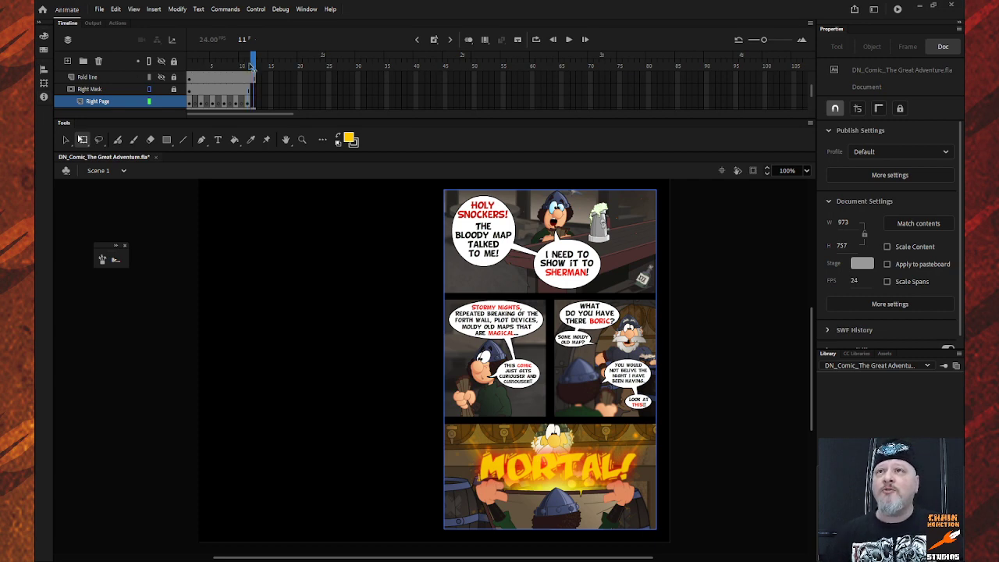
Step: Return to frame 1 and toggle the locks on all layers, leaving them locked so the page masks apply
{"action": "left_click", "coordinate": [192, 59]}
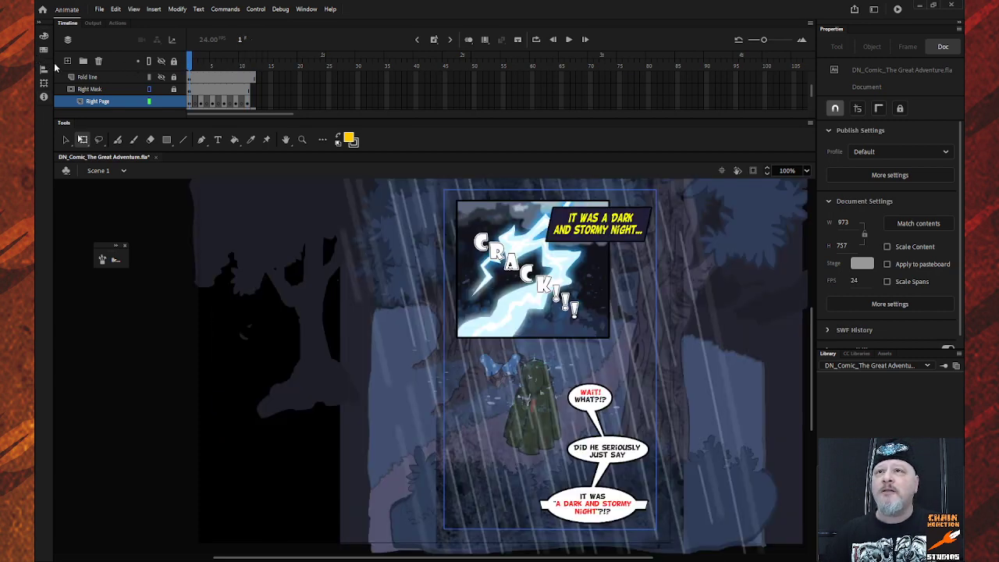
{"action": "left_click", "coordinate": [174, 61]}
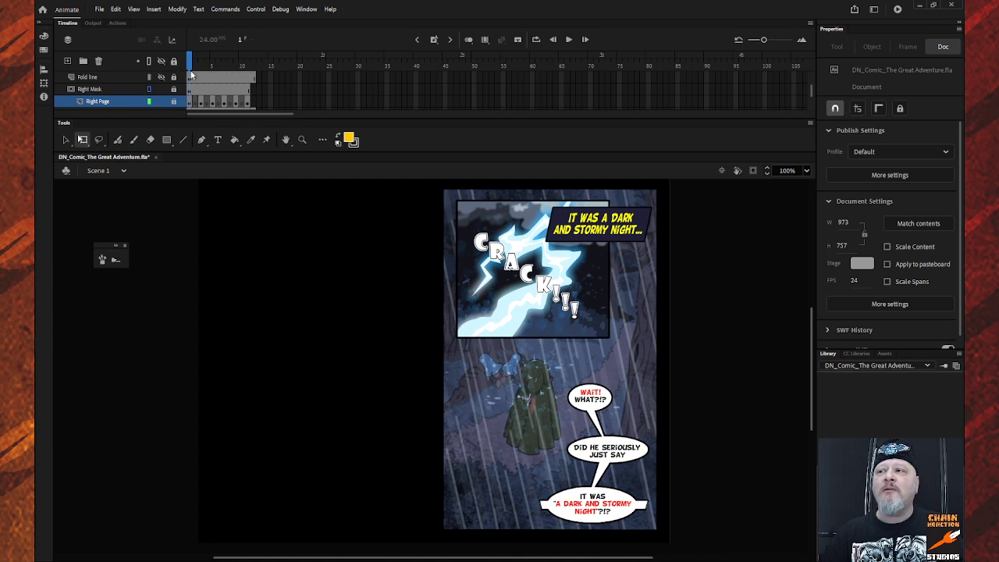
{"action": "left_click", "coordinate": [174, 62]}
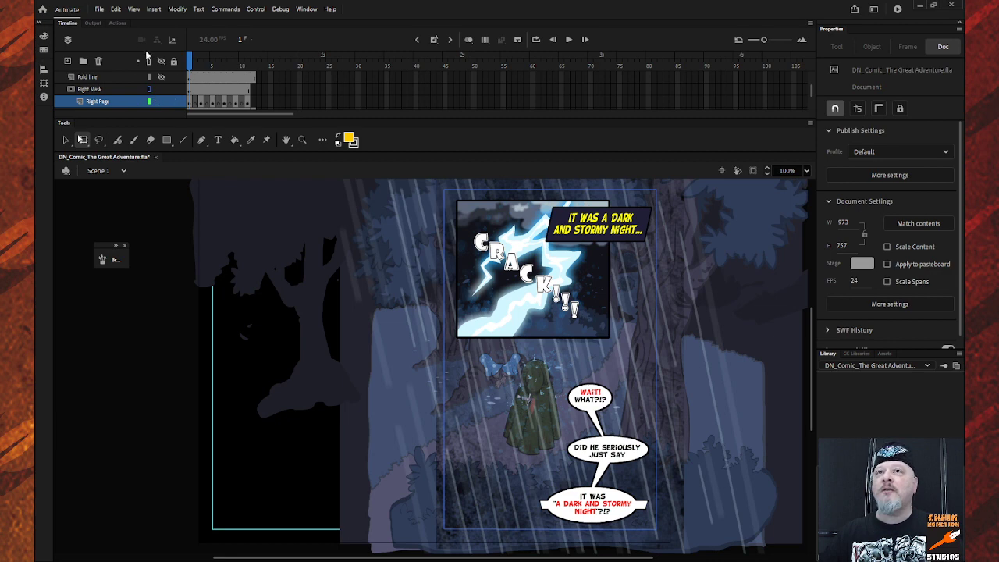
{"action": "left_click", "coordinate": [173, 62]}
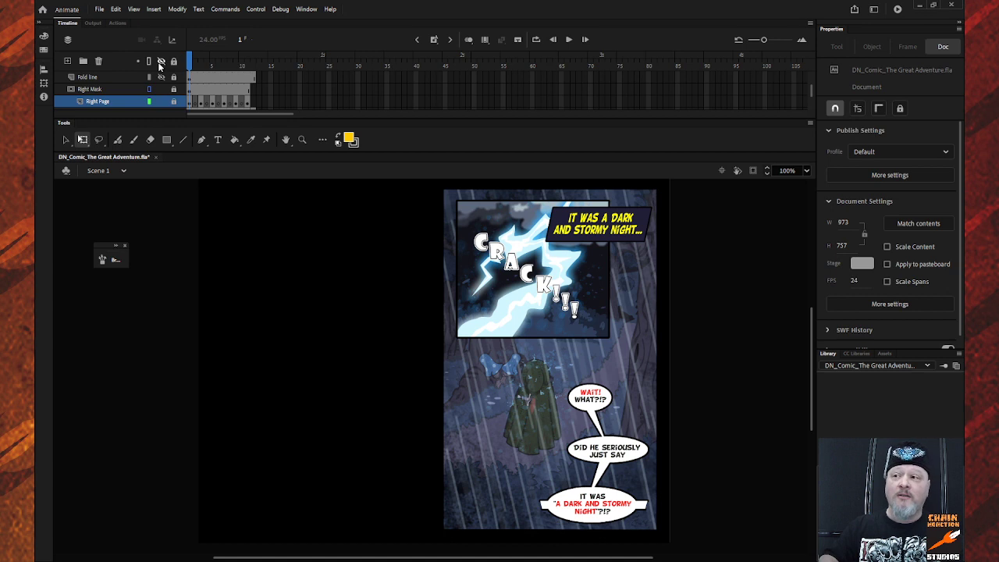
Step: Review the comic pages one frame at a time from frame 1 through frame 11
{"action": "key", "text": "period"}
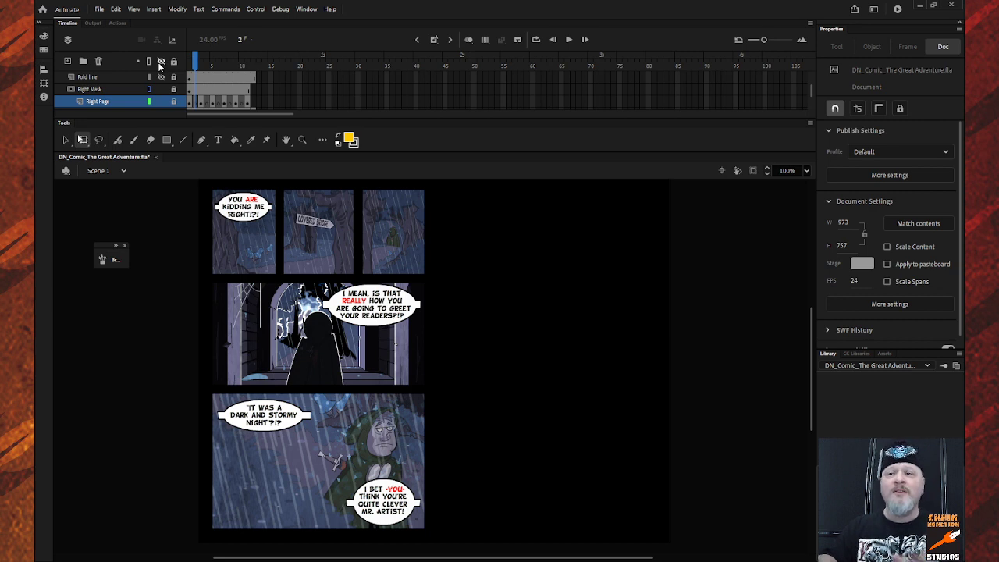
{"action": "key", "text": "comma"}
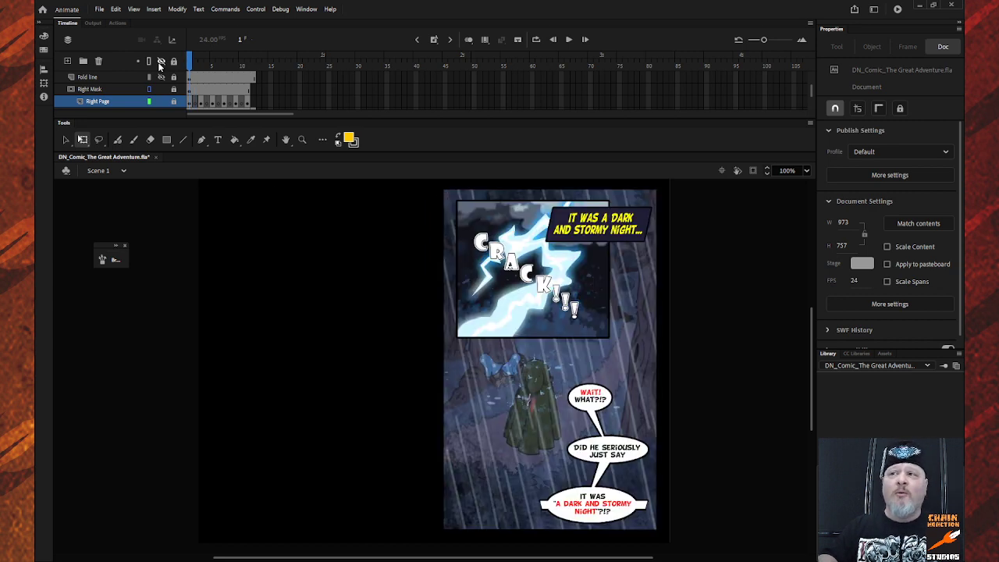
{"action": "key", "text": "period"}
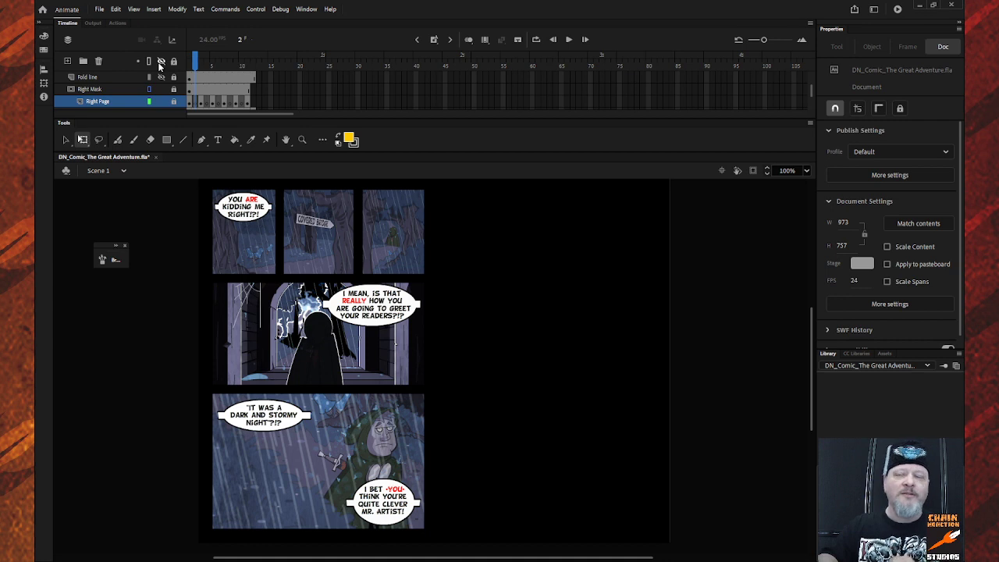
{"action": "key", "text": "period"}
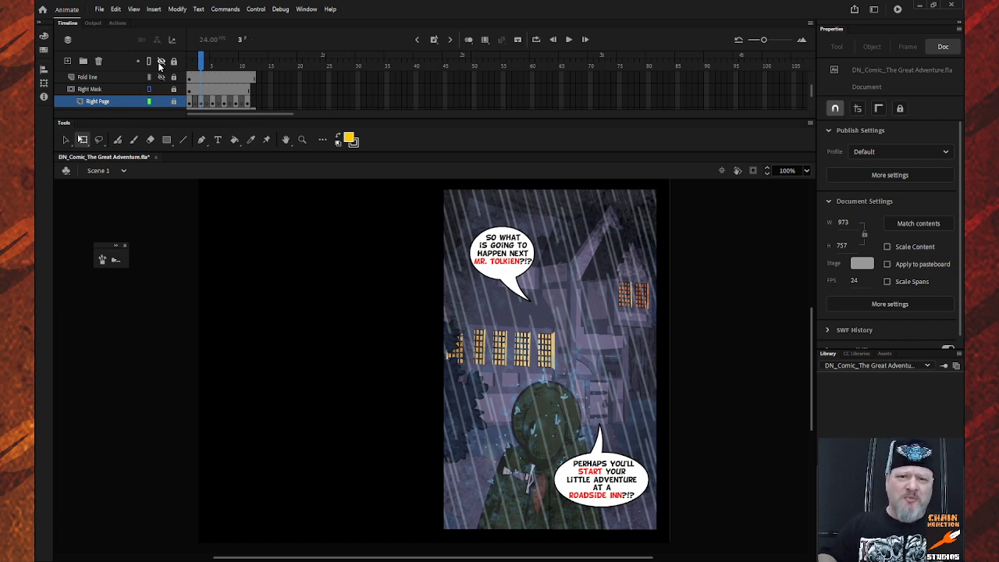
{"action": "key", "text": "."}
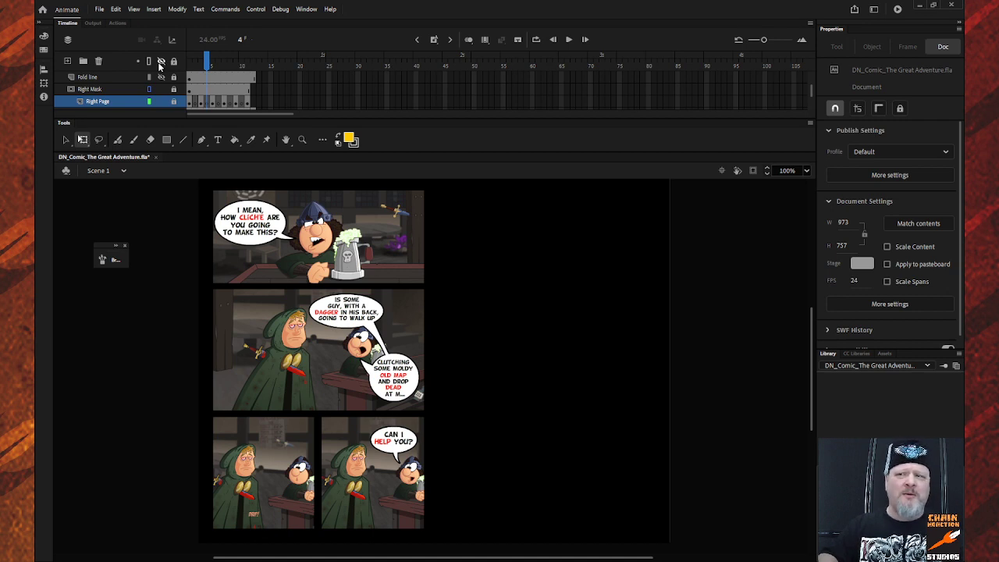
{"action": "key", "text": "period"}
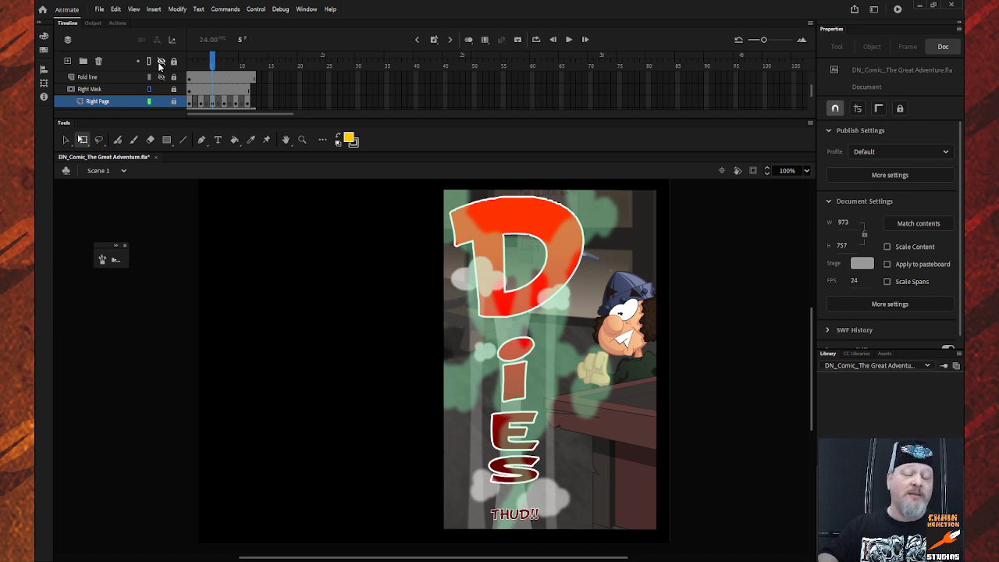
{"action": "key", "text": "period"}
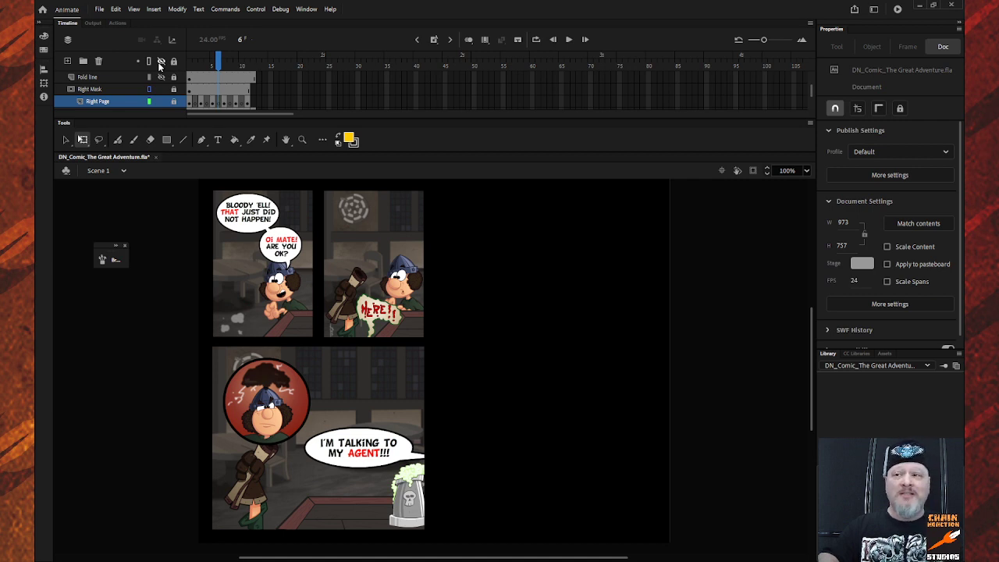
{"action": "key", "text": "period"}
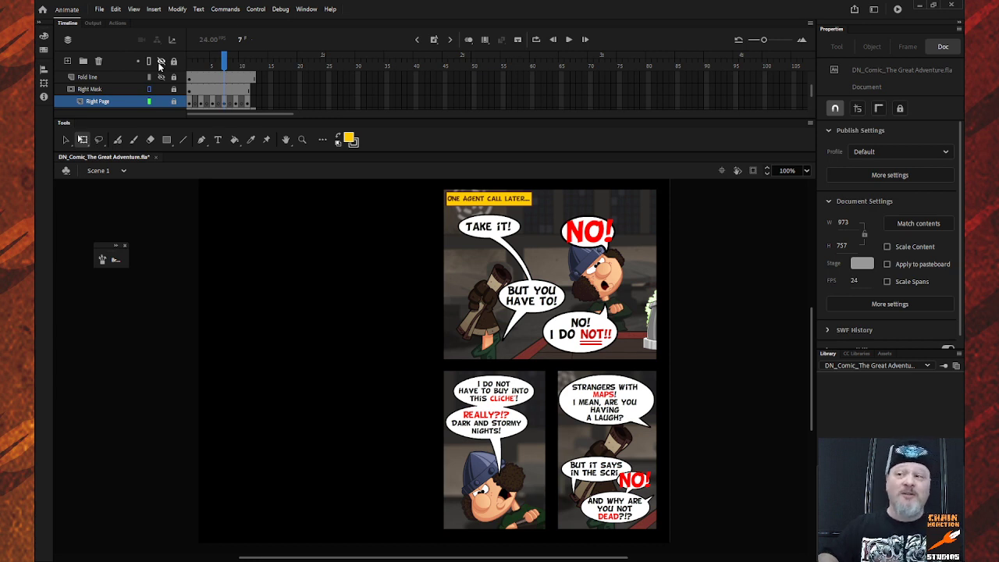
{"action": "key", "text": "period"}
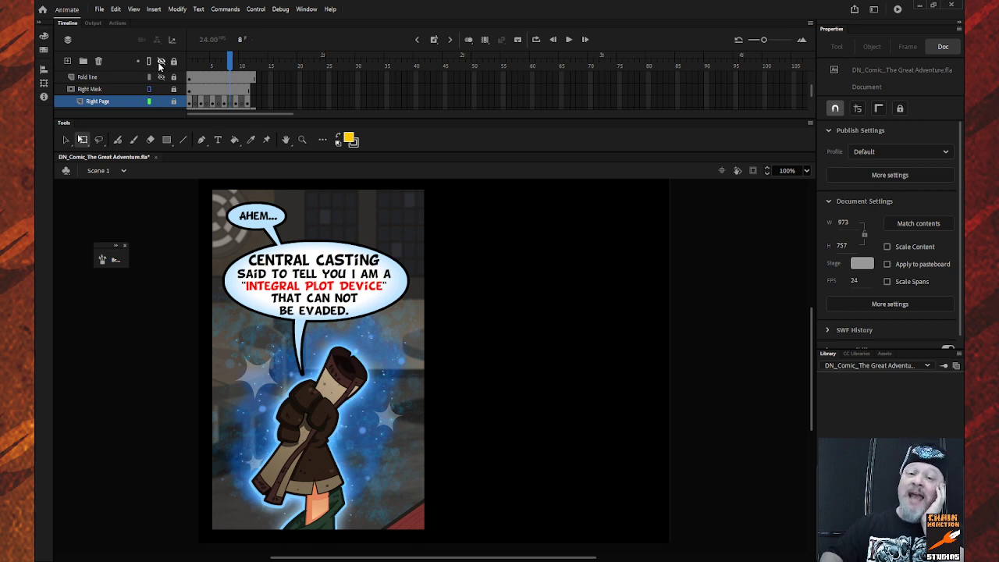
{"action": "key", "text": "period"}
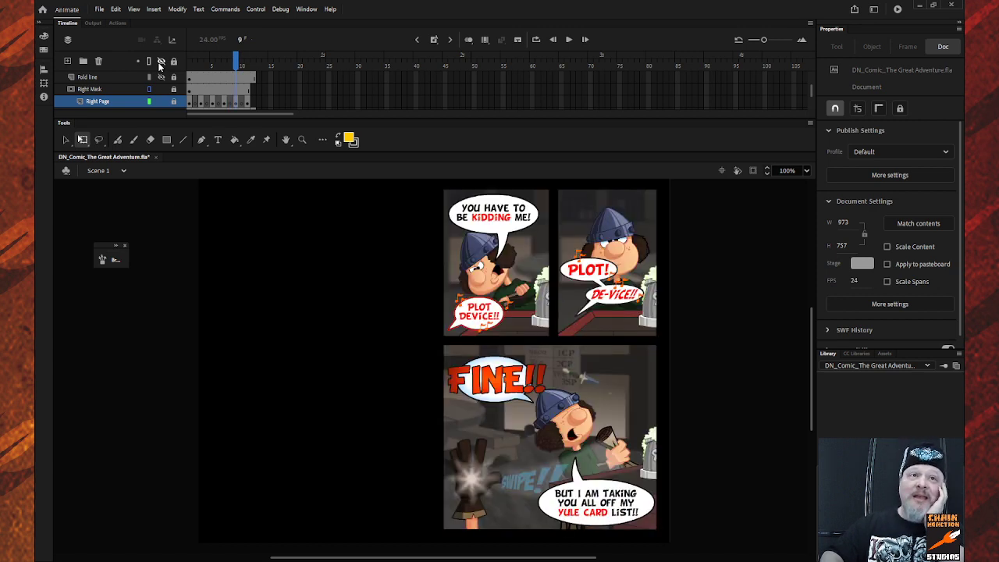
{"action": "key", "text": "period"}
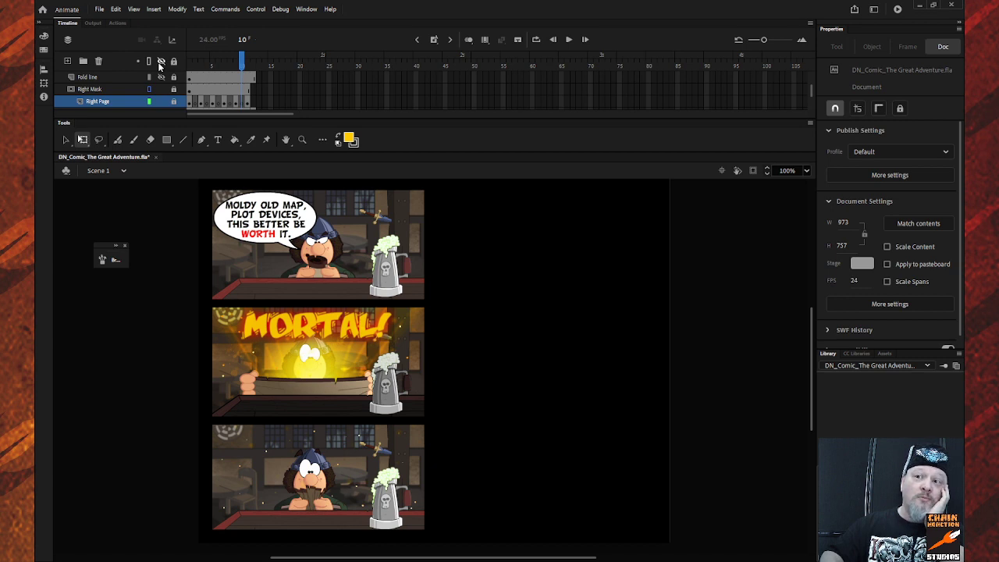
{"action": "key", "text": "period"}
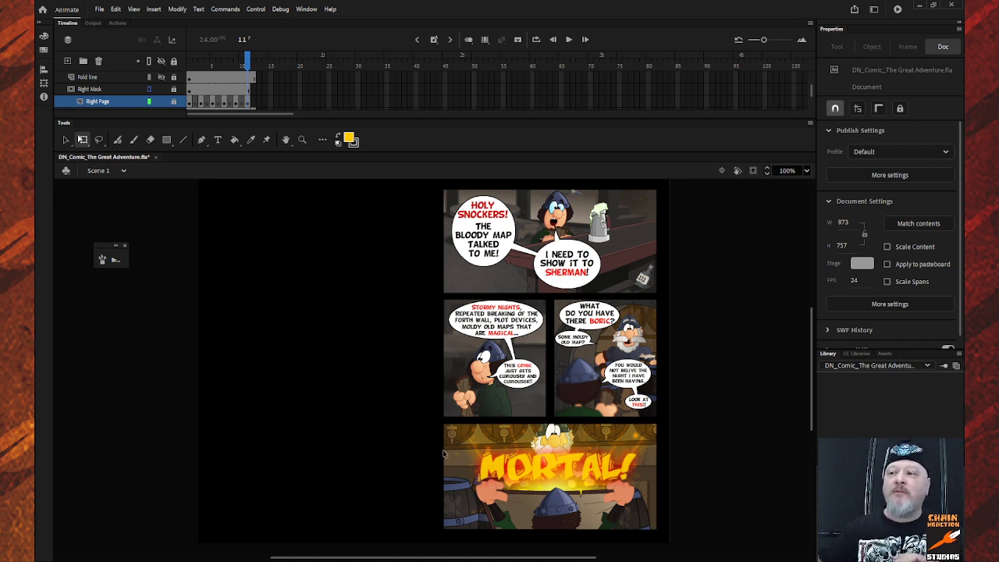
Step: Unlock the Right Page layer on frame 11 so the page artwork can be edited
{"action": "scroll", "coordinate": [582, 464], "scroll_direction": "down", "scroll_amount": 3}
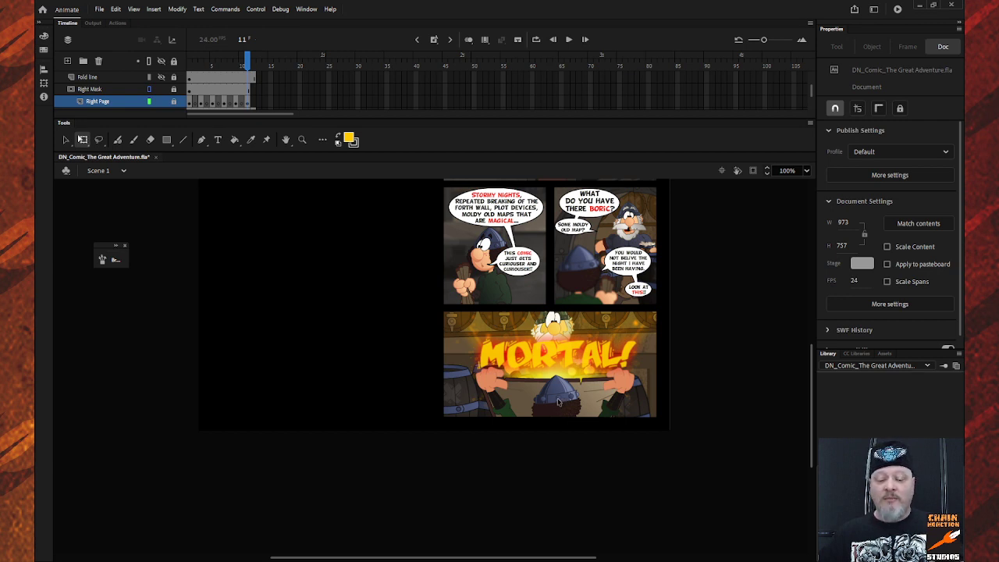
{"action": "key", "text": "z"}
{"action": "left_click_drag", "start_coordinate": [427, 295], "coordinate": [692, 437]}
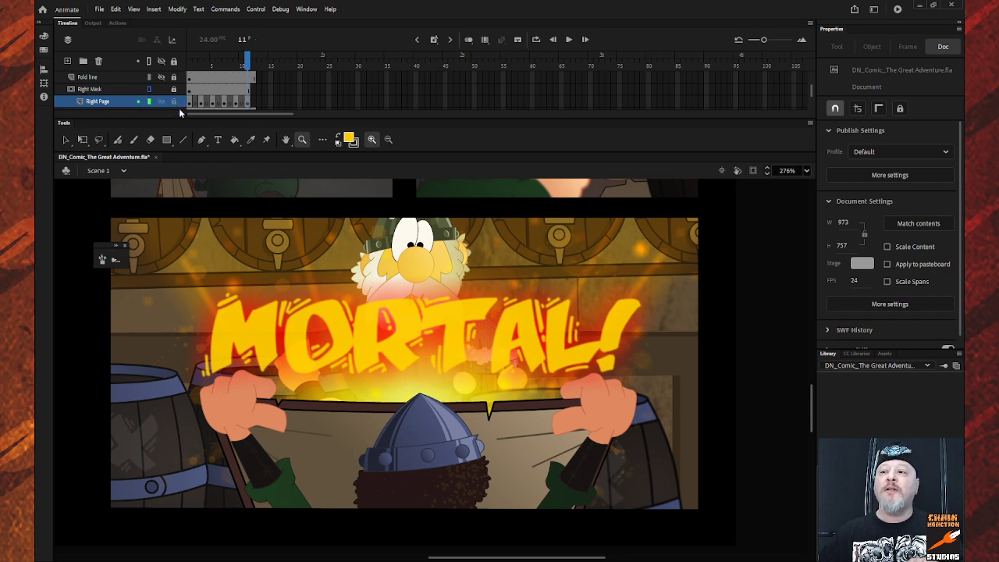
{"action": "left_click", "coordinate": [180, 110]}
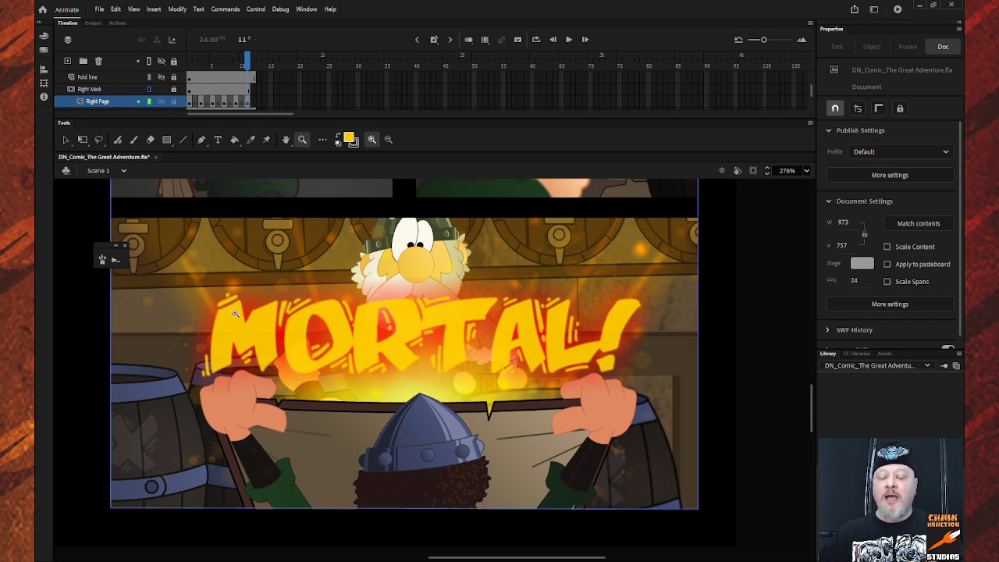
Step: Open the "MORTAL!" panel symbol at the bottom of the page for in-place editing
{"action": "scroll", "coordinate": [342, 336], "scroll_direction": "up", "scroll_amount": 10}
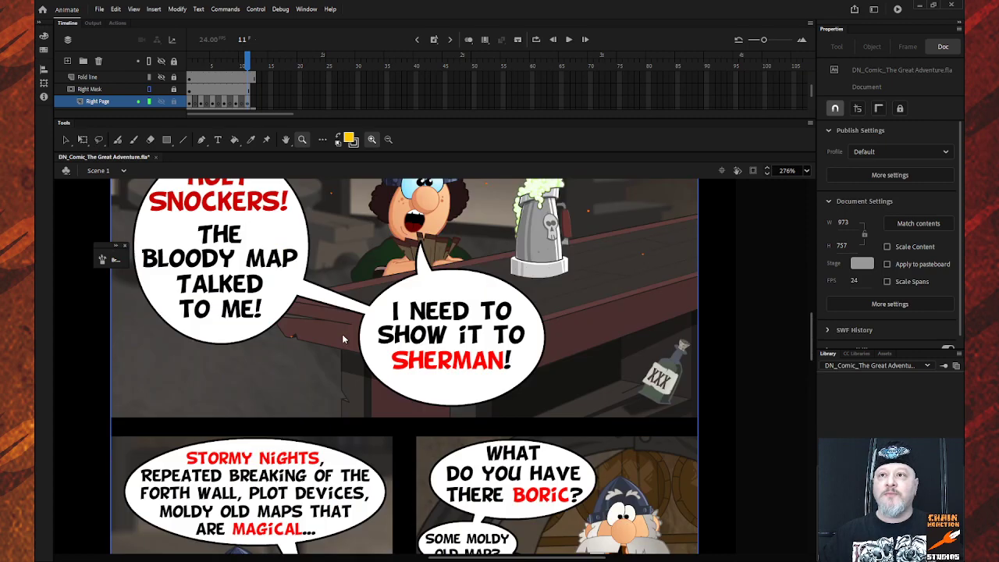
{"action": "scroll", "coordinate": [341, 340], "scroll_direction": "down", "scroll_amount": 5}
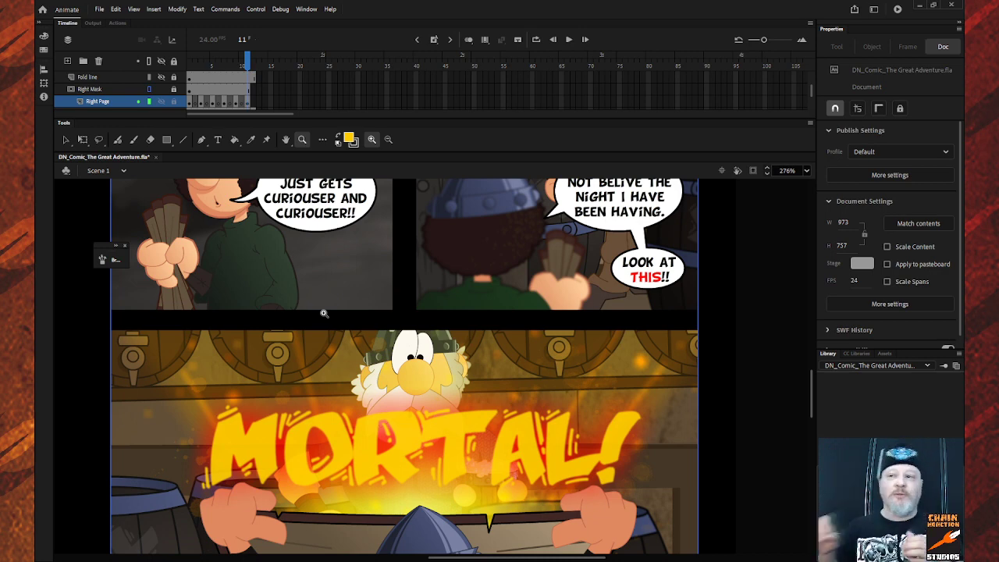
{"action": "left_click", "coordinate": [371, 394], "text": "alt"}
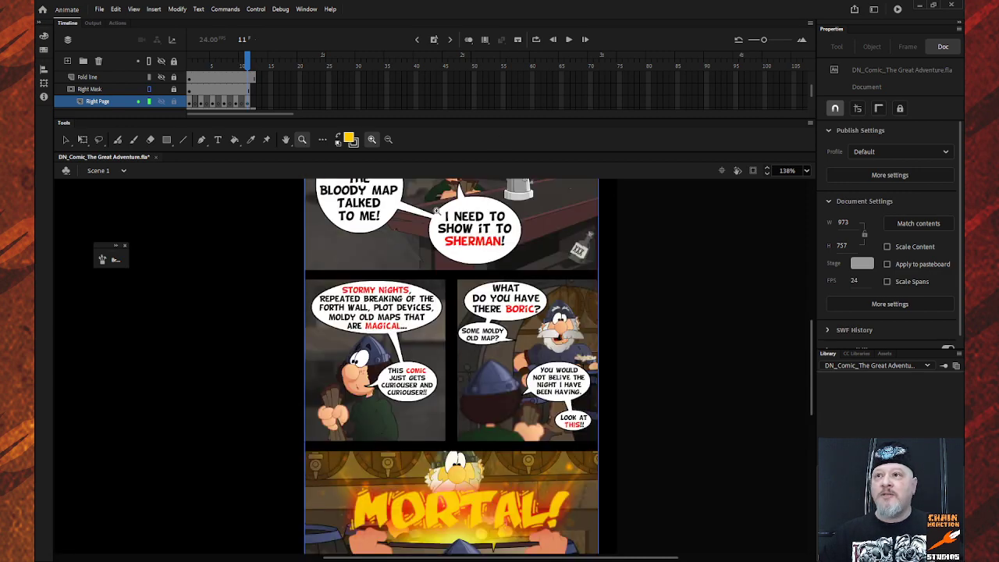
{"action": "scroll", "coordinate": [367, 391], "scroll_direction": "down", "scroll_amount": 3}
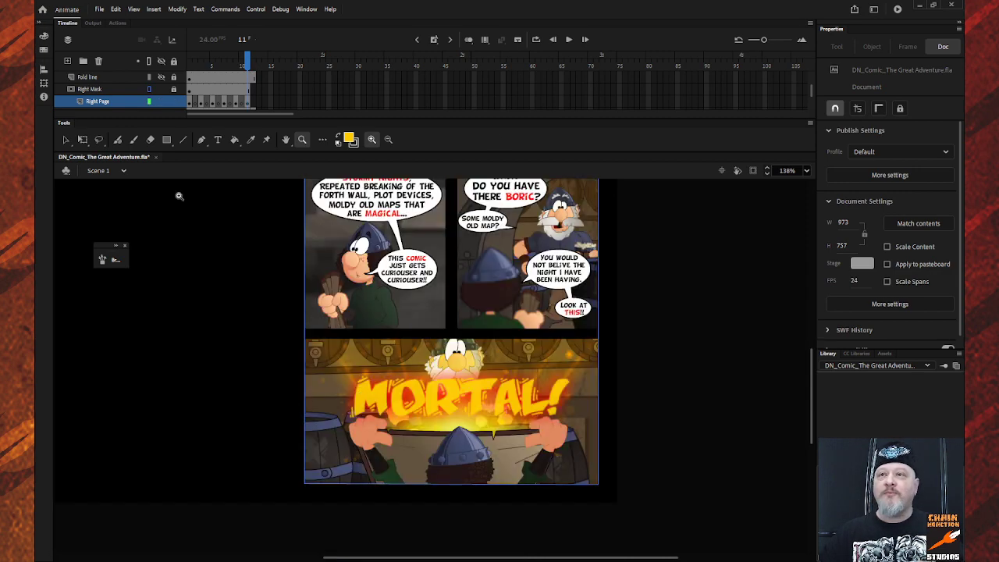
{"action": "left_click", "coordinate": [66, 139]}
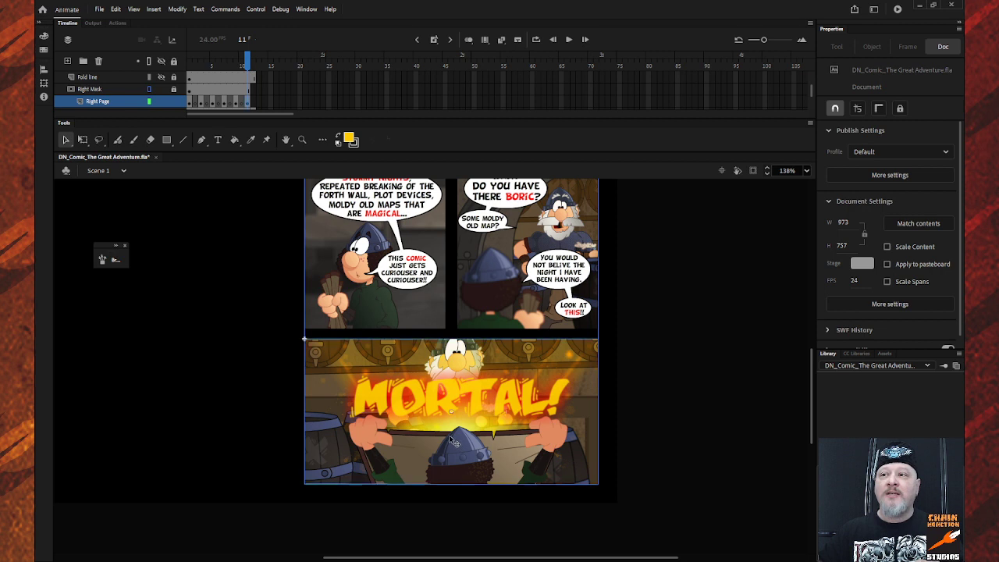
{"action": "double_click", "coordinate": [457, 447]}
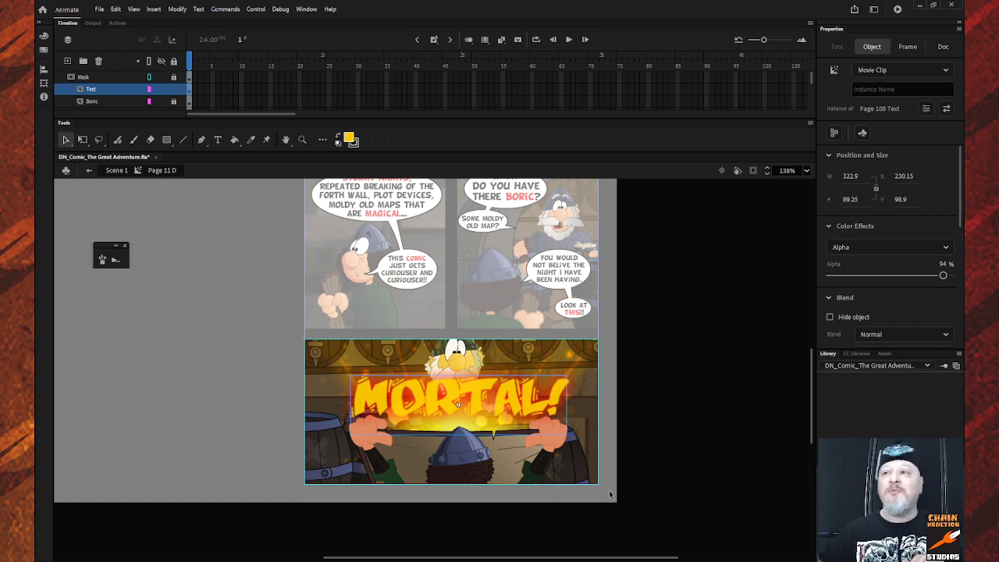
Step: Unlock the Boric layer and open the symbol of Boric holding the map for in-place editing
{"action": "left_click", "coordinate": [174, 101]}
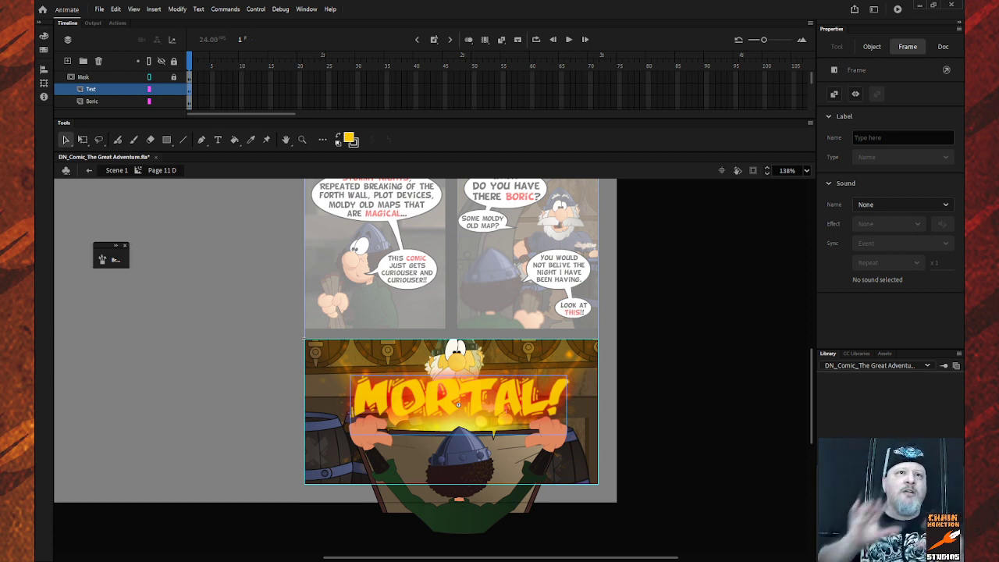
{"action": "double_click", "coordinate": [459, 523]}
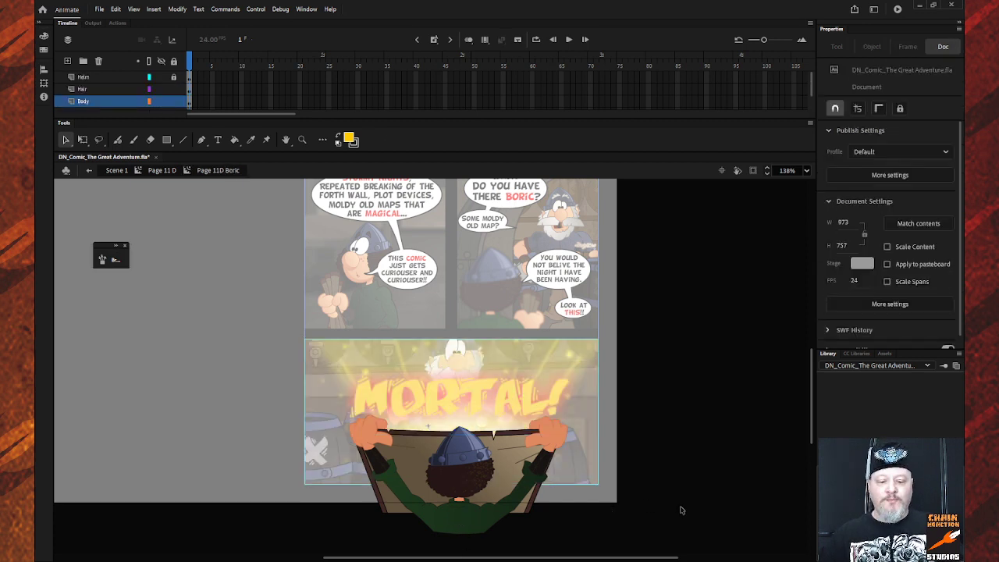
{"action": "key", "text": "z"}
{"action": "left_click_drag", "start_coordinate": [331, 398], "coordinate": [609, 550]}
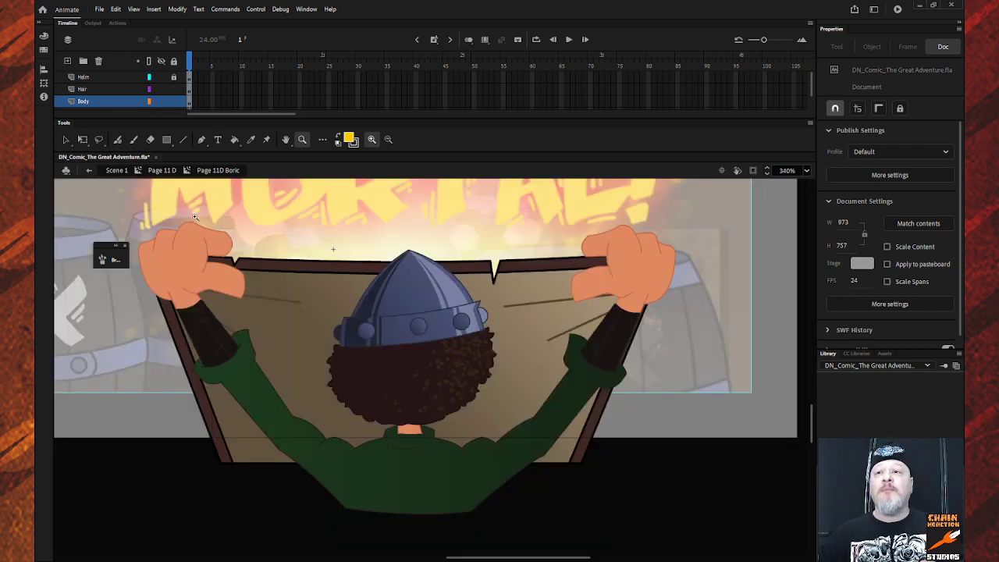
Step: Select the skin-coloured fills of both of Boric's hands together
{"action": "left_click", "coordinate": [65, 140]}
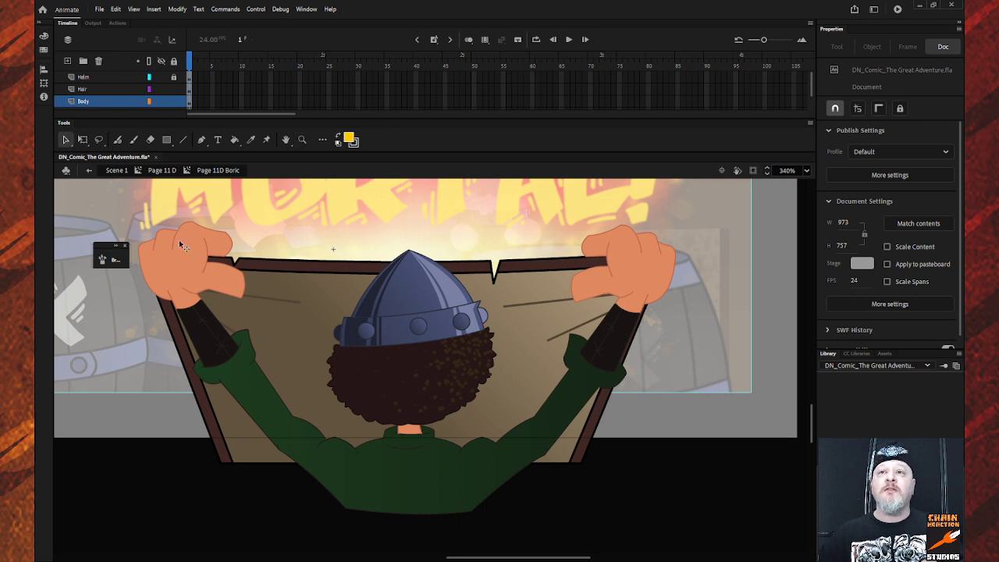
{"action": "left_click", "coordinate": [199, 275]}
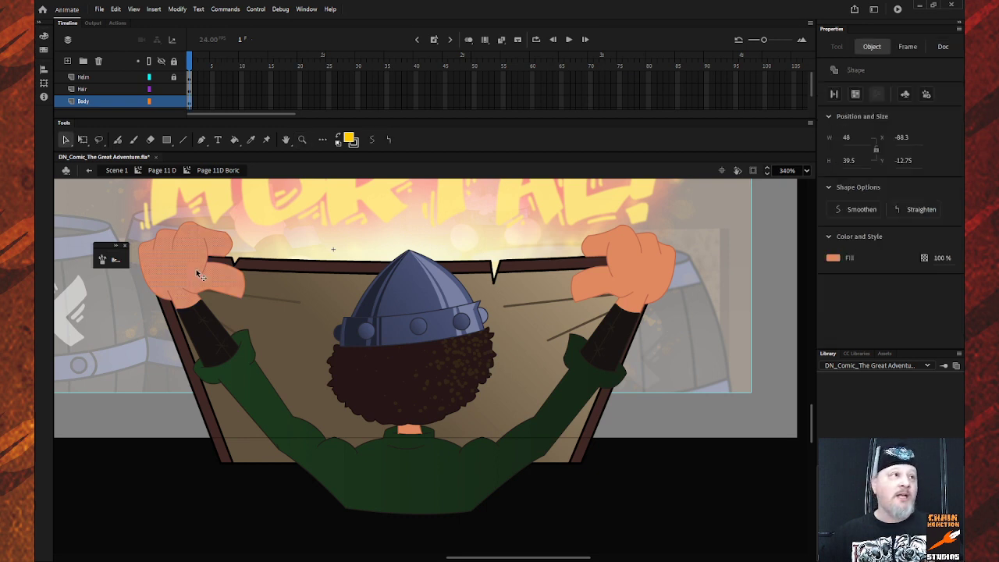
{"action": "left_click", "coordinate": [634, 261], "text": "shift"}
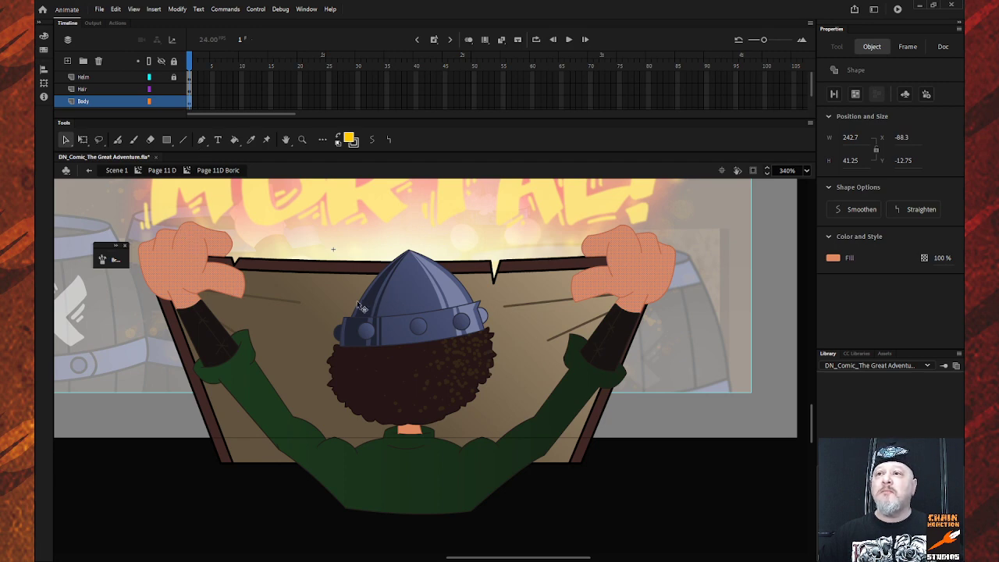
Step: Unlock all layers in the Boric symbol and select every layer from Helm down to Map
{"action": "left_click", "coordinate": [174, 62]}
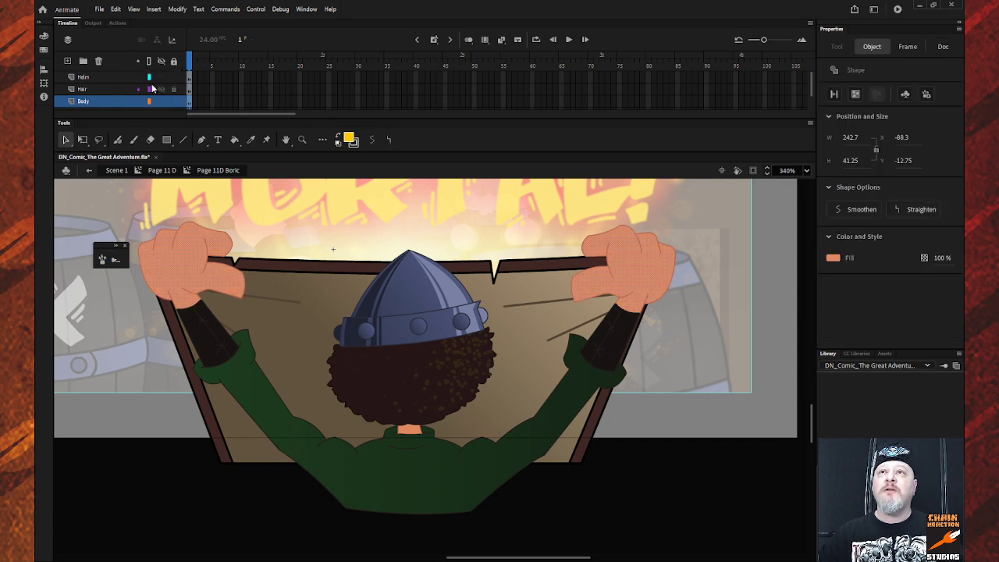
{"action": "left_click", "coordinate": [108, 73]}
{"action": "scroll", "coordinate": [113, 75], "scroll_direction": "down", "scroll_amount": 2}
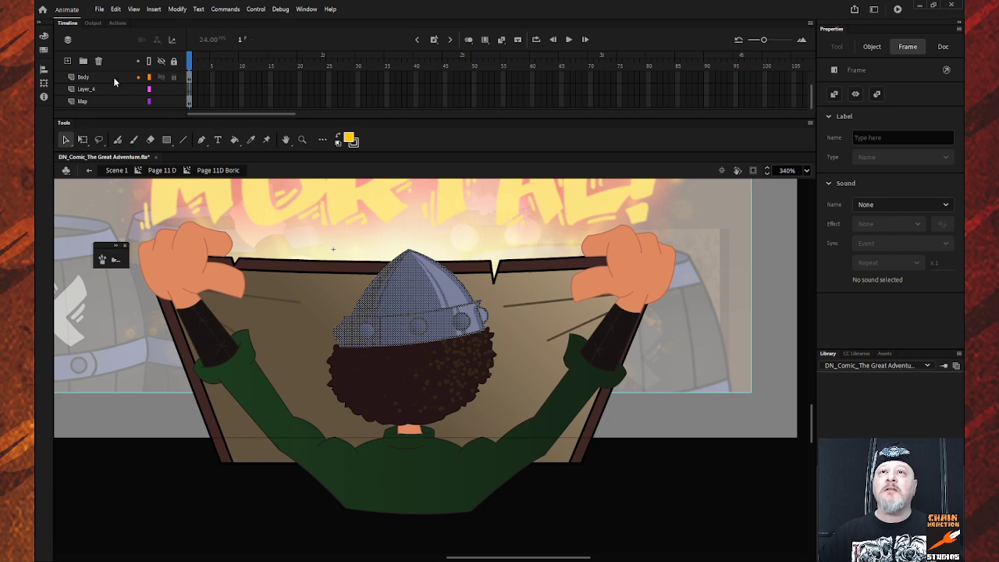
{"action": "left_click", "coordinate": [122, 106], "text": "shift"}
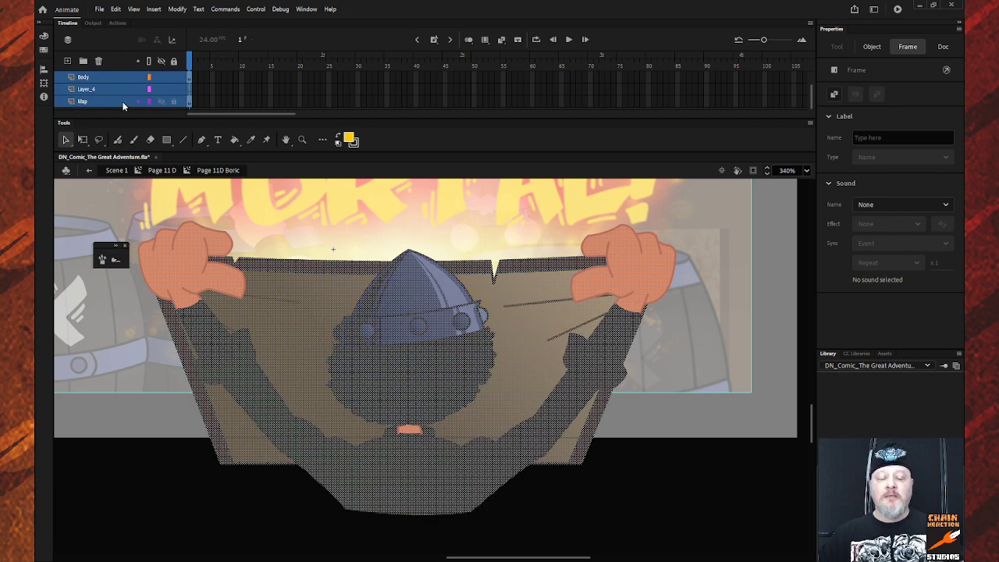
{"action": "scroll", "coordinate": [125, 97], "scroll_direction": "up", "scroll_amount": 2}
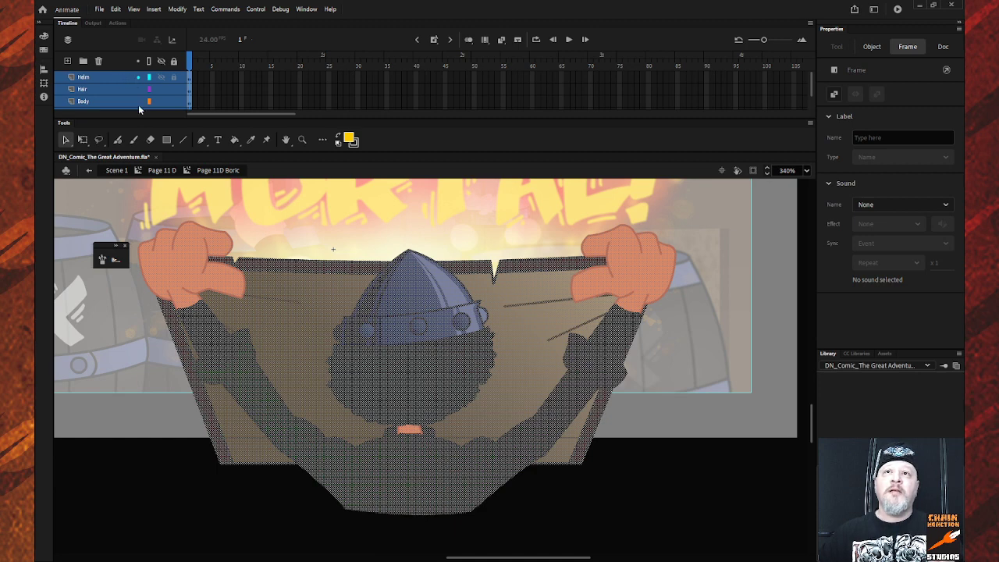
Step: Add a layer named Shadow above Helm and paste the copied Boric artwork in place on it
{"action": "key", "text": "ctrl+shift+n"}
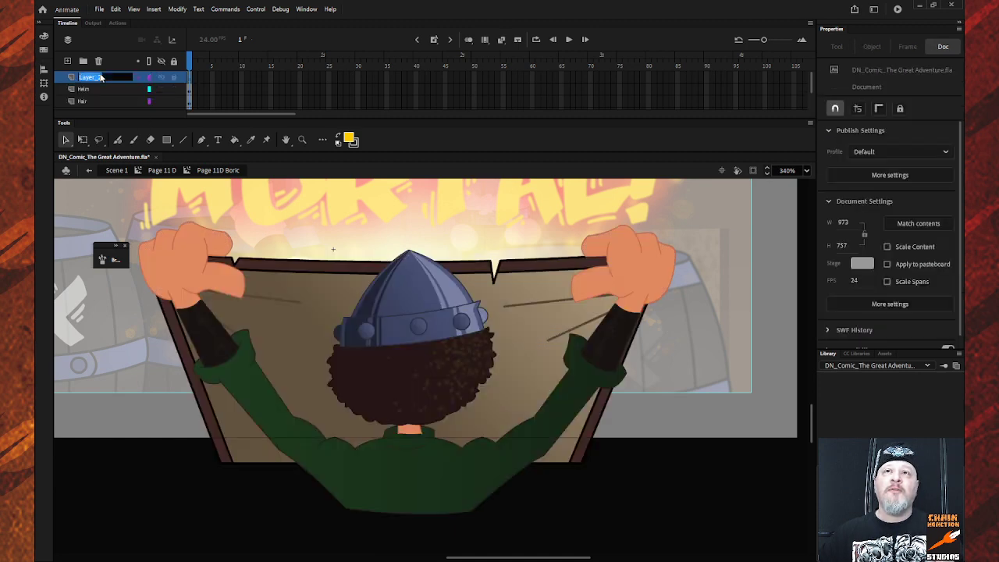
{"action": "double_click", "coordinate": [117, 78]}
{"action": "type", "text": "Sha"}
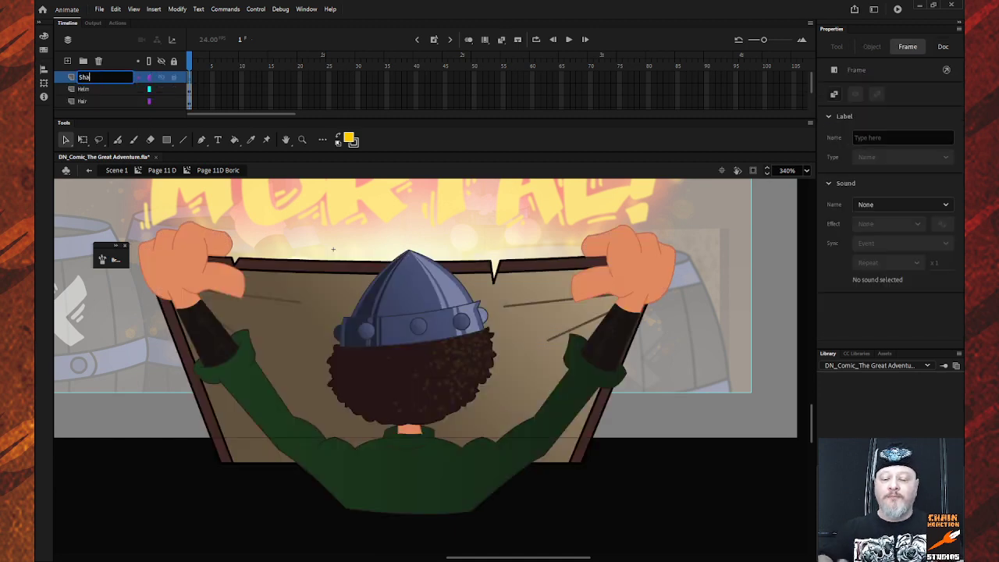
{"action": "type", "text": "dow"}
{"action": "key", "text": "Return"}
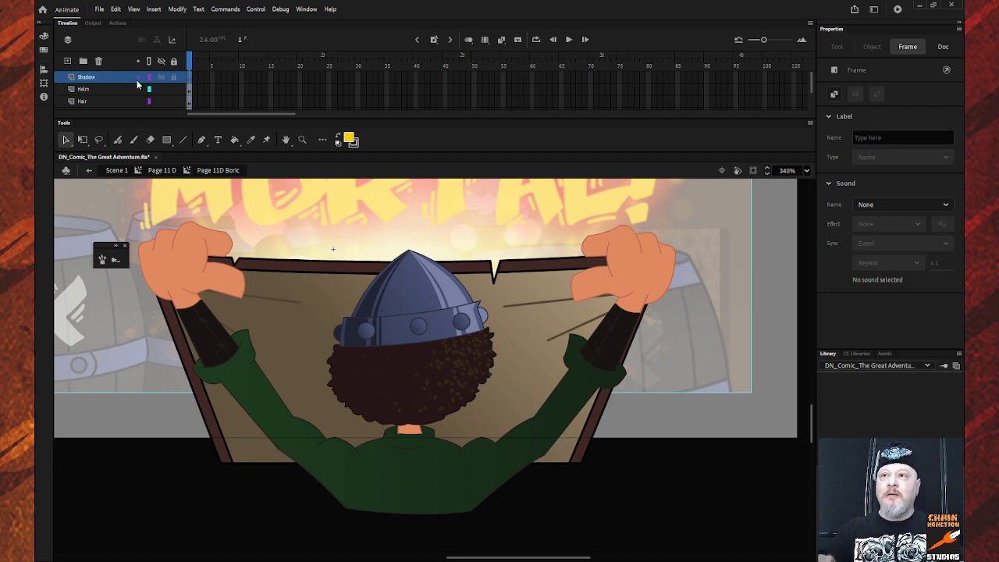
{"action": "left_click", "coordinate": [170, 502]}
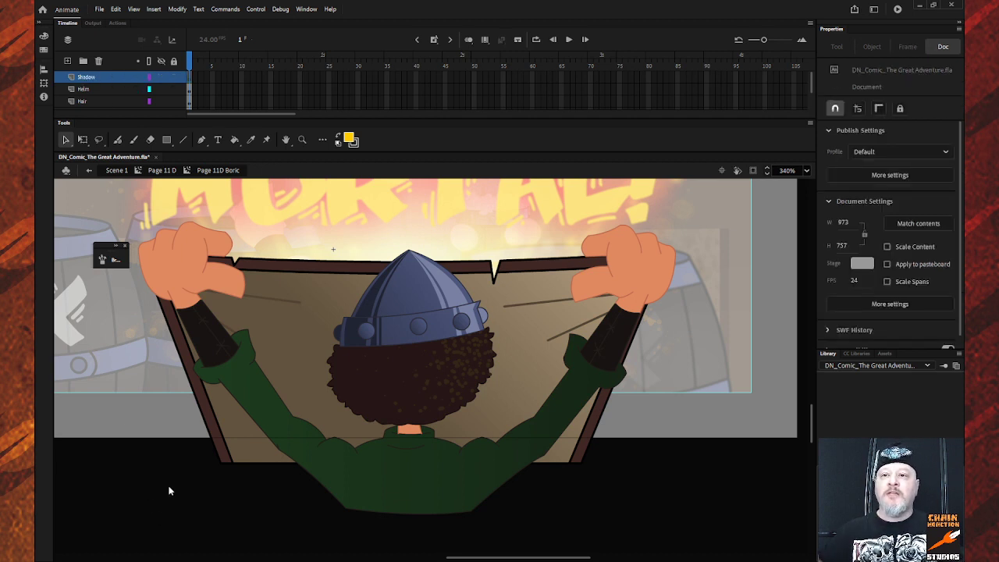
{"action": "left_click", "coordinate": [200, 397]}
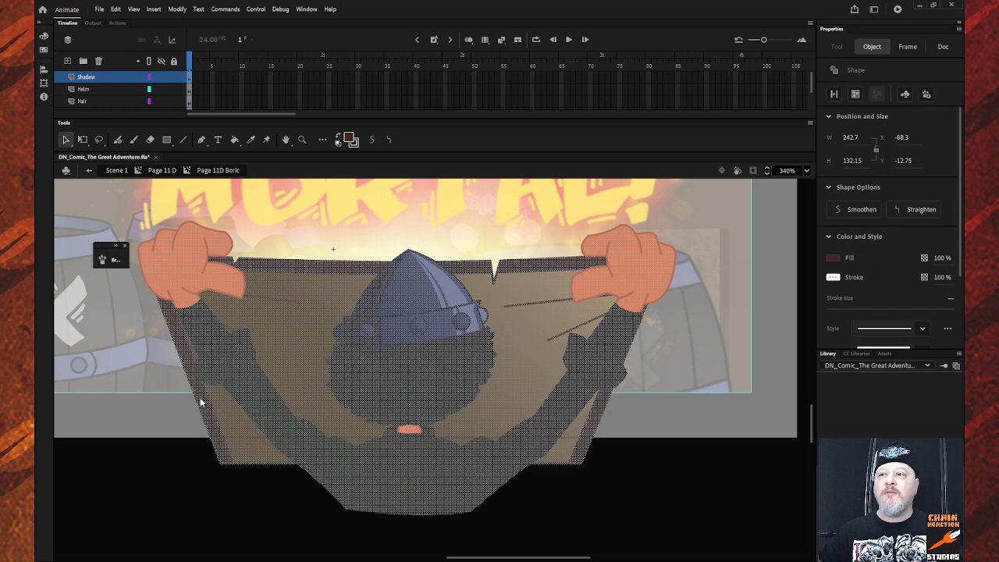
Step: Lock every layer except Shadow and recolour all fills of the pasted copy magenta
{"action": "left_click", "coordinate": [173, 61]}
{"action": "left_click", "coordinate": [173, 78]}
{"action": "left_click", "coordinate": [117, 76]}
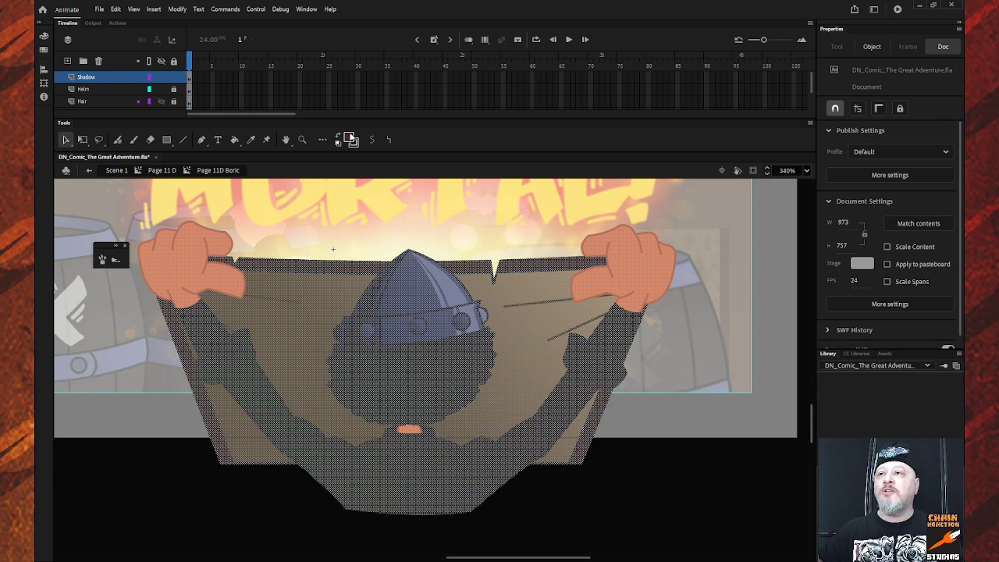
{"action": "left_click", "coordinate": [350, 139]}
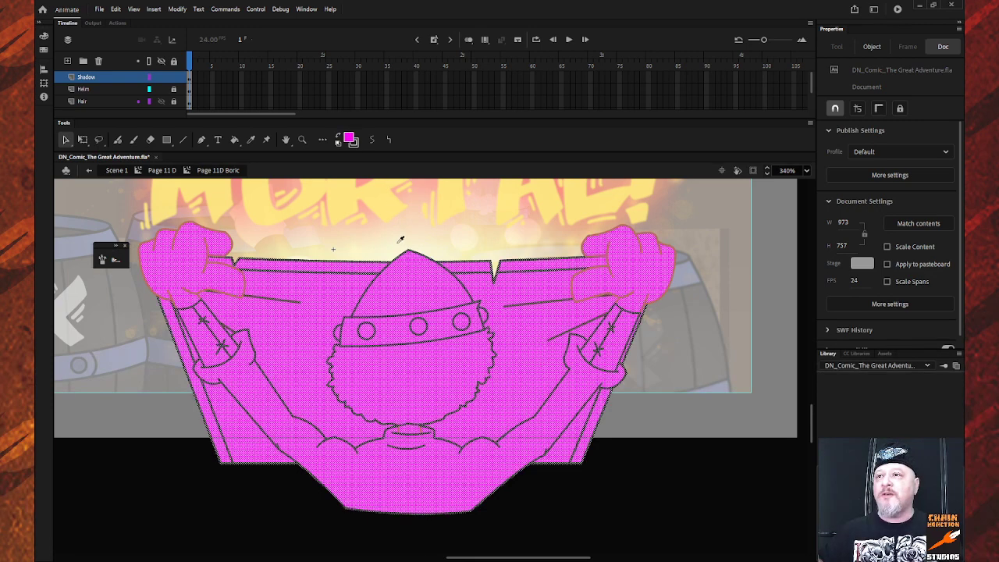
{"action": "left_click", "coordinate": [169, 446]}
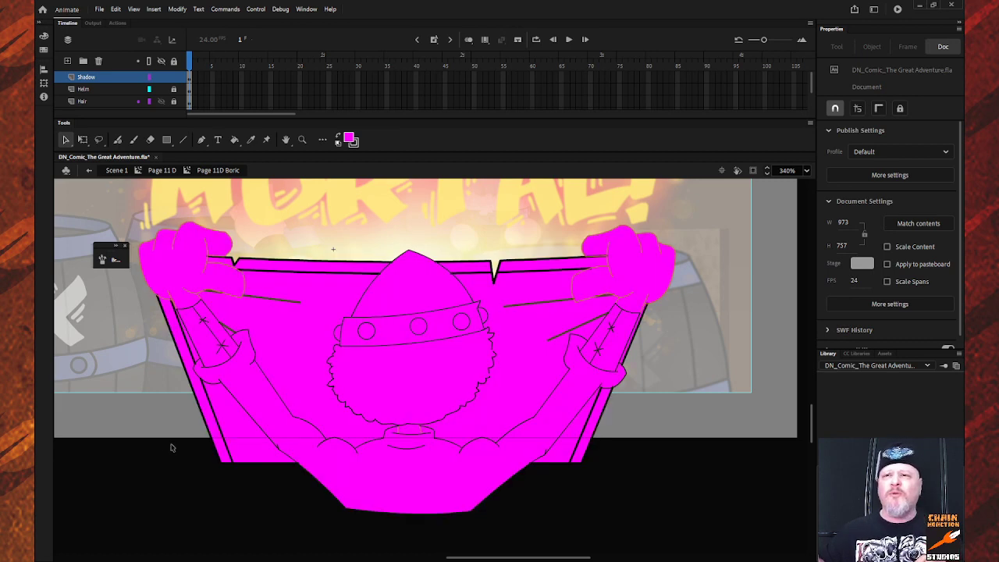
Step: Delete the outlines of the left hand and the map crease line beside its fingers from the Shadow layer
{"action": "left_click", "coordinate": [216, 294]}
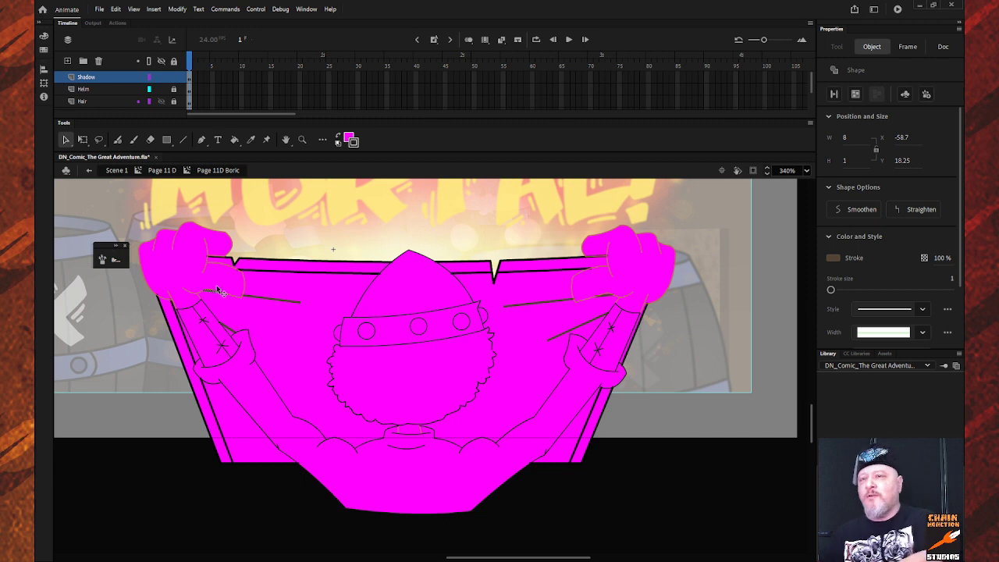
{"action": "left_click", "coordinate": [217, 294]}
{"action": "left_click", "coordinate": [219, 297]}
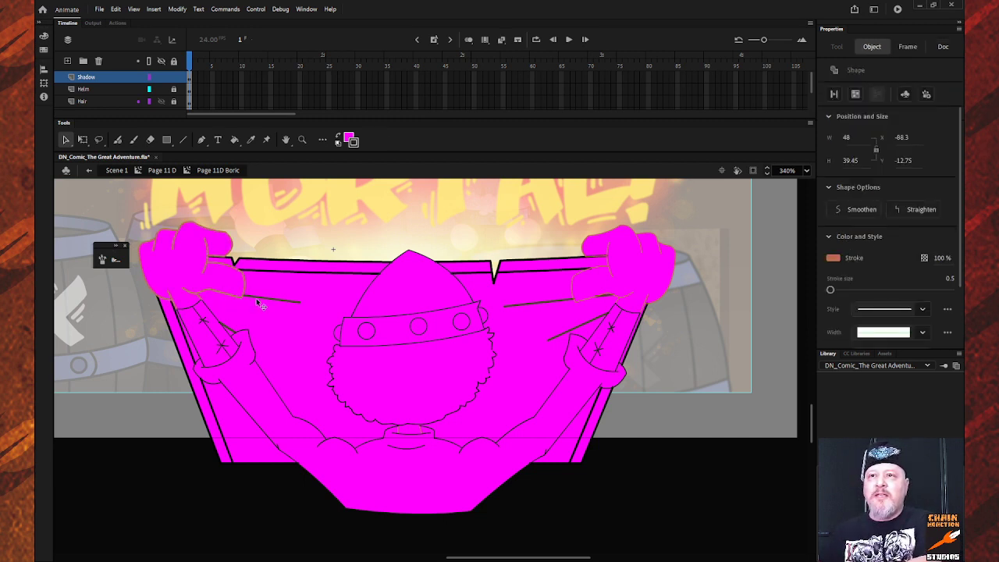
{"action": "left_click", "coordinate": [260, 303]}
{"action": "left_click", "coordinate": [266, 305]}
{"action": "left_click", "coordinate": [232, 269]}
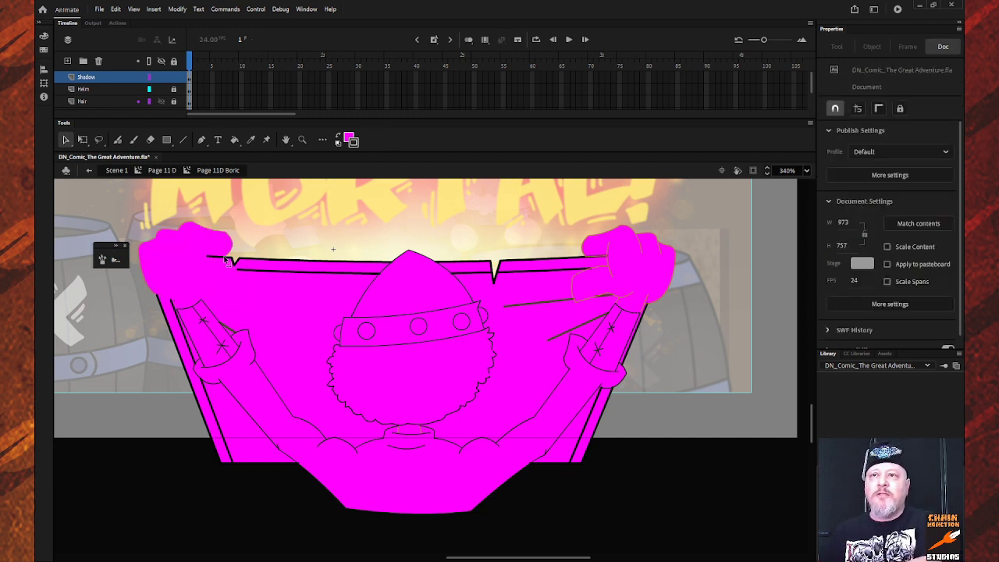
Step: Delete the map's border lines between the left hand and the helmet
{"action": "left_click", "coordinate": [230, 264]}
{"action": "left_click", "coordinate": [256, 275]}
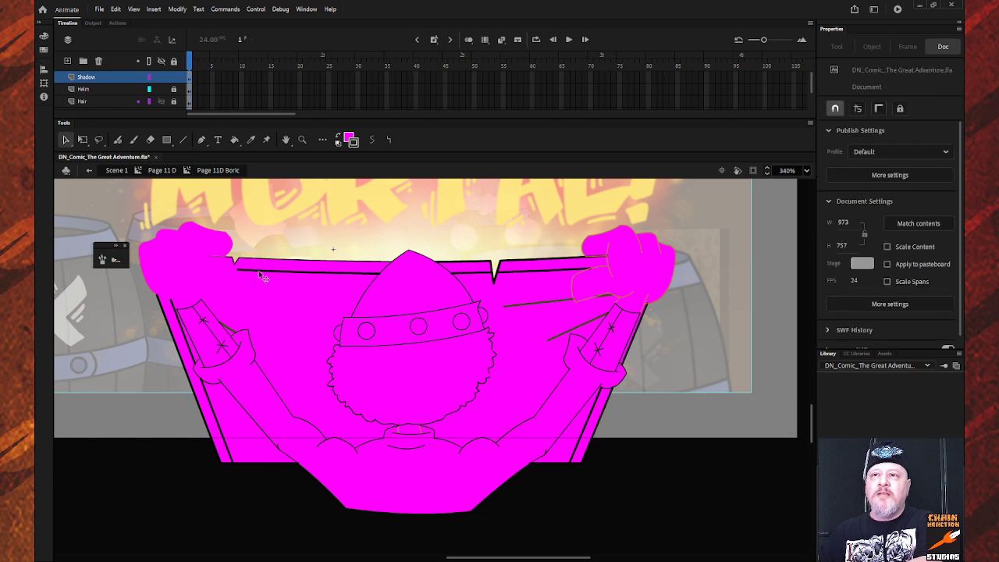
{"action": "left_click", "coordinate": [258, 270]}
{"action": "key", "text": "Delete"}
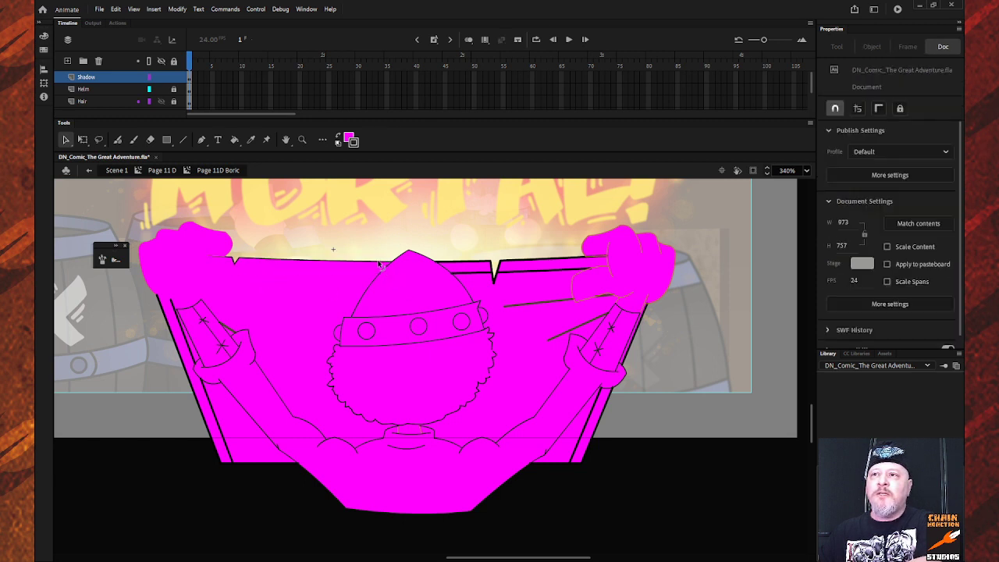
{"action": "left_click", "coordinate": [382, 269]}
{"action": "left_click", "coordinate": [369, 254]}
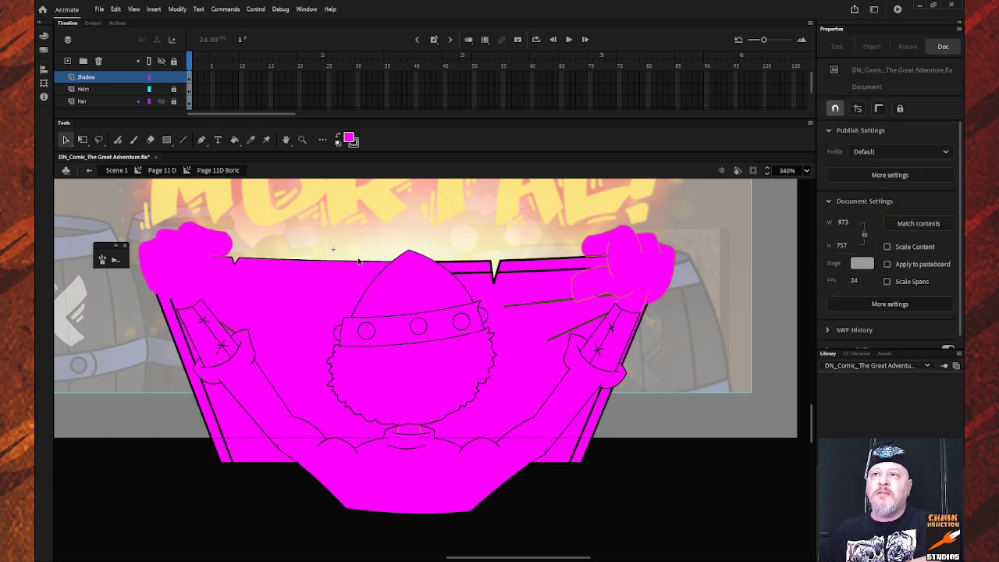
{"action": "left_click", "coordinate": [232, 260]}
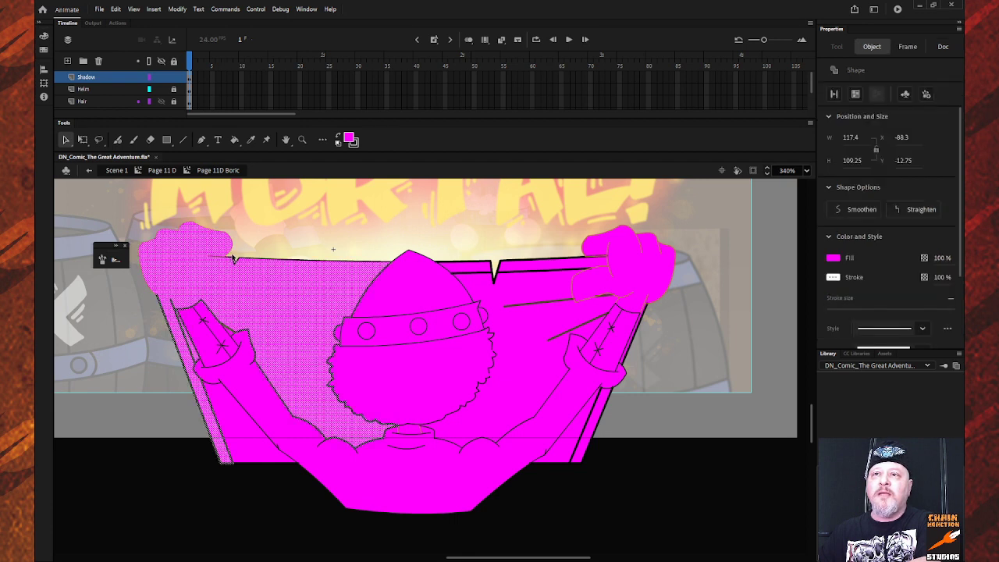
{"action": "left_click", "coordinate": [232, 261]}
{"action": "left_click", "coordinate": [232, 261]}
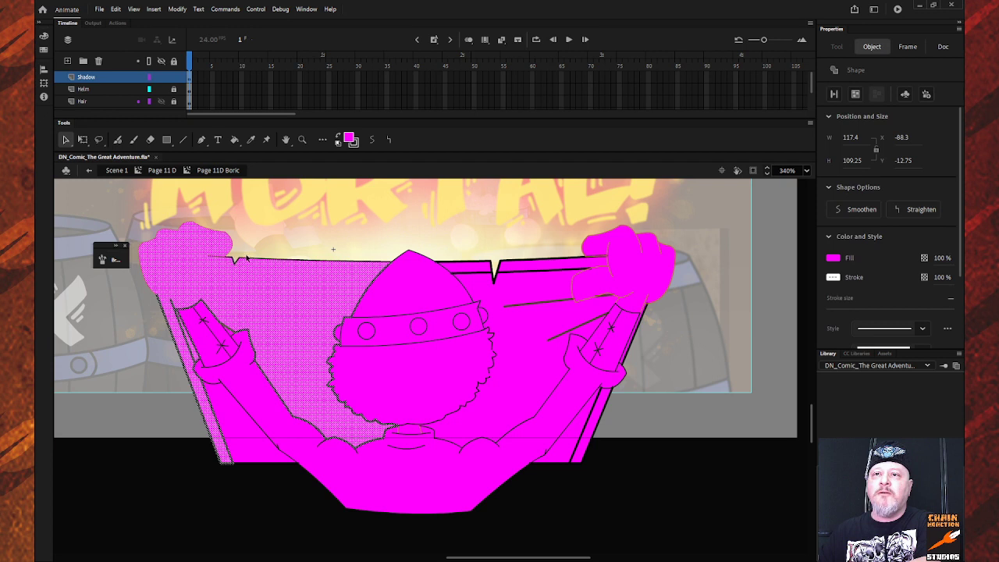
{"action": "left_click", "coordinate": [247, 259]}
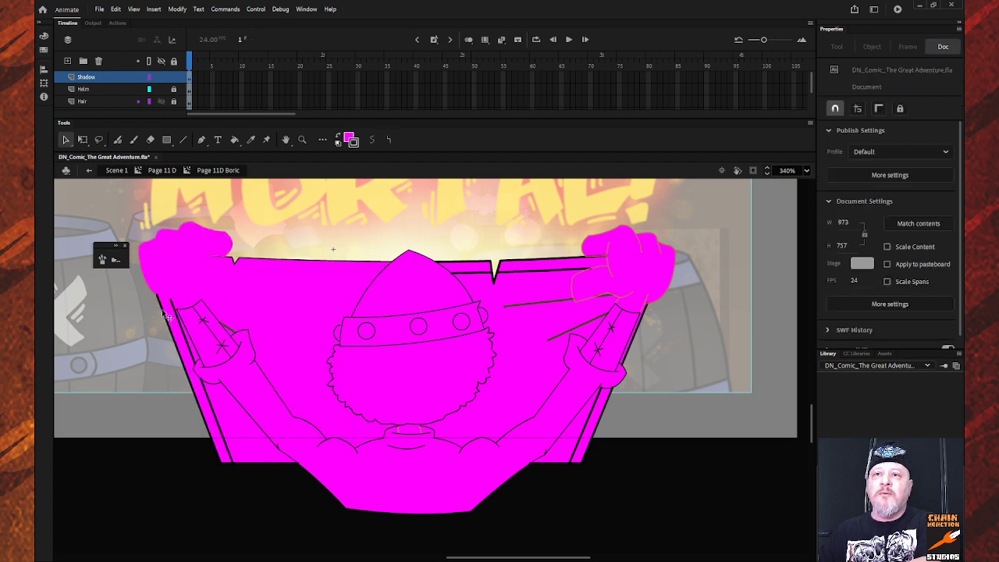
Step: Delete the map's left border lines, the arm and sleeve outlines, and the crease beside the left forearm
{"action": "left_click", "coordinate": [165, 315]}
{"action": "key", "text": "Delete"}
{"action": "left_click", "coordinate": [181, 317]}
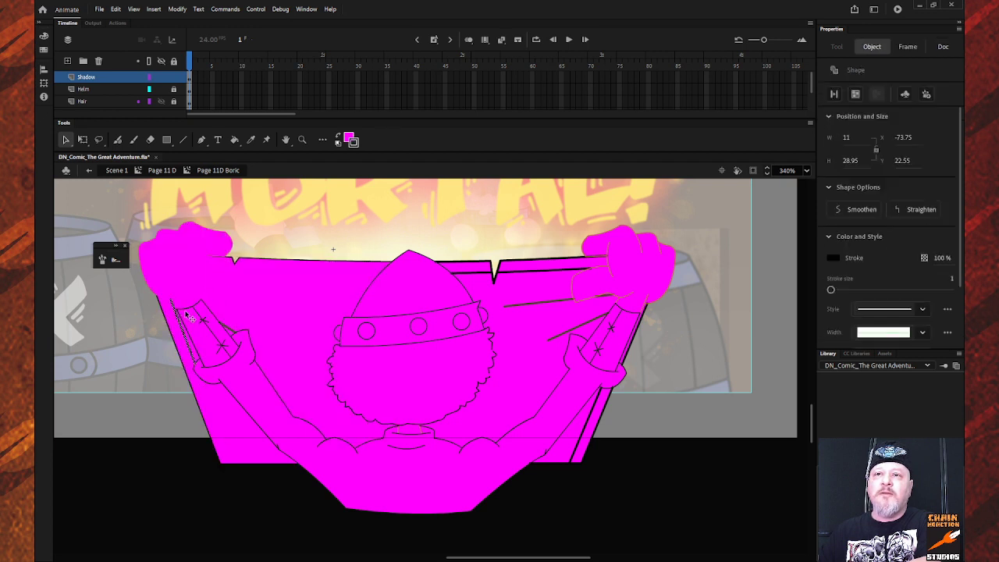
{"action": "left_click", "coordinate": [187, 317]}
{"action": "left_click", "coordinate": [192, 316]}
{"action": "key", "text": "Delete"}
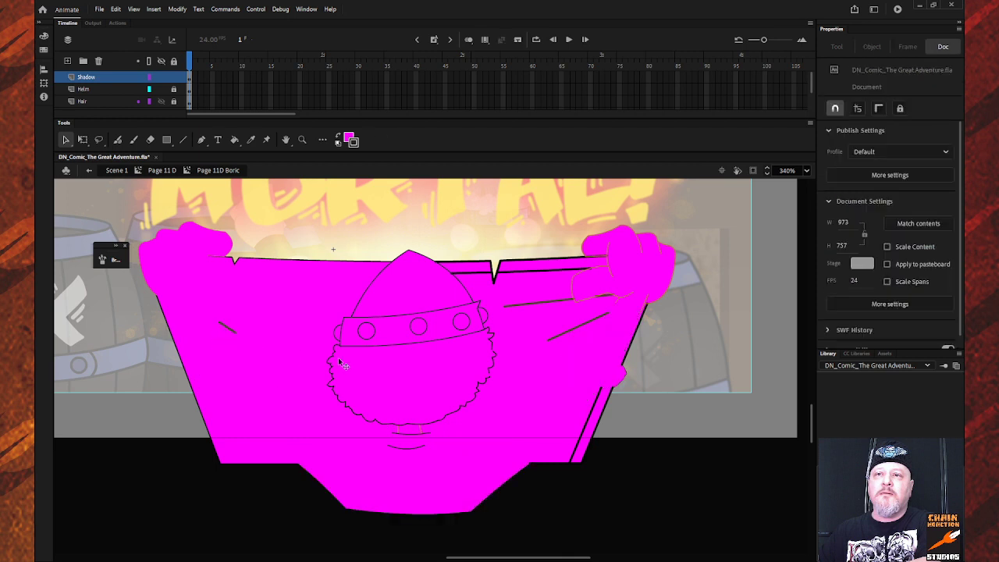
{"action": "left_click", "coordinate": [233, 330]}
{"action": "key", "text": "Delete"}
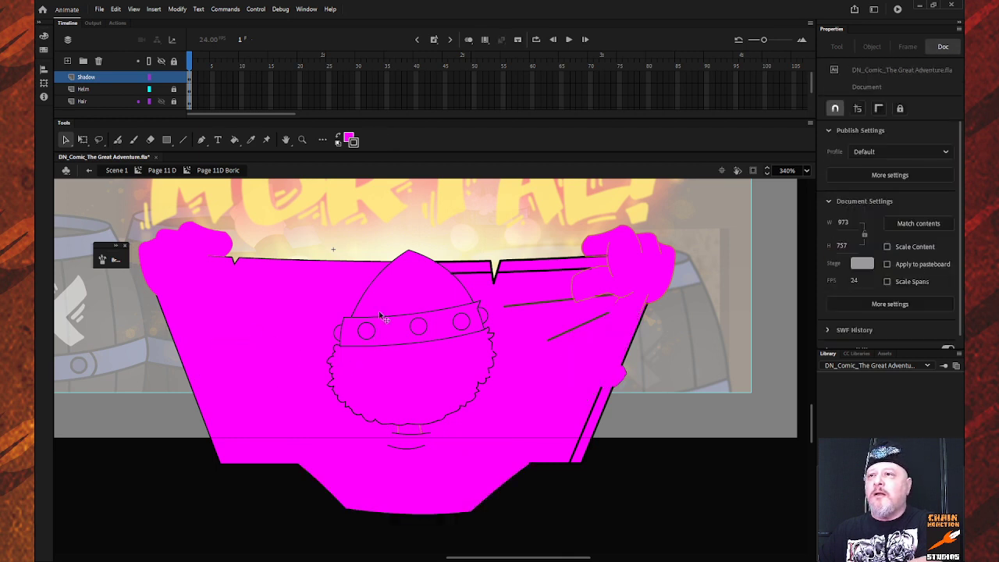
Step: Delete the helmet's outlines and the curly outline around the hair, leaving the rivet circles
{"action": "left_click", "coordinate": [381, 322]}
{"action": "key", "text": "Delete"}
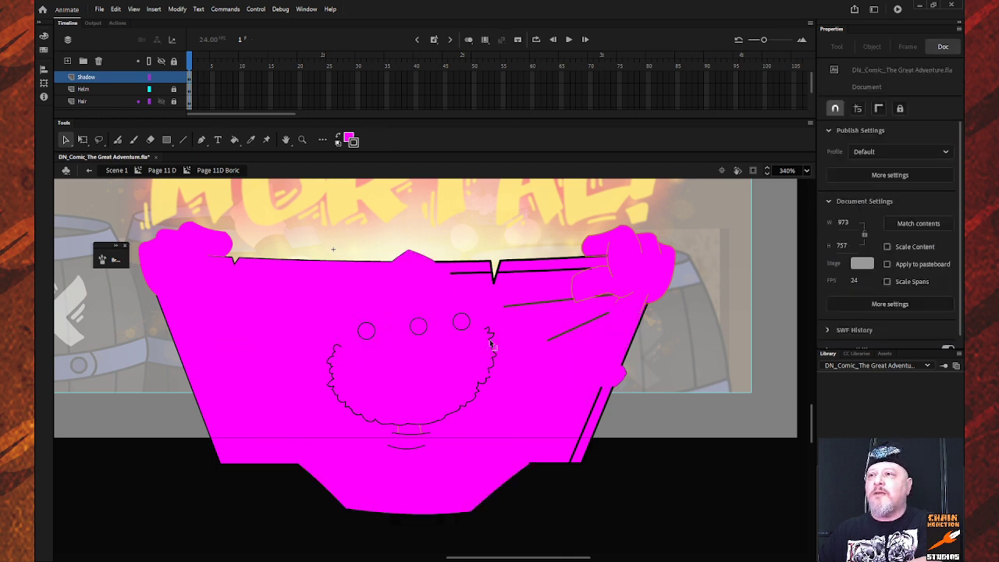
{"action": "left_click", "coordinate": [492, 346]}
{"action": "key", "text": "Delete"}
{"action": "left_click", "coordinate": [498, 361]}
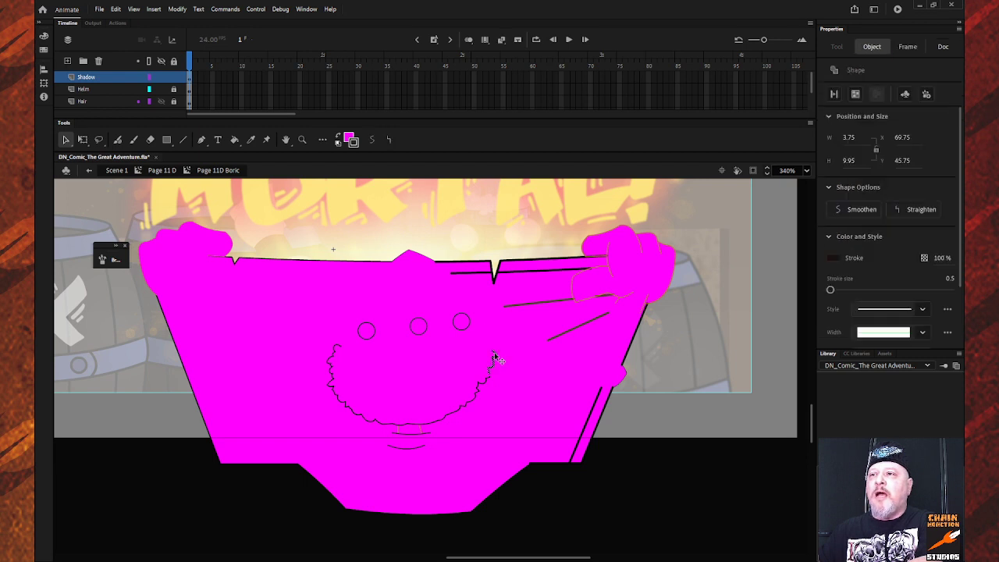
{"action": "key", "text": "Delete"}
{"action": "left_click", "coordinate": [483, 382]}
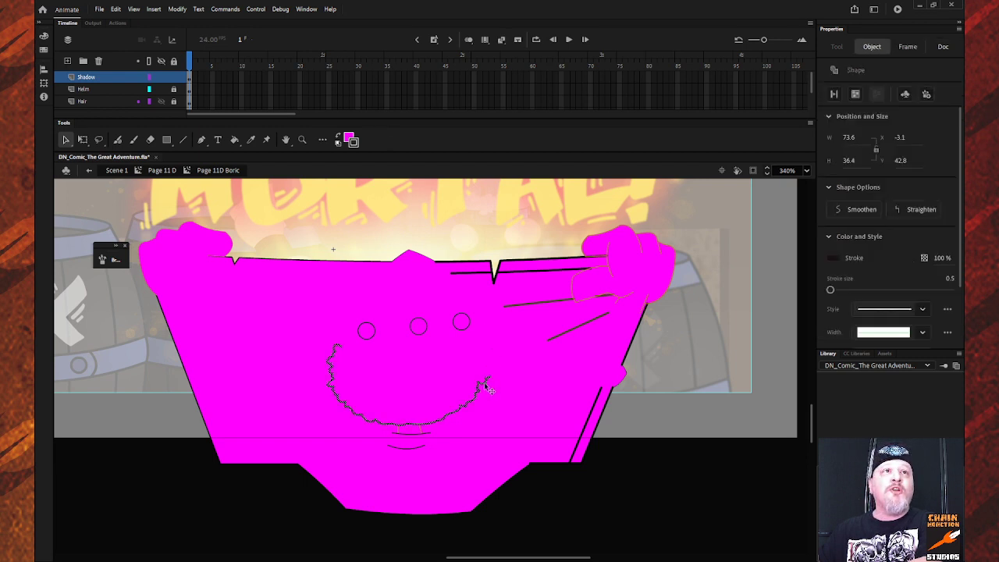
{"action": "key", "text": "Delete"}
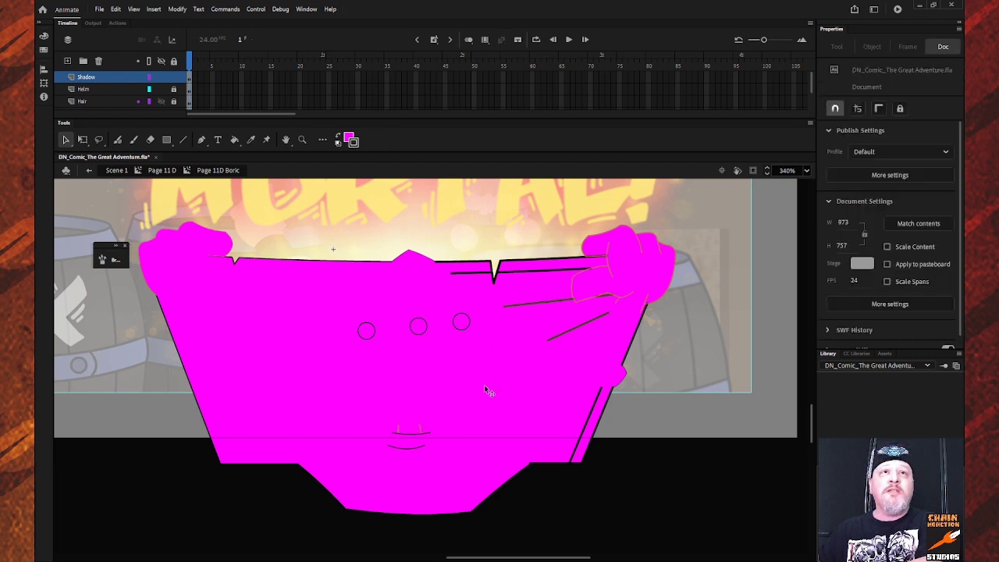
Step: Delete the neck and collar lines below the head
{"action": "left_click", "coordinate": [398, 436]}
{"action": "left_click", "coordinate": [398, 436]}
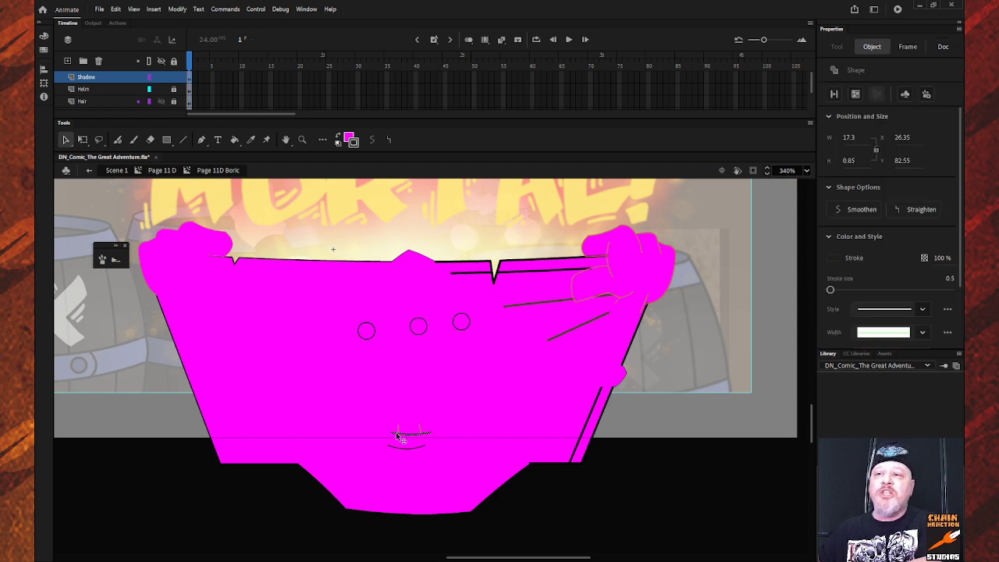
{"action": "left_click", "coordinate": [399, 434]}
{"action": "left_click", "coordinate": [399, 431]}
{"action": "key", "text": "Delete"}
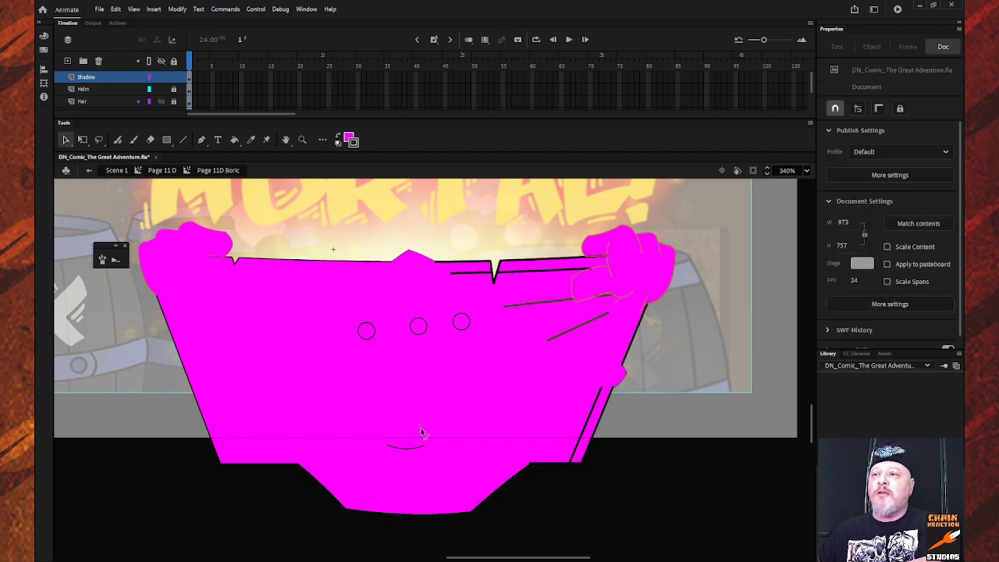
{"action": "left_click", "coordinate": [421, 429]}
{"action": "key", "text": "Delete"}
{"action": "left_click", "coordinate": [407, 449]}
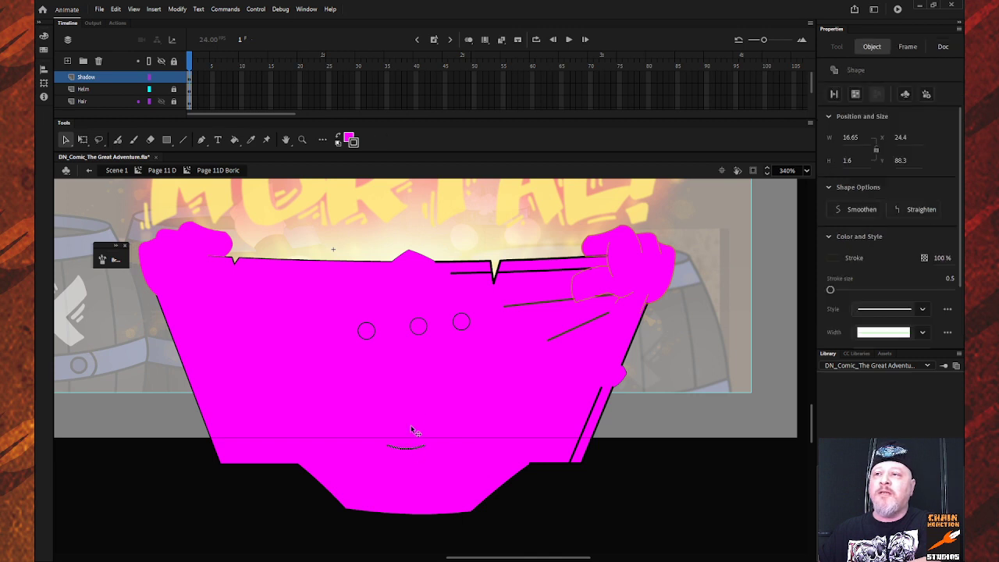
{"action": "key", "text": "Delete"}
Step: Delete the three rivet circles left over from the helmet band
{"action": "left_click", "coordinate": [376, 333]}
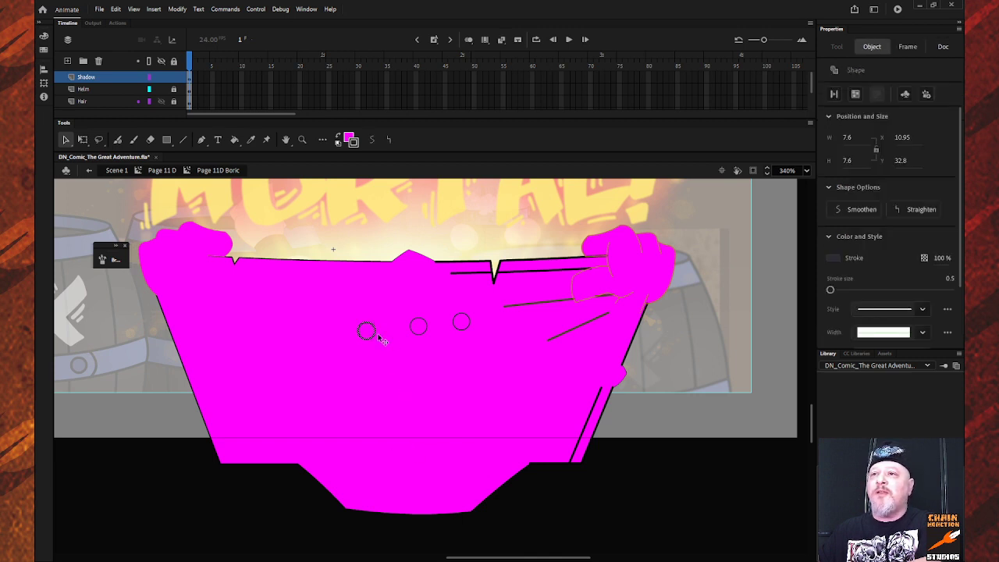
{"action": "key", "text": "Delete"}
{"action": "left_click", "coordinate": [420, 333]}
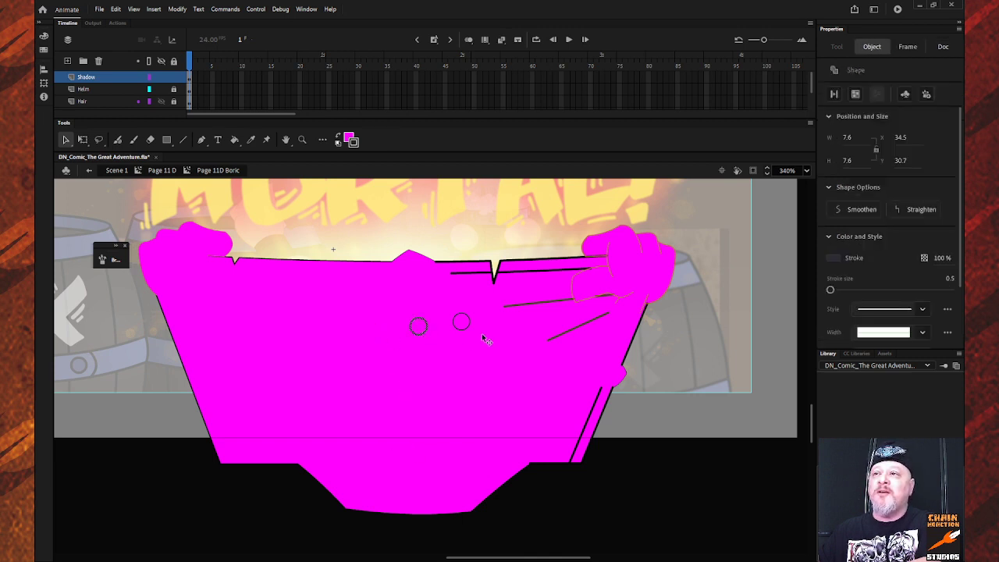
{"action": "key", "text": "Delete"}
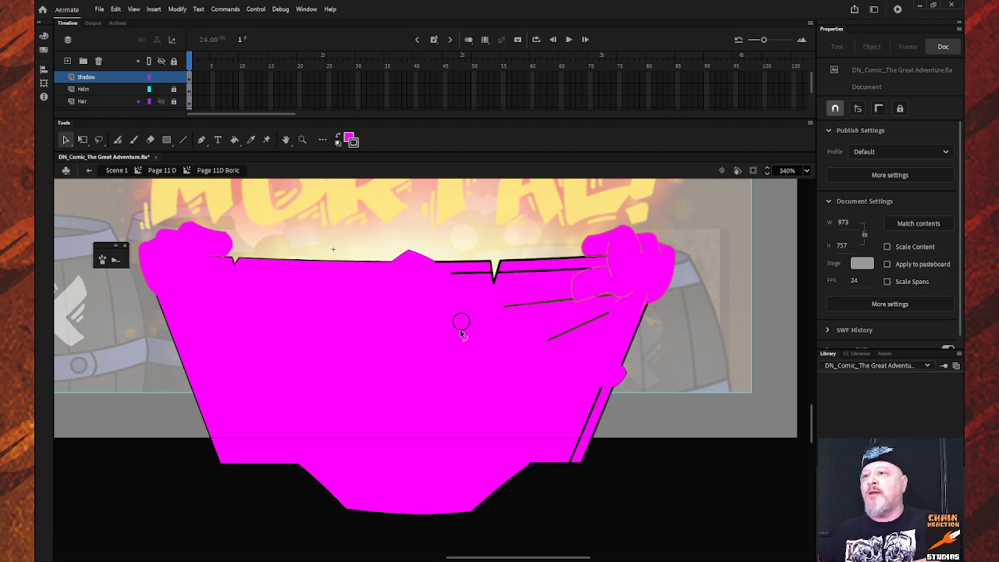
{"action": "left_click", "coordinate": [462, 329]}
{"action": "key", "text": "Delete"}
{"action": "left_click", "coordinate": [513, 307]}
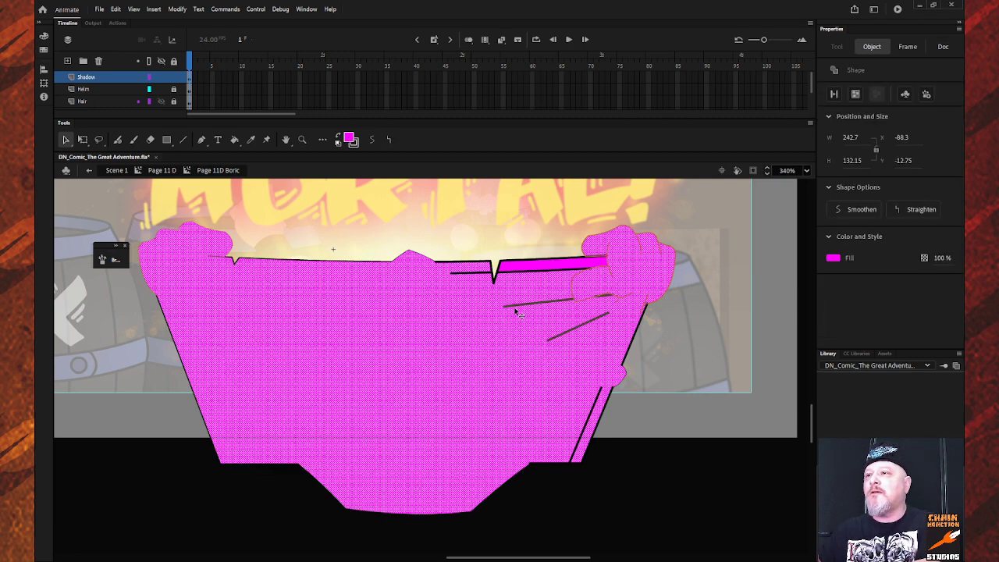
{"action": "key", "text": "Delete"}
{"action": "key", "text": "ctrl+z"}
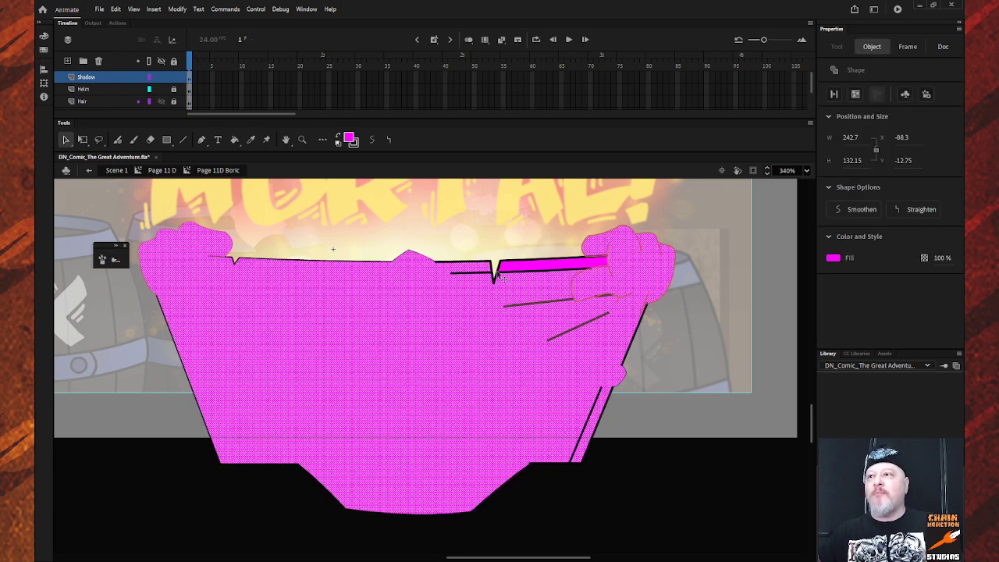
{"action": "left_click", "coordinate": [484, 235]}
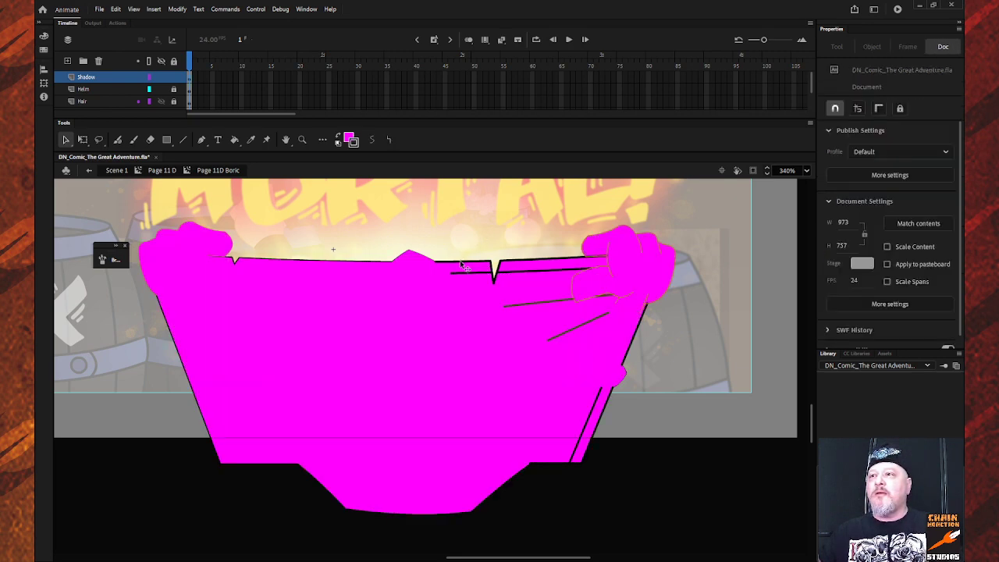
Step: Delete the map's border lines along its upper right edge and the outlines of the right hand
{"action": "left_click", "coordinate": [463, 269]}
{"action": "key", "text": "Delete"}
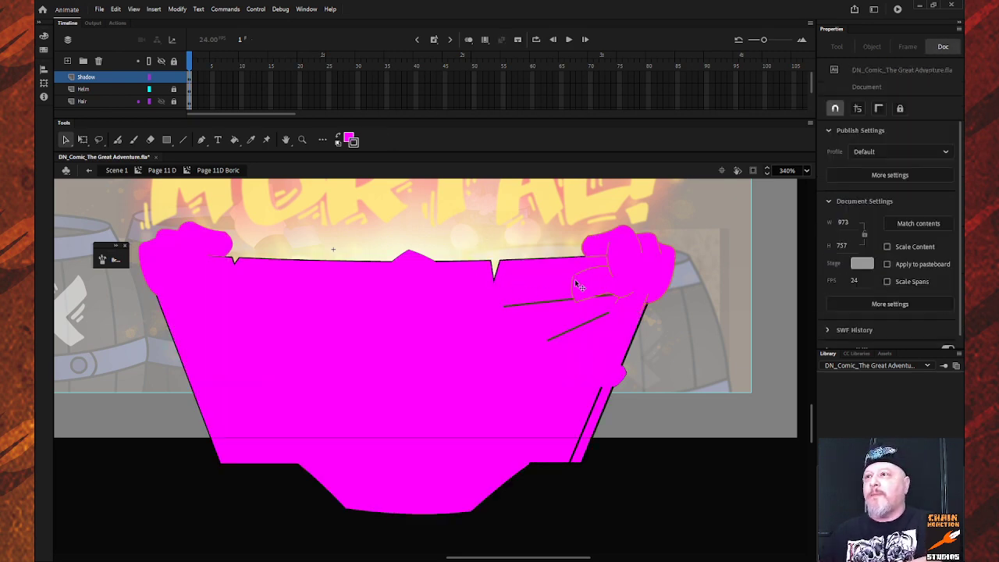
{"action": "left_click", "coordinate": [574, 285]}
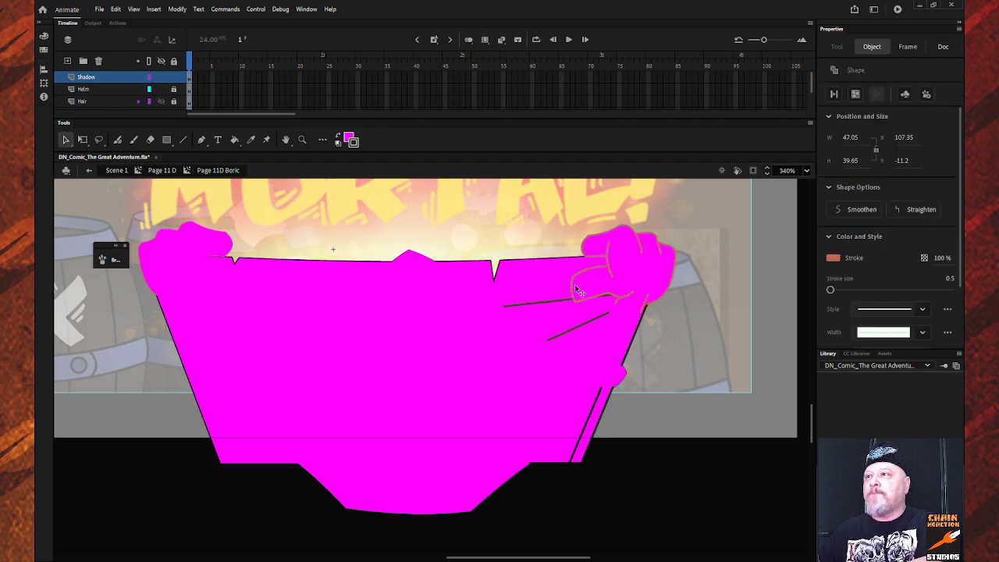
{"action": "key", "text": "Delete"}
Step: Delete the remaining crease lines on the map beside and below the right hand
{"action": "left_click", "coordinate": [611, 298]}
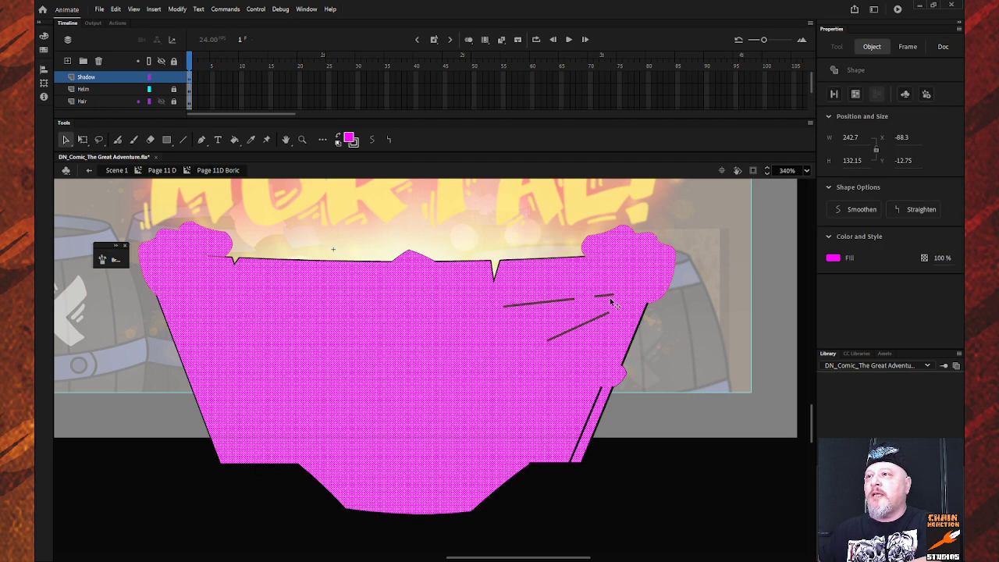
{"action": "left_click", "coordinate": [605, 297]}
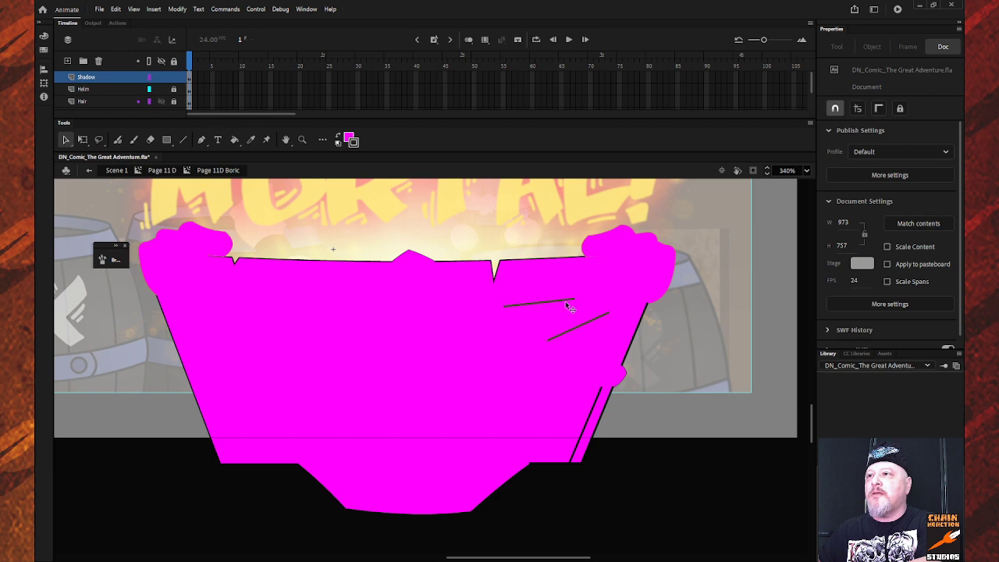
{"action": "left_click", "coordinate": [571, 303]}
{"action": "key", "text": "Delete"}
{"action": "left_click", "coordinate": [587, 331]}
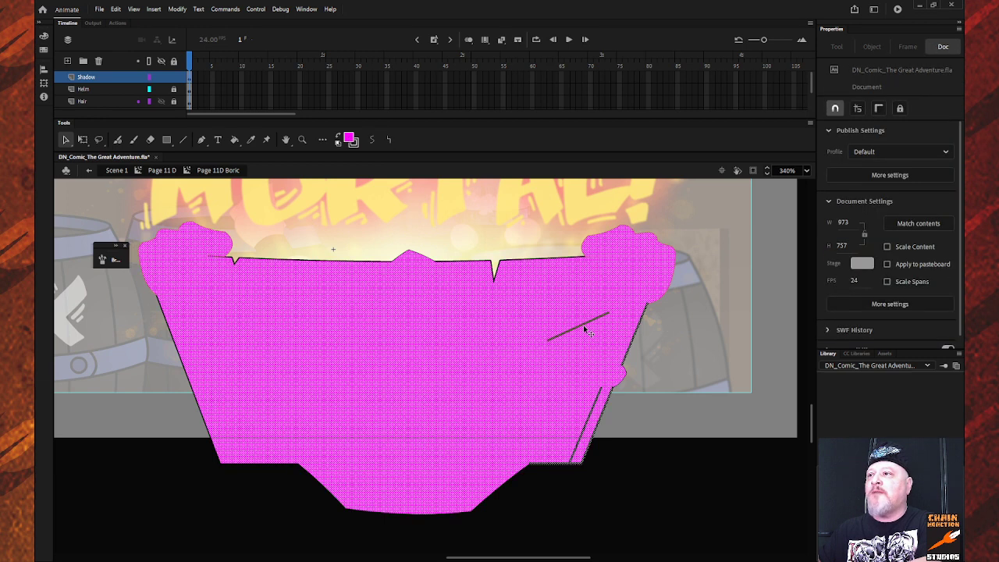
{"action": "left_click", "coordinate": [659, 342]}
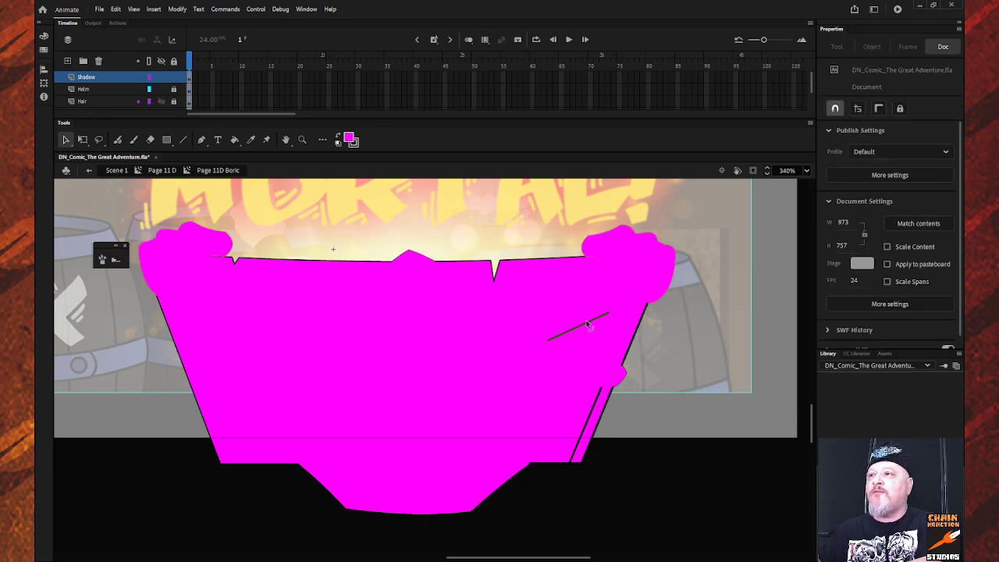
{"action": "left_click", "coordinate": [587, 326]}
{"action": "key", "text": "Delete"}
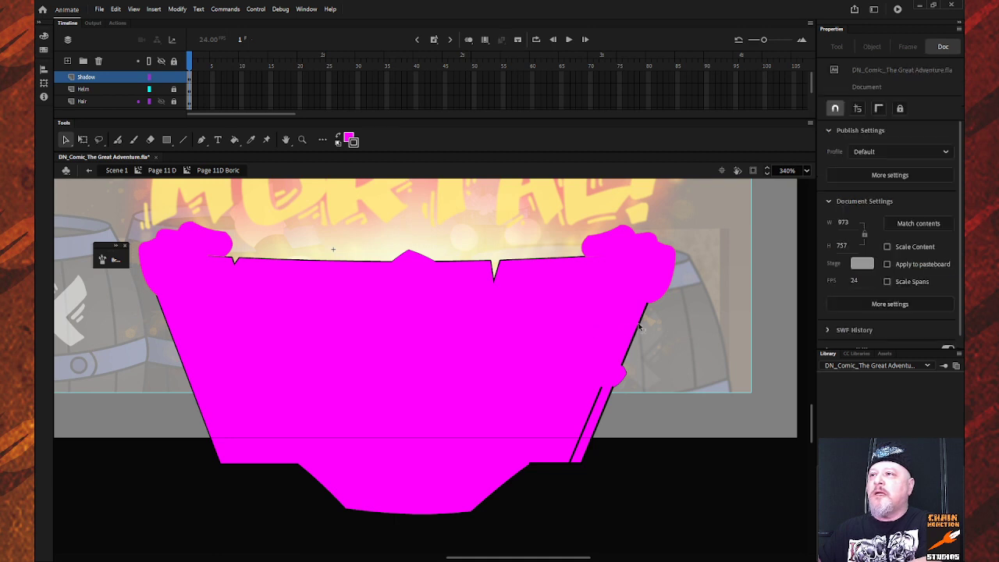
Step: Delete the map's right border lines, above and below the right sleeve bulge
{"action": "left_click", "coordinate": [640, 326]}
{"action": "left_click", "coordinate": [601, 421]}
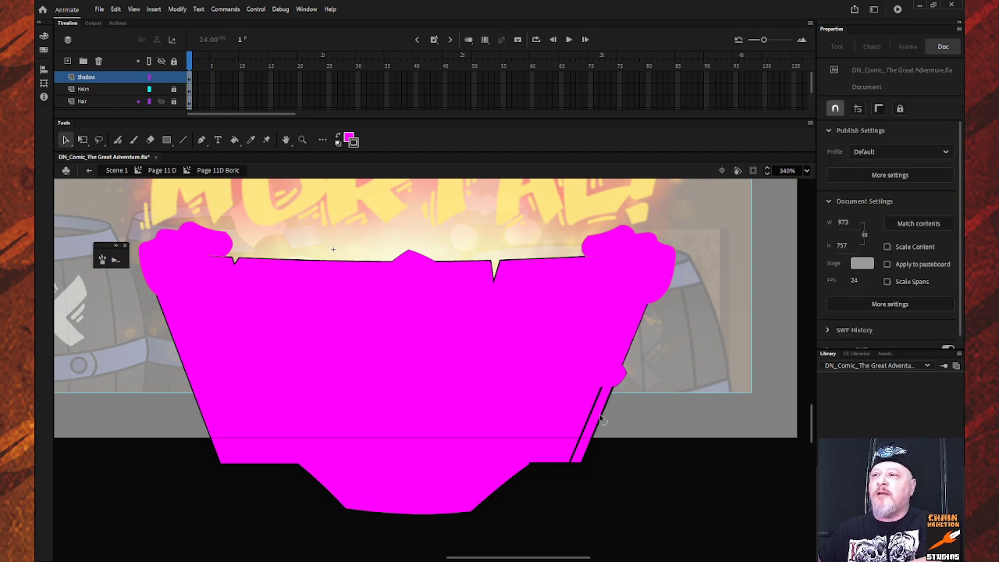
{"action": "double_click", "coordinate": [604, 413]}
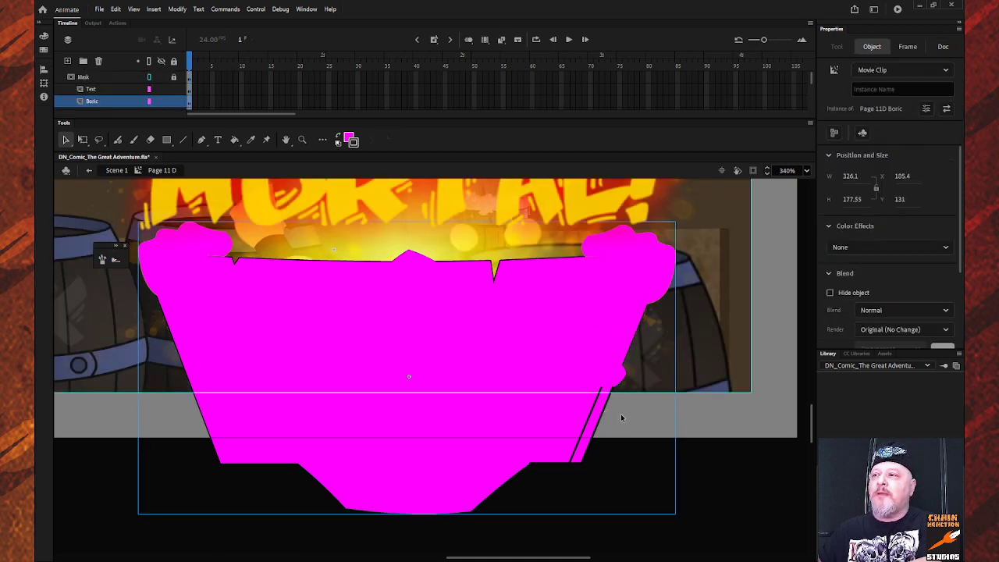
{"action": "double_click", "coordinate": [564, 389]}
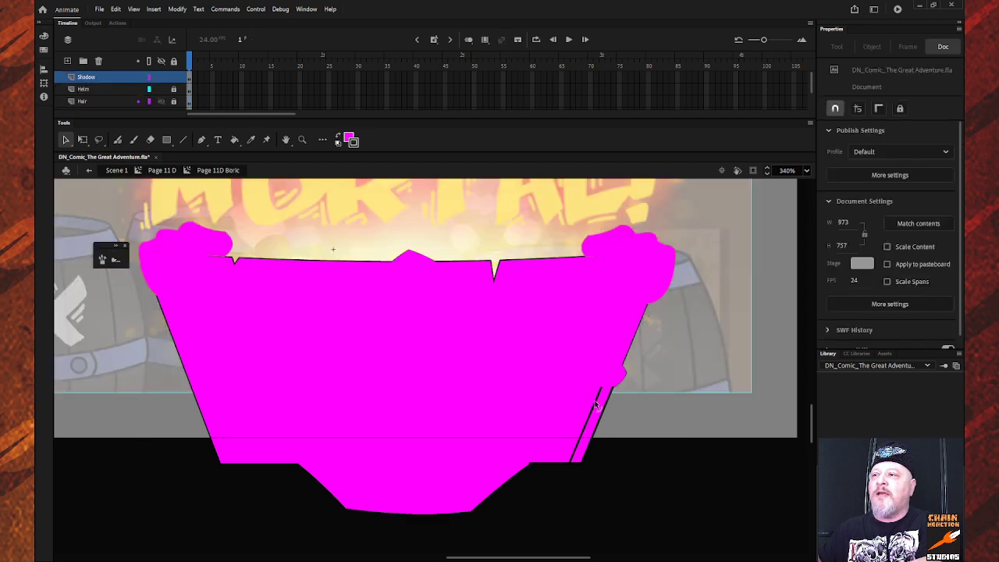
{"action": "left_click", "coordinate": [596, 405]}
{"action": "key", "text": "Delete"}
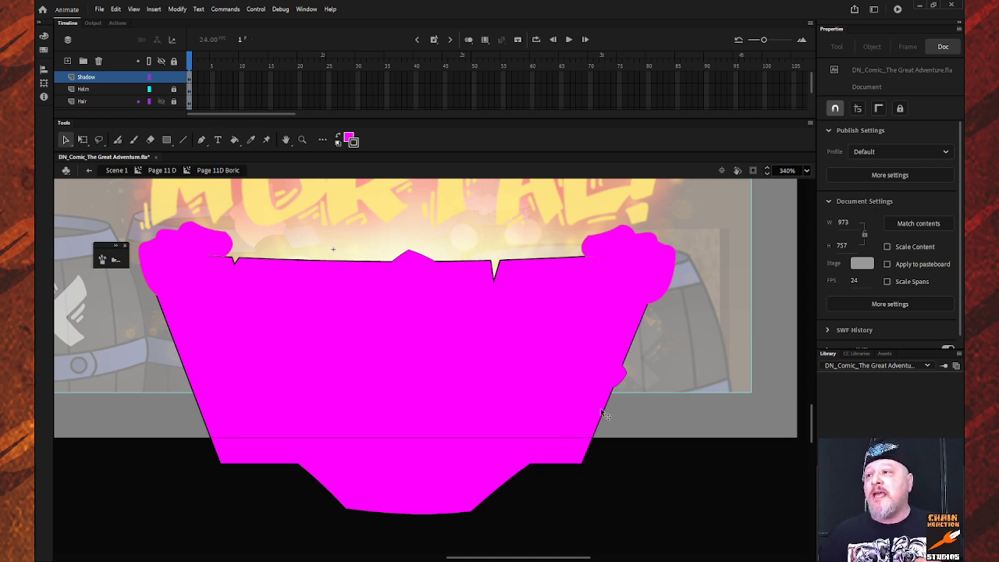
Step: Recolor the whole magenta silhouette black
{"action": "left_click", "coordinate": [625, 372]}
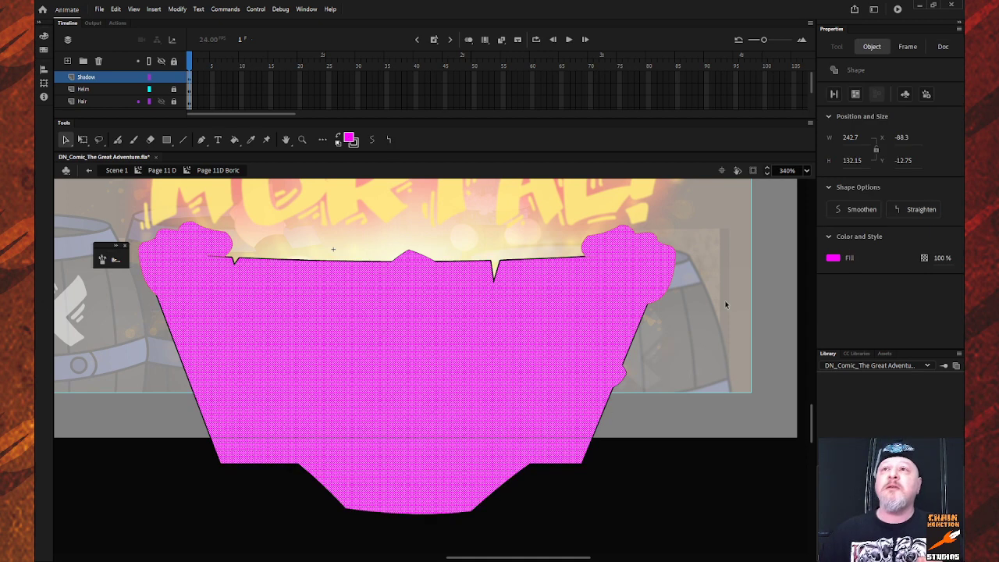
{"action": "left_click", "coordinate": [352, 141]}
{"action": "left_click", "coordinate": [399, 173]}
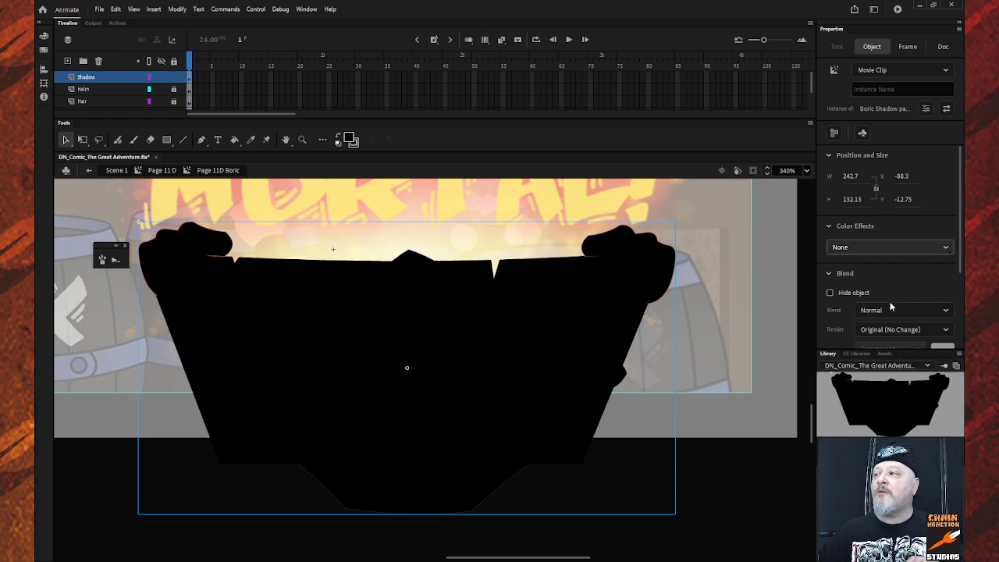
Step: Try a 64% Alpha color effect on the shadow movie clip, and reset the effect to None
{"action": "left_click", "coordinate": [880, 327]}
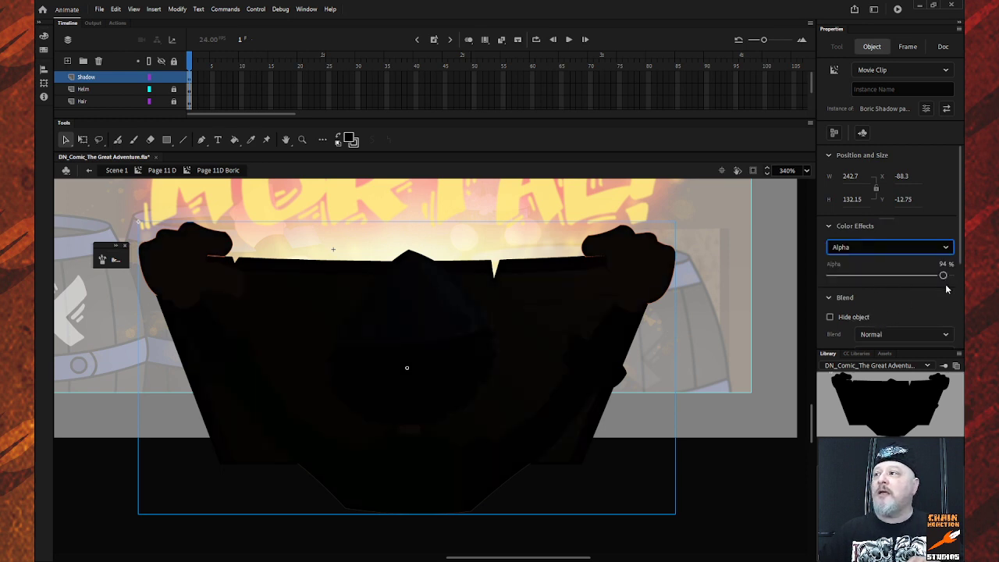
{"action": "left_click_drag", "start_coordinate": [950, 276], "coordinate": [911, 299]}
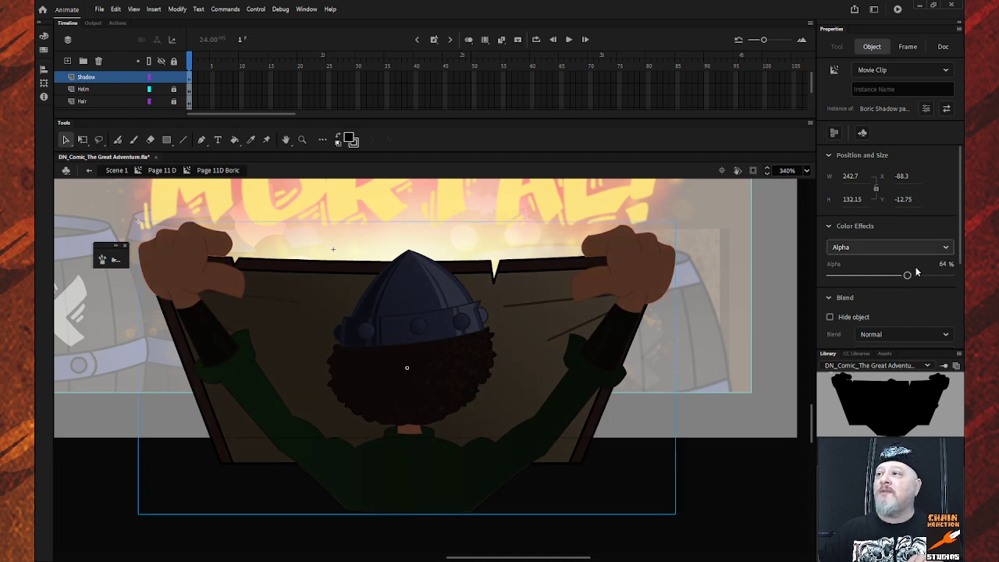
{"action": "left_click", "coordinate": [916, 247]}
{"action": "left_click", "coordinate": [917, 266]}
Step: Try the Multiply, Screen and Overlay blend modes on the shadow movie clip
{"action": "scroll", "coordinate": [922, 278], "scroll_direction": "down", "scroll_amount": 4}
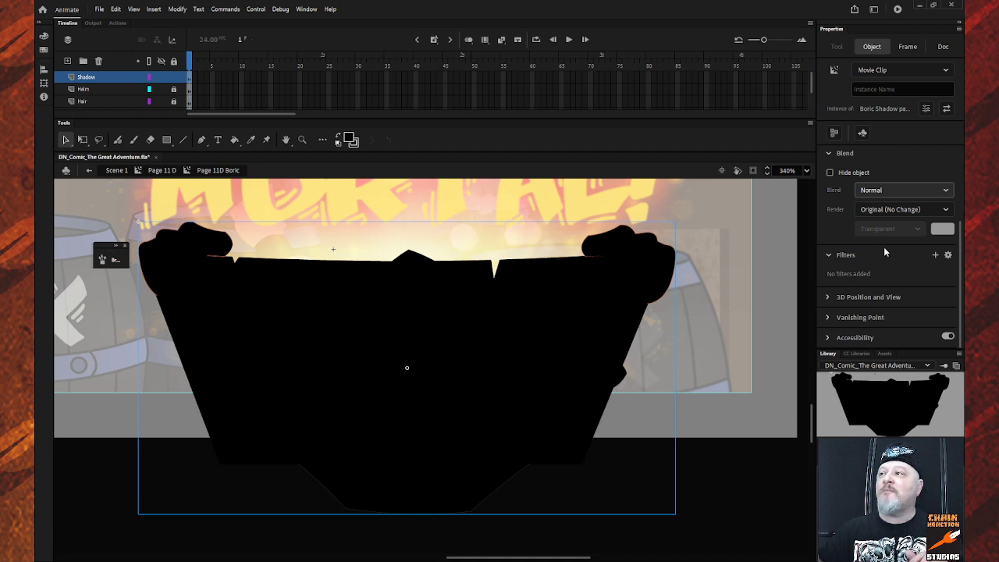
{"action": "scroll", "coordinate": [906, 190], "scroll_direction": "down", "scroll_amount": 2}
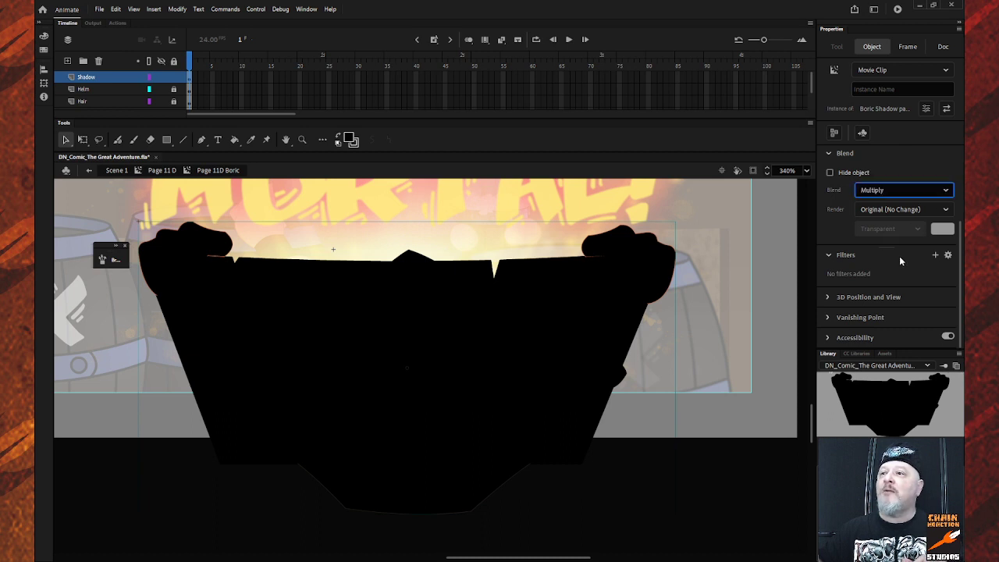
{"action": "scroll", "coordinate": [946, 192], "scroll_direction": "down", "scroll_amount": 1}
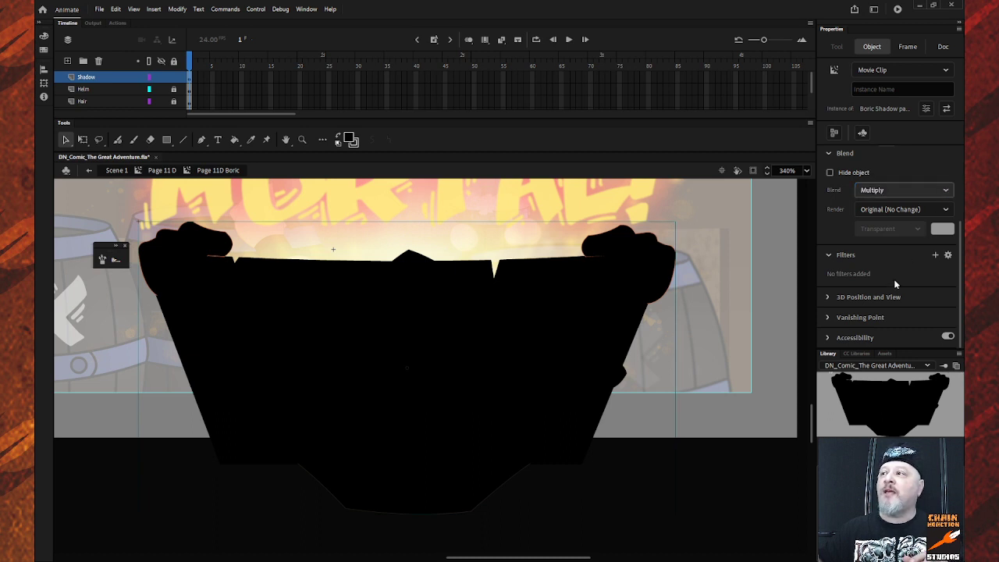
{"action": "key", "text": "Down"}
{"action": "key", "text": "Down"}
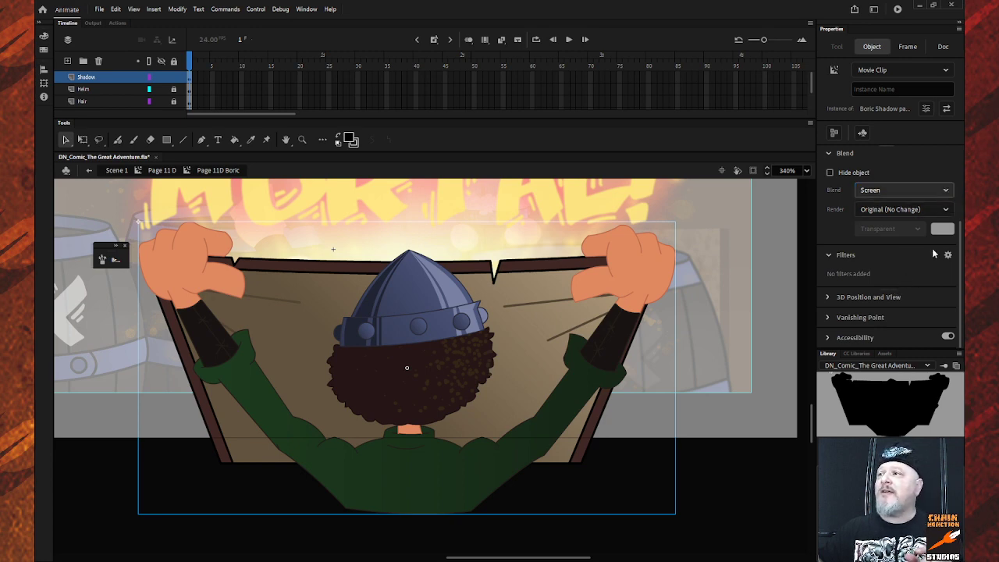
{"action": "key", "text": "Down"}
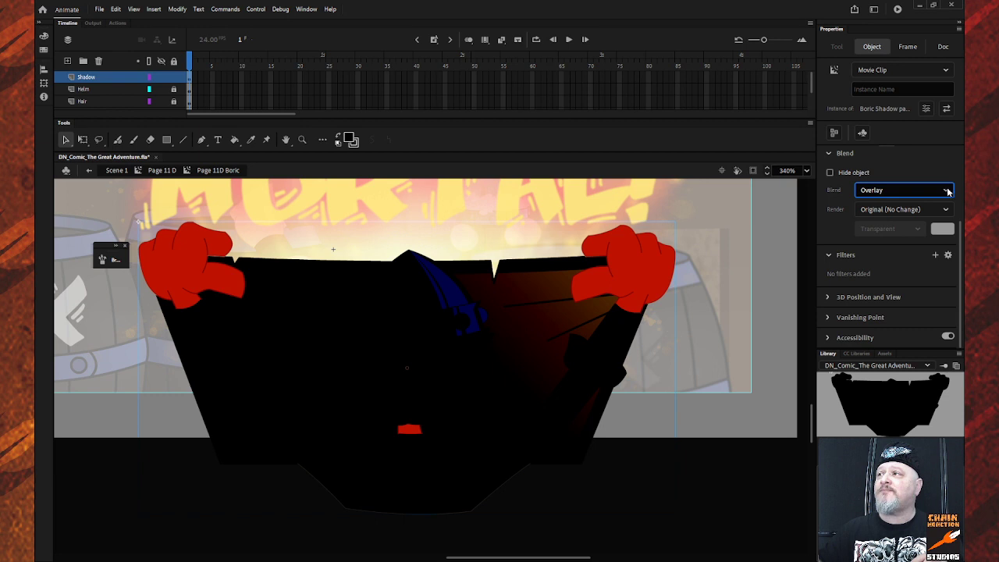
Step: Apply an Alpha color effect of 65% to the shadow movie clip
{"action": "scroll", "coordinate": [944, 176], "scroll_direction": "up", "scroll_amount": 3}
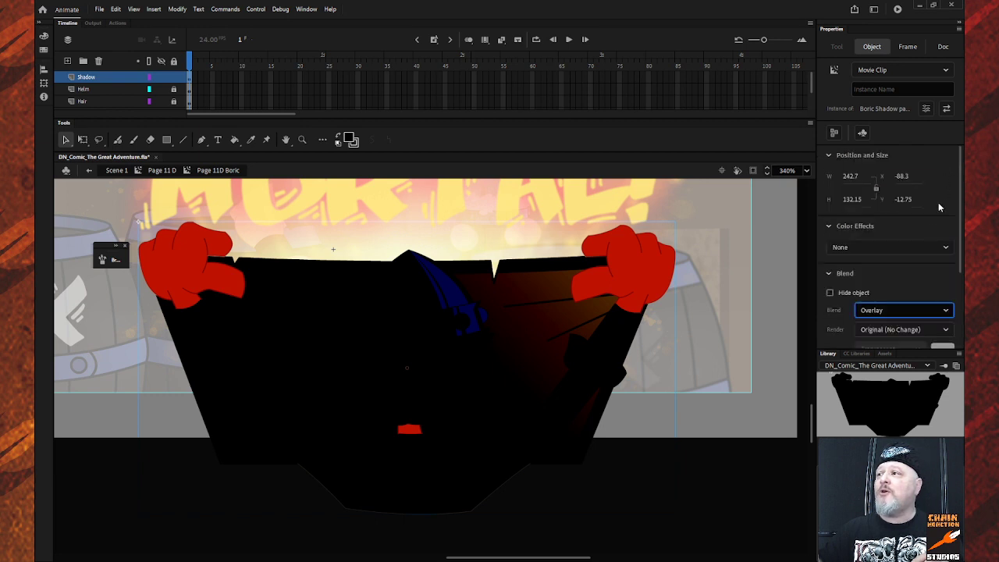
{"action": "left_click", "coordinate": [947, 247]}
{"action": "left_click", "coordinate": [889, 323]}
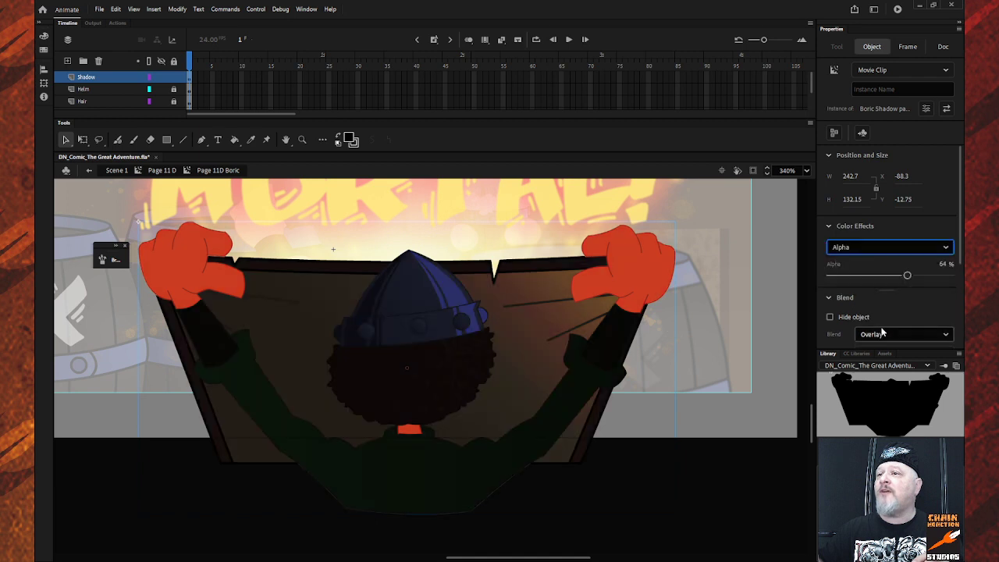
{"action": "left_click", "coordinate": [907, 275]}
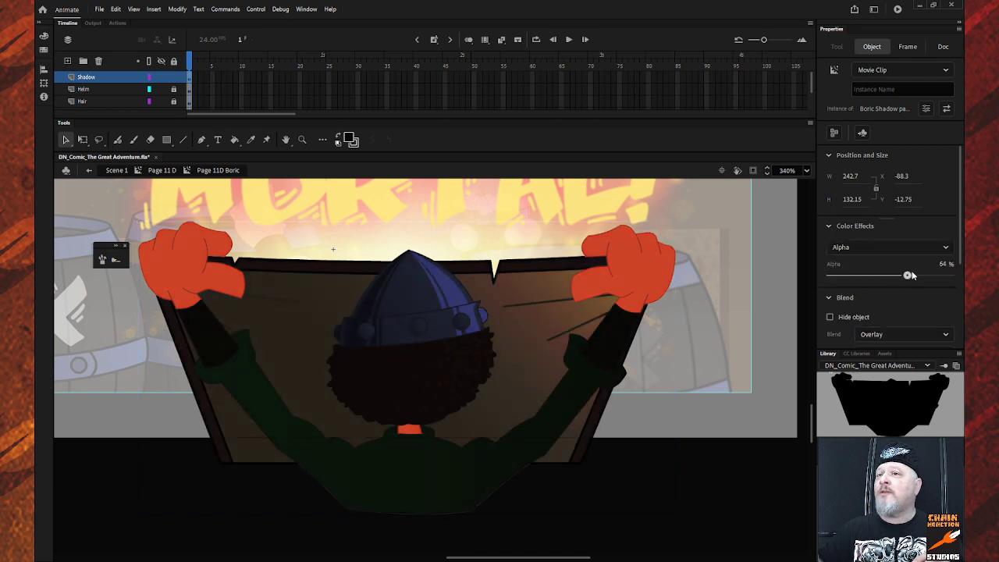
{"action": "left_click_drag", "start_coordinate": [911, 274], "coordinate": [908, 276]}
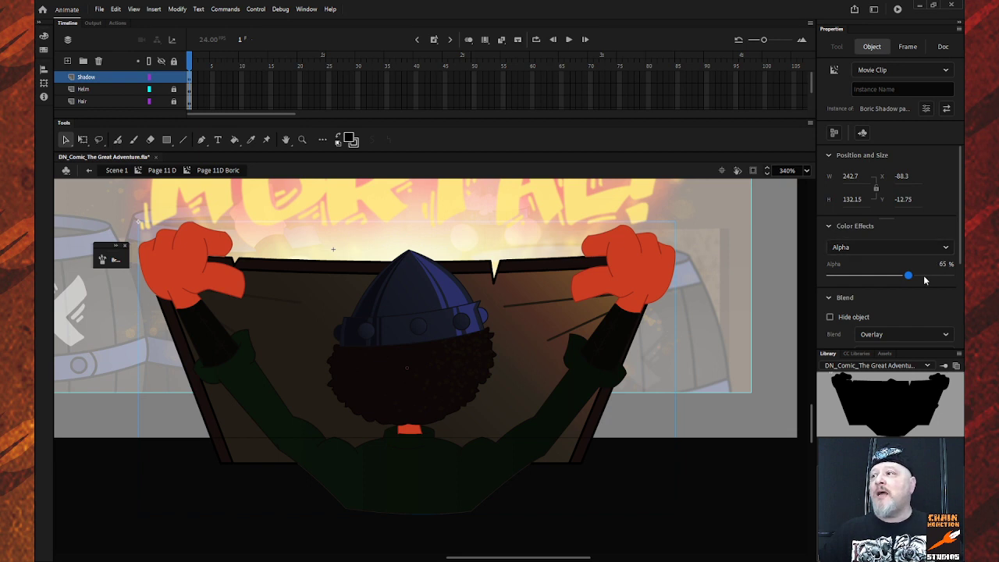
Step: Try the Hard Light blend mode on the shadow movie clip
{"action": "scroll", "coordinate": [942, 324], "scroll_direction": "down", "scroll_amount": 2}
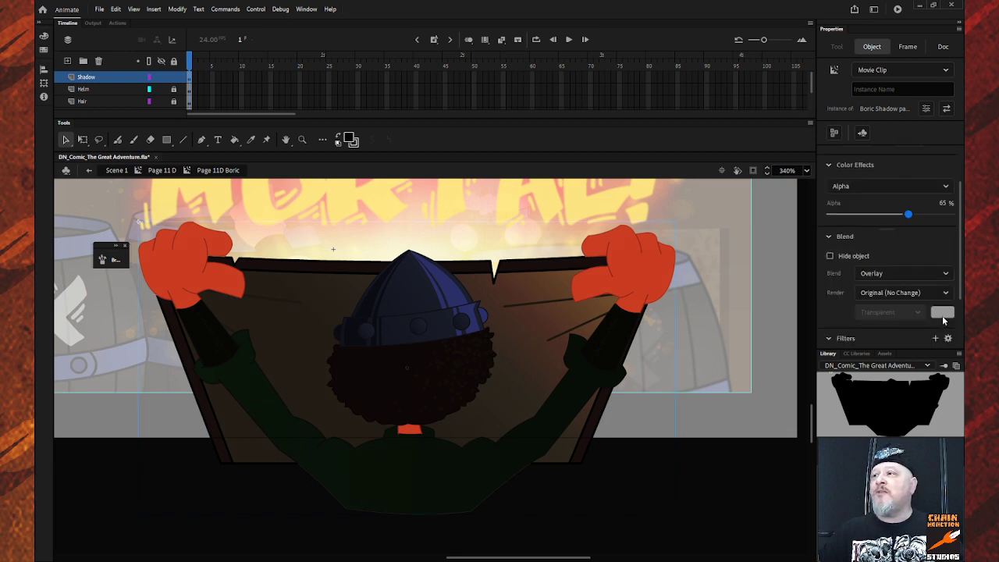
{"action": "left_click", "coordinate": [947, 276]}
{"action": "left_click", "coordinate": [907, 401]}
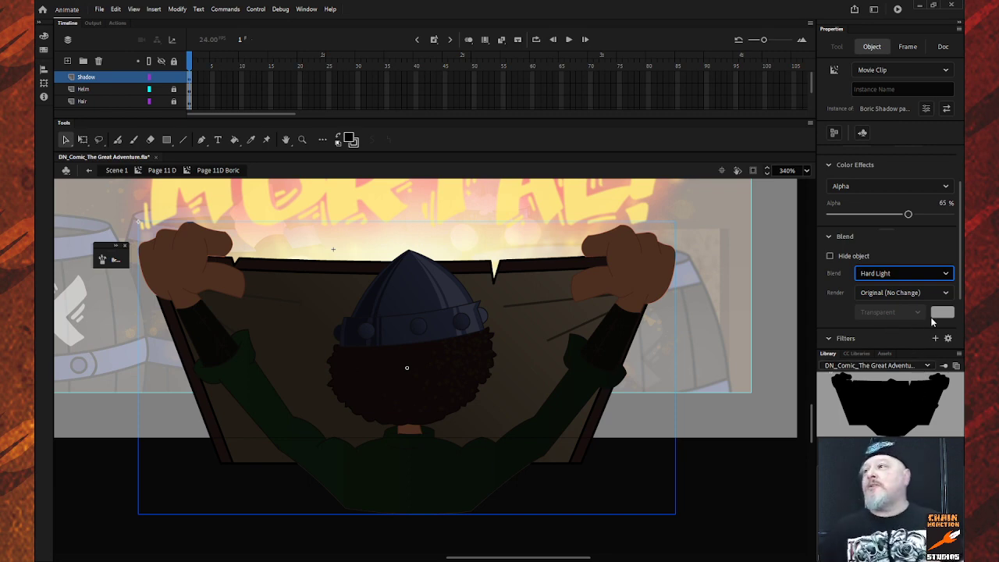
Step: Set the shadow movie clip's Alpha to 78% and its blend mode to Normal
{"action": "mouse_move", "coordinate": [908, 214]}
{"action": "left_mouse_down"}
{"action": "mouse_move", "coordinate": [950, 214]}
{"action": "mouse_move", "coordinate": [923, 213]}
{"action": "left_mouse_up"}
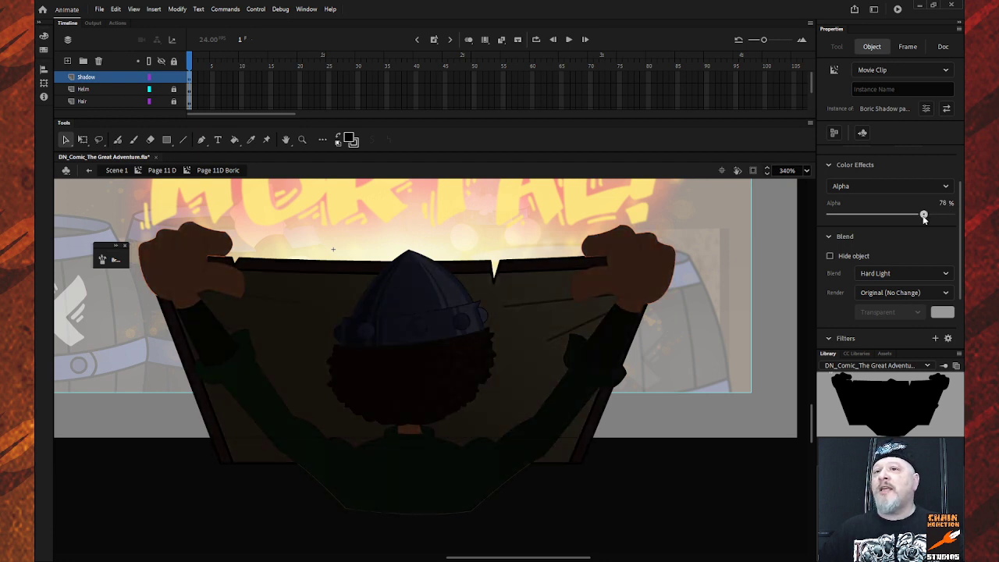
{"action": "left_click", "coordinate": [946, 275]}
{"action": "left_click", "coordinate": [903, 292]}
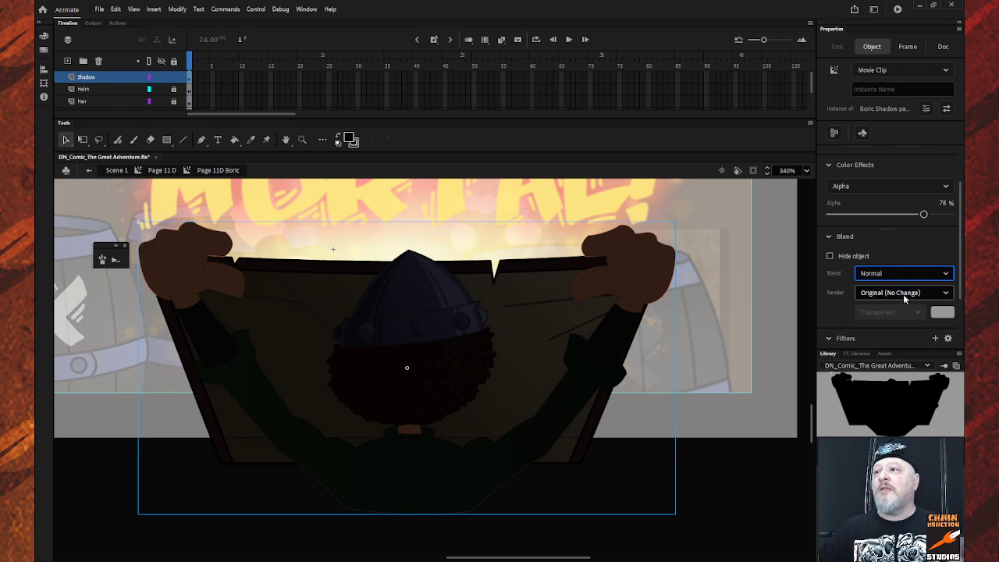
{"action": "left_click", "coordinate": [932, 268]}
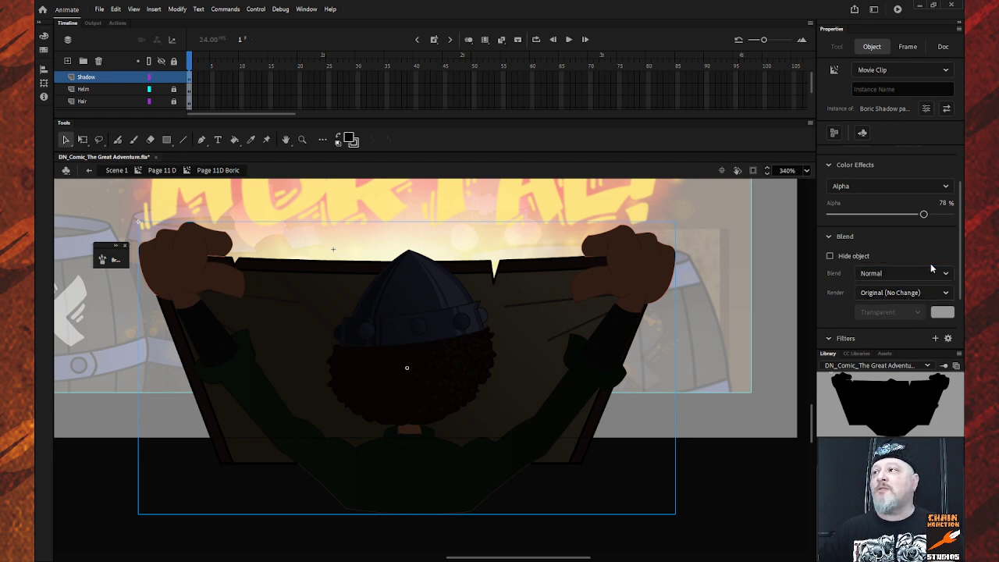
{"action": "left_click", "coordinate": [929, 274]}
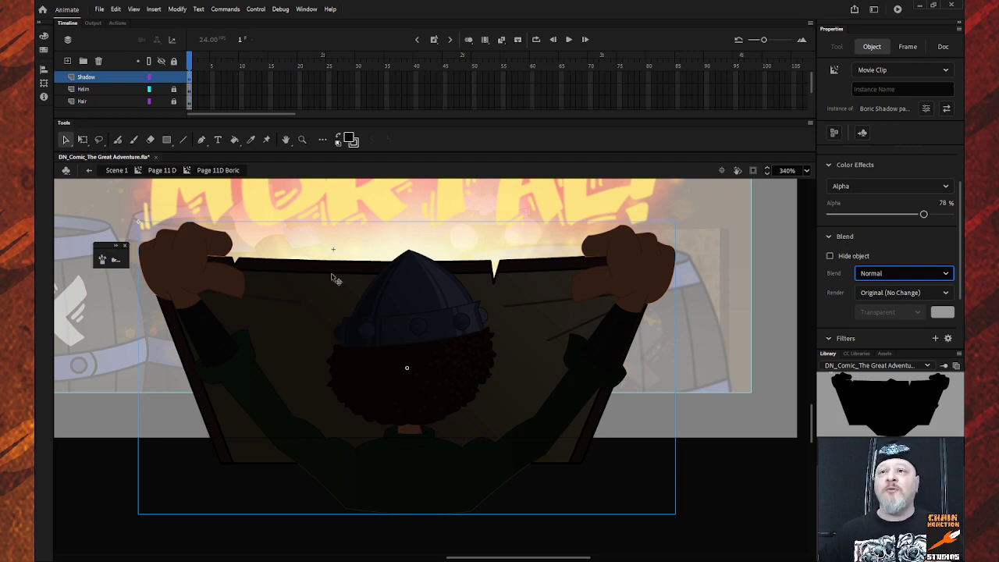
Step: Open the Boric Shadow page 11D movie clip for editing and clear the selection
{"action": "left_click", "coordinate": [200, 234]}
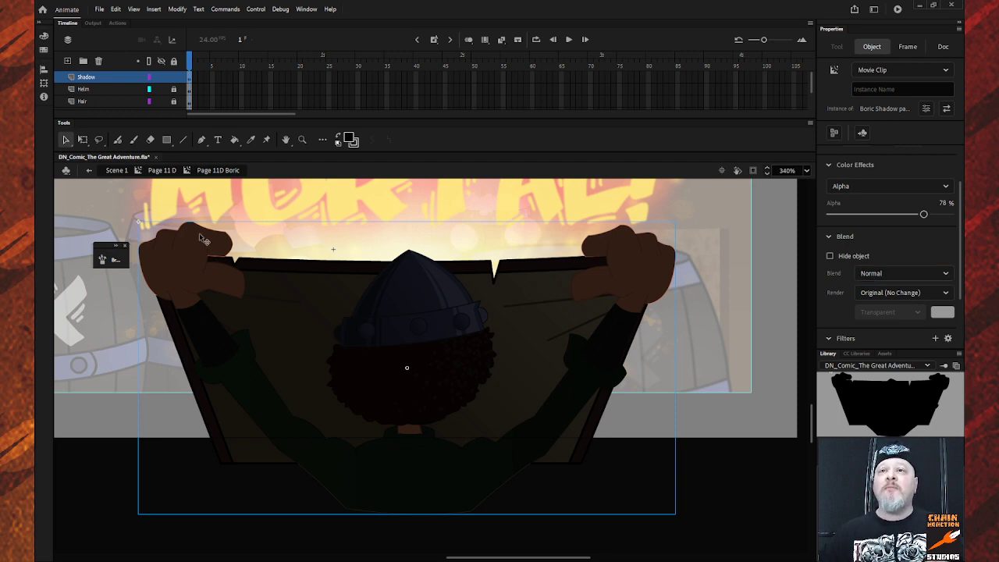
{"action": "double_click", "coordinate": [199, 233]}
{"action": "left_click", "coordinate": [298, 231]}
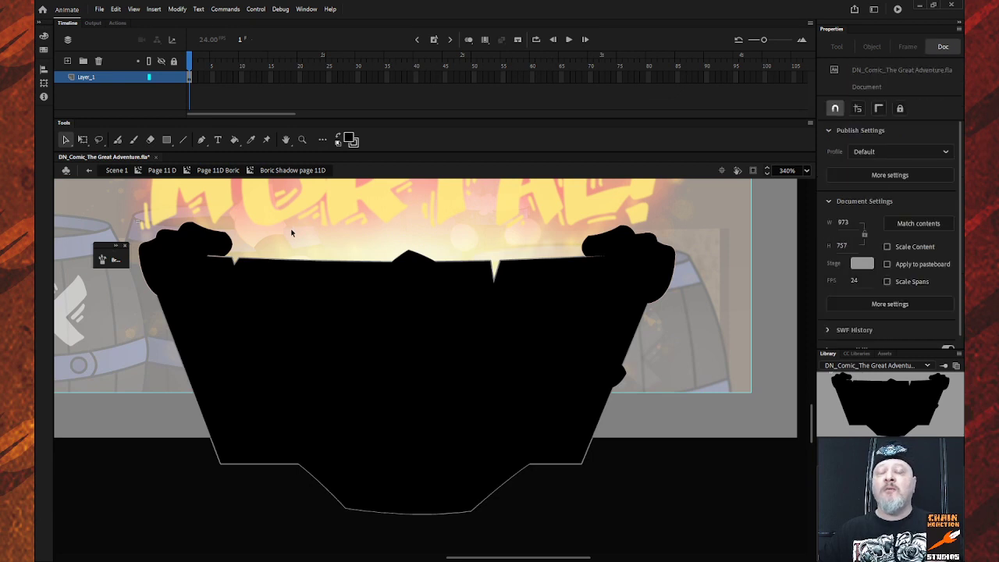
Step: Set the Eraser size to 2 for trimming the shadow around the fist at the left end of the silhouette
{"action": "key", "text": "z"}
{"action": "left_click_drag", "start_coordinate": [124, 199], "coordinate": [281, 330]}
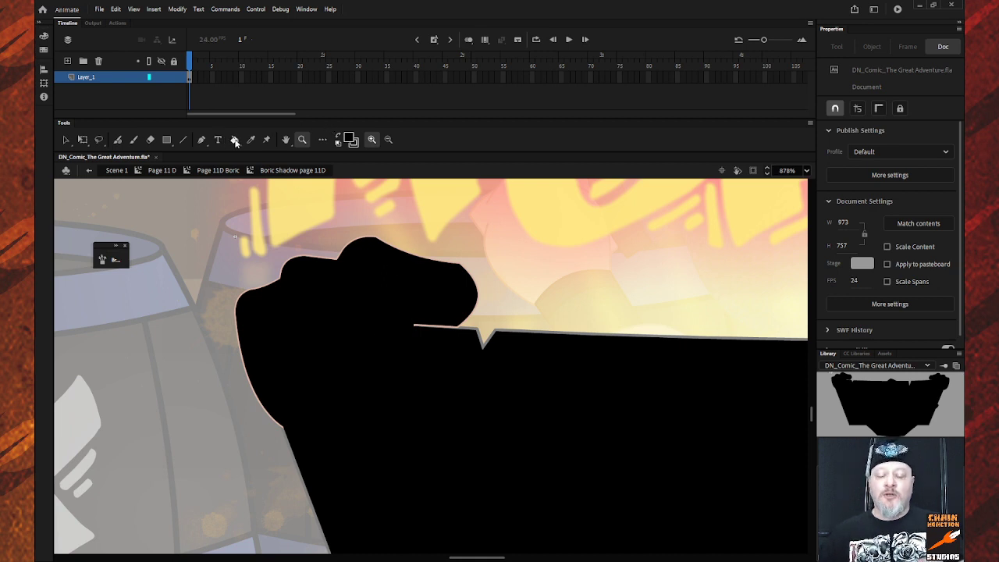
{"action": "left_click", "coordinate": [151, 140]}
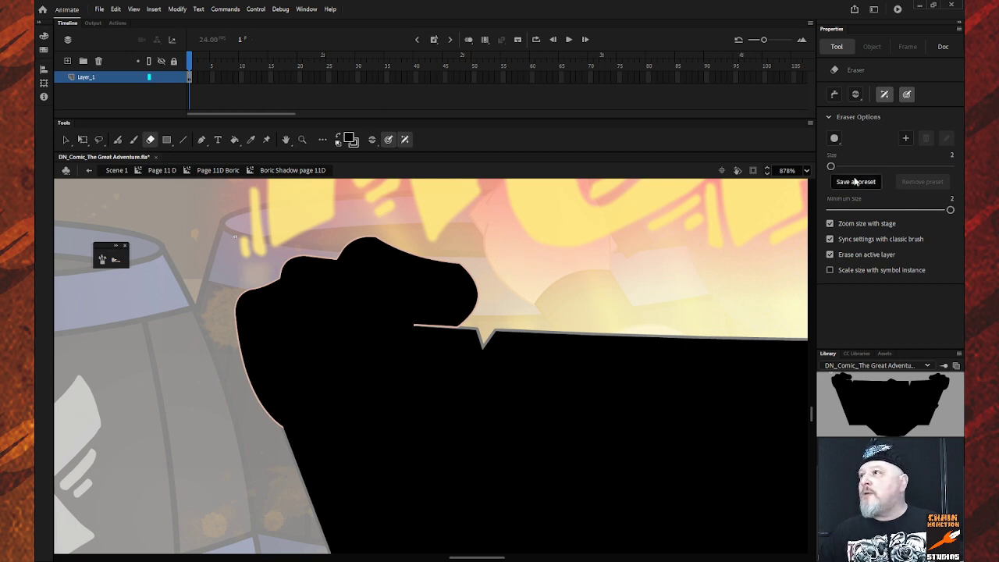
{"action": "mouse_move", "coordinate": [832, 167]}
{"action": "left_mouse_down"}
{"action": "mouse_move", "coordinate": [877, 167]}
{"action": "mouse_move", "coordinate": [832, 173]}
{"action": "left_mouse_up"}
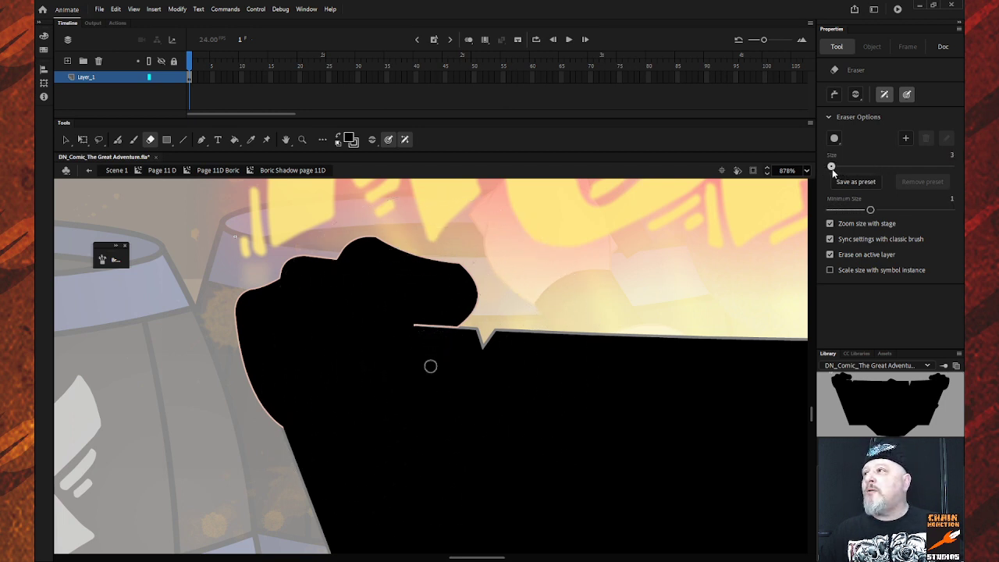
{"action": "left_click", "coordinate": [456, 322]}
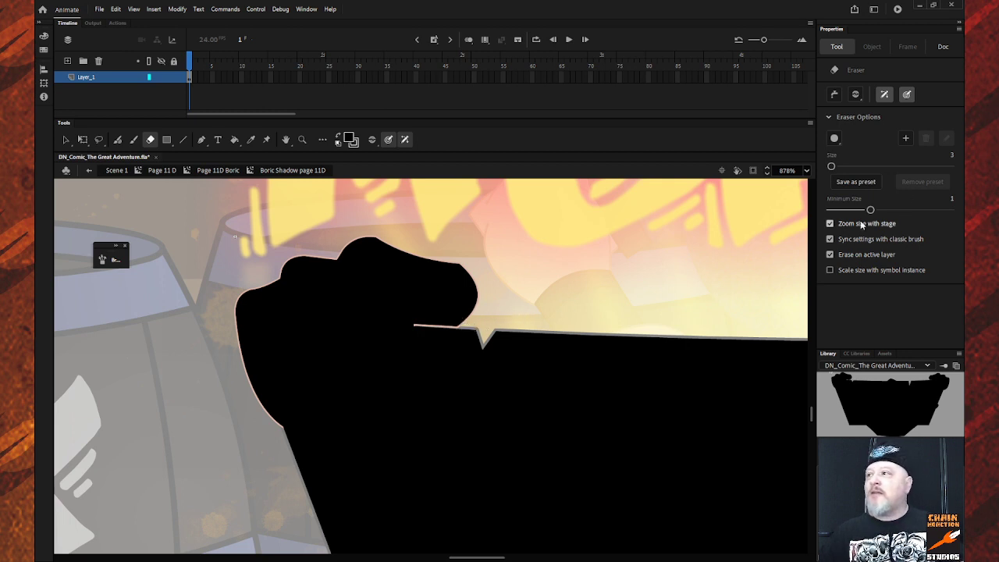
{"action": "left_click", "coordinate": [951, 157]}
{"action": "type", "text": "2"}
{"action": "key", "text": "Return"}
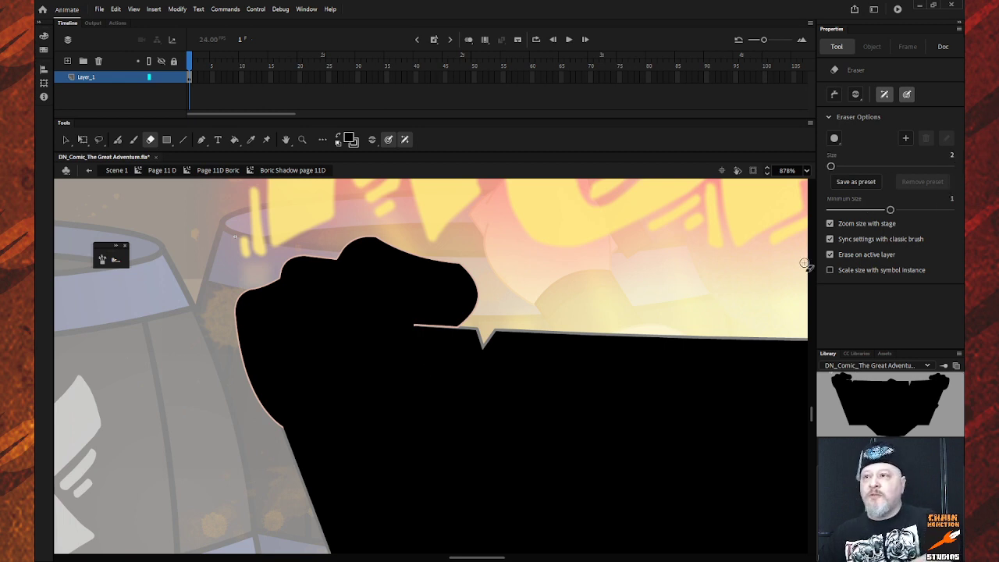
Step: Try erasing a thin strip of shadow along the left fist's fingertip and top knuckle, redoing the first stroke
{"action": "mouse_move", "coordinate": [460, 264]}
{"action": "left_mouse_down"}
{"action": "mouse_move", "coordinate": [471, 290]}
{"action": "mouse_move", "coordinate": [458, 331]}
{"action": "left_mouse_up"}
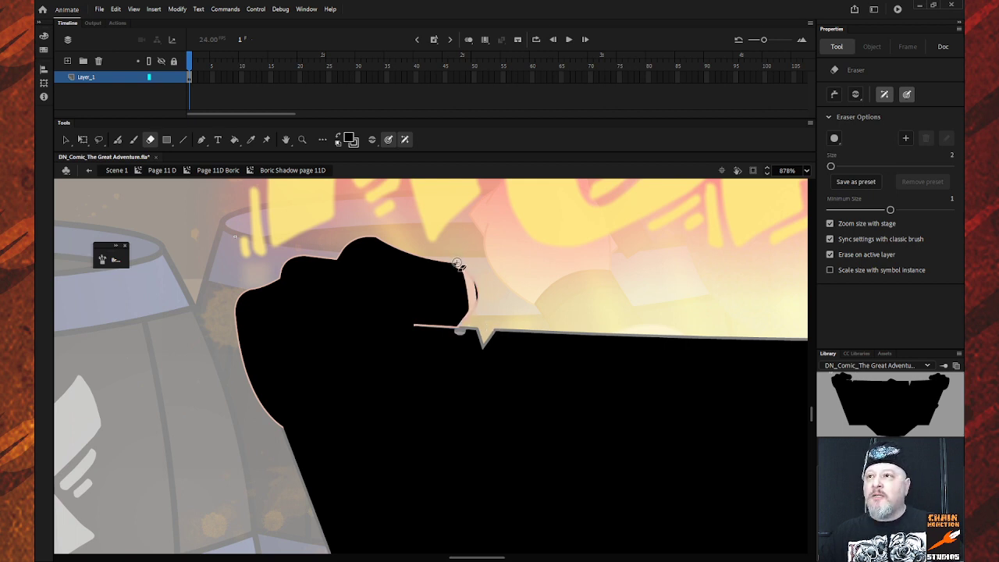
{"action": "key", "text": "ctrl+z"}
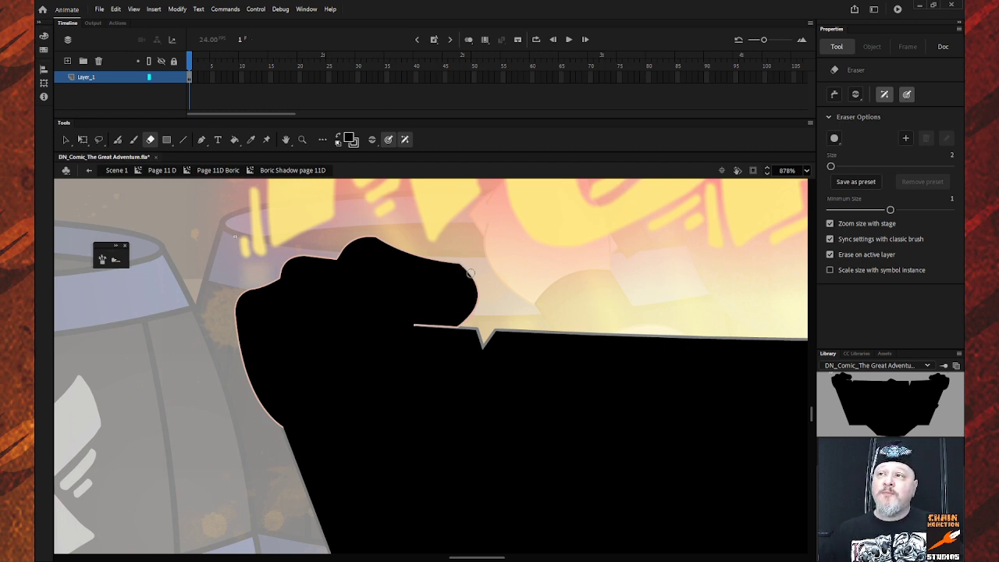
{"action": "mouse_move", "coordinate": [458, 264]}
{"action": "left_mouse_down"}
{"action": "mouse_move", "coordinate": [477, 292]}
{"action": "mouse_move", "coordinate": [462, 327]}
{"action": "left_mouse_up"}
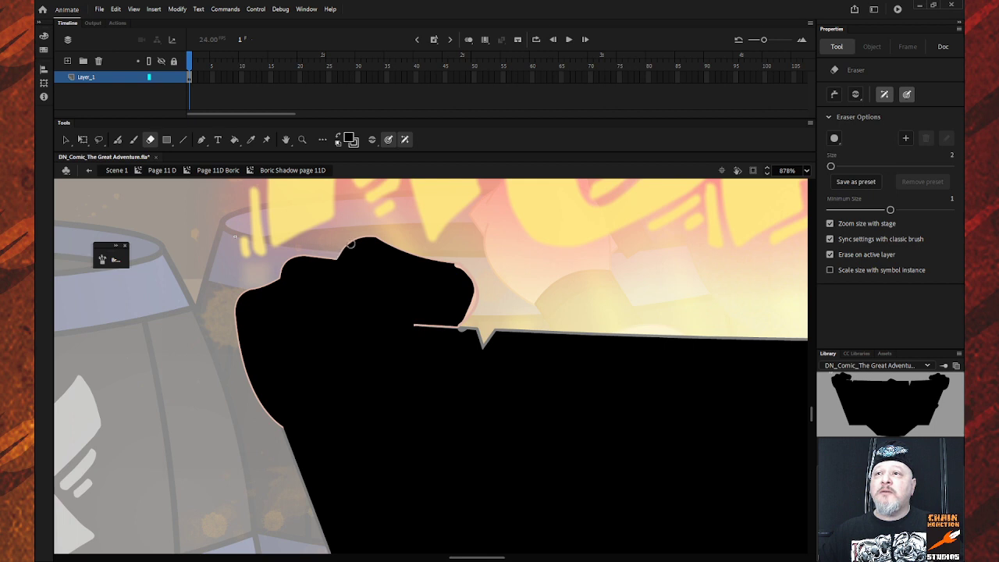
{"action": "mouse_move", "coordinate": [336, 260]}
{"action": "left_mouse_down"}
{"action": "mouse_move", "coordinate": [377, 239]}
{"action": "mouse_move", "coordinate": [466, 265]}
{"action": "mouse_move", "coordinate": [374, 240]}
{"action": "left_mouse_up"}
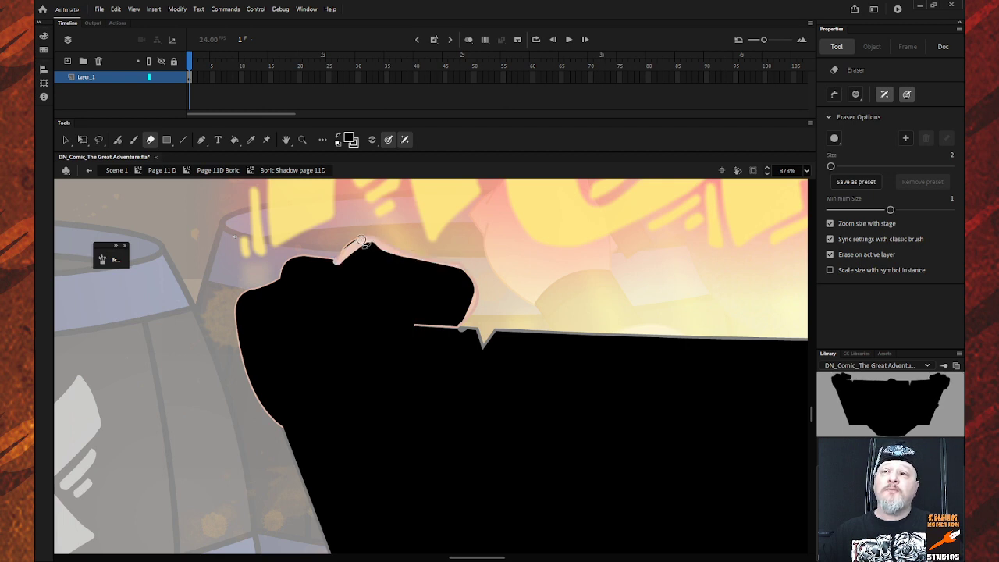
{"action": "left_click_drag", "start_coordinate": [352, 242], "coordinate": [349, 250]}
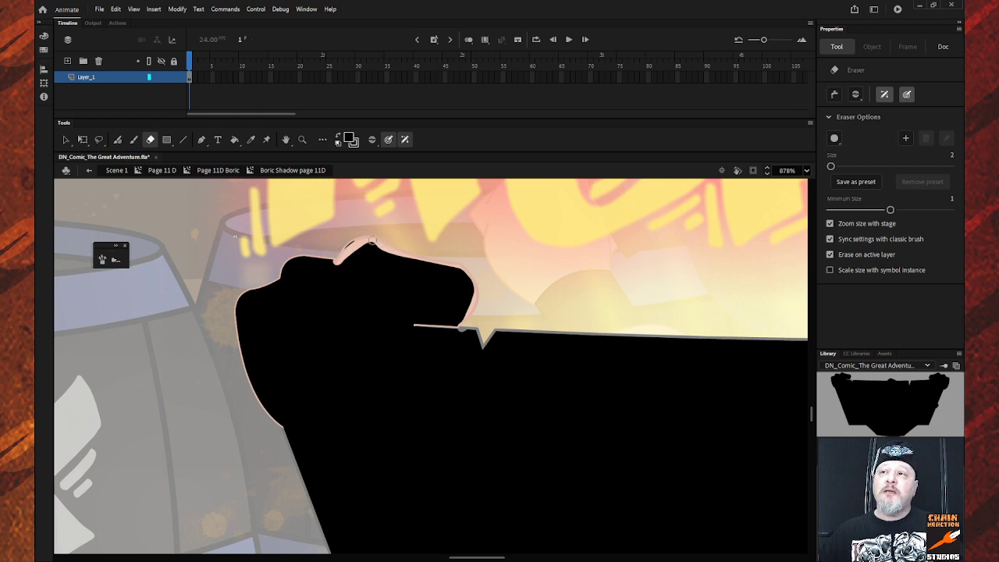
{"action": "mouse_move", "coordinate": [362, 237]}
{"action": "left_mouse_down"}
{"action": "mouse_move", "coordinate": [343, 250]}
{"action": "mouse_move", "coordinate": [364, 242]}
{"action": "mouse_move", "coordinate": [356, 247]}
{"action": "left_mouse_up"}
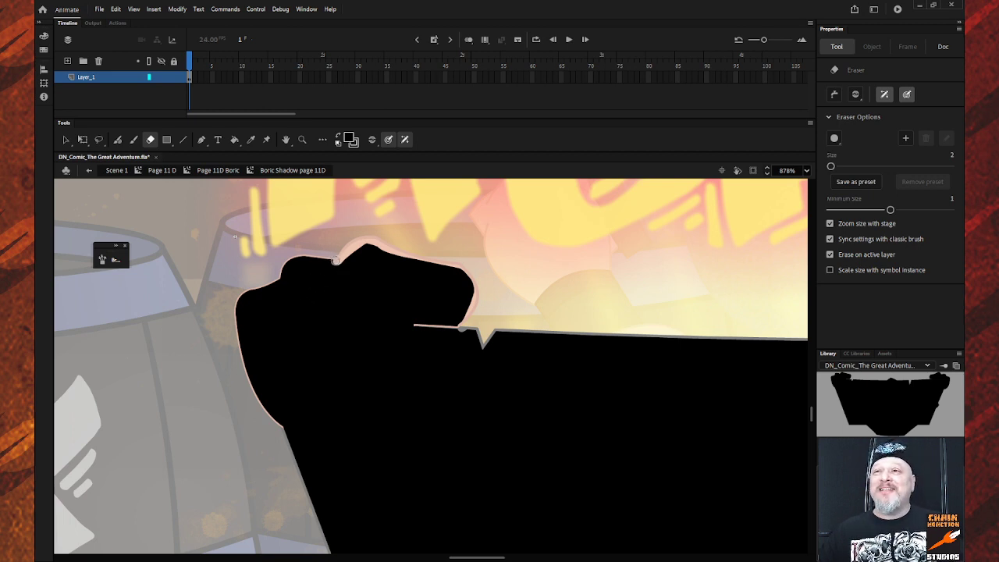
Step: Try erasing the shadow's rim along the back of the left fist, beneath its fingers and around the adjacent notch
{"action": "mouse_move", "coordinate": [338, 260]}
{"action": "left_mouse_down"}
{"action": "mouse_move", "coordinate": [290, 259]}
{"action": "mouse_move", "coordinate": [283, 284]}
{"action": "mouse_move", "coordinate": [239, 301]}
{"action": "mouse_move", "coordinate": [236, 347]}
{"action": "left_mouse_up"}
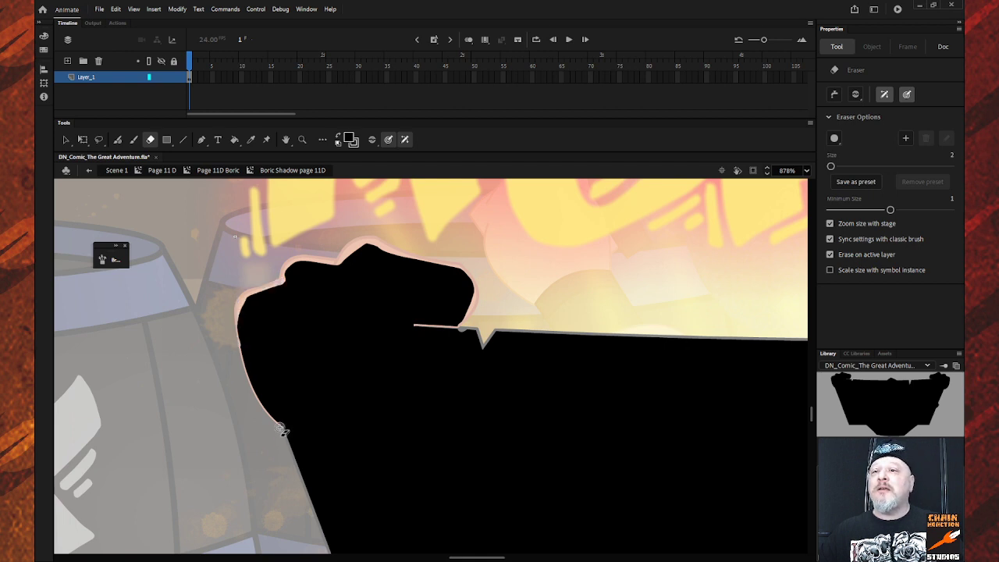
{"action": "mouse_move", "coordinate": [281, 427]}
{"action": "left_mouse_down"}
{"action": "mouse_move", "coordinate": [239, 356]}
{"action": "mouse_move", "coordinate": [229, 317]}
{"action": "mouse_move", "coordinate": [239, 297]}
{"action": "mouse_move", "coordinate": [223, 293]}
{"action": "left_mouse_up"}
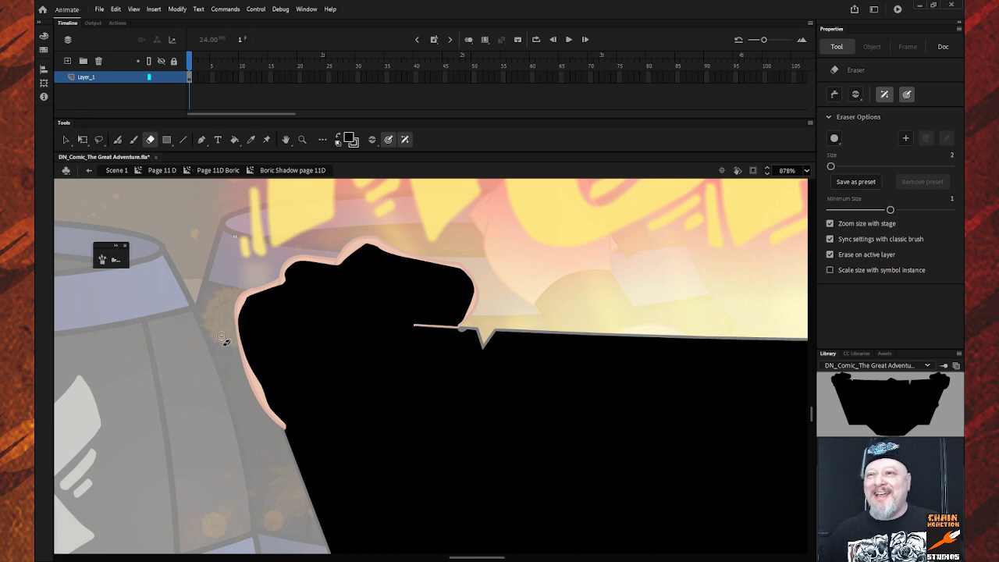
{"action": "mouse_move", "coordinate": [238, 299]}
{"action": "left_mouse_down"}
{"action": "mouse_move", "coordinate": [241, 362]}
{"action": "mouse_move", "coordinate": [254, 388]}
{"action": "left_mouse_up"}
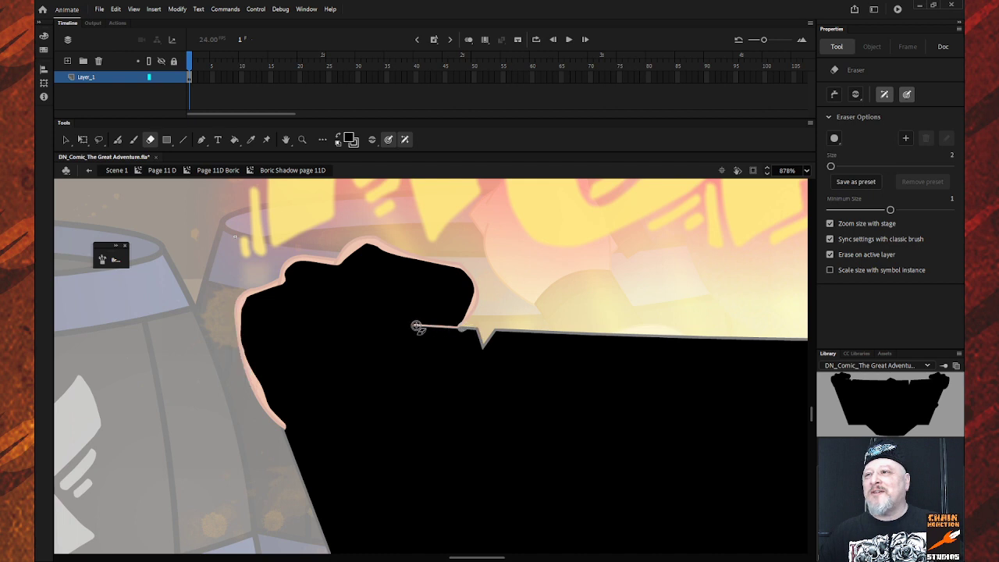
{"action": "mouse_move", "coordinate": [417, 325]}
{"action": "left_mouse_down"}
{"action": "mouse_move", "coordinate": [478, 331]}
{"action": "mouse_move", "coordinate": [483, 349]}
{"action": "mouse_move", "coordinate": [498, 328]}
{"action": "mouse_move", "coordinate": [504, 338]}
{"action": "mouse_move", "coordinate": [463, 360]}
{"action": "left_mouse_up"}
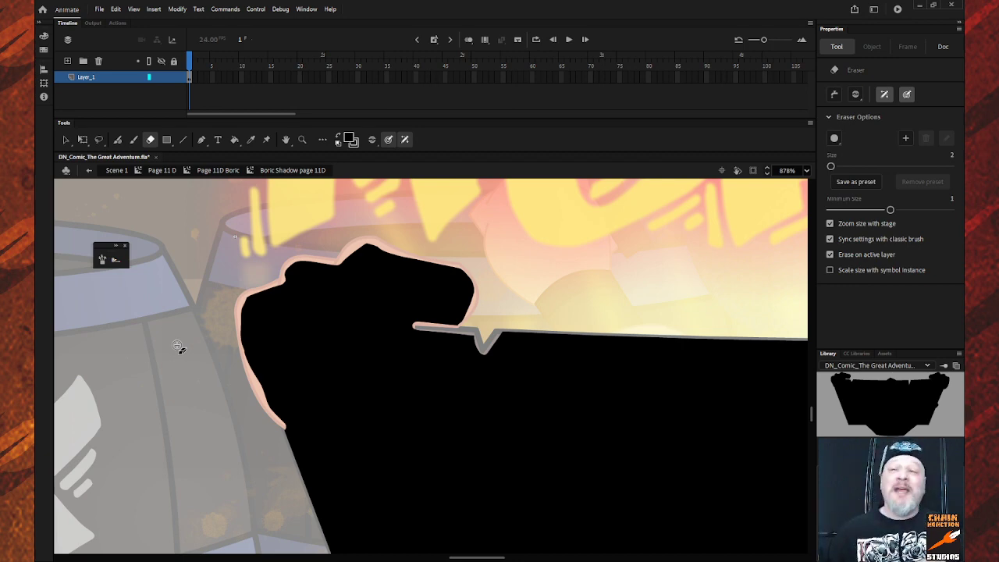
Step: Try trimming the shadow's slanted left edge below the fist with the Eraser, including the corner at the wrist
{"action": "scroll", "coordinate": [211, 468], "scroll_direction": "down", "scroll_amount": 3}
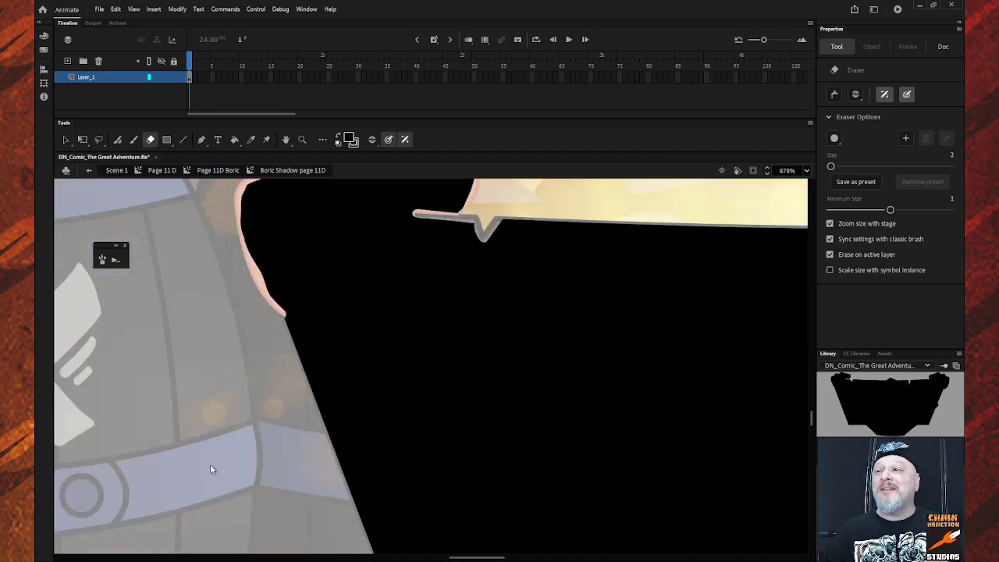
{"action": "scroll", "coordinate": [211, 464], "scroll_direction": "down", "scroll_amount": 10}
{"action": "scroll", "coordinate": [217, 455], "scroll_direction": "up", "scroll_amount": 5}
{"action": "key", "text": "z"}
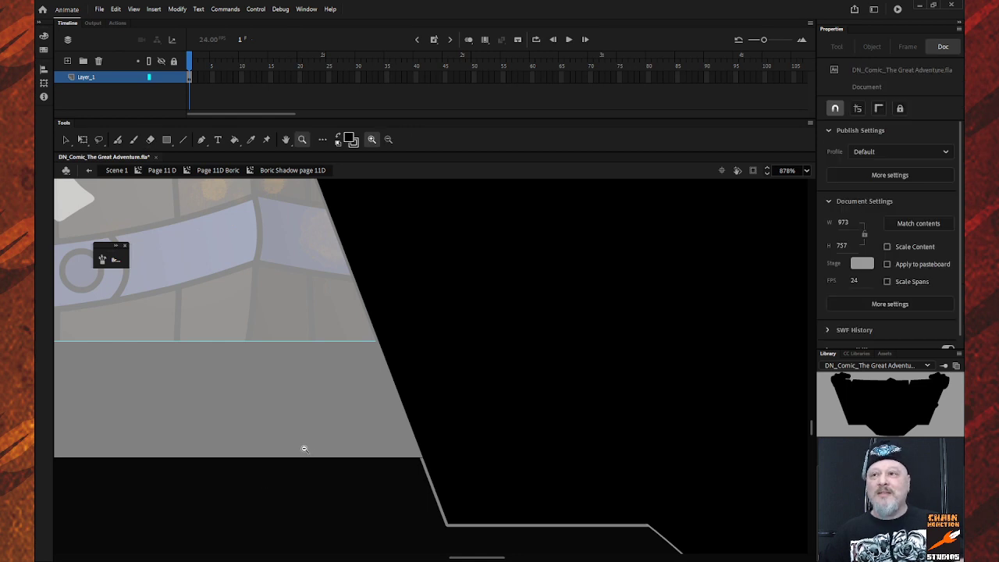
{"action": "left_click", "coordinate": [304, 449], "text": "alt"}
{"action": "scroll", "coordinate": [397, 386], "scroll_direction": "up", "scroll_amount": 3}
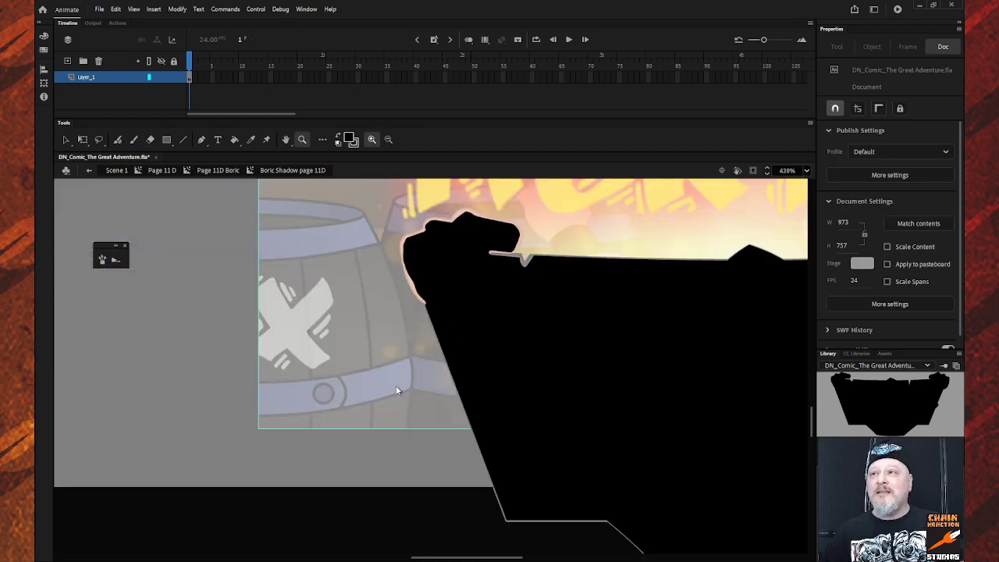
{"action": "left_click", "coordinate": [150, 139]}
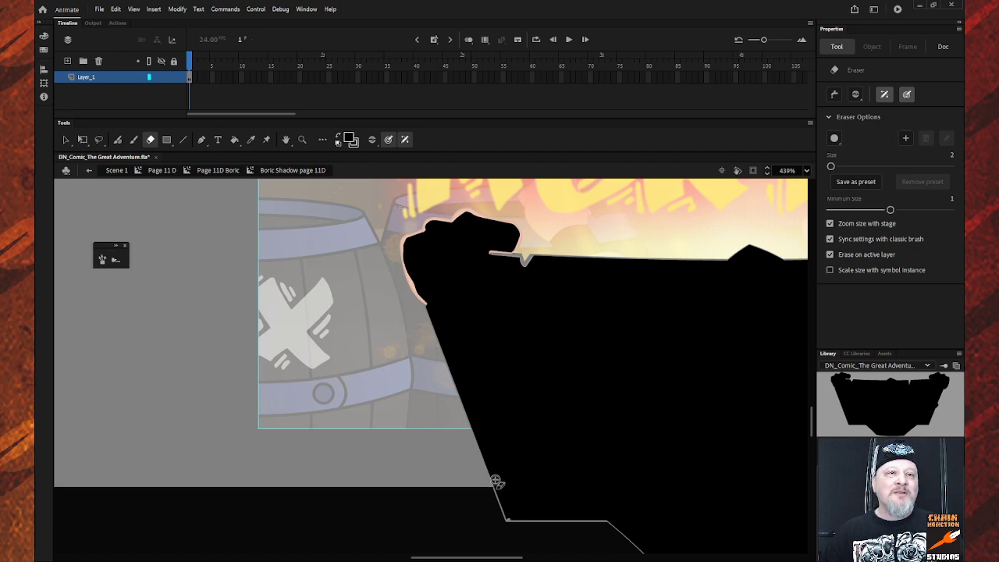
{"action": "left_click_drag", "start_coordinate": [419, 298], "coordinate": [429, 316]}
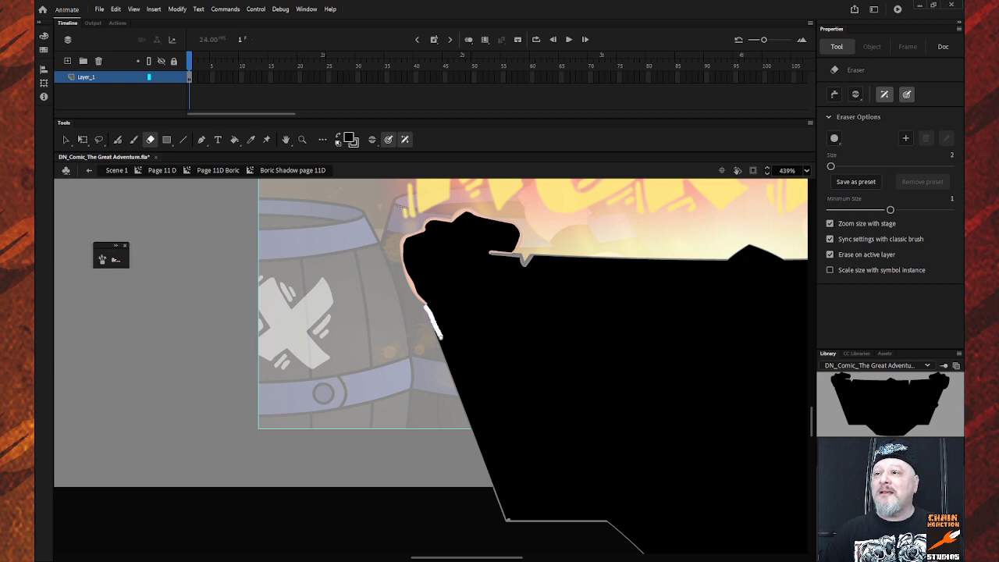
{"action": "mouse_move", "coordinate": [443, 355]}
{"action": "left_mouse_down"}
{"action": "mouse_move", "coordinate": [467, 427]}
{"action": "mouse_move", "coordinate": [451, 405]}
{"action": "left_mouse_up"}
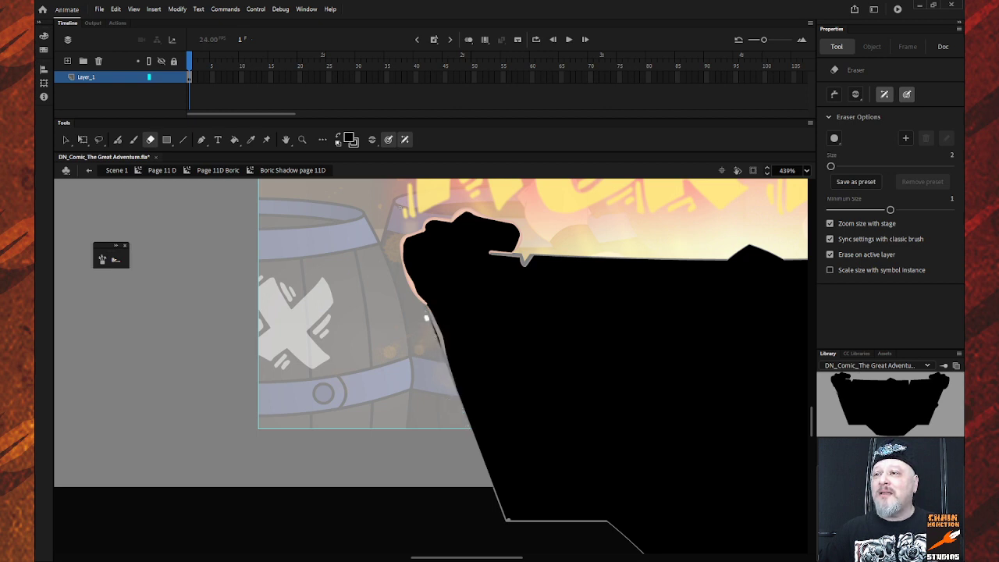
{"action": "left_click_drag", "start_coordinate": [426, 316], "coordinate": [439, 364]}
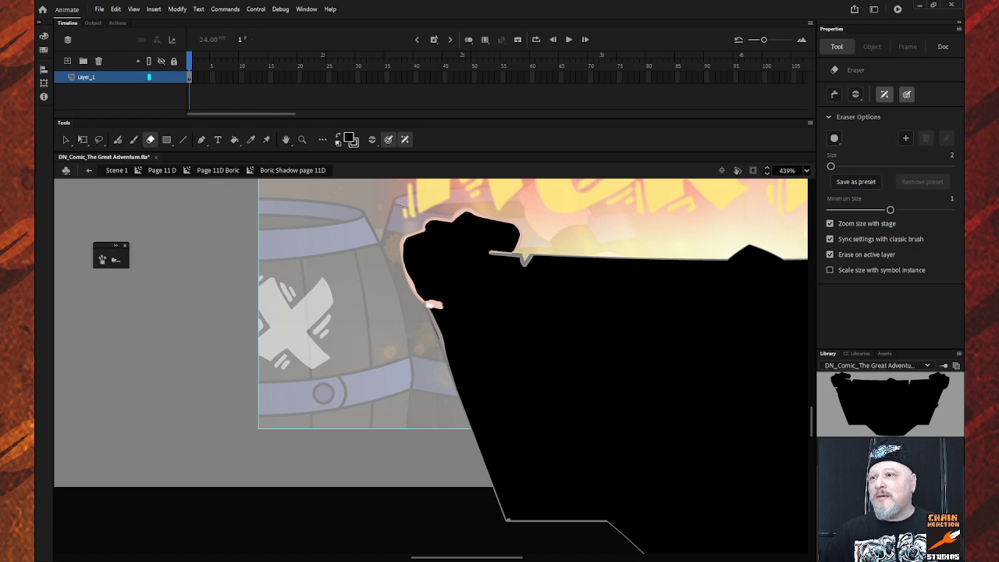
Step: Try smoothing the erased rim around the left wrist and the slanted edge below it, and undo all Eraser strokes
{"action": "mouse_move", "coordinate": [423, 299]}
{"action": "left_mouse_down"}
{"action": "mouse_move", "coordinate": [406, 286]}
{"action": "mouse_move", "coordinate": [427, 305]}
{"action": "mouse_move", "coordinate": [415, 291]}
{"action": "left_mouse_up"}
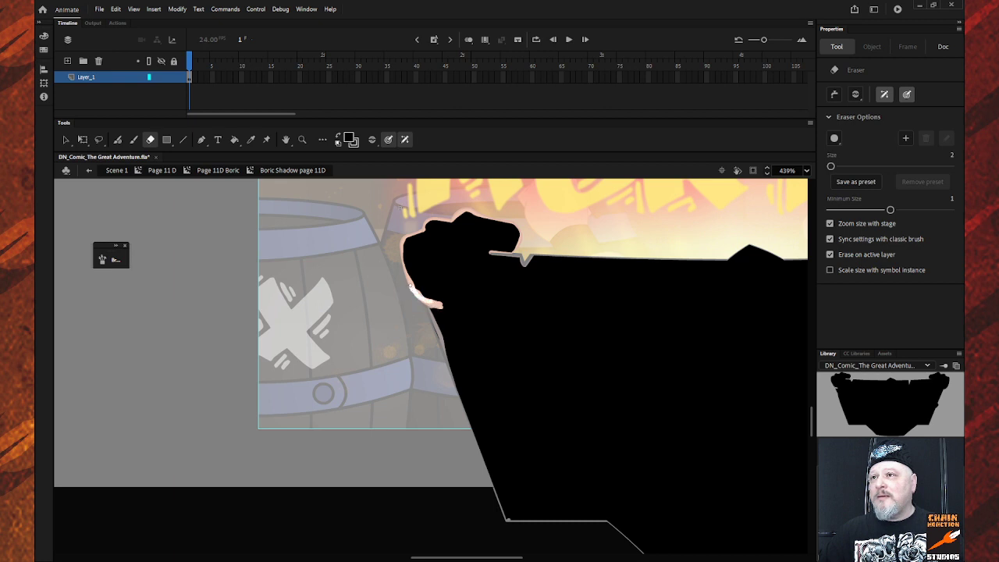
{"action": "left_click_drag", "start_coordinate": [399, 240], "coordinate": [385, 261]}
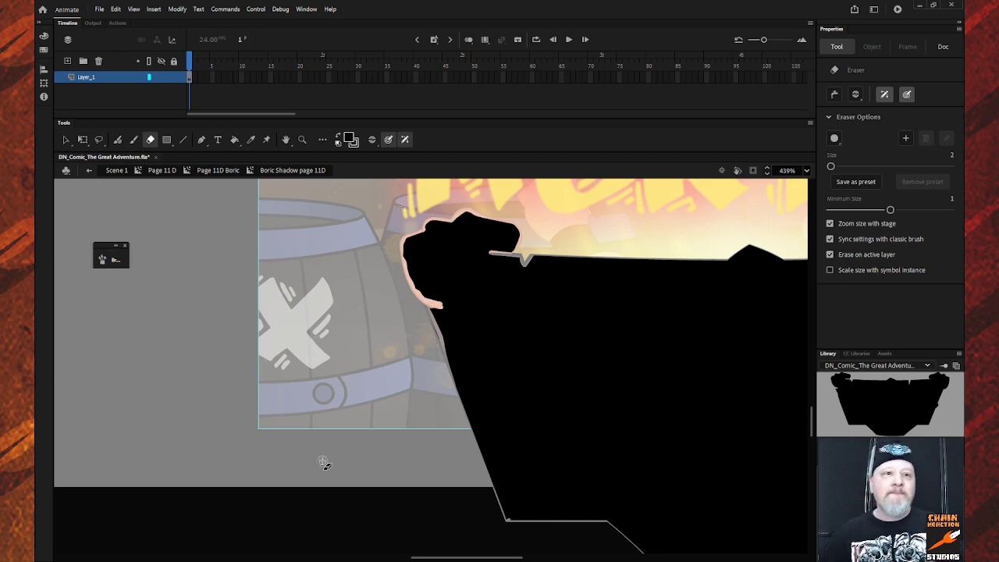
{"action": "scroll", "coordinate": [489, 413], "scroll_direction": "down", "scroll_amount": 3}
{"action": "scroll", "coordinate": [488, 414], "scroll_direction": "up", "scroll_amount": 3}
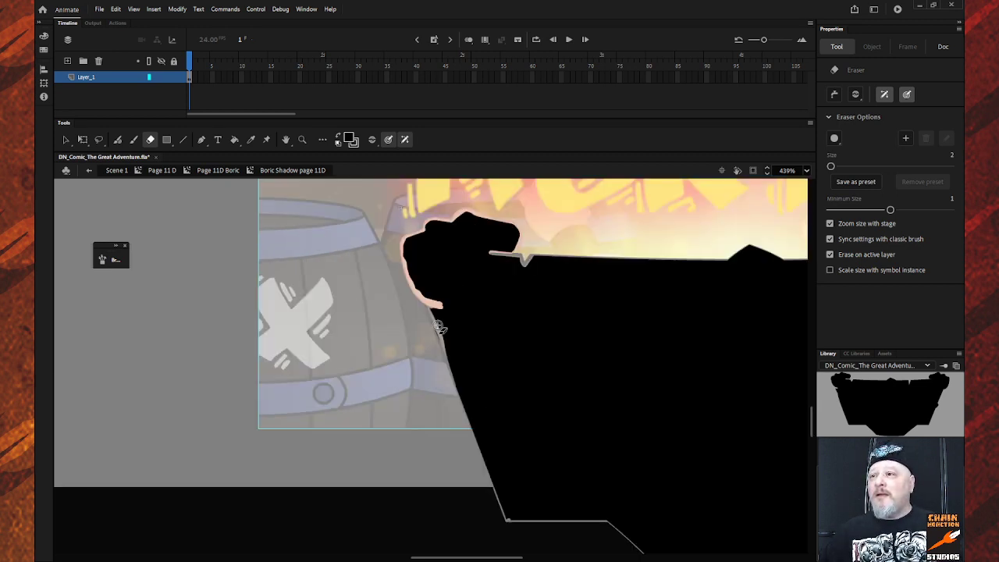
{"action": "left_click_drag", "start_coordinate": [432, 320], "coordinate": [439, 338]}
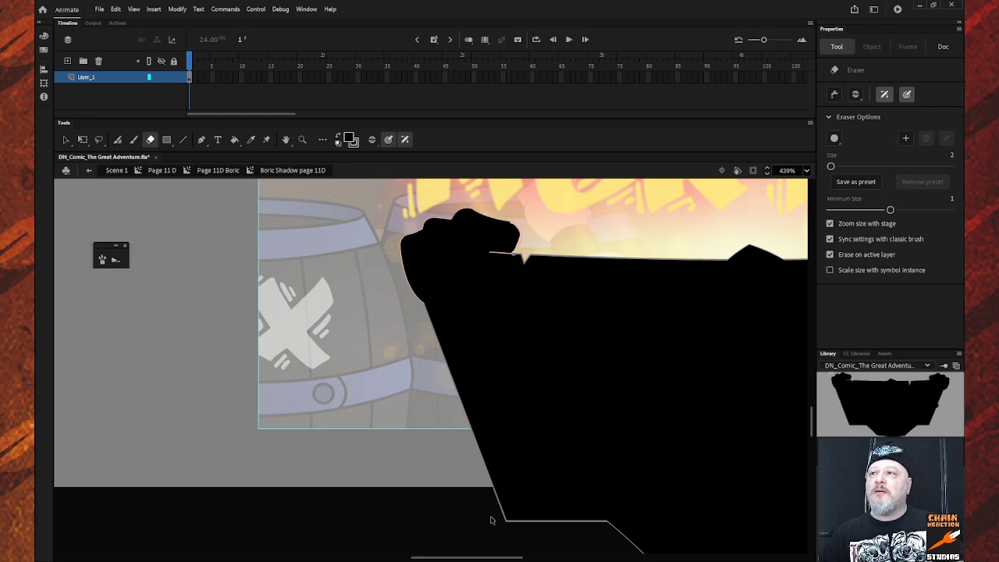
Step: Select the entire black shadow shape and bring the full silhouette into view
{"action": "key", "text": "ctrl+a"}
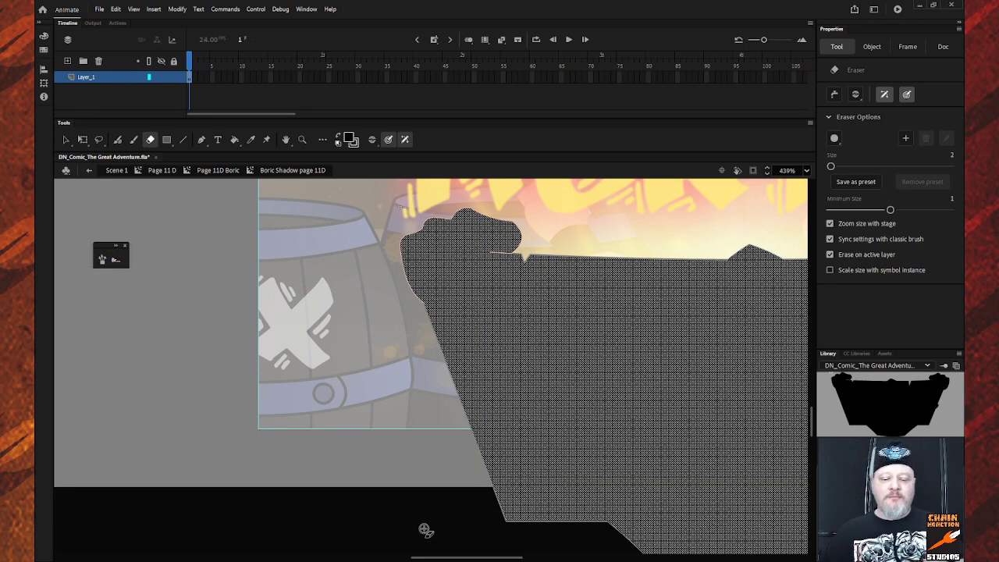
{"action": "key", "text": "z"}
{"action": "left_click", "coordinate": [387, 530], "text": "alt"}
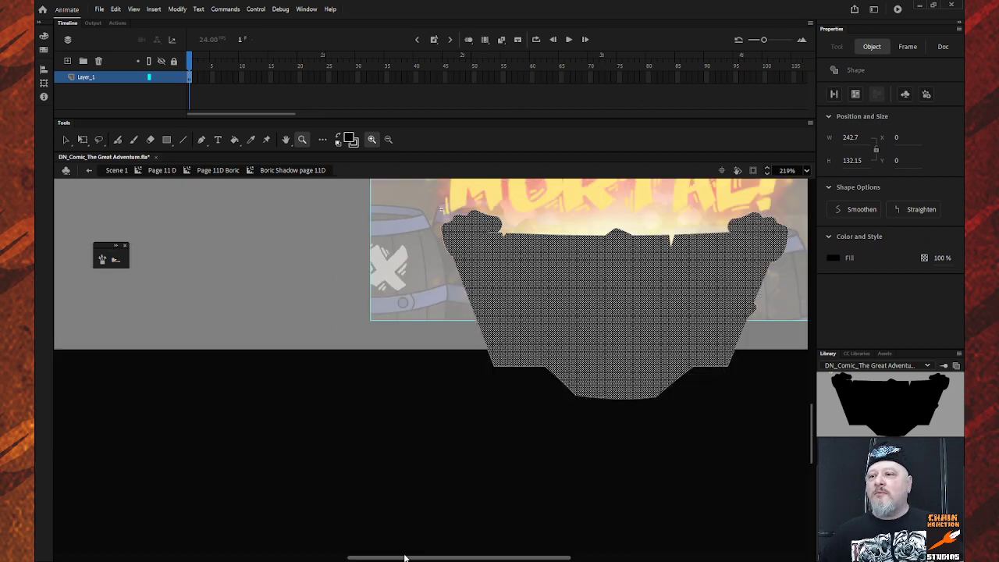
{"action": "left_click_drag", "start_coordinate": [398, 557], "coordinate": [468, 558]}
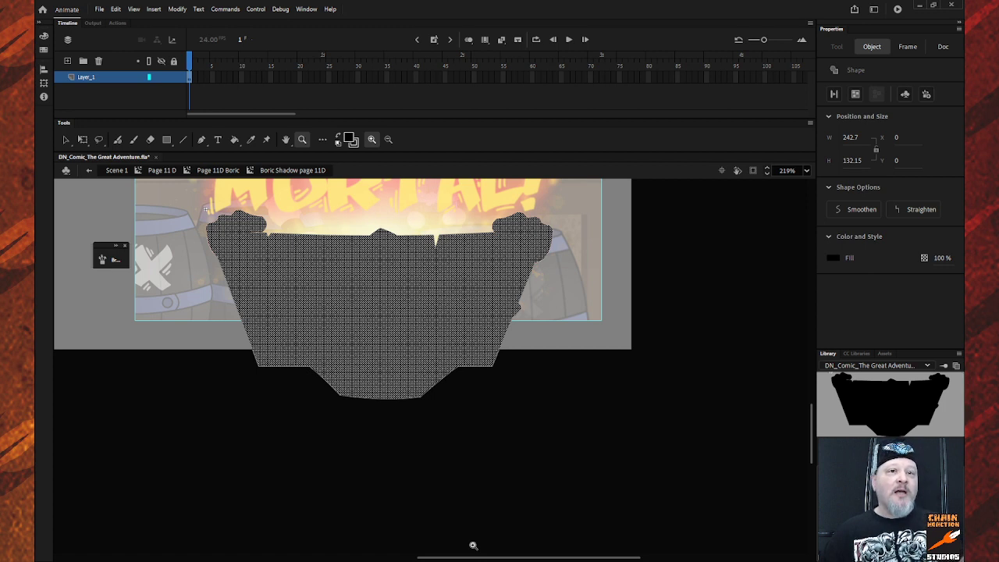
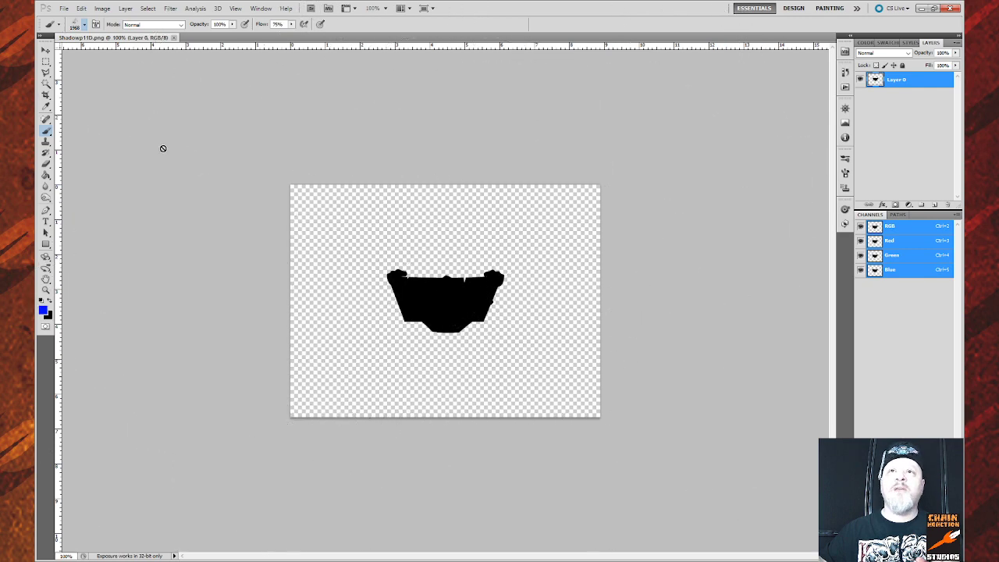
Step: Enlarge the shadow silhouette to about 521% and switch to the Eraser with a much smaller brush
{"action": "key", "text": "bracketleft"}
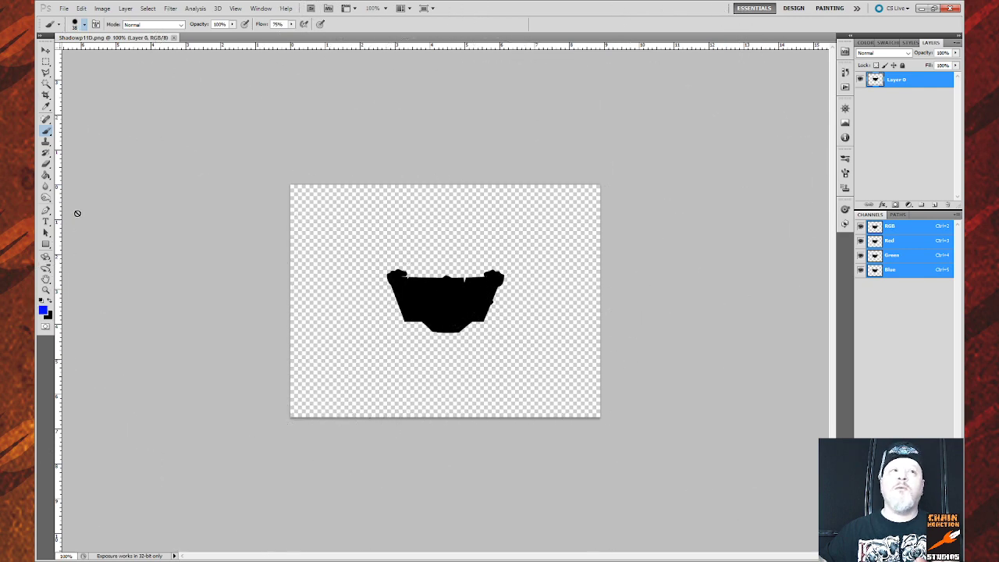
{"action": "left_click", "coordinate": [266, 102]}
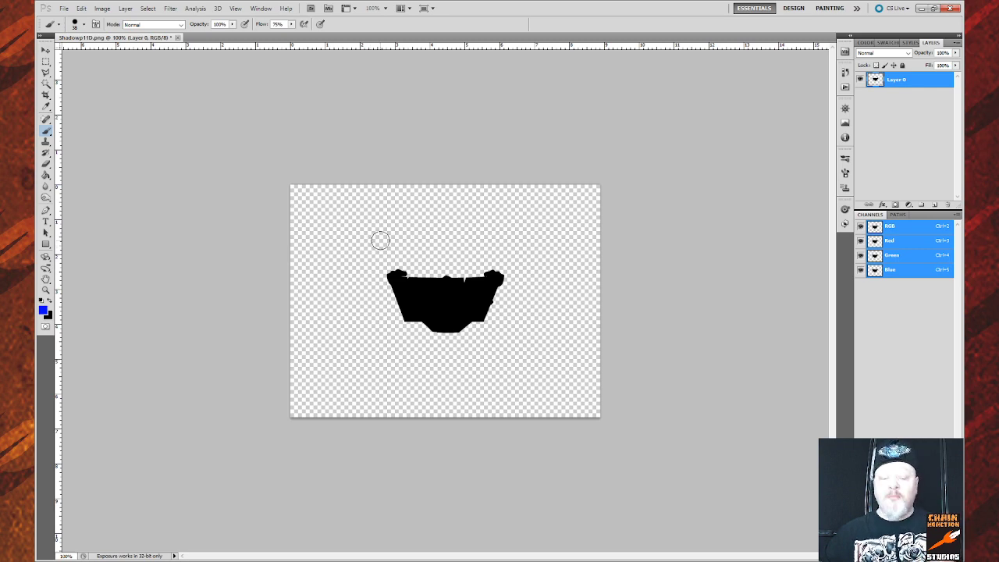
{"action": "key", "text": "z"}
{"action": "left_click", "coordinate": [428, 293]}
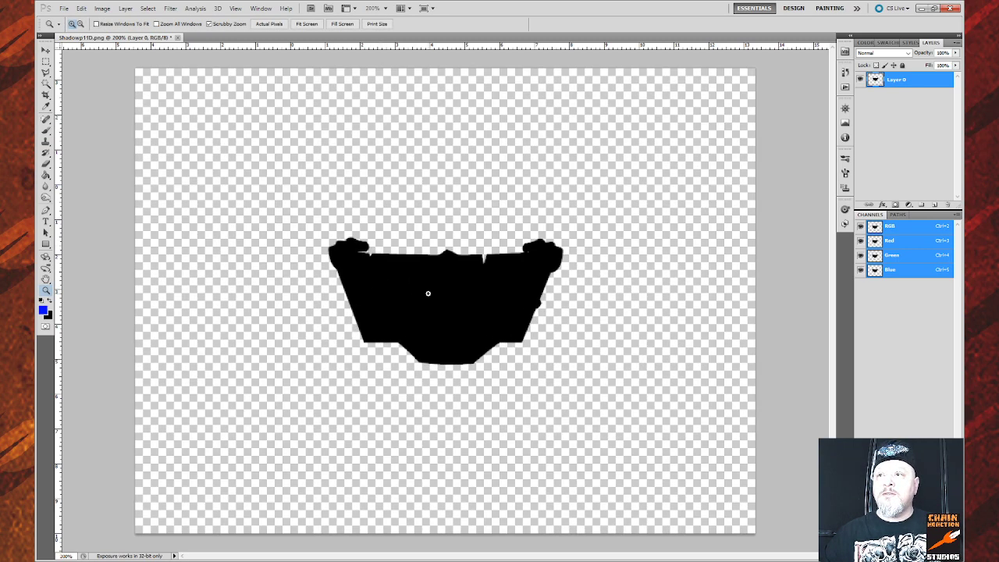
{"action": "left_click_drag", "start_coordinate": [428, 294], "coordinate": [467, 215]}
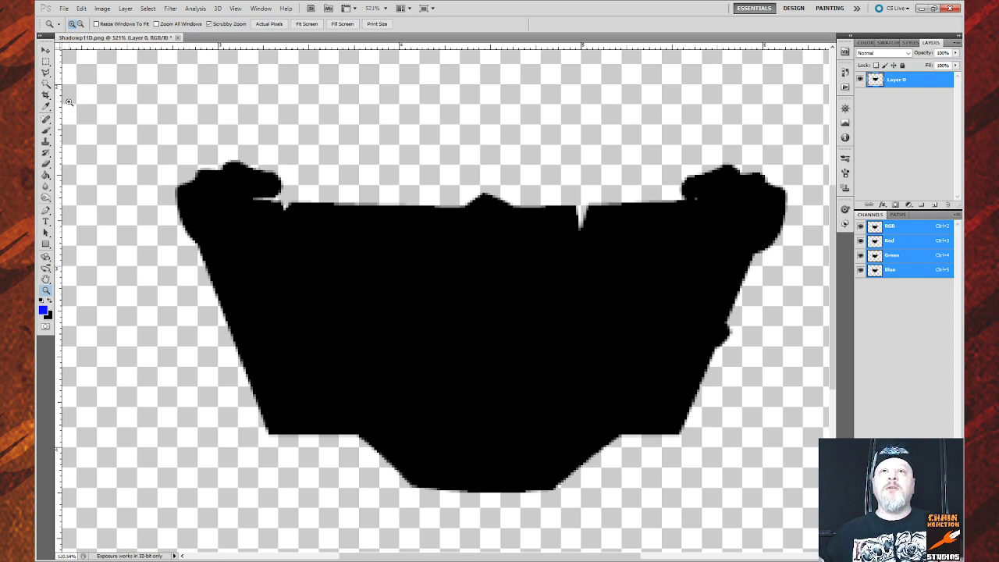
{"action": "left_click", "coordinate": [46, 164]}
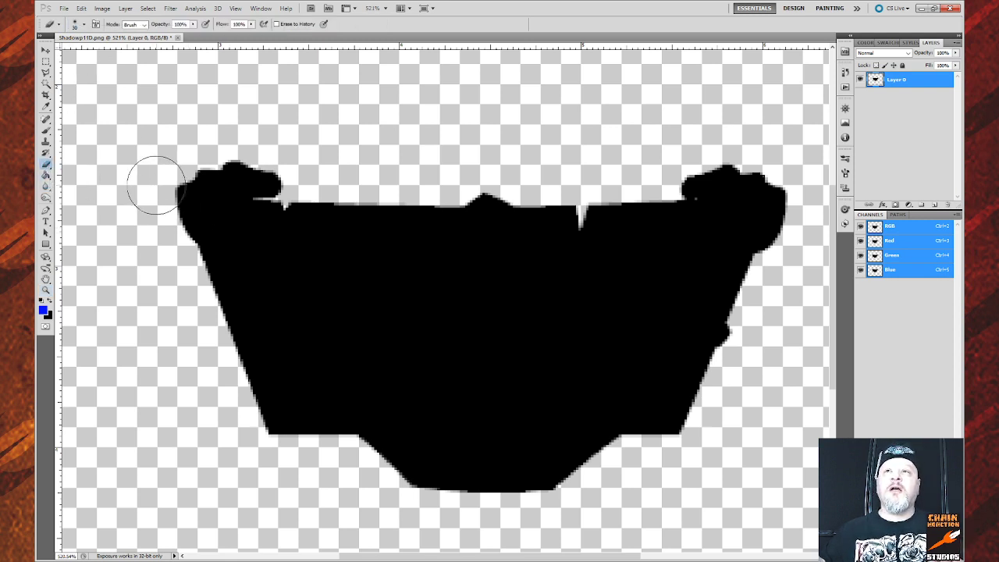
{"action": "key", "text": "bracketleft"}
{"action": "key", "text": "bracketleft"}
{"action": "key", "text": "bracketleft"}
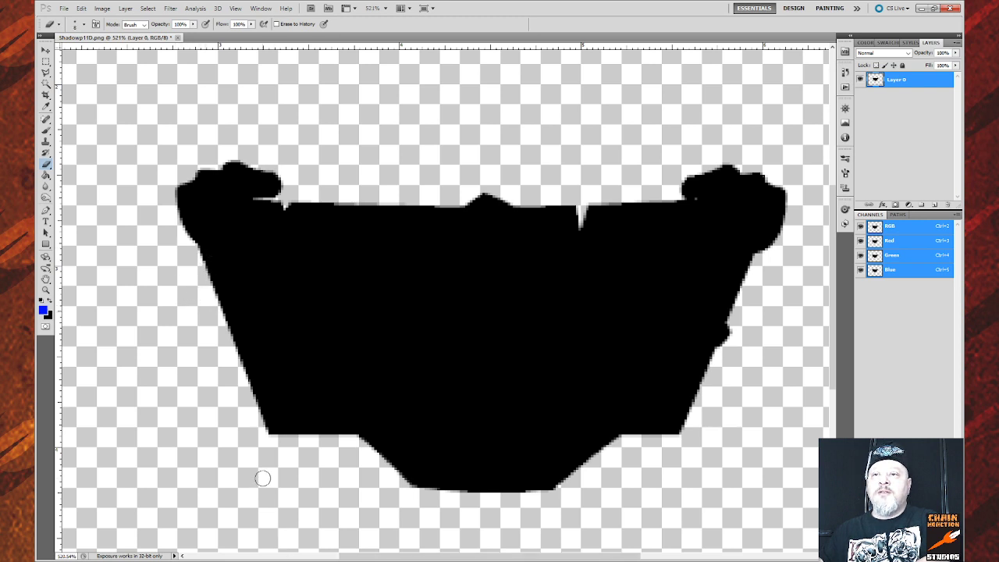
Step: Try erasing the shadow's rim up the slanted left edge and around the outer side and knuckles of the left fist
{"action": "left_click", "coordinate": [270, 434]}
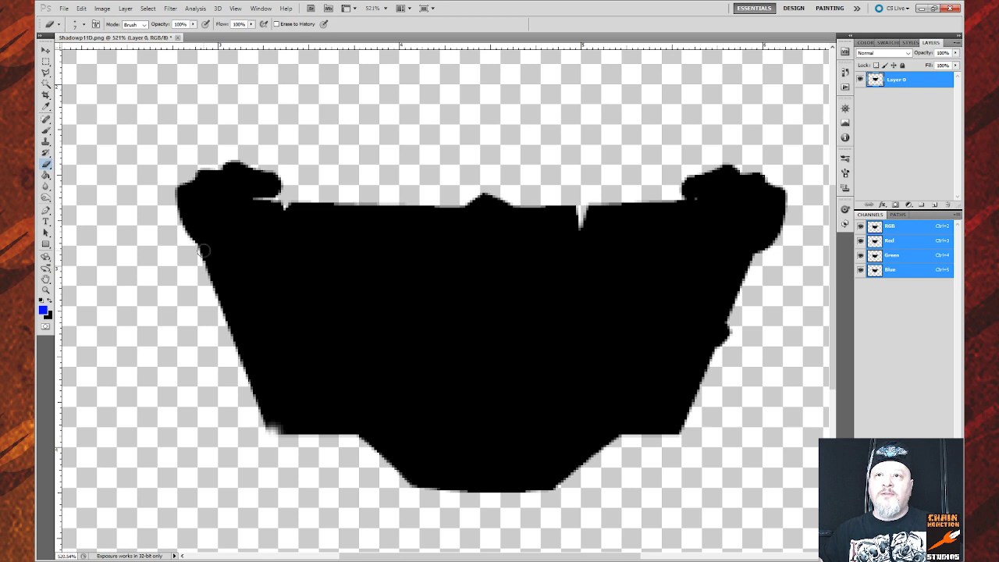
{"action": "left_click", "coordinate": [202, 249], "text": "shift"}
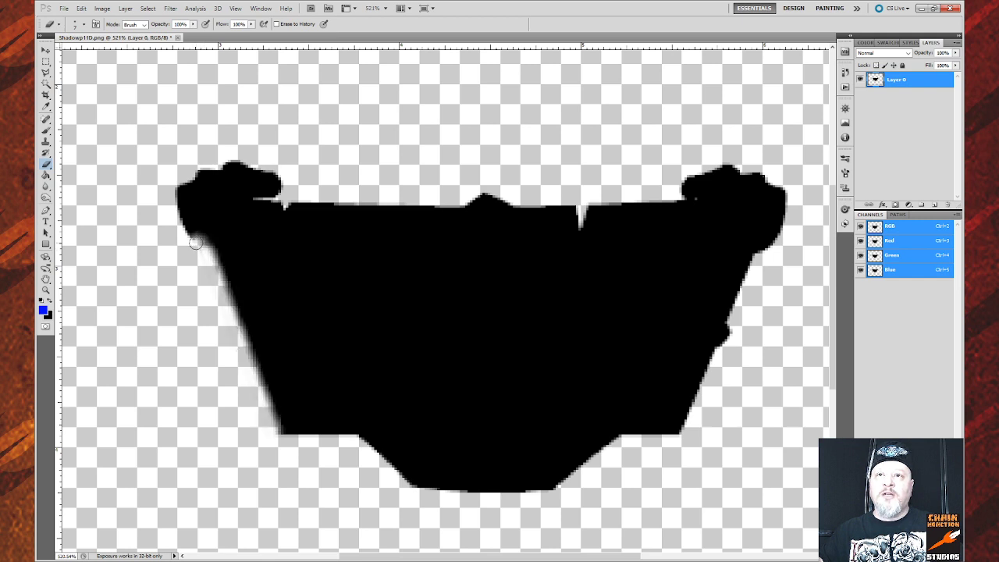
{"action": "left_click", "coordinate": [177, 216], "text": "shift"}
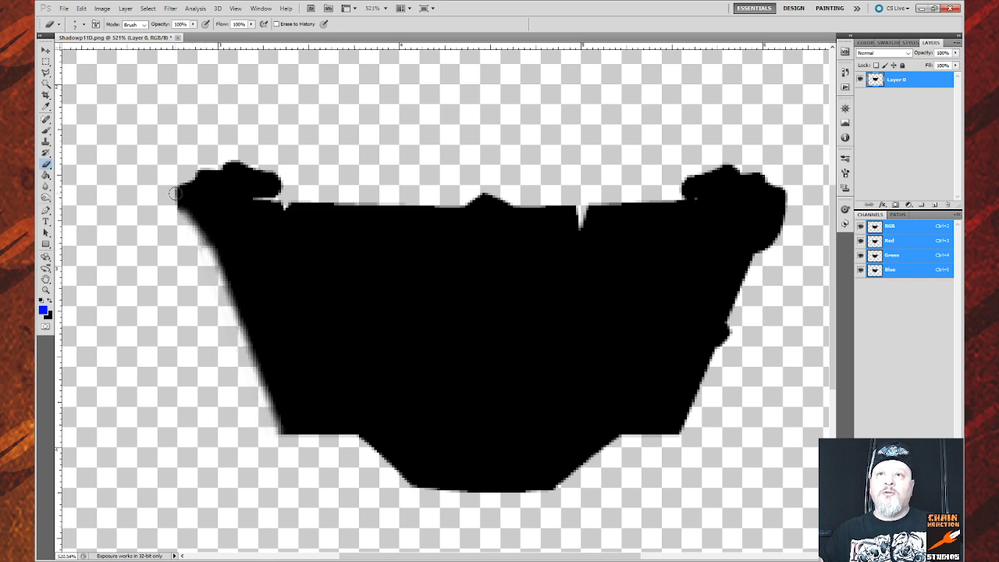
{"action": "left_click", "coordinate": [174, 191], "text": "shift"}
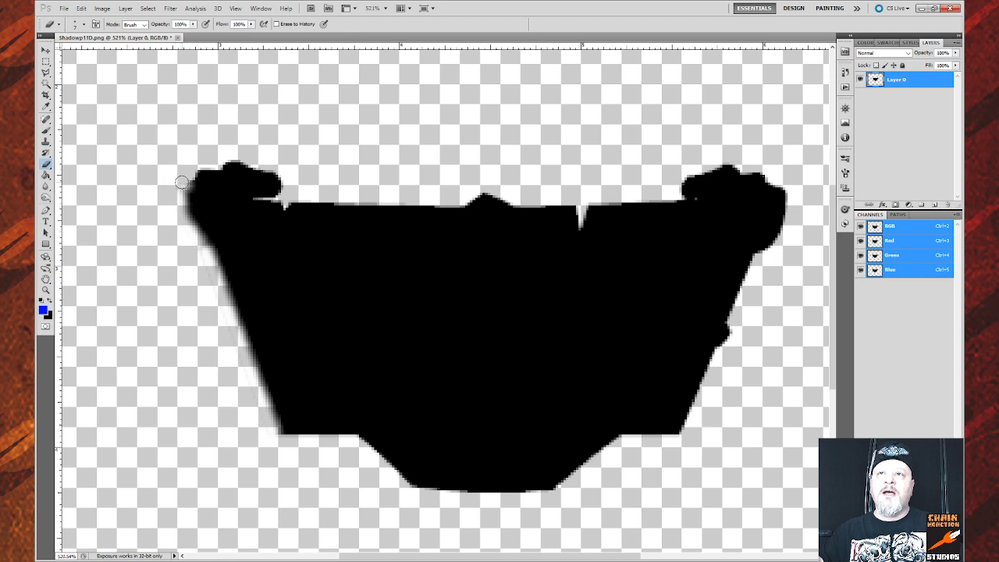
{"action": "left_click", "coordinate": [197, 169], "text": "shift"}
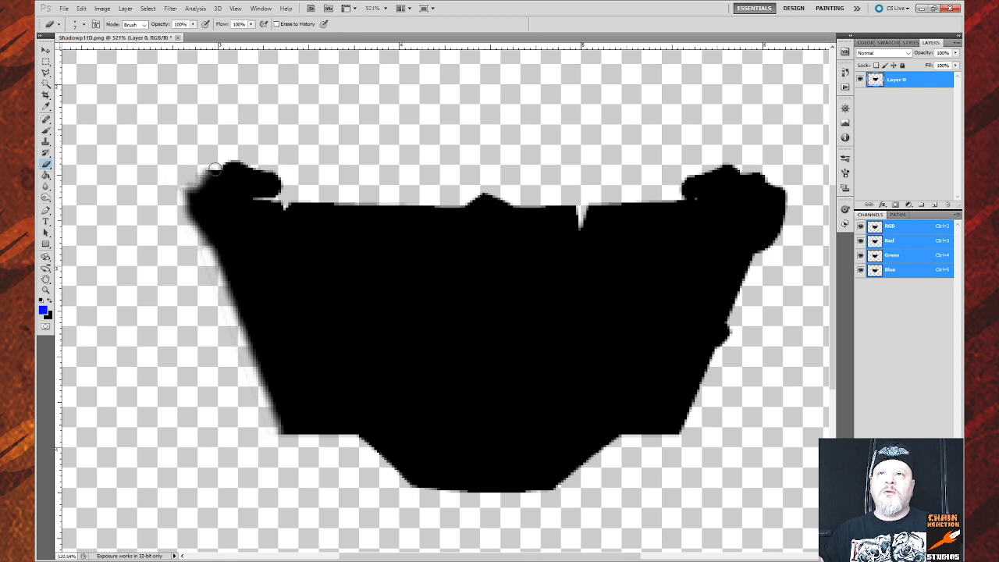
{"action": "left_click", "coordinate": [208, 167]}
{"action": "mouse_move", "coordinate": [208, 167]}
{"action": "left_mouse_down"}
{"action": "mouse_move", "coordinate": [241, 158]}
{"action": "mouse_move", "coordinate": [273, 168]}
{"action": "left_mouse_up"}
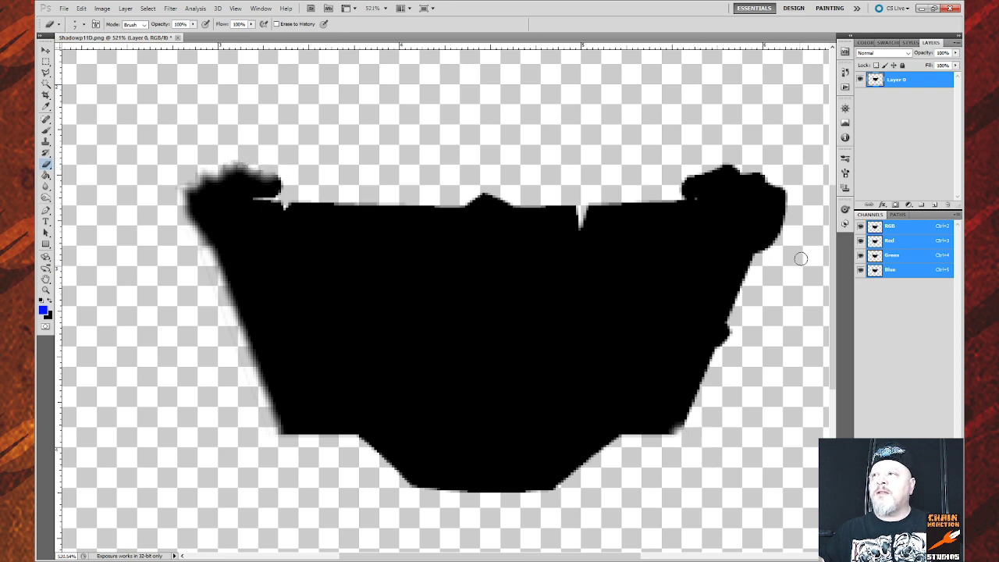
Step: Try erasing the rim along the slanted right edge, beneath both fists' fingers, around the right fist and across the upper edge
{"action": "left_click", "coordinate": [754, 259], "text": "shift"}
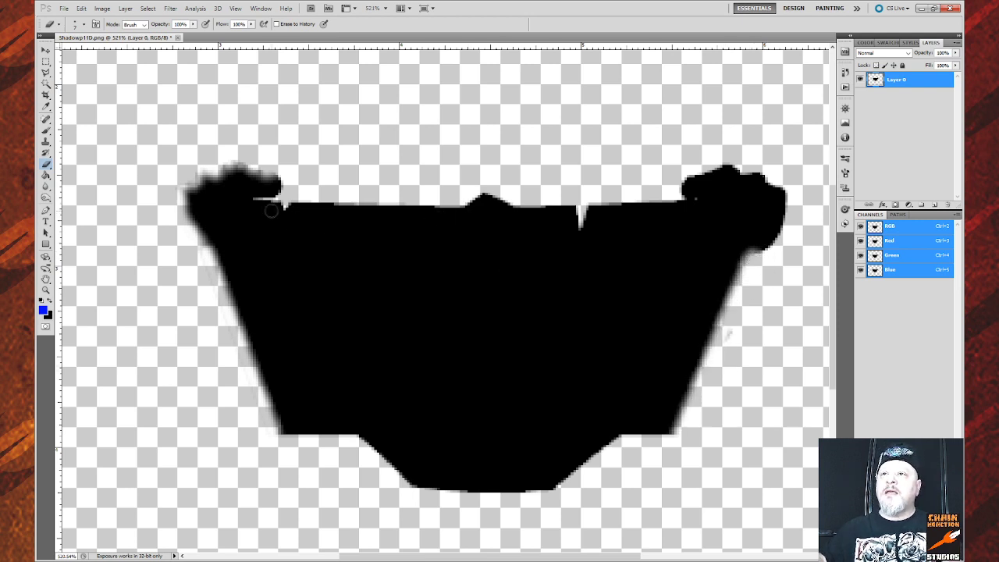
{"action": "left_click_drag", "start_coordinate": [256, 201], "coordinate": [277, 198]}
{"action": "mouse_move", "coordinate": [708, 198]}
{"action": "left_mouse_down"}
{"action": "mouse_move", "coordinate": [694, 196]}
{"action": "mouse_move", "coordinate": [720, 156]}
{"action": "mouse_move", "coordinate": [785, 187]}
{"action": "mouse_move", "coordinate": [777, 242]}
{"action": "mouse_move", "coordinate": [760, 260]}
{"action": "left_mouse_up"}
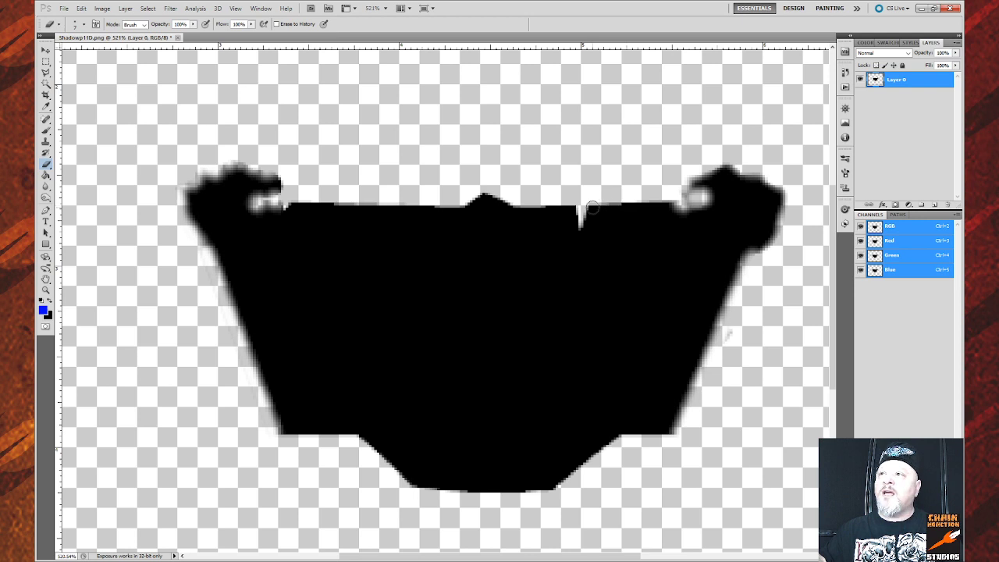
{"action": "mouse_move", "coordinate": [678, 207]}
{"action": "left_mouse_down"}
{"action": "mouse_move", "coordinate": [574, 207]}
{"action": "mouse_move", "coordinate": [588, 213]}
{"action": "mouse_move", "coordinate": [490, 195]}
{"action": "mouse_move", "coordinate": [472, 224]}
{"action": "left_mouse_up"}
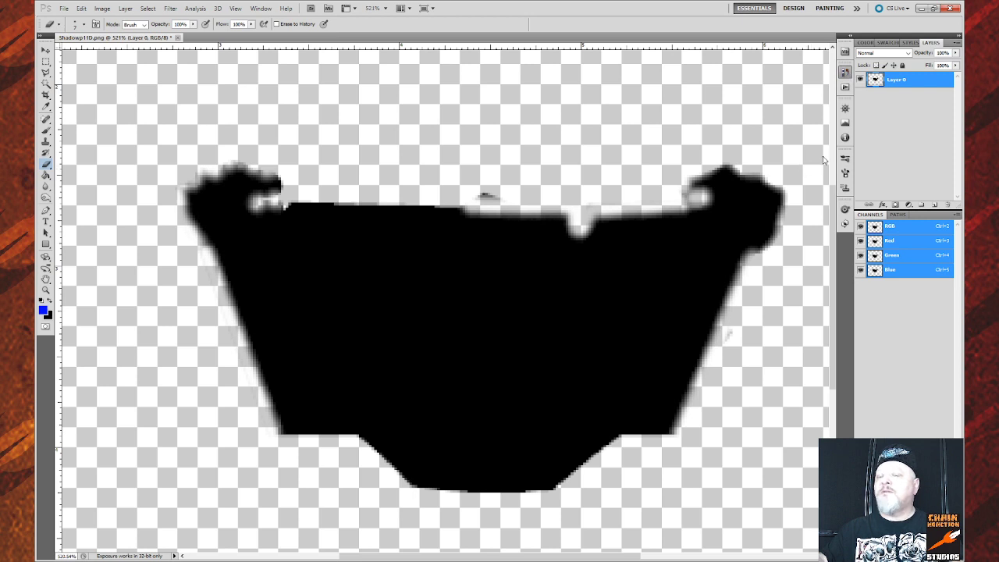
Step: Undo the Eraser strokes along both slanted sides, around both fists and across the upper edge
{"action": "key", "text": "ctrl+z"}
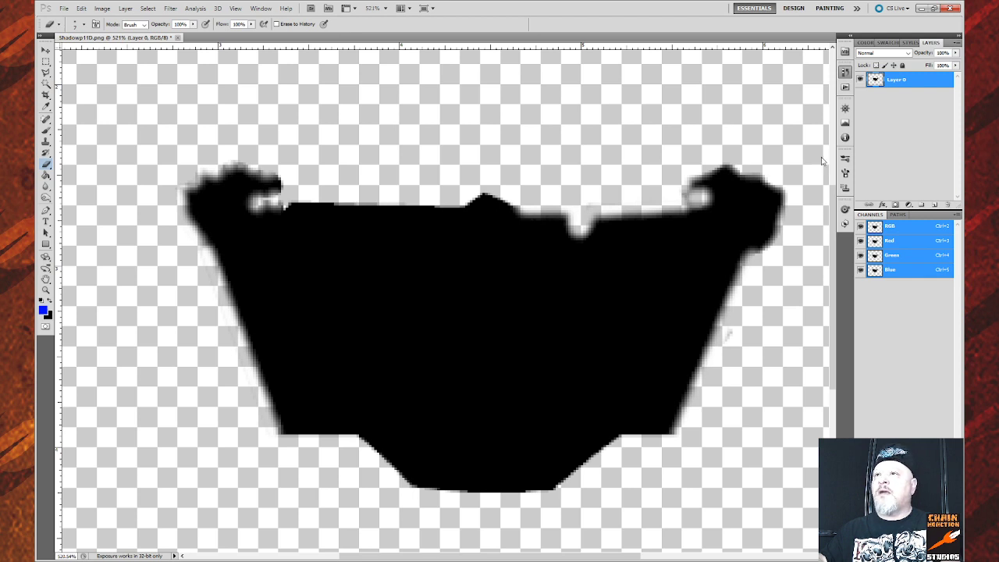
{"action": "key", "text": "ctrl+alt+z"}
{"action": "key", "text": "ctrl+alt+z"}
{"action": "key", "text": "ctrl+alt+z"}
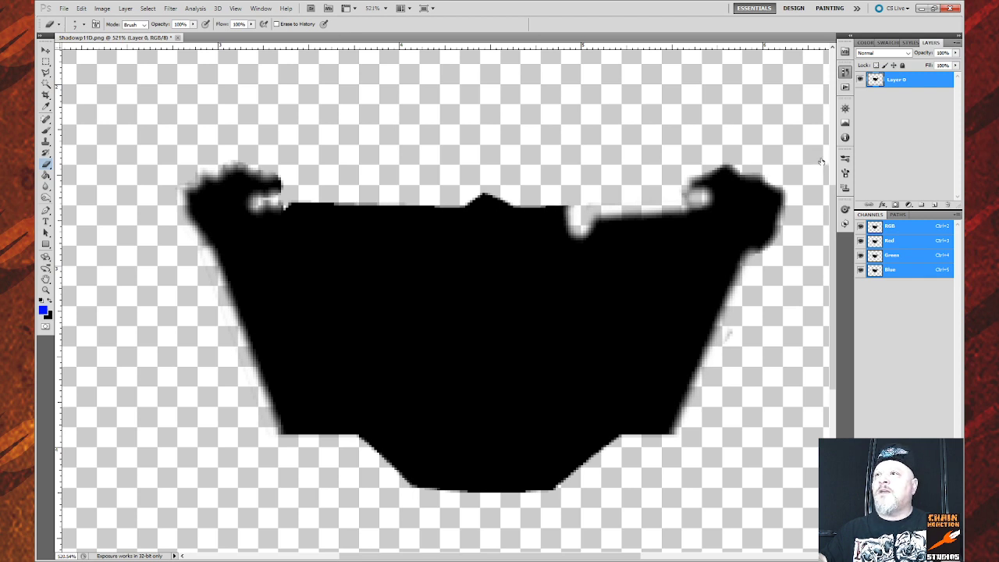
{"action": "key", "text": "ctrl+alt+z"}
{"action": "key", "text": "ctrl+alt+z"}
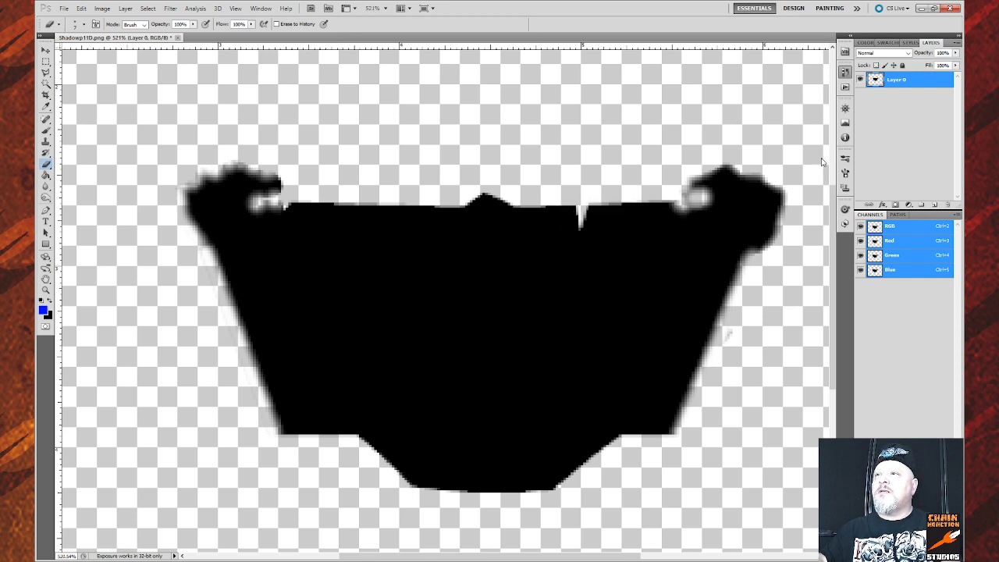
{"action": "key", "text": "ctrl+alt+z"}
{"action": "key", "text": "ctrl+alt+z"}
{"action": "key", "text": "ctrl+alt+z"}
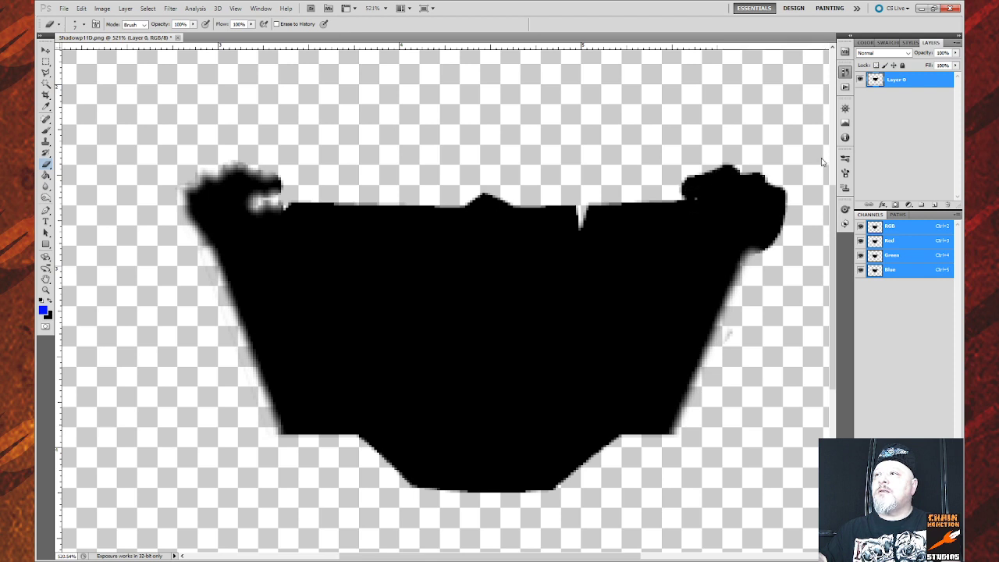
{"action": "key", "text": "ctrl+alt+z"}
{"action": "key", "text": "ctrl+alt+z"}
{"action": "key", "text": "ctrl+alt+z"}
{"action": "key", "text": "ctrl+alt+z"}
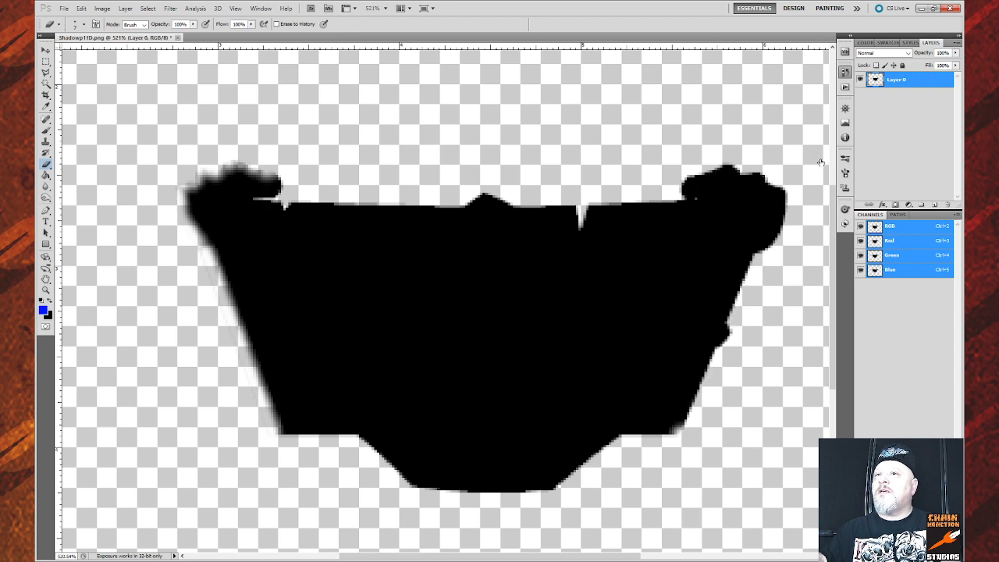
{"action": "key", "text": "ctrl+alt+z"}
{"action": "key", "text": "ctrl+alt+z"}
{"action": "key", "text": "ctrl+alt+z"}
{"action": "key", "text": "ctrl+alt+z"}
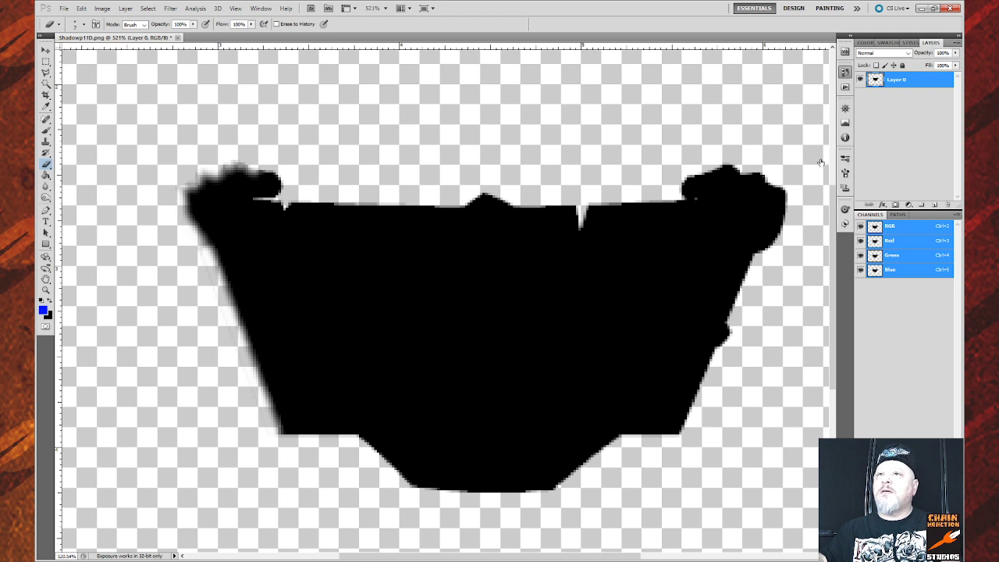
{"action": "key", "text": "ctrl+alt+z"}
{"action": "key", "text": "ctrl+alt+z"}
{"action": "key", "text": "ctrl+alt+z"}
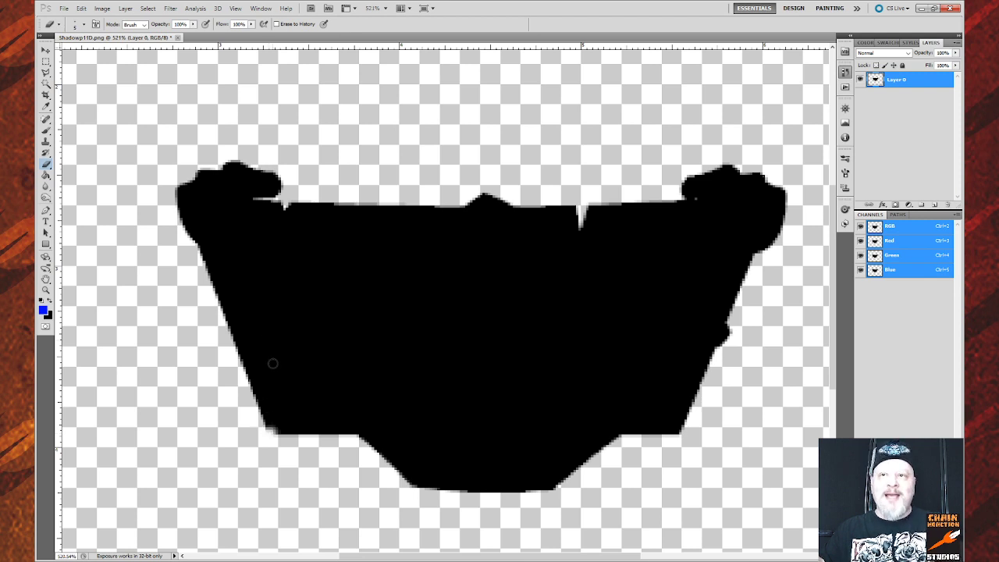
Step: Trim a thin rim off the slanted left edge, left fist, upper edge and right fist with a smaller Eraser brush
{"action": "left_click", "coordinate": [200, 249], "text": "shift"}
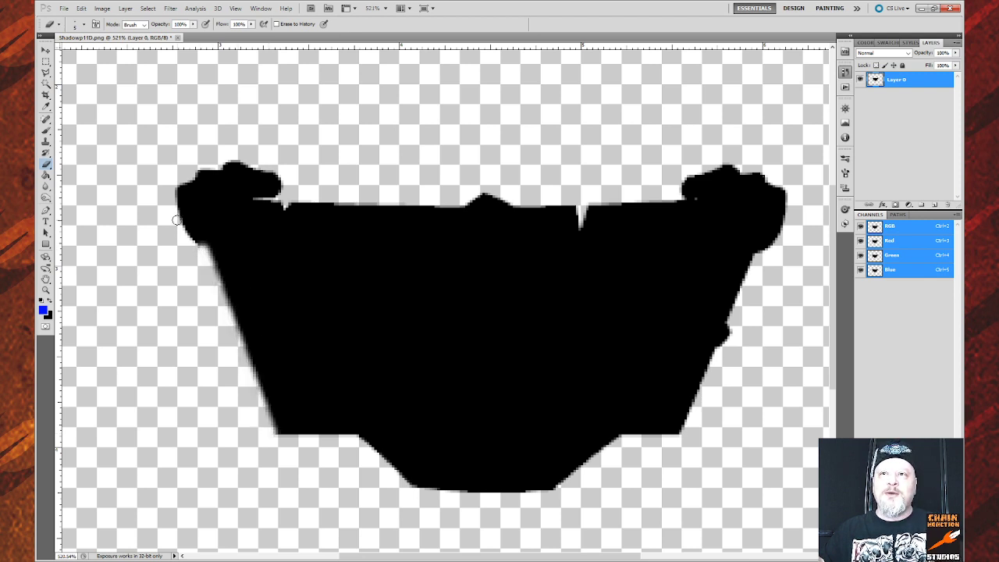
{"action": "mouse_move", "coordinate": [178, 218]}
{"action": "left_mouse_down"}
{"action": "mouse_move", "coordinate": [175, 187]}
{"action": "mouse_move", "coordinate": [202, 168]}
{"action": "mouse_move", "coordinate": [241, 159]}
{"action": "mouse_move", "coordinate": [285, 174]}
{"action": "mouse_move", "coordinate": [282, 206]}
{"action": "mouse_move", "coordinate": [372, 198]}
{"action": "mouse_move", "coordinate": [462, 206]}
{"action": "mouse_move", "coordinate": [482, 193]}
{"action": "mouse_move", "coordinate": [570, 206]}
{"action": "mouse_move", "coordinate": [581, 232]}
{"action": "mouse_move", "coordinate": [594, 208]}
{"action": "mouse_move", "coordinate": [685, 203]}
{"action": "left_mouse_up"}
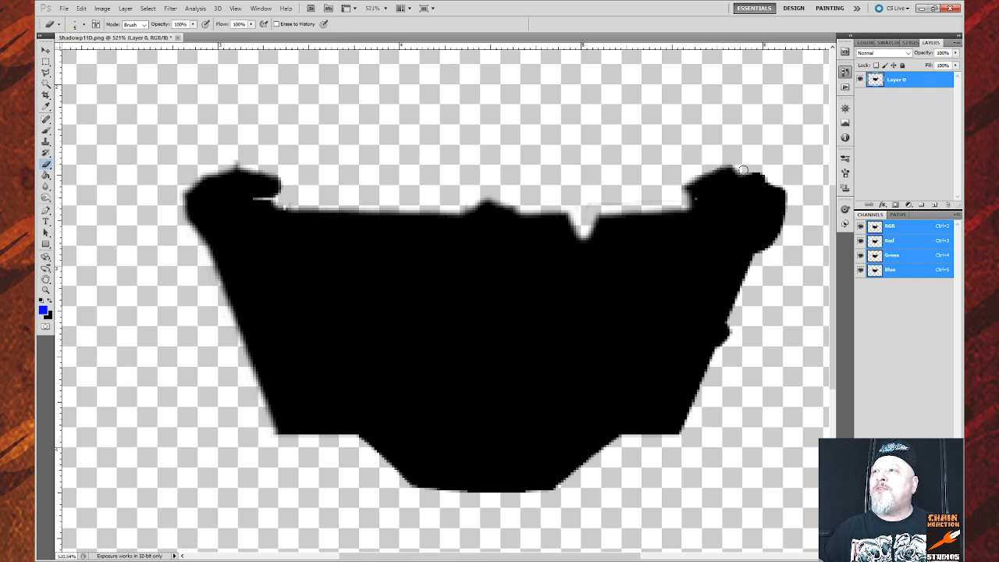
{"action": "left_click_drag", "start_coordinate": [754, 176], "coordinate": [751, 180]}
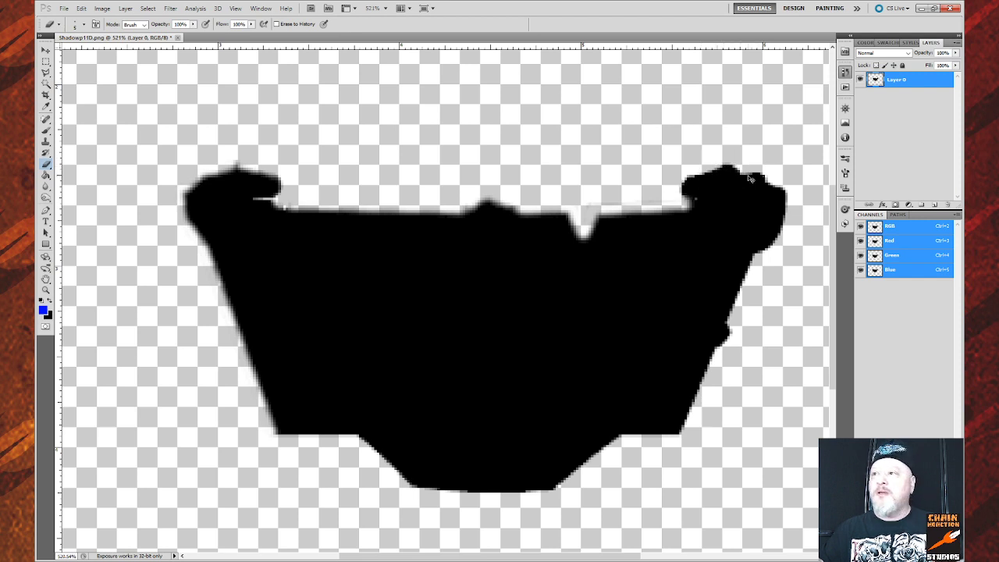
{"action": "mouse_move", "coordinate": [684, 194]}
{"action": "left_mouse_down"}
{"action": "mouse_move", "coordinate": [693, 173]}
{"action": "mouse_move", "coordinate": [733, 160]}
{"action": "mouse_move", "coordinate": [790, 188]}
{"action": "mouse_move", "coordinate": [778, 246]}
{"action": "mouse_move", "coordinate": [750, 259]}
{"action": "mouse_move", "coordinate": [726, 316]}
{"action": "left_mouse_up"}
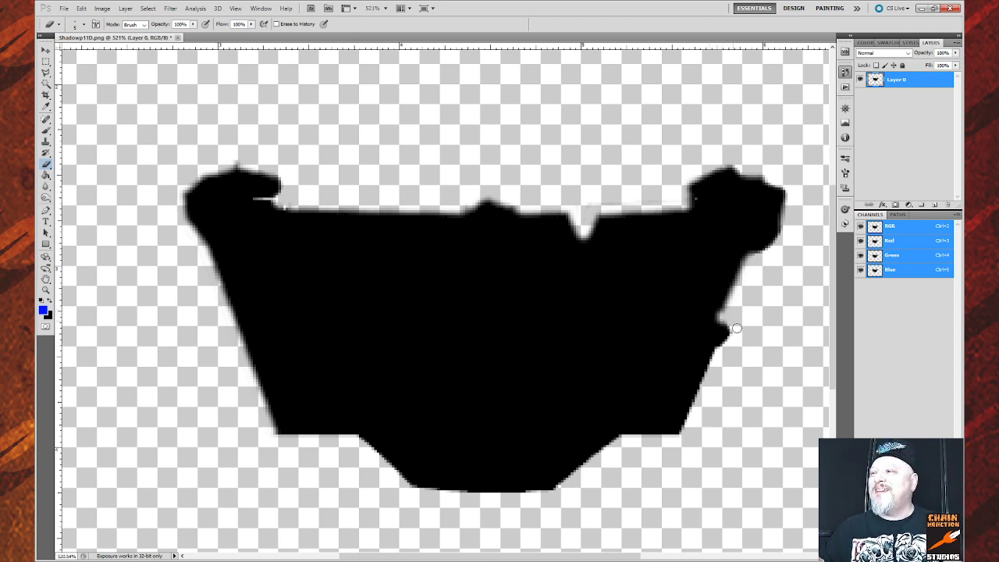
Step: Erase the rim around the bump on the slanted right edge, along the lower right edge and across the underside of the shadow
{"action": "left_click_drag", "start_coordinate": [734, 335], "coordinate": [722, 318]}
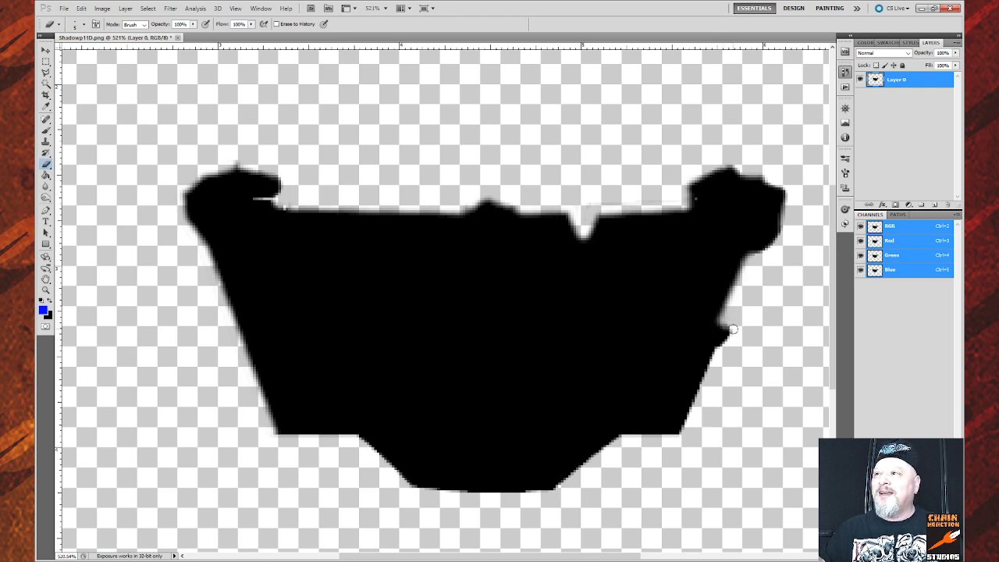
{"action": "mouse_move", "coordinate": [724, 314]}
{"action": "left_mouse_down"}
{"action": "mouse_move", "coordinate": [715, 365]}
{"action": "mouse_move", "coordinate": [713, 351]}
{"action": "mouse_move", "coordinate": [703, 405]}
{"action": "mouse_move", "coordinate": [686, 428]}
{"action": "mouse_move", "coordinate": [618, 433]}
{"action": "left_mouse_up"}
{"action": "mouse_move", "coordinate": [567, 474]}
{"action": "left_mouse_down"}
{"action": "mouse_move", "coordinate": [552, 486]}
{"action": "mouse_move", "coordinate": [408, 484]}
{"action": "left_mouse_up"}
{"action": "left_click_drag", "start_coordinate": [370, 441], "coordinate": [374, 452]}
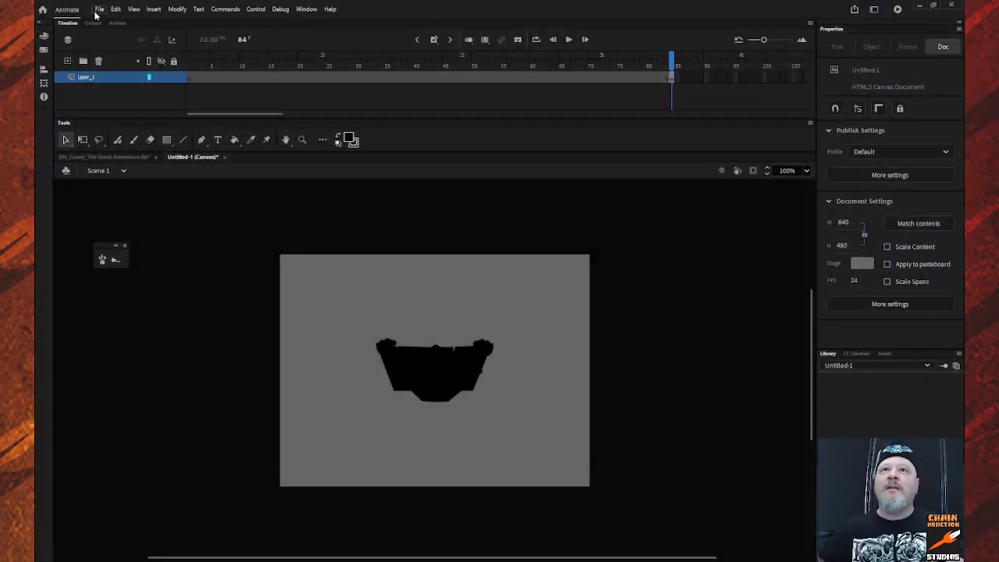
Step: Switch to Animate, add a new layer above Layer_1 and recolour the original silhouette on Layer_1 magenta
{"action": "left_click", "coordinate": [114, 74]}
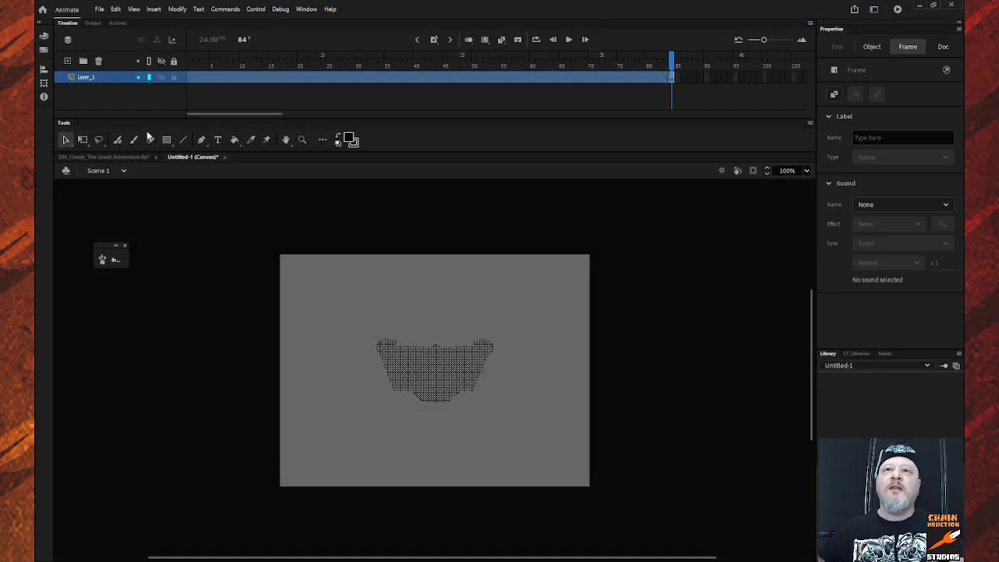
{"action": "left_click", "coordinate": [67, 60]}
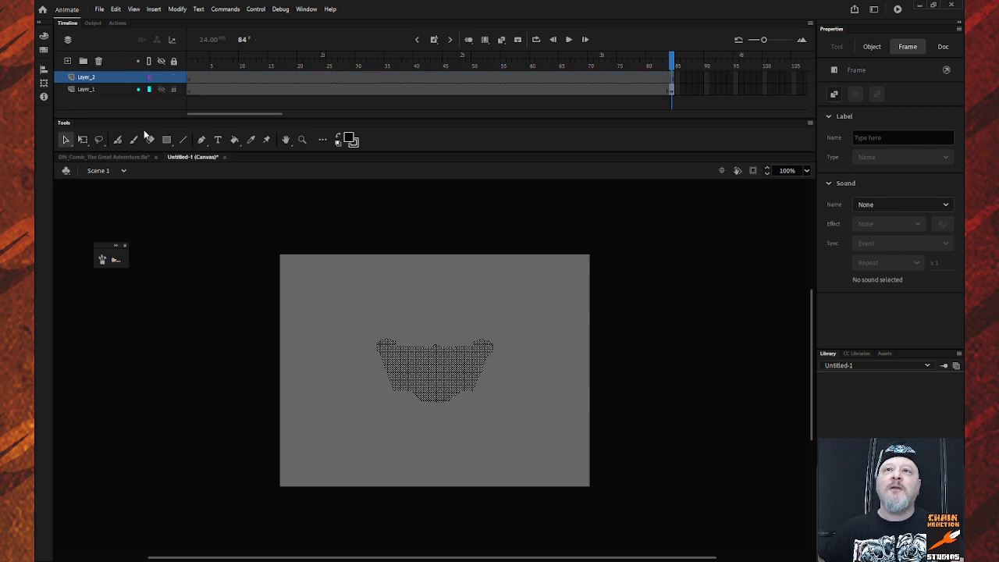
{"action": "left_click", "coordinate": [113, 89]}
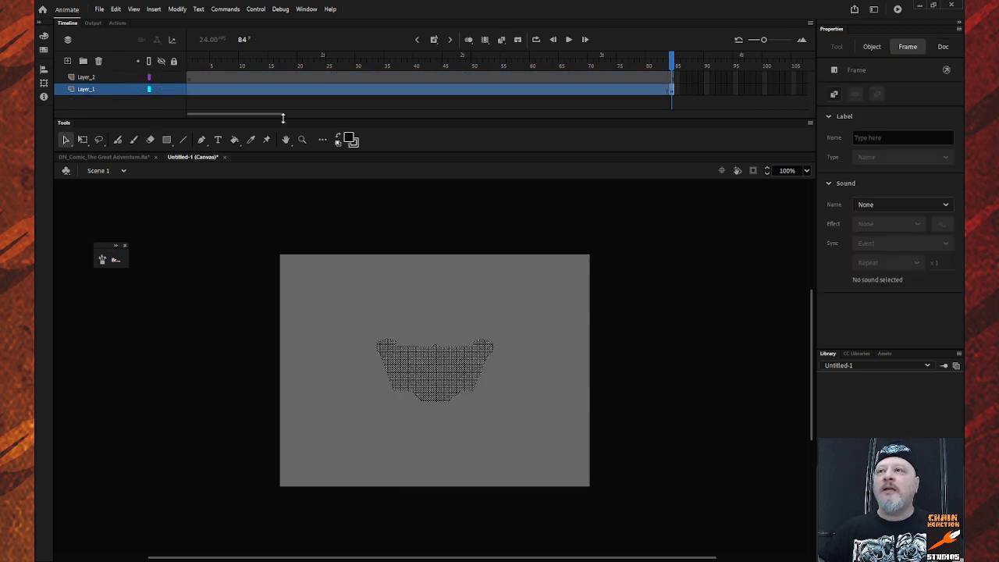
{"action": "left_click", "coordinate": [402, 224]}
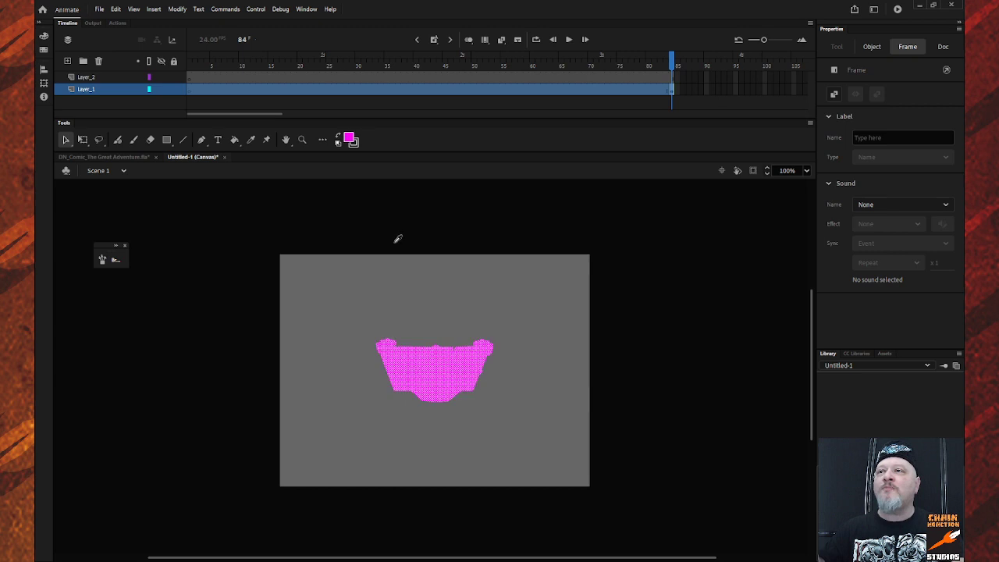
{"action": "left_click", "coordinate": [196, 257]}
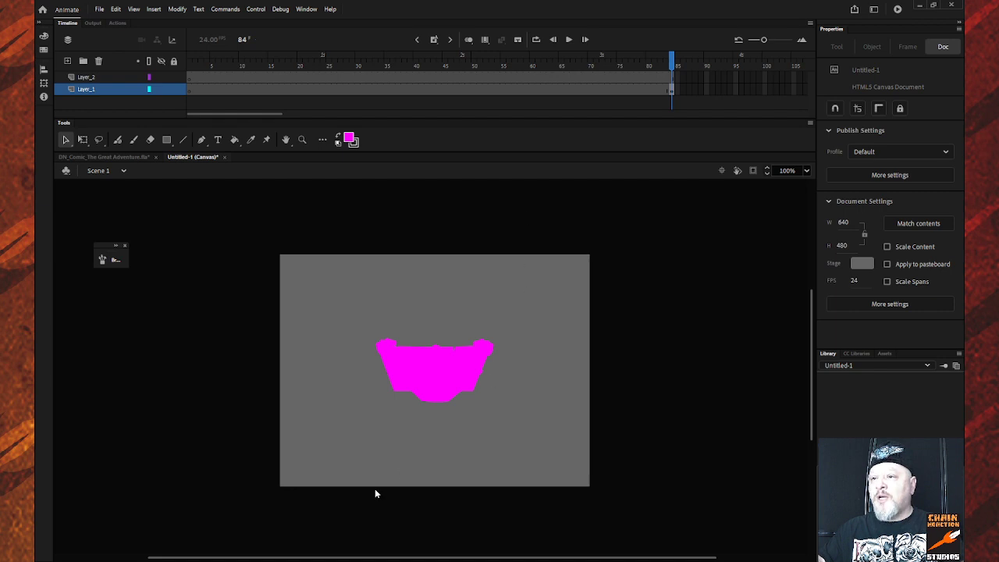
Step: Place the trimmed black shadow over the magenta silhouette on the stage and select Layer_1's frames
{"action": "key", "text": "ctrl+a"}
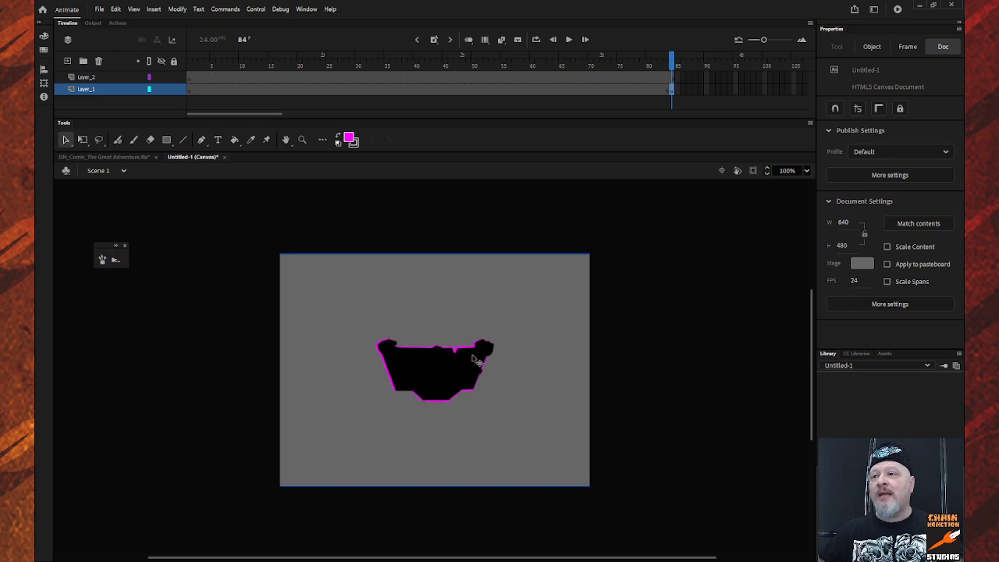
{"action": "left_click", "coordinate": [100, 88]}
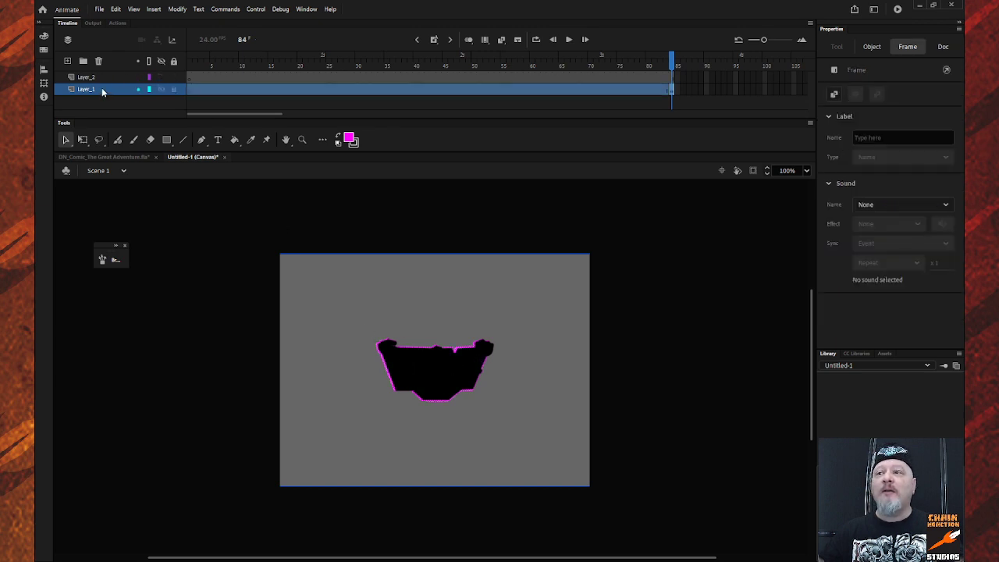
Step: Delete the black shadow lying over the magenta silhouette on Layer_1 and select Layer_2's frames
{"action": "key", "text": "Delete"}
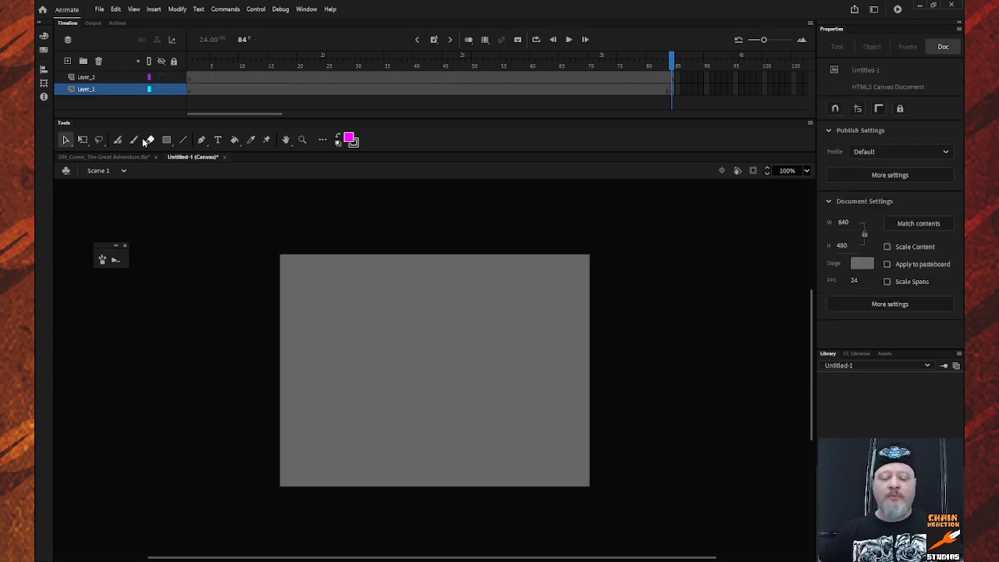
{"action": "key", "text": "ctrl+z"}
{"action": "left_click", "coordinate": [435, 368]}
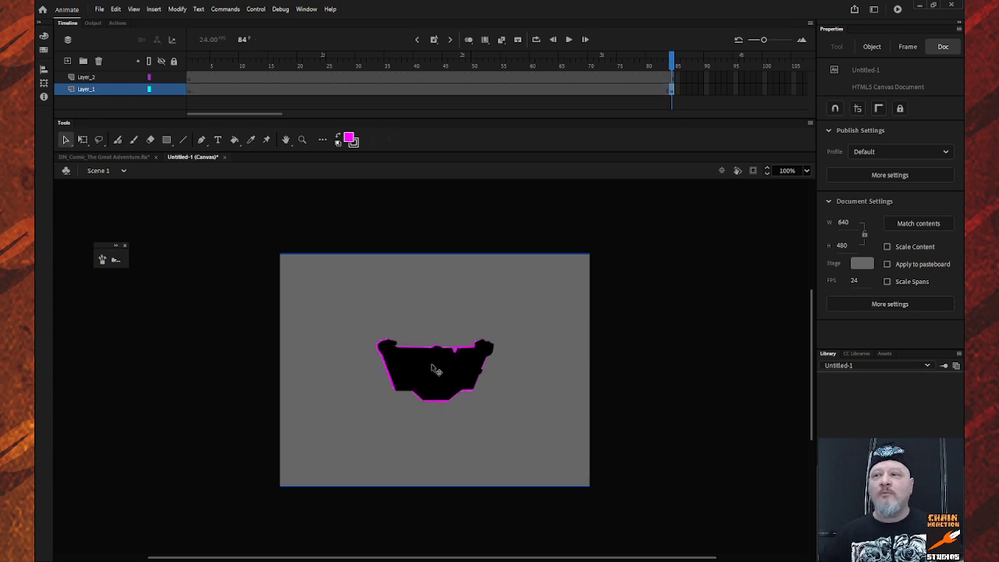
{"action": "left_click", "coordinate": [414, 372]}
{"action": "left_click", "coordinate": [119, 76]}
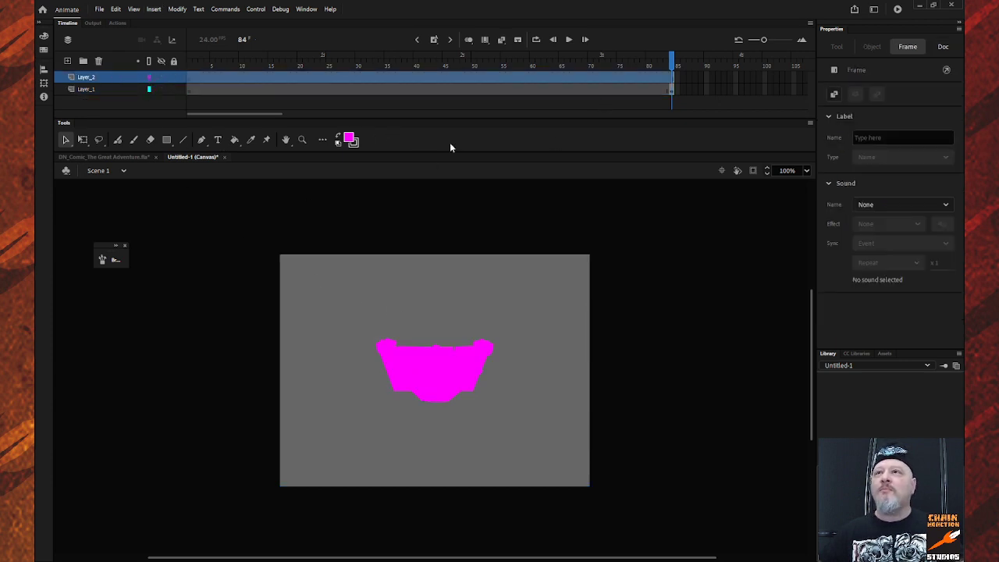
Step: Remove all frames from frame 2 onward on both Layer_1 and Layer_2
{"action": "left_click_drag", "start_coordinate": [193, 73], "coordinate": [217, 77]}
{"action": "left_click", "coordinate": [196, 91]}
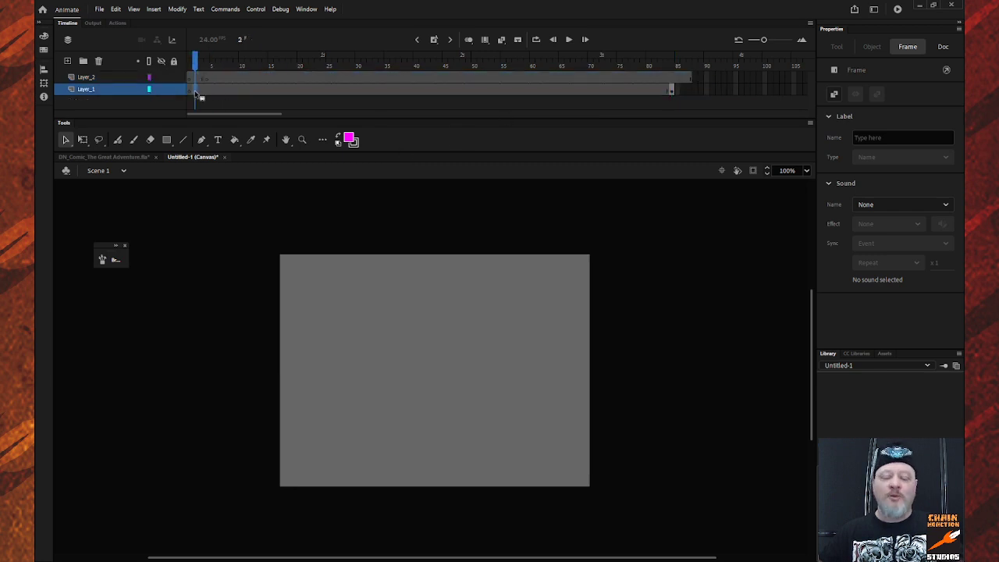
{"action": "left_click", "coordinate": [691, 78], "text": "shift"}
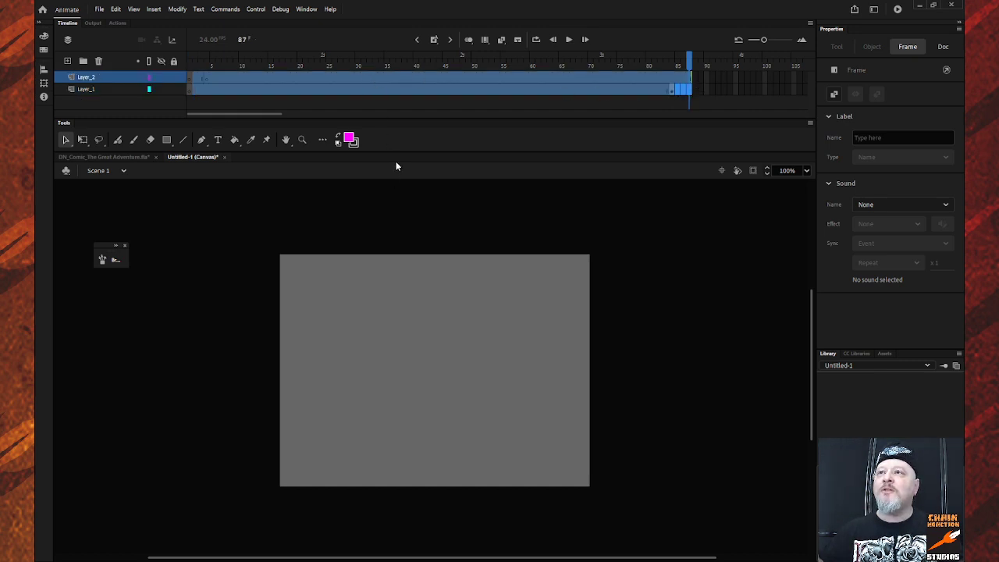
{"action": "key", "text": "shift+F5"}
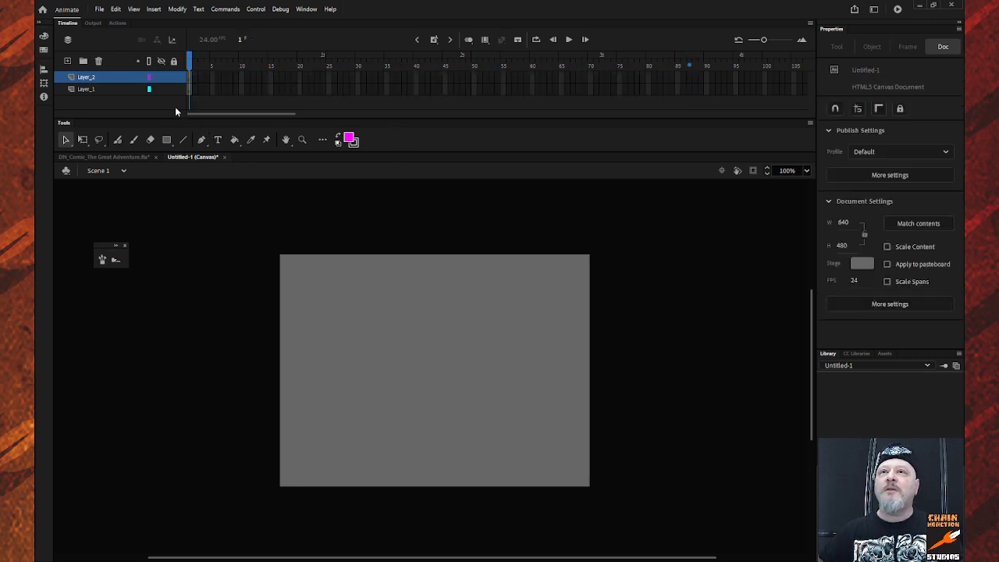
Step: Paste the trimmed black shadow onto Layer_2's first frame in the Untitled-1 document
{"action": "left_click", "coordinate": [115, 78]}
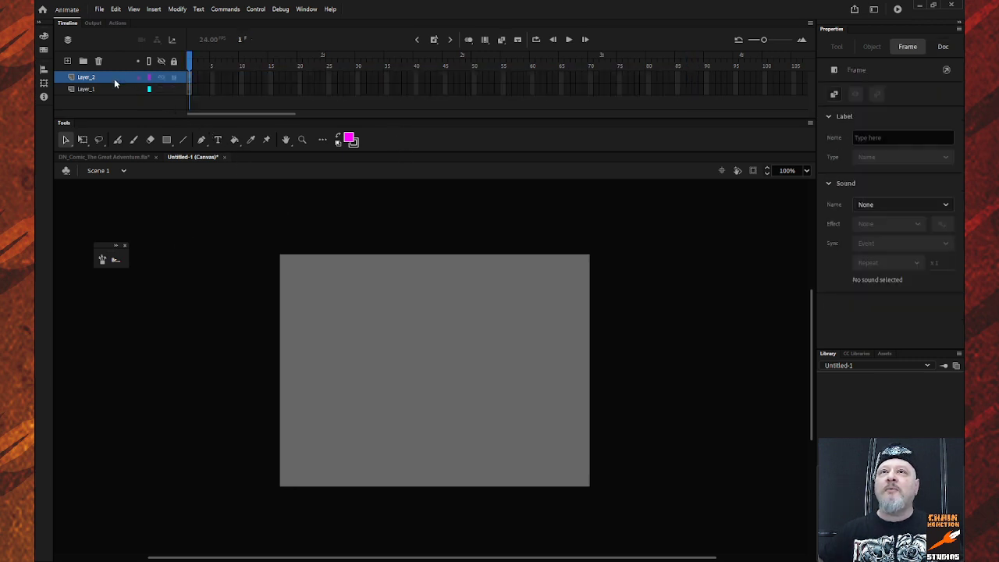
{"action": "left_click", "coordinate": [177, 223]}
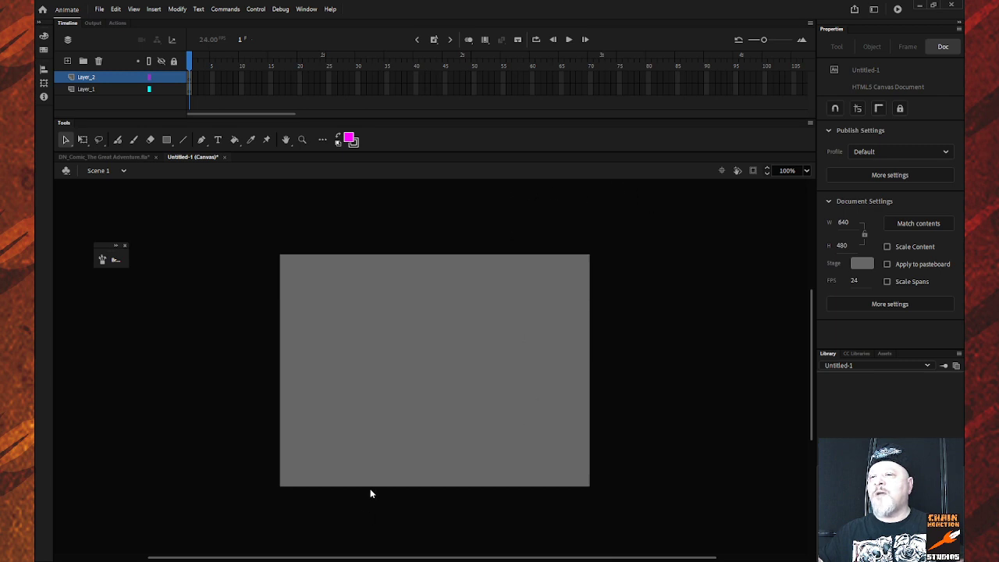
{"action": "key", "text": "ctrl+v"}
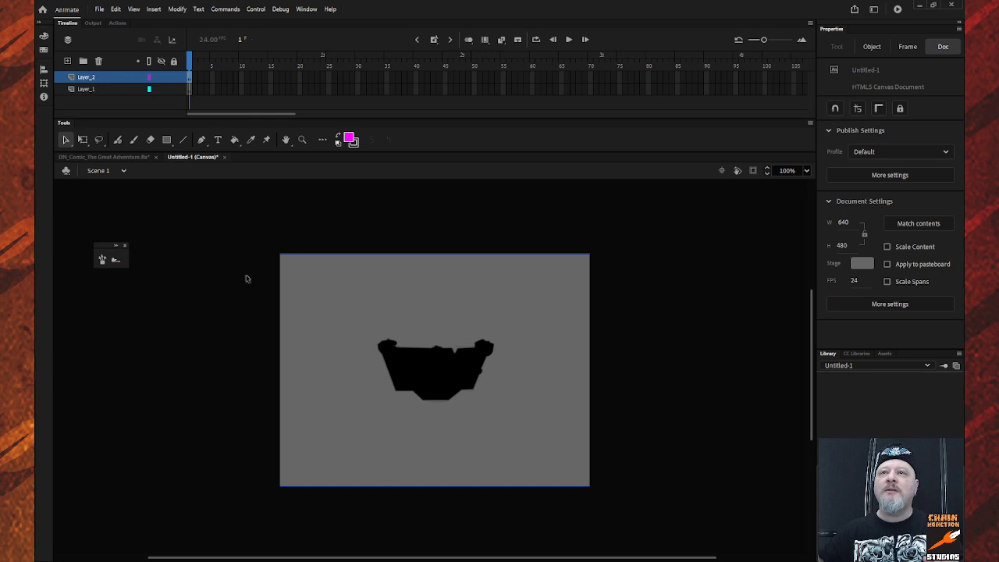
Step: Switch to the DN_Comic_The Great Adventure document, add a layer above Layer_1 in Boric Shadow page 11D and recolour Layer_1's silhouette magenta
{"action": "left_click", "coordinate": [78, 157]}
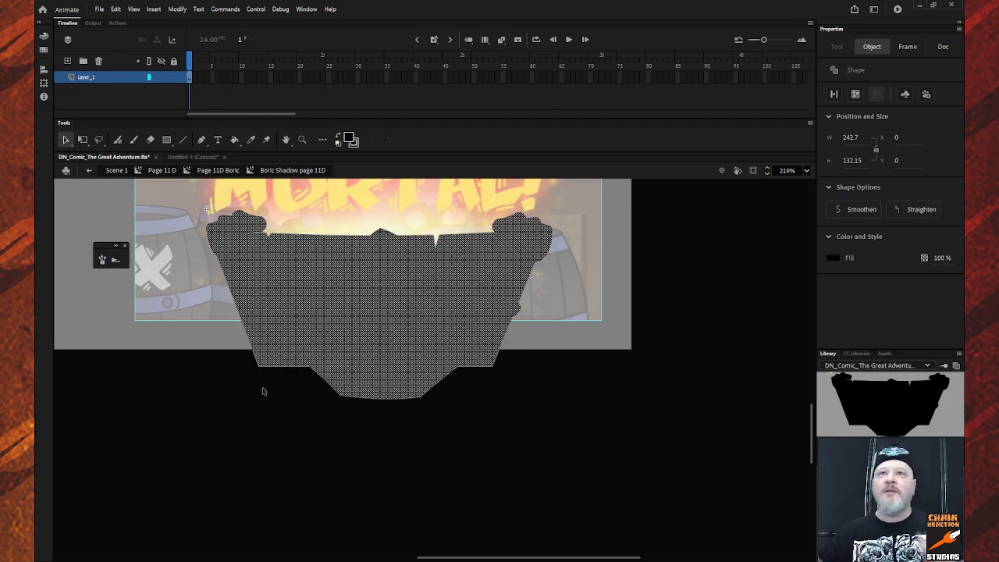
{"action": "left_click", "coordinate": [107, 80]}
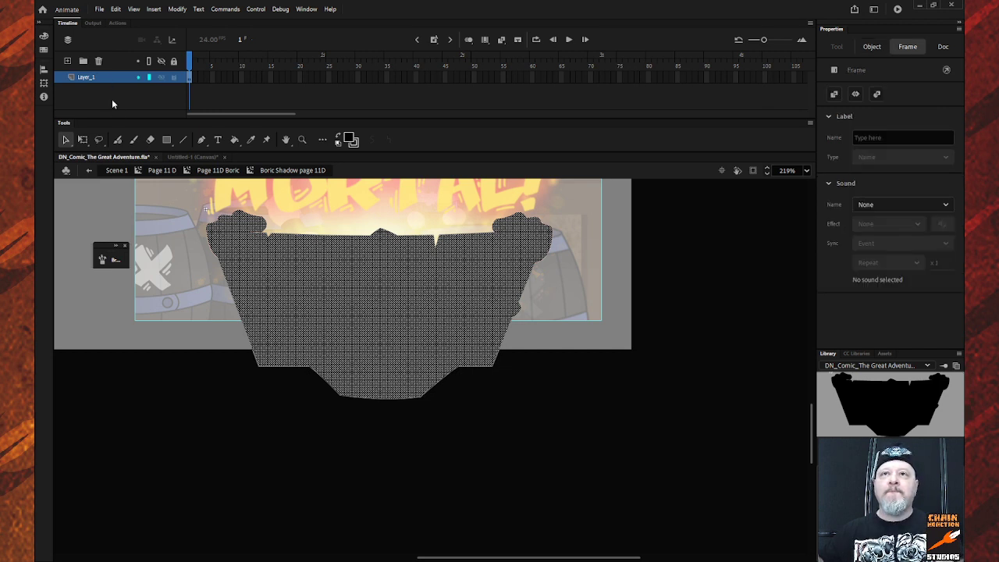
{"action": "key", "text": "ctrl+shift+n"}
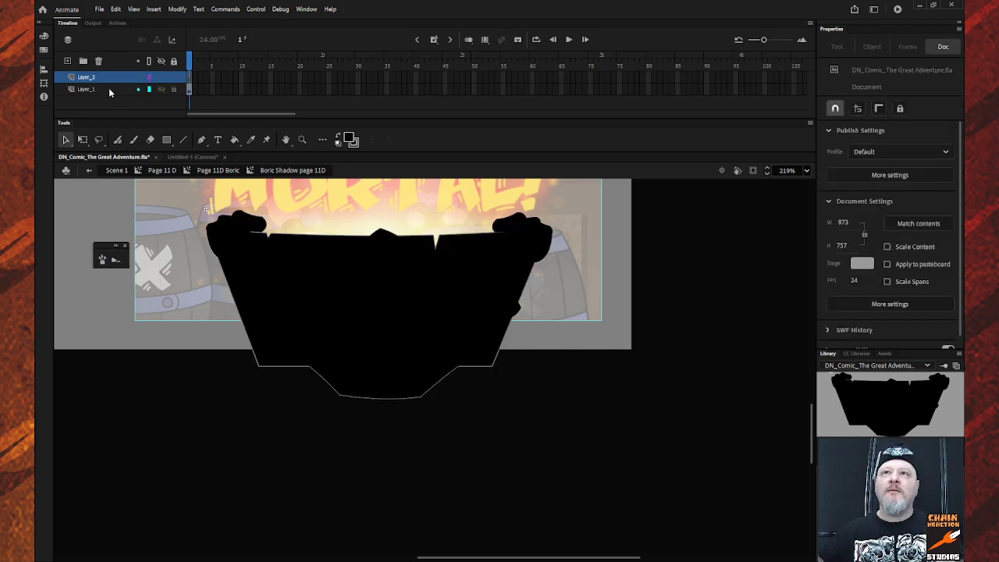
{"action": "left_click", "coordinate": [109, 90]}
{"action": "left_click", "coordinate": [350, 140]}
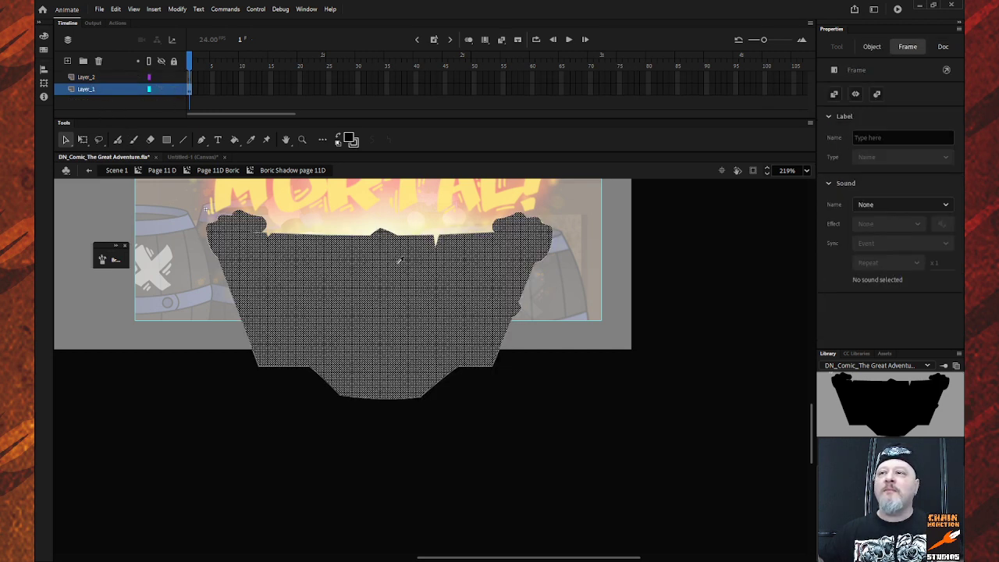
{"action": "left_click", "coordinate": [398, 245]}
{"action": "left_click", "coordinate": [211, 393]}
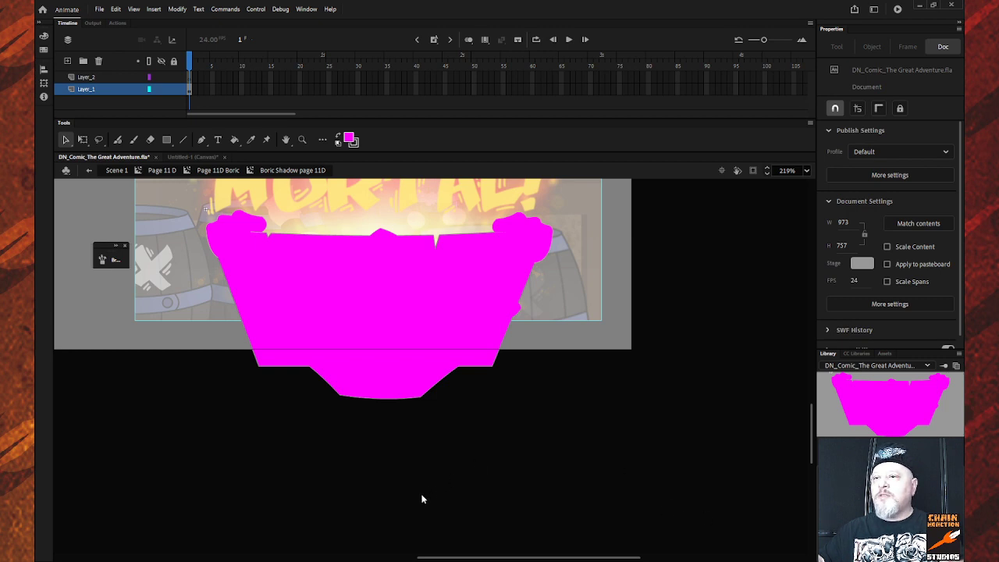
Step: Paste the trimmed black shadow over the magenta silhouette on Layer_1 and nudge it to X -200, Y -174
{"action": "key", "text": "ctrl+v"}
{"action": "left_click_drag", "start_coordinate": [417, 413], "coordinate": [394, 342]}
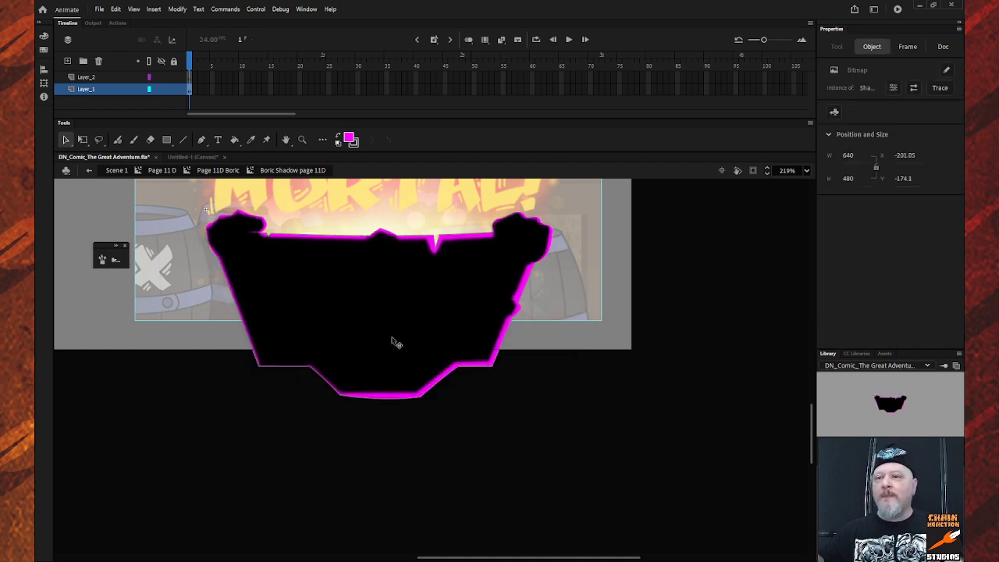
{"action": "key", "text": "Up"}
{"action": "key", "text": "Up"}
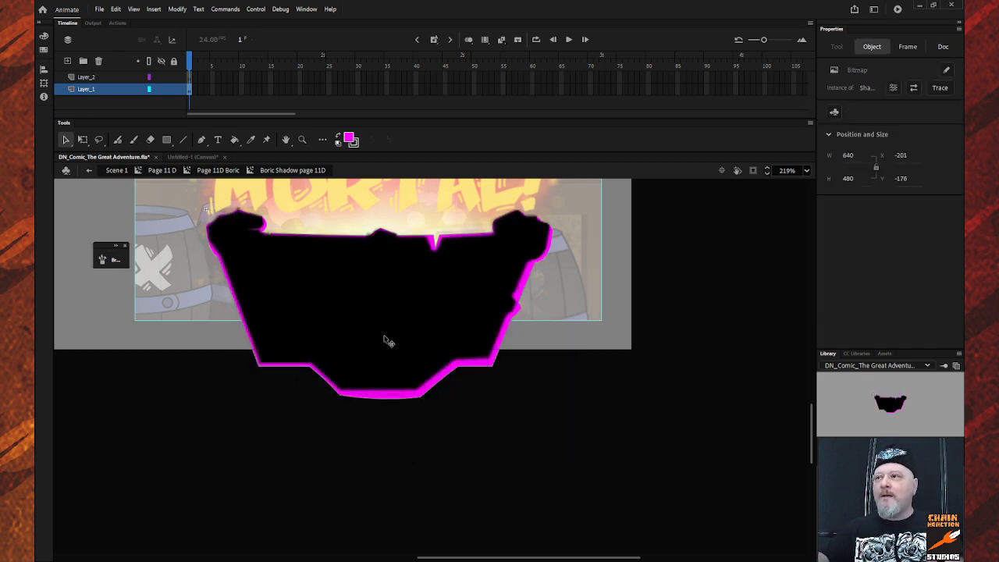
{"action": "key", "text": "Down"}
{"action": "key", "text": "Left"}
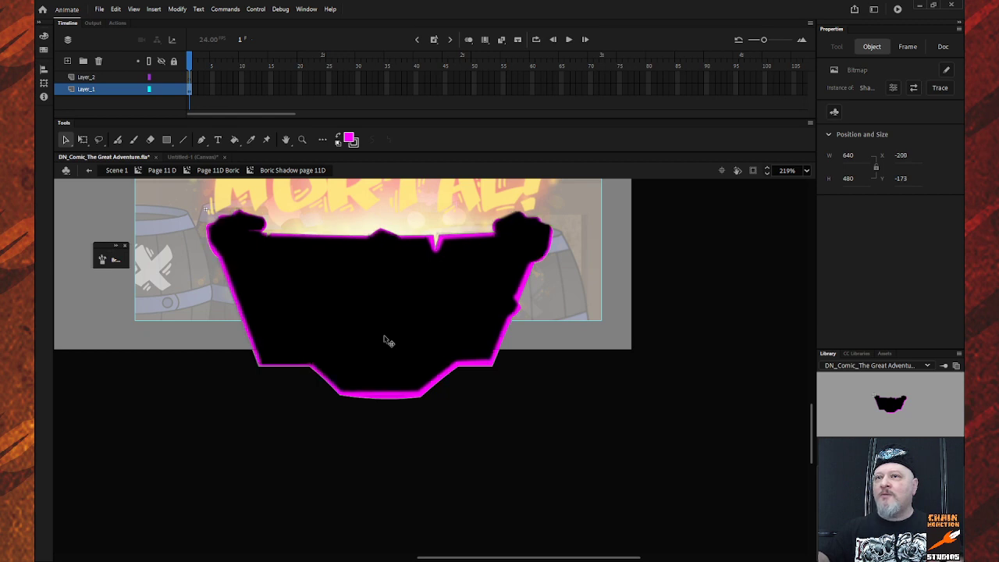
{"action": "key", "text": "Down"}
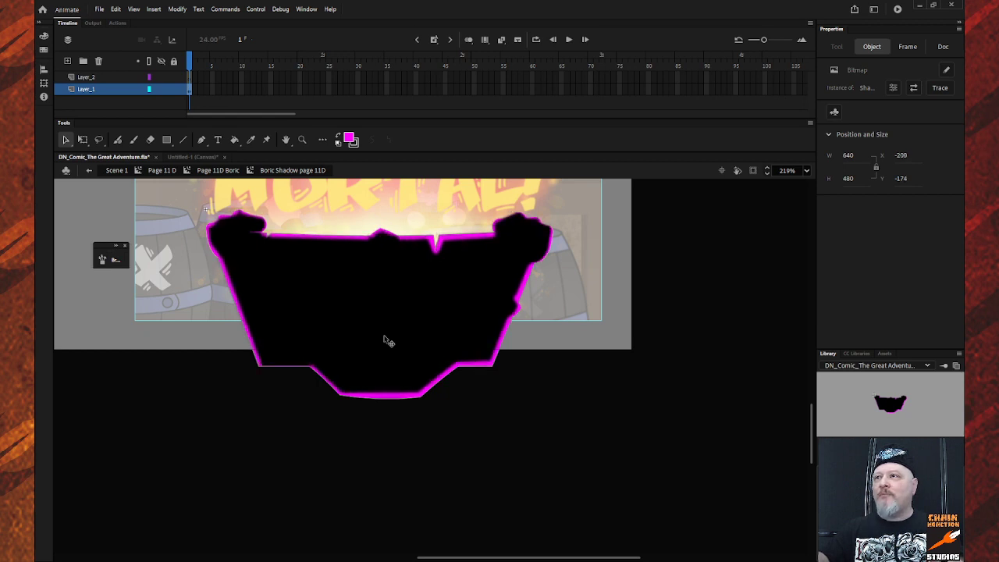
Step: Delete the magenta silhouette and the black shadow pasted with it from Layer_1
{"action": "left_click", "coordinate": [106, 88]}
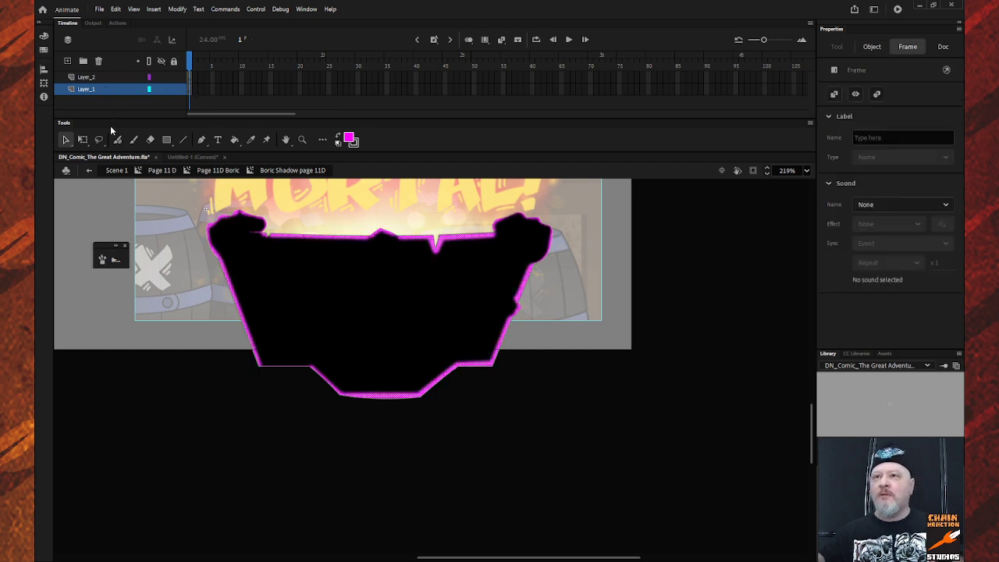
{"action": "key", "text": "Delete"}
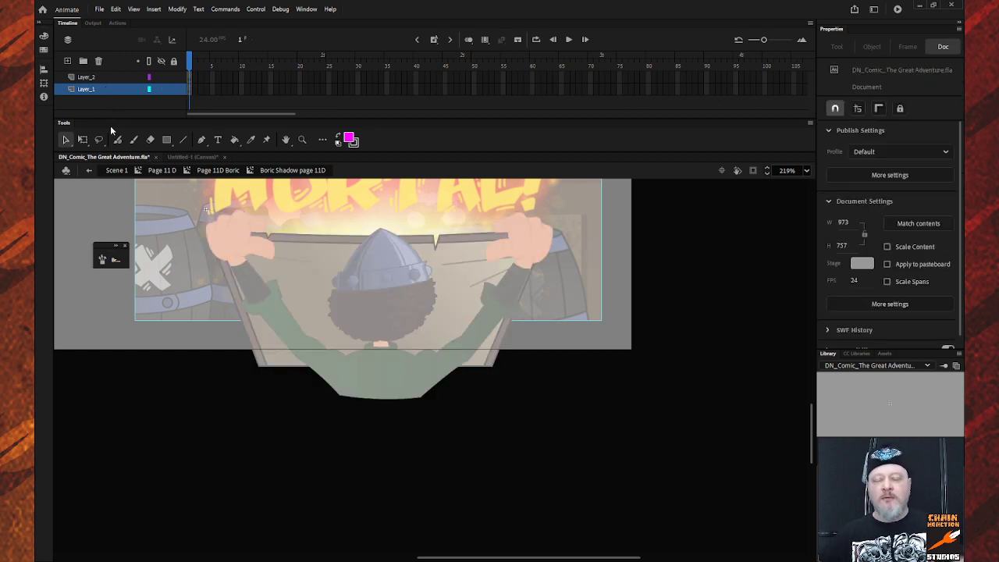
{"action": "key", "text": "ctrl+z"}
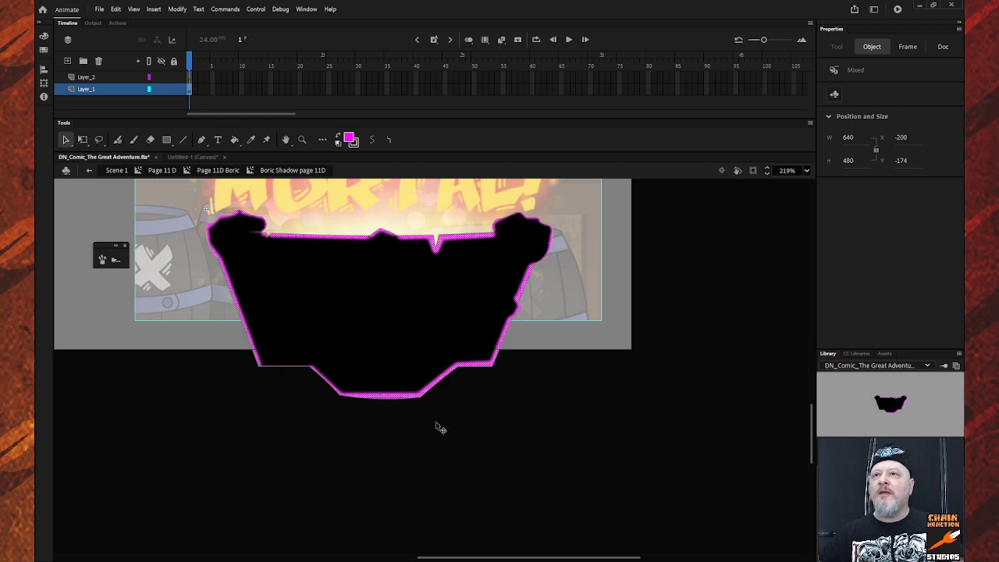
{"action": "left_click", "coordinate": [160, 89]}
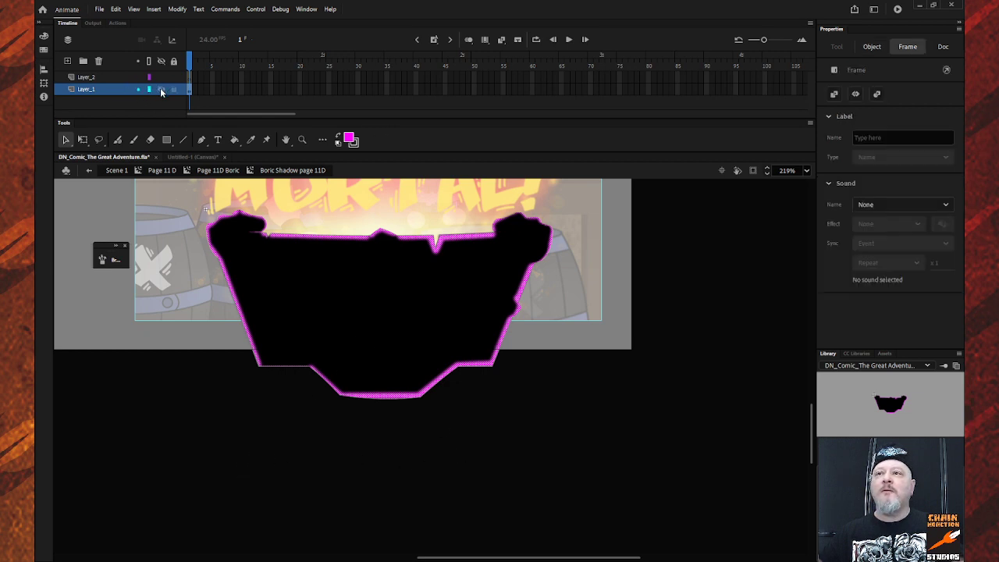
{"action": "left_click", "coordinate": [160, 89]}
{"action": "left_click", "coordinate": [160, 89]}
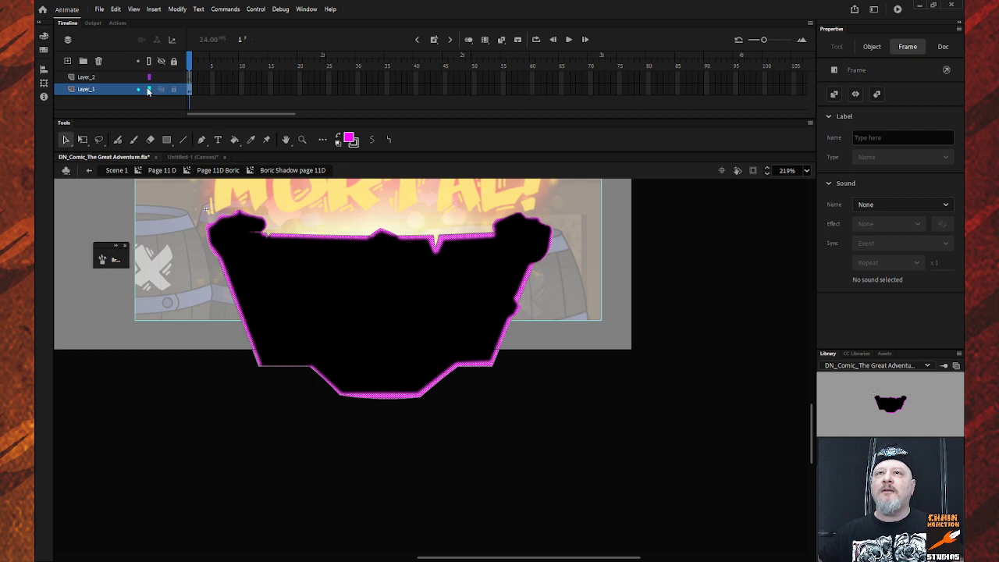
{"action": "key", "text": "Delete"}
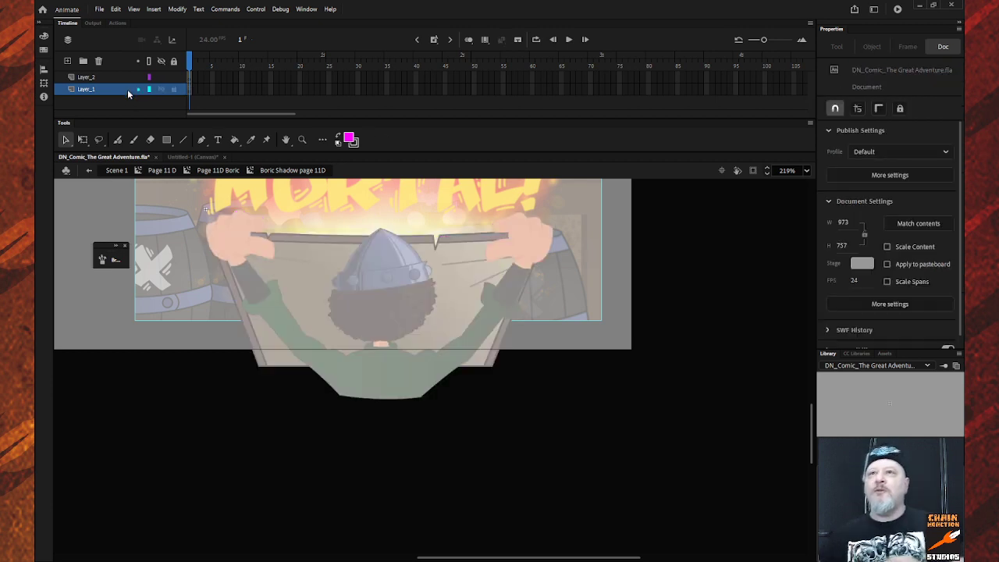
Step: Paste the trimmed black shadow onto Layer_2 and align it over Boric at X -199, Y -174
{"action": "left_click", "coordinate": [116, 77]}
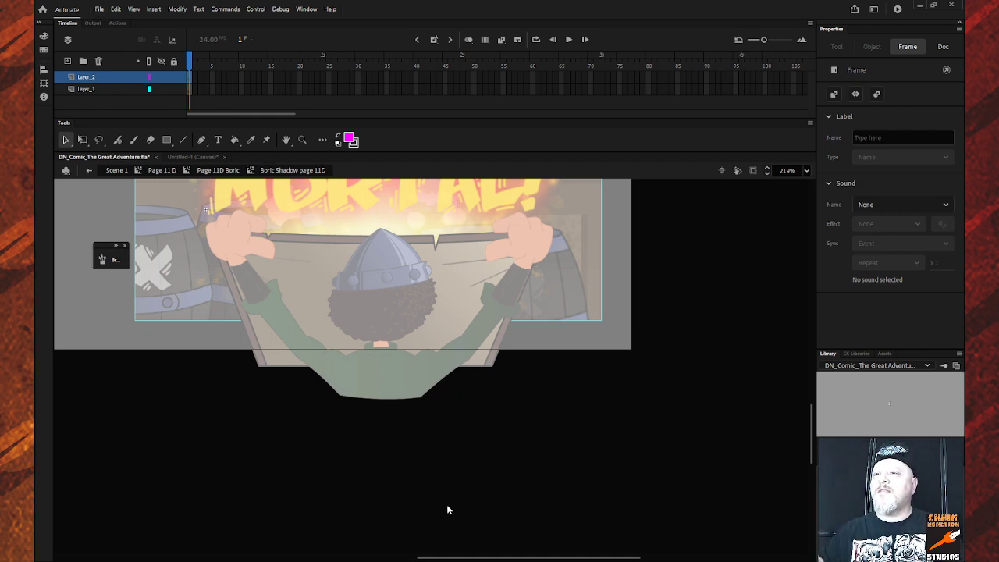
{"action": "key", "text": "ctrl+shift+v"}
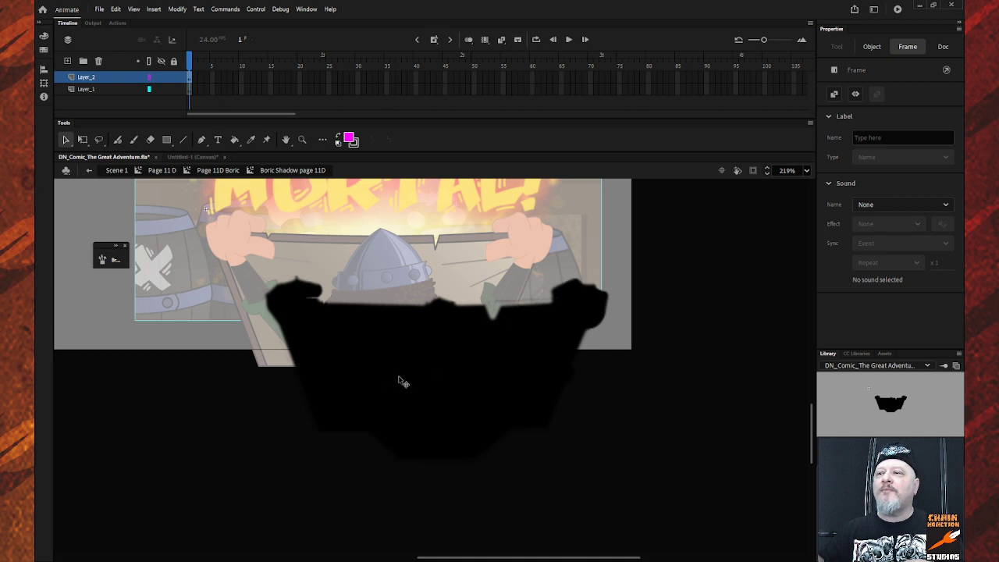
{"action": "left_click_drag", "start_coordinate": [399, 382], "coordinate": [347, 317]}
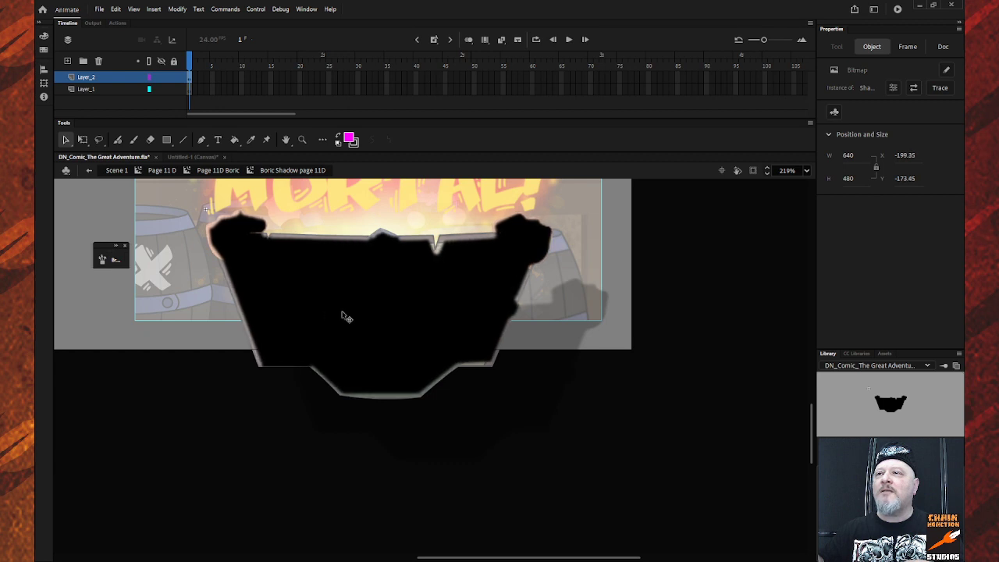
{"action": "left_click_drag", "start_coordinate": [322, 354], "coordinate": [312, 353]}
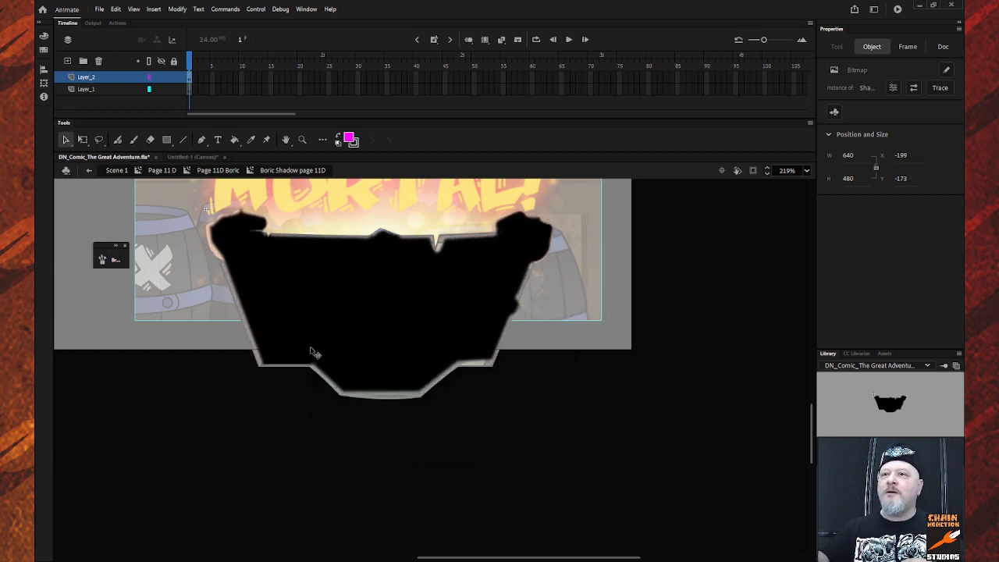
{"action": "key", "text": "Left"}
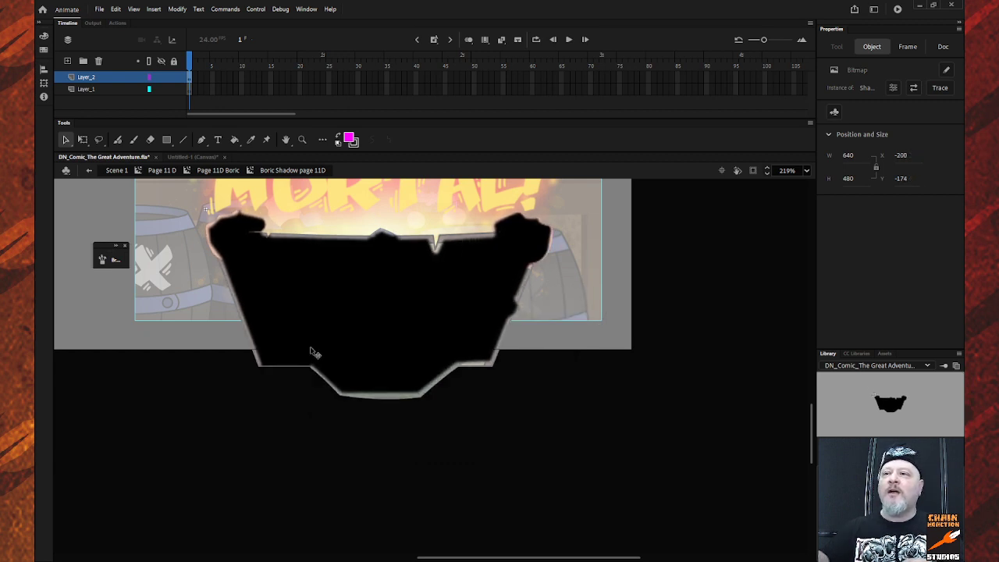
{"action": "key", "text": "Right"}
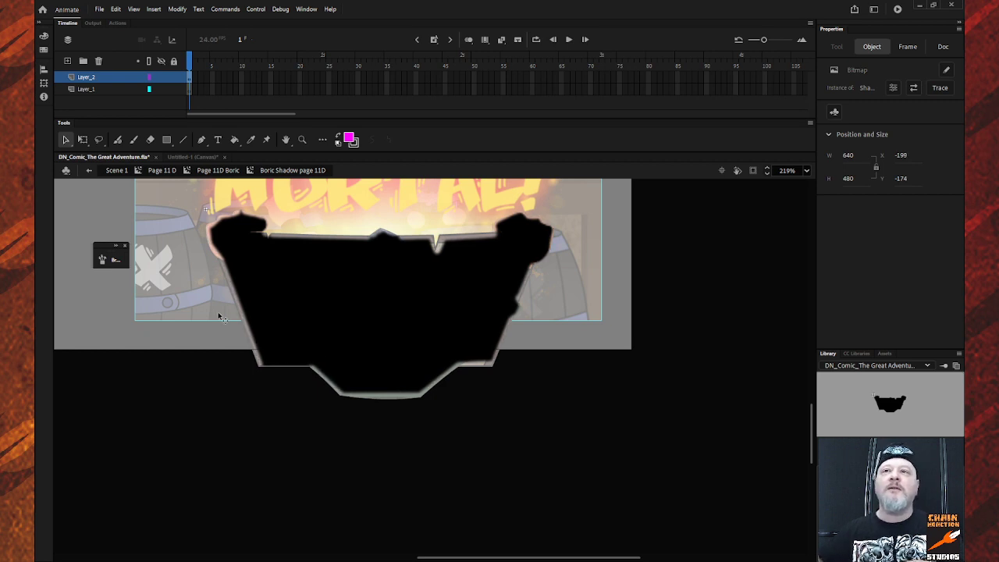
Step: Lower the Shadow clip's Alpha to 43% in Page 11D Boric and check the shading in Page 11 D
{"action": "left_click", "coordinate": [218, 172]}
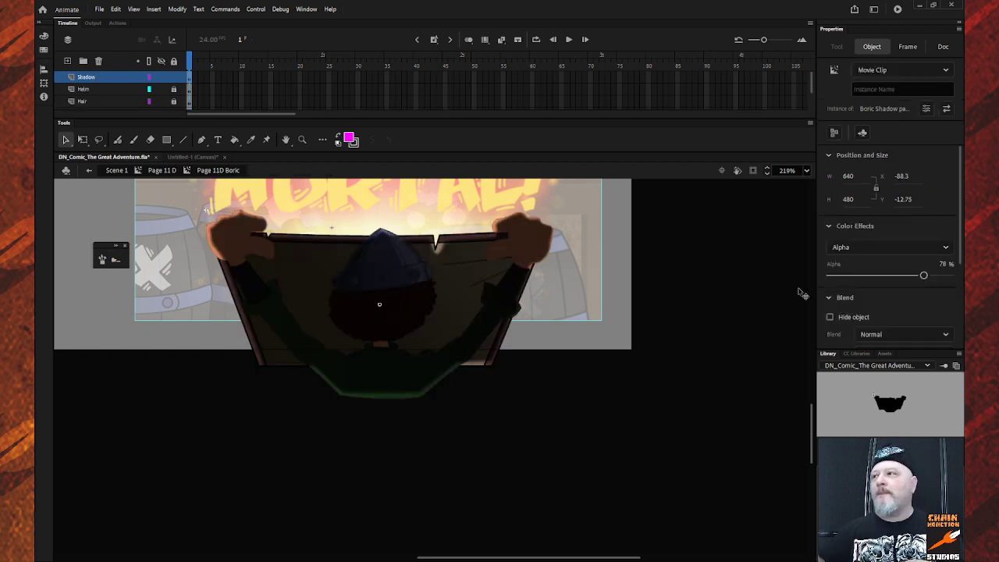
{"action": "left_click_drag", "start_coordinate": [923, 276], "coordinate": [880, 300]}
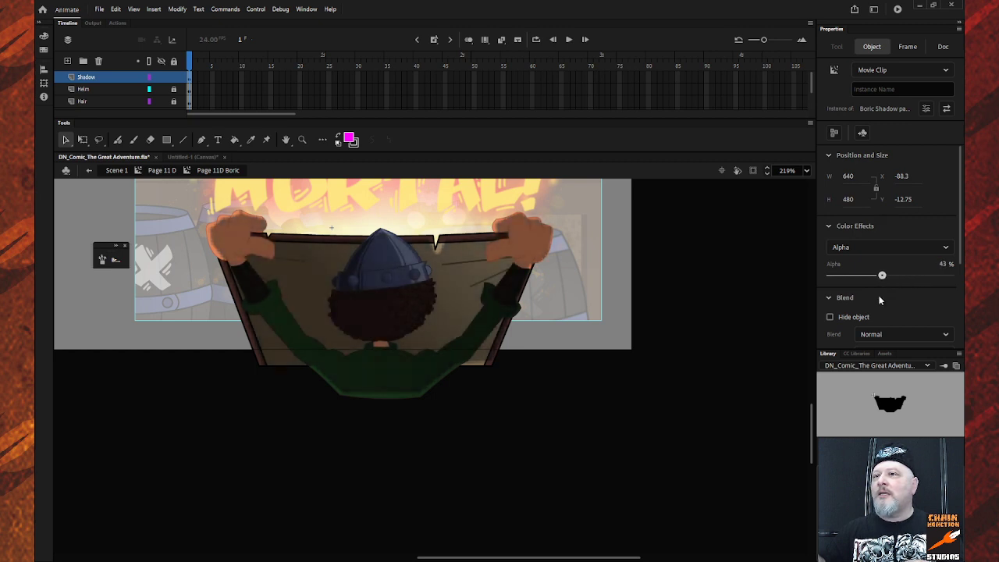
{"action": "left_click", "coordinate": [155, 171]}
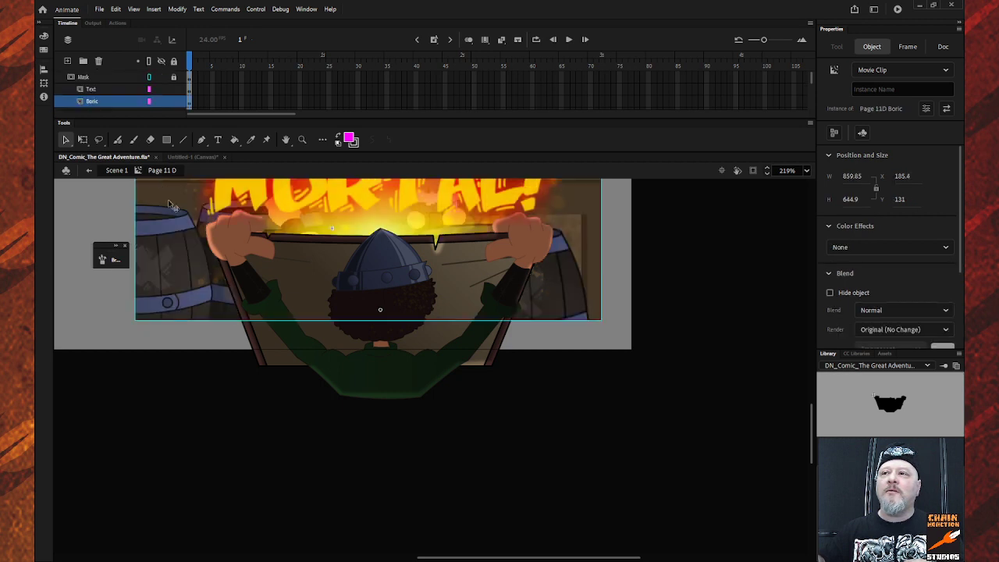
{"action": "double_click", "coordinate": [328, 373]}
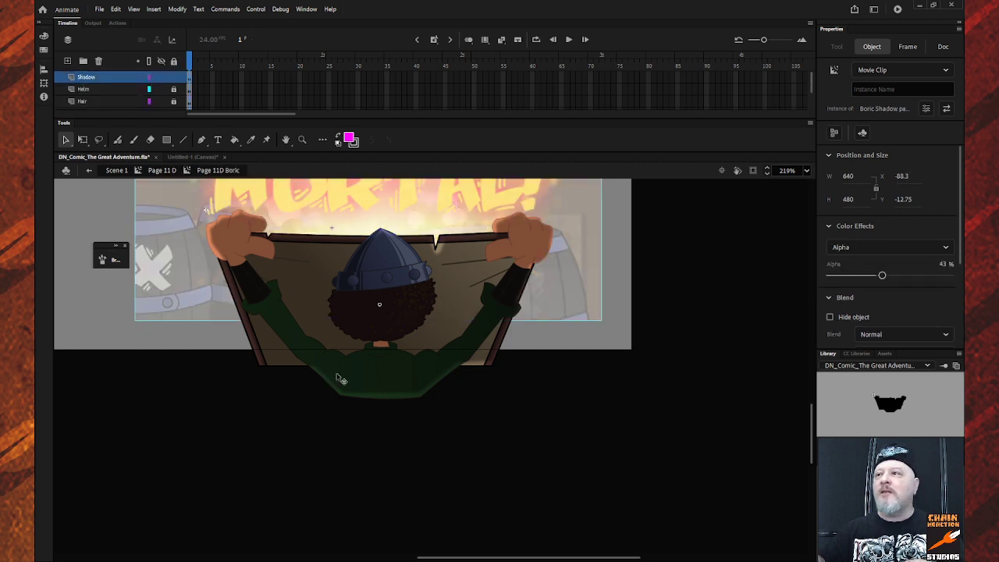
{"action": "scroll", "coordinate": [887, 295], "scroll_direction": "down", "scroll_amount": 4}
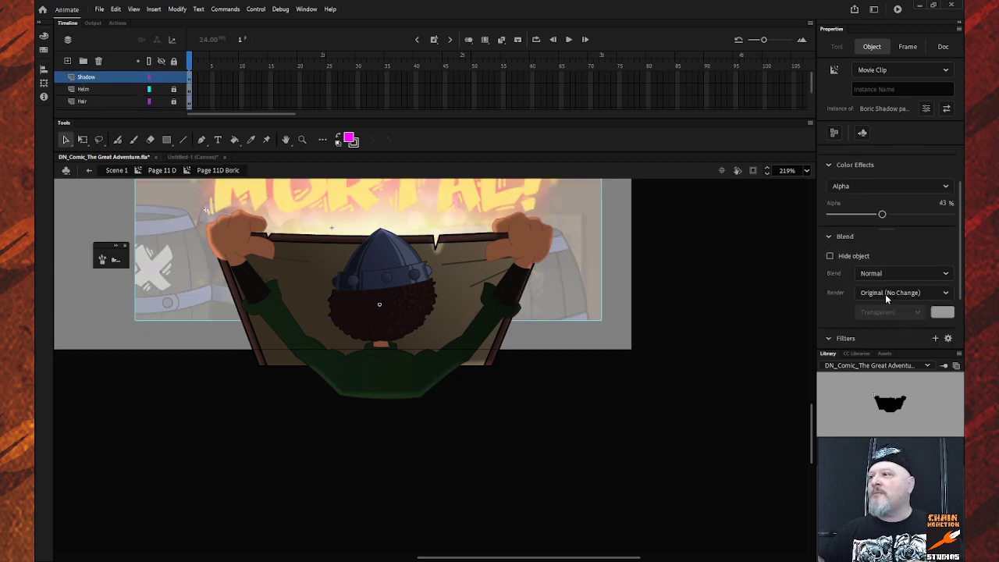
Step: Set the Shadow clip's rendering to Export as Bitmap and add a Blur filter with Medium quality
{"action": "left_click", "coordinate": [905, 372]}
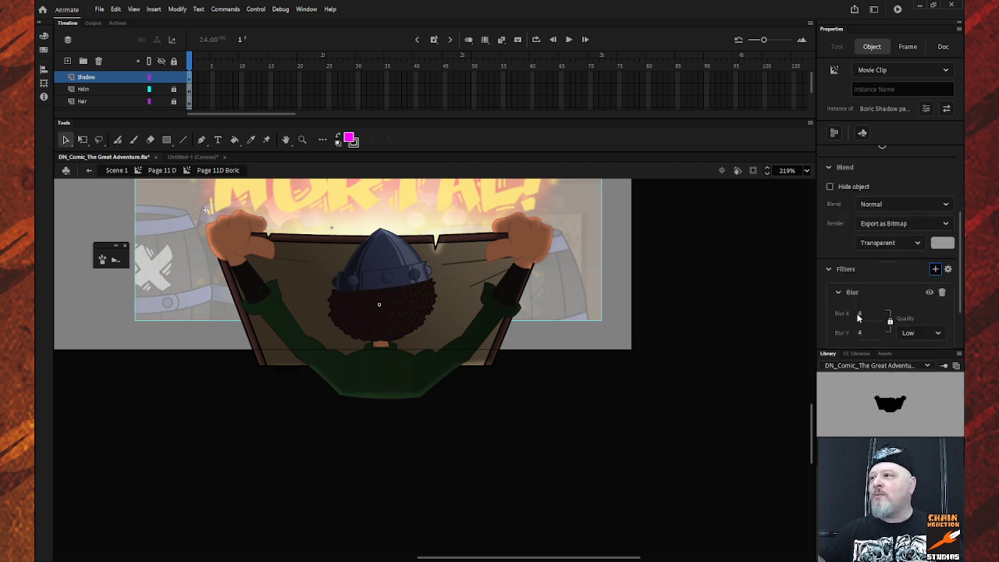
{"action": "left_click", "coordinate": [940, 341]}
{"action": "left_click", "coordinate": [913, 367]}
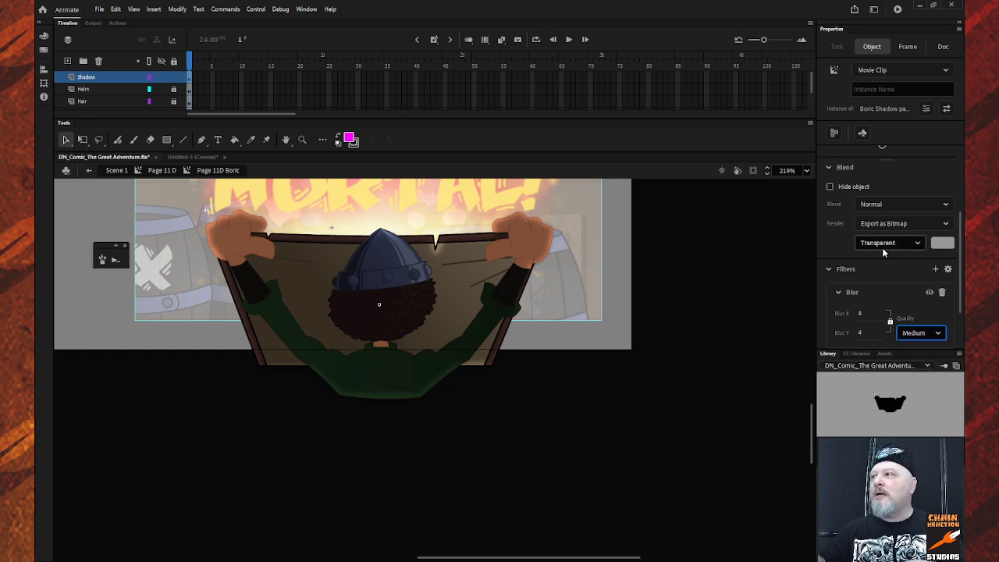
Step: Raise the Shadow clip's Alpha to 61% and check the shading in Page 11 D
{"action": "scroll", "coordinate": [890, 195], "scroll_direction": "up", "scroll_amount": 3}
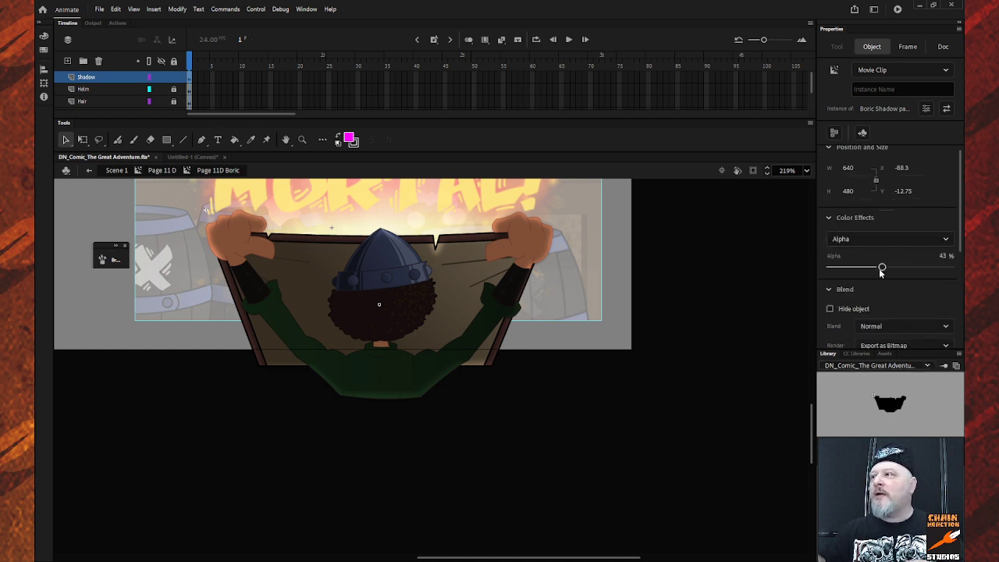
{"action": "left_click_drag", "start_coordinate": [882, 267], "coordinate": [903, 269]}
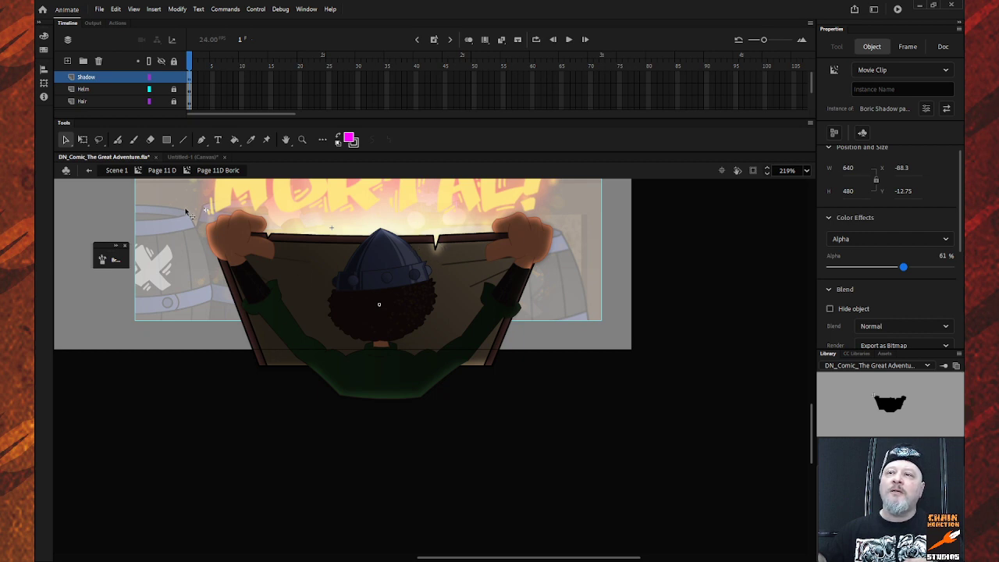
{"action": "left_click", "coordinate": [161, 170]}
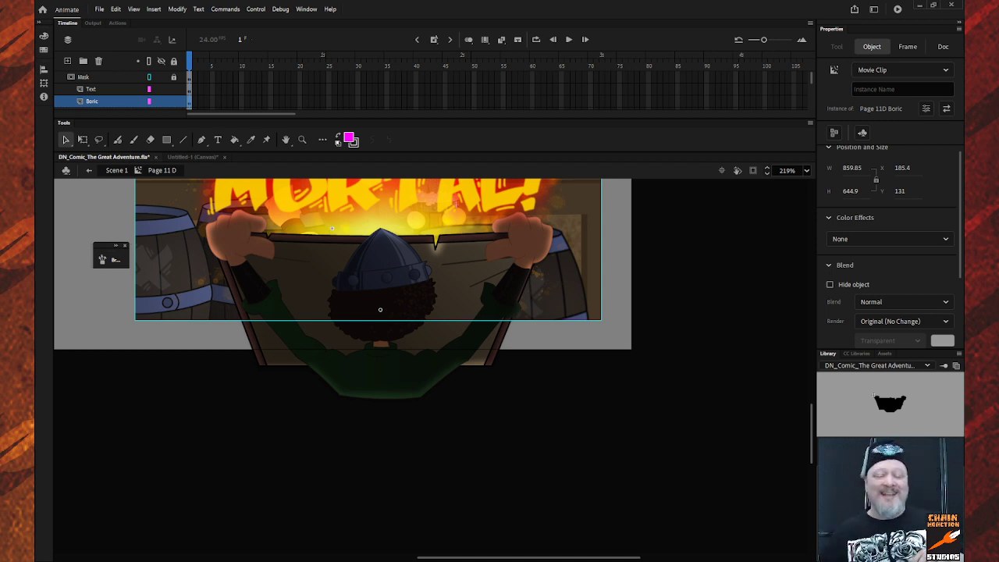
{"action": "scroll", "coordinate": [659, 440], "scroll_direction": "up", "scroll_amount": 3}
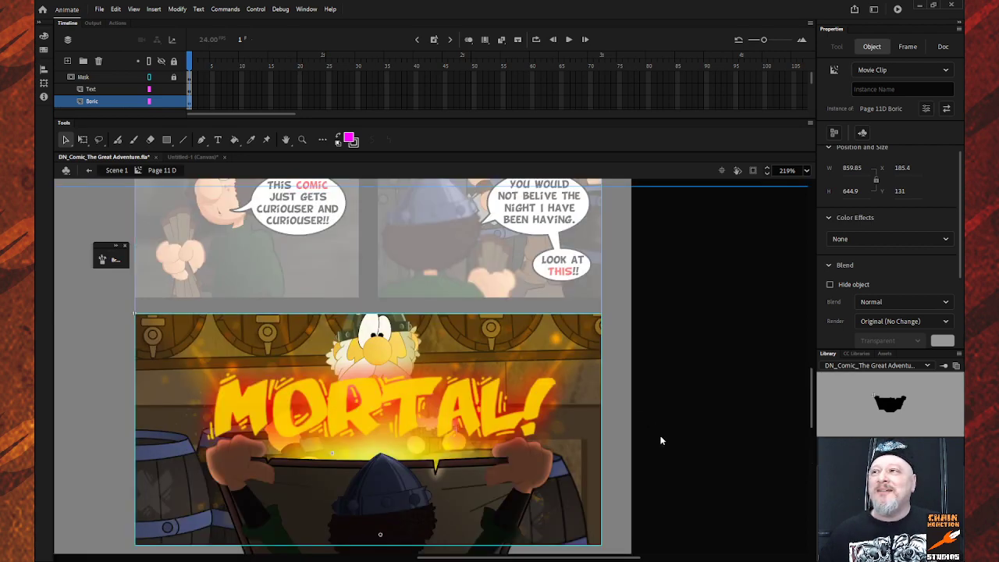
{"action": "scroll", "coordinate": [647, 466], "scroll_direction": "down", "scroll_amount": 5}
{"action": "scroll", "coordinate": [646, 466], "scroll_direction": "up", "scroll_amount": 3}
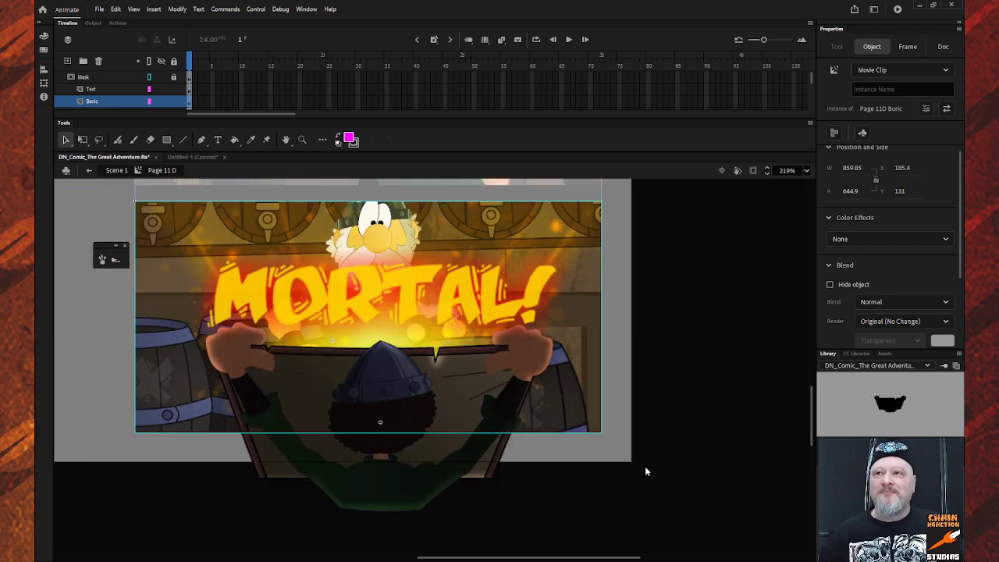
Step: Return to Scene 1 and examine the shaded MORTAL! panel against the comic panels above it
{"action": "left_click", "coordinate": [88, 172]}
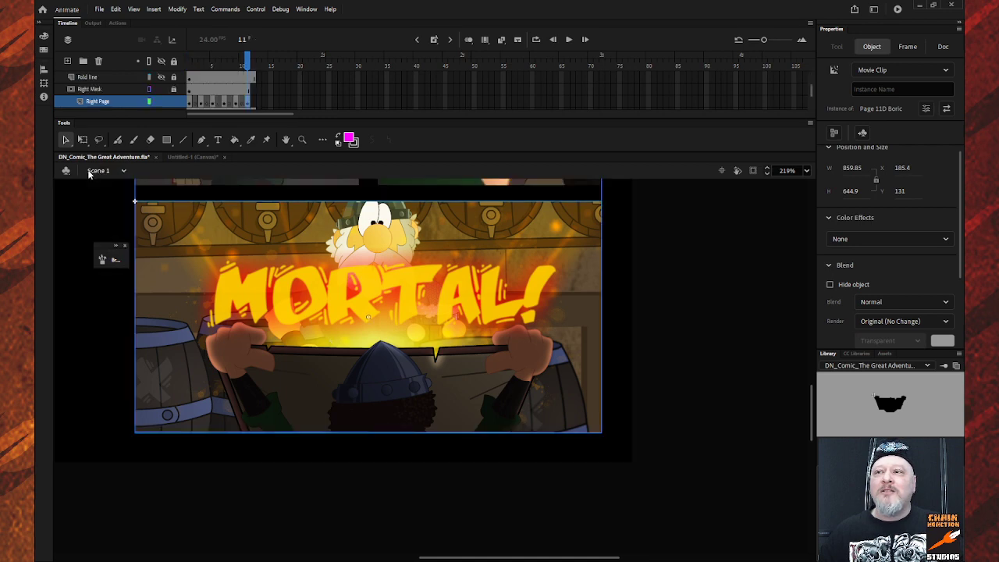
{"action": "key", "text": "z"}
{"action": "left_click", "coordinate": [481, 477], "text": "alt"}
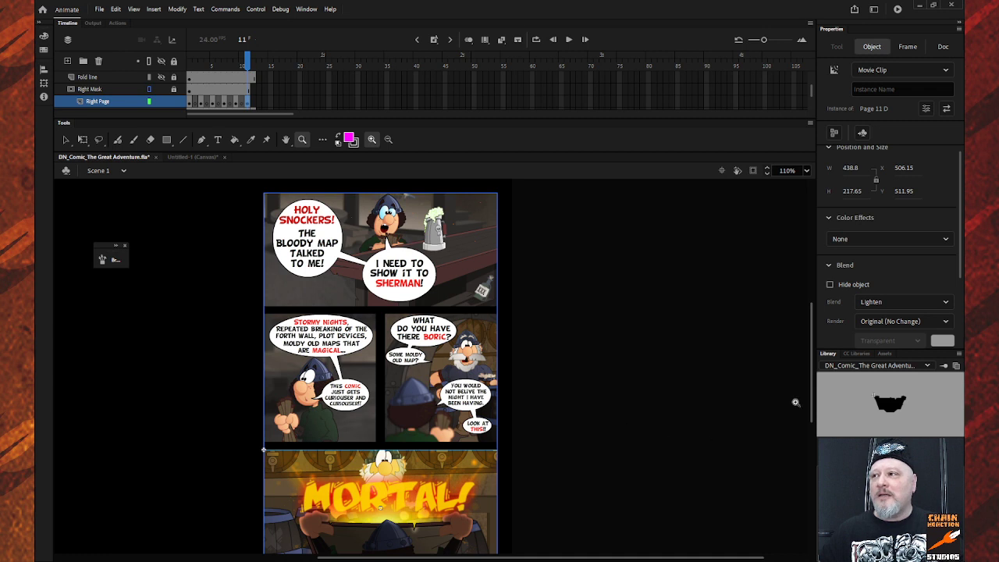
{"action": "left_click_drag", "start_coordinate": [812, 383], "coordinate": [810, 399]}
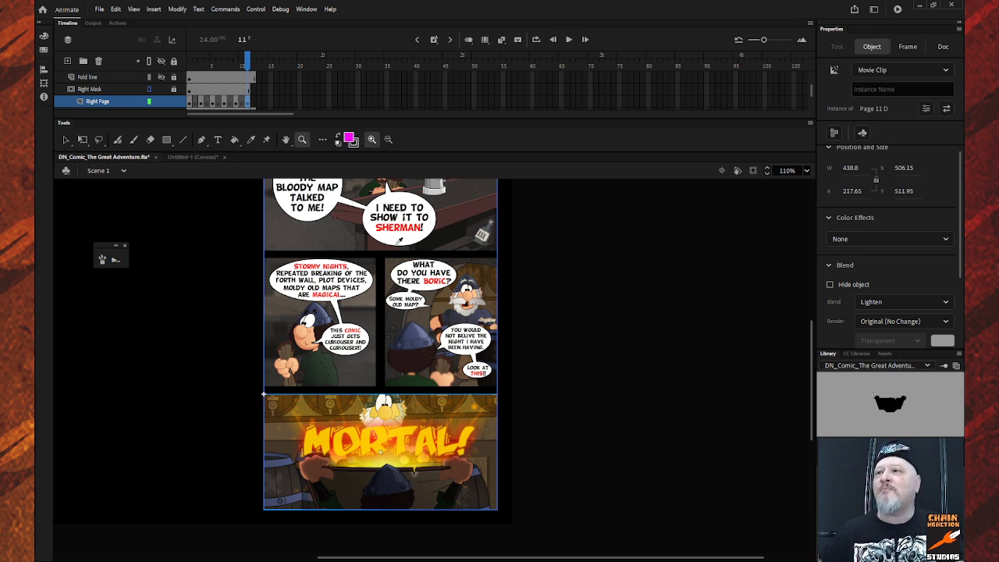
{"action": "scroll", "coordinate": [556, 442], "scroll_direction": "down", "scroll_amount": 2}
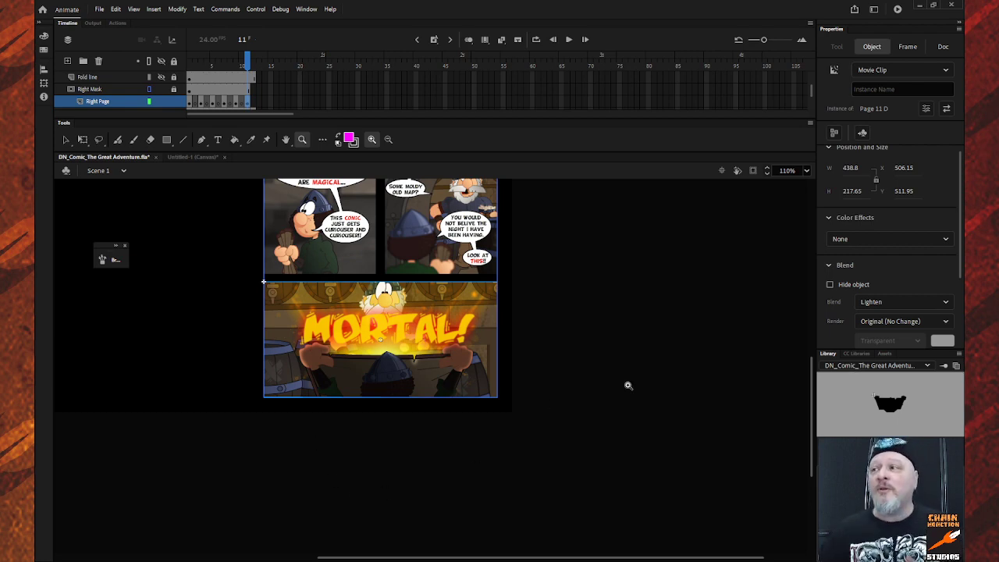
{"action": "scroll", "coordinate": [629, 384], "scroll_direction": "up", "scroll_amount": 4}
{"action": "scroll", "coordinate": [617, 393], "scroll_direction": "down", "scroll_amount": 2}
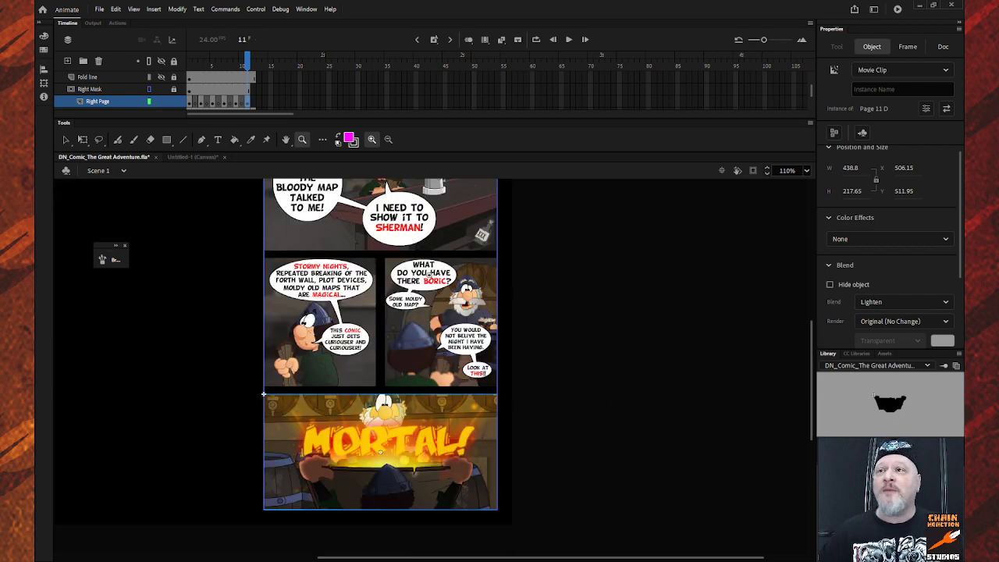
{"action": "scroll", "coordinate": [608, 444], "scroll_direction": "down", "scroll_amount": 2}
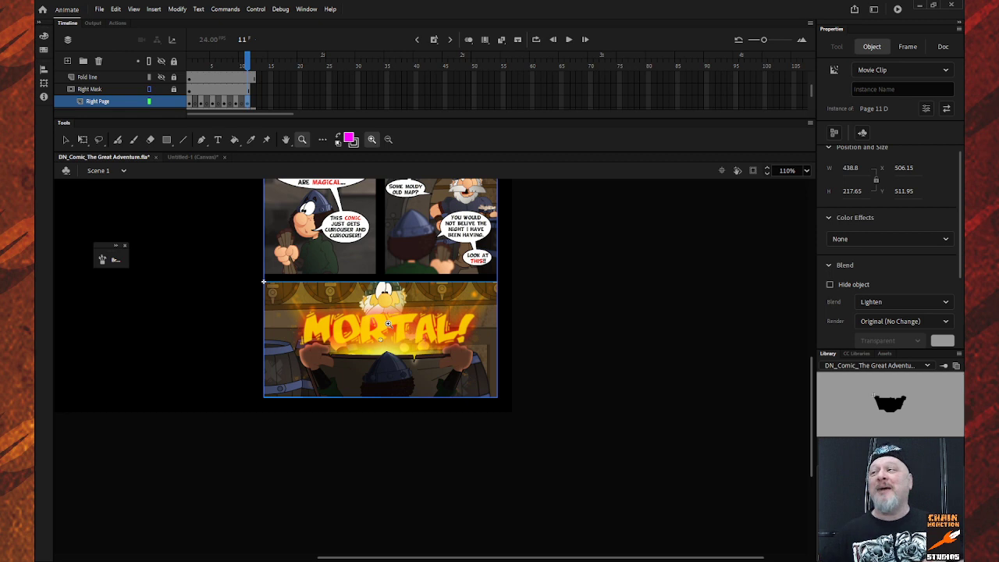
{"action": "scroll", "coordinate": [597, 339], "scroll_direction": "up", "scroll_amount": 3}
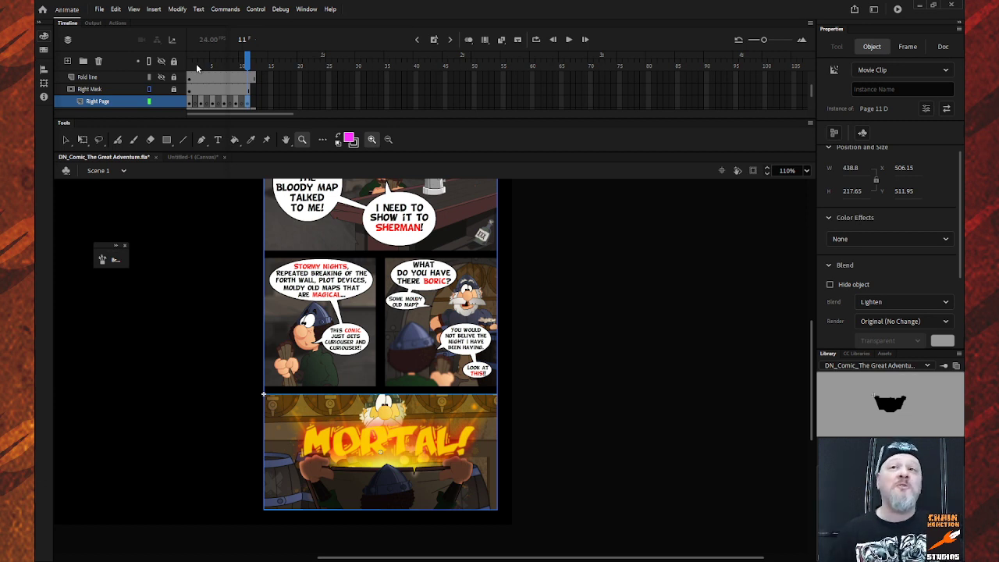
{"action": "left_click", "coordinate": [189, 357]}
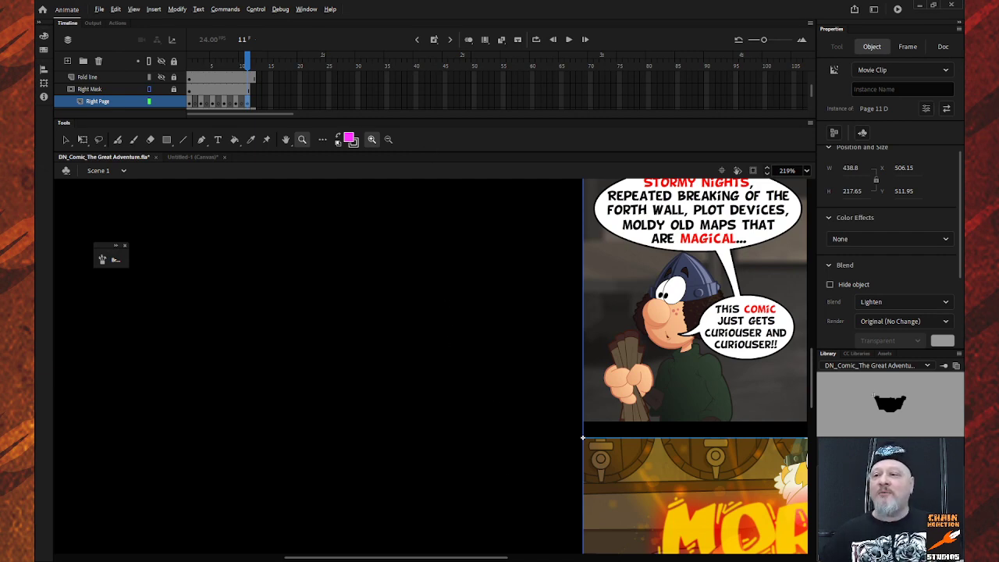
{"action": "left_click_drag", "start_coordinate": [405, 559], "coordinate": [505, 559]}
{"action": "scroll", "coordinate": [514, 418], "scroll_direction": "down", "scroll_amount": 3}
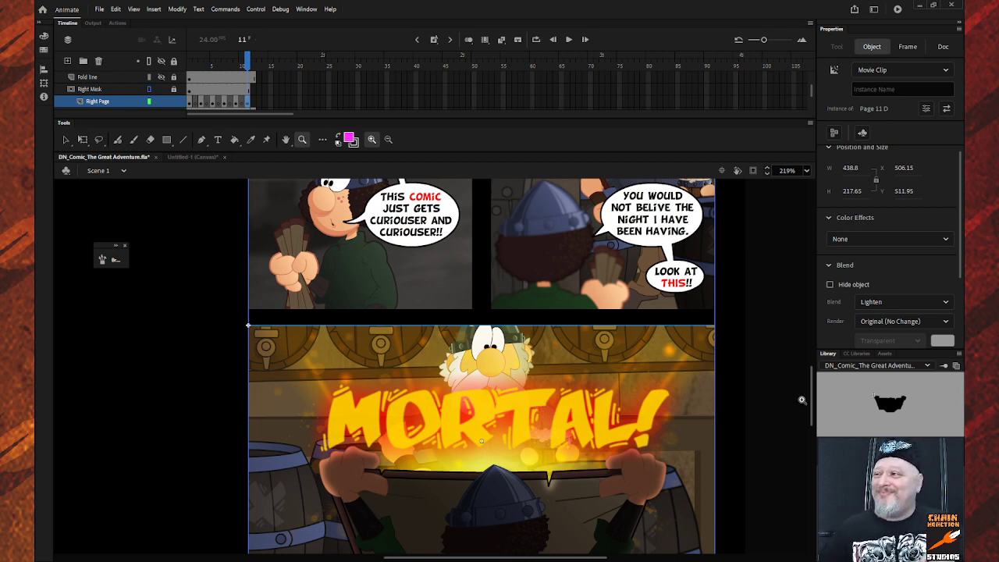
{"action": "mouse_move", "coordinate": [811, 402]}
{"action": "left_mouse_down"}
{"action": "mouse_move", "coordinate": [810, 431]}
{"action": "mouse_move", "coordinate": [808, 415]}
{"action": "left_mouse_up"}
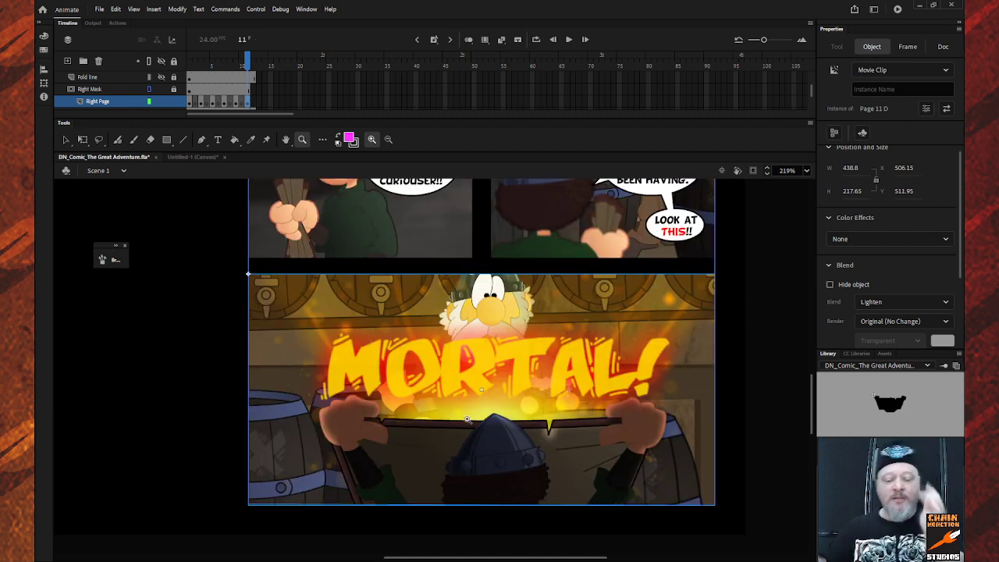
Step: Undo the shadow edits back to the black bitmap pasted over the magenta silhouette in Boric Shadow page 11D
{"action": "double_click", "coordinate": [510, 422]}
{"action": "double_click", "coordinate": [510, 422]}
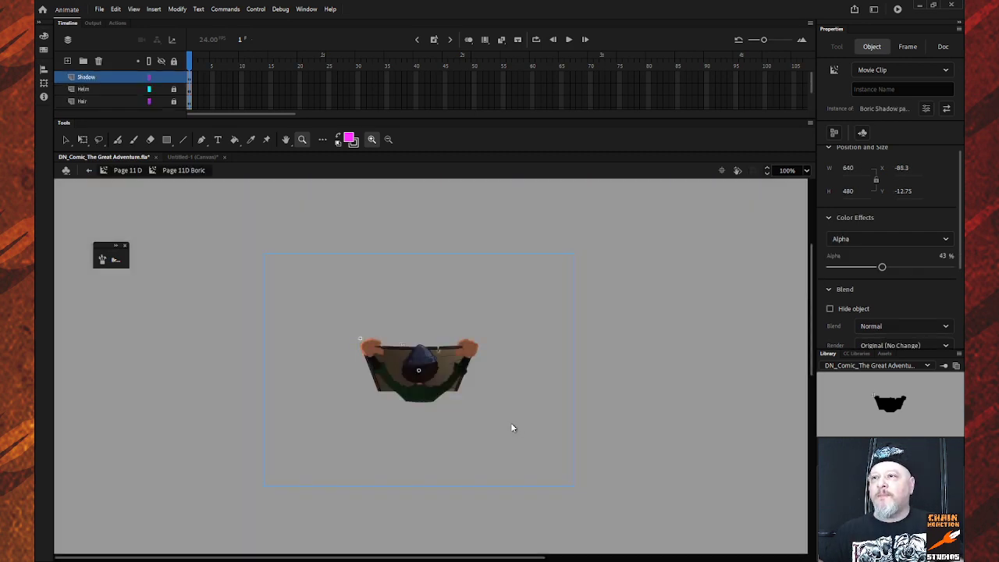
{"action": "double_click", "coordinate": [512, 428]}
{"action": "double_click", "coordinate": [512, 428]}
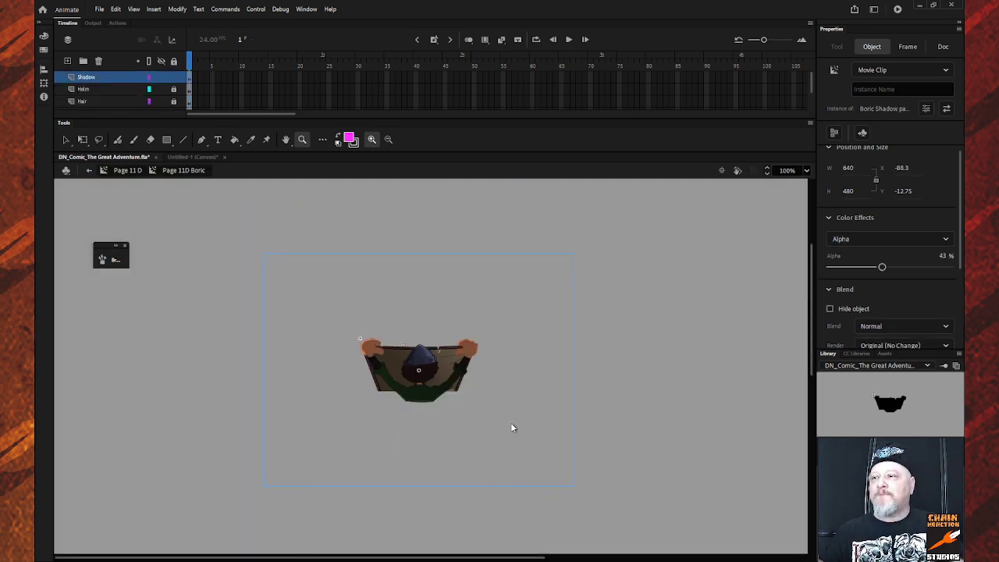
{"action": "double_click", "coordinate": [512, 428]}
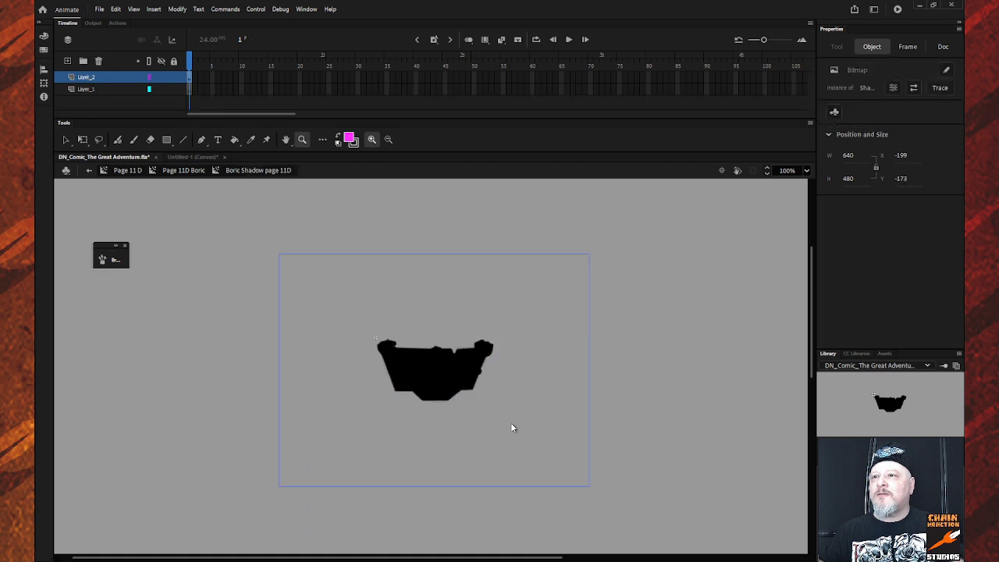
{"action": "key", "text": "ctrl+z"}
{"action": "key", "text": "ctrl+z"}
{"action": "key", "text": "ctrl+z"}
{"action": "key", "text": "ctrl+y"}
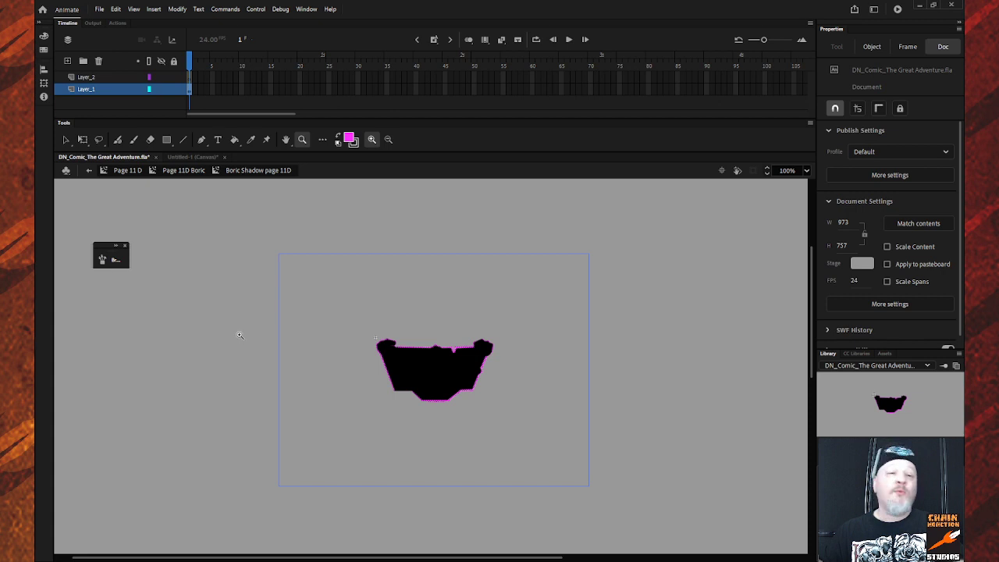
Step: Remove the pasted black bitmap from Layer_1 and fill the magenta silhouette with black
{"action": "key", "text": "v"}
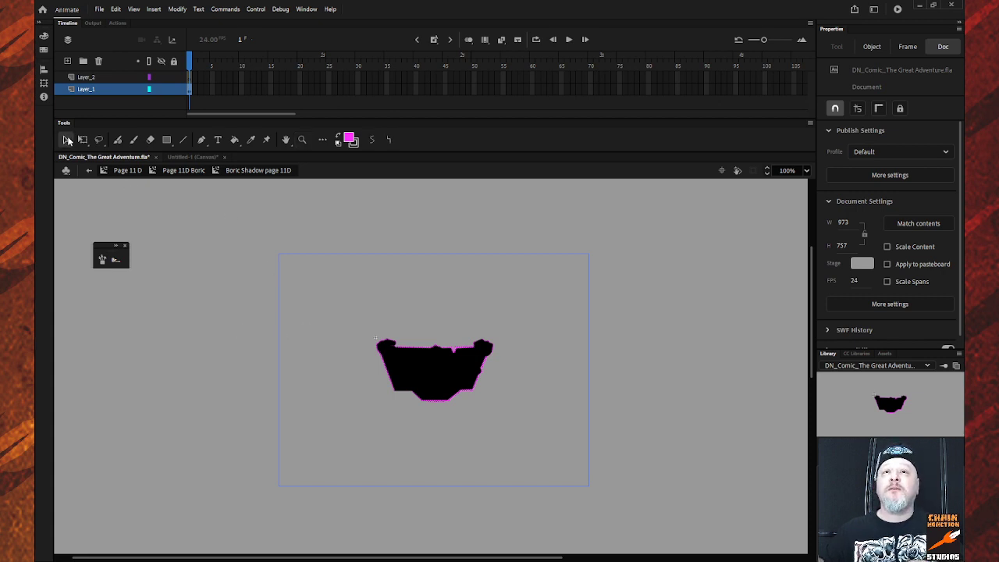
{"action": "left_click", "coordinate": [412, 365]}
{"action": "left_click", "coordinate": [251, 349]}
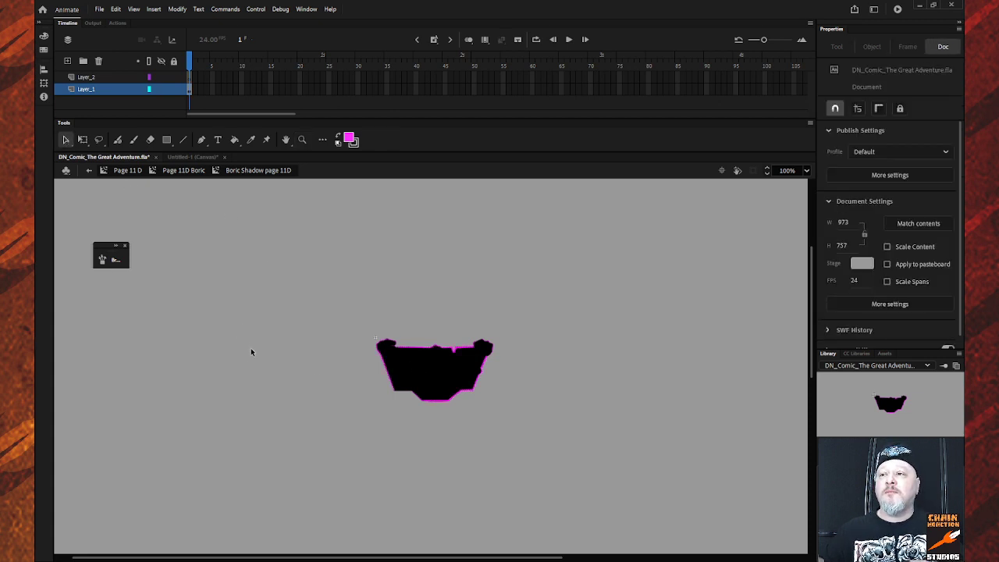
{"action": "left_click", "coordinate": [431, 367]}
{"action": "key", "text": "ctrl+z"}
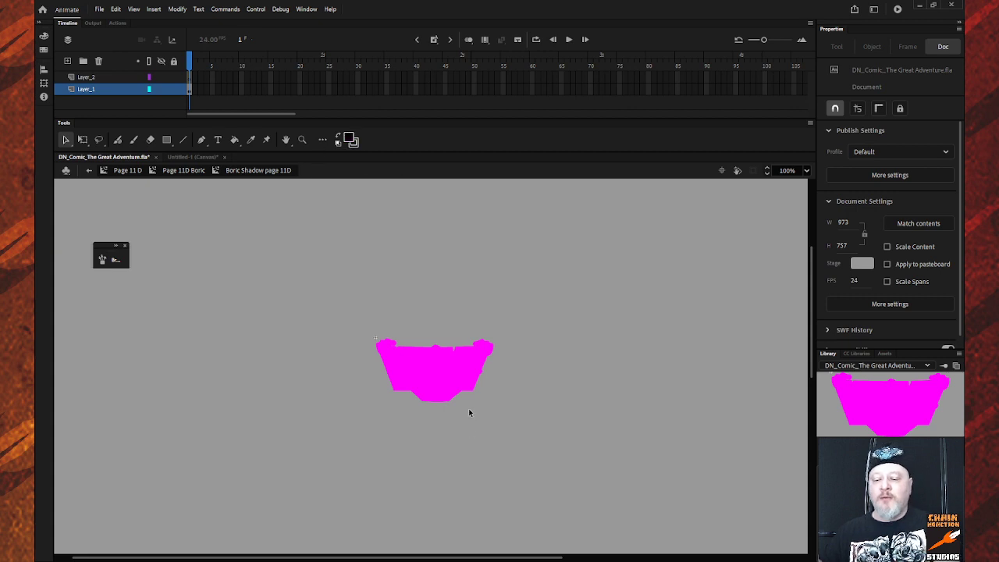
{"action": "key", "text": "k"}
{"action": "left_click", "coordinate": [448, 383]}
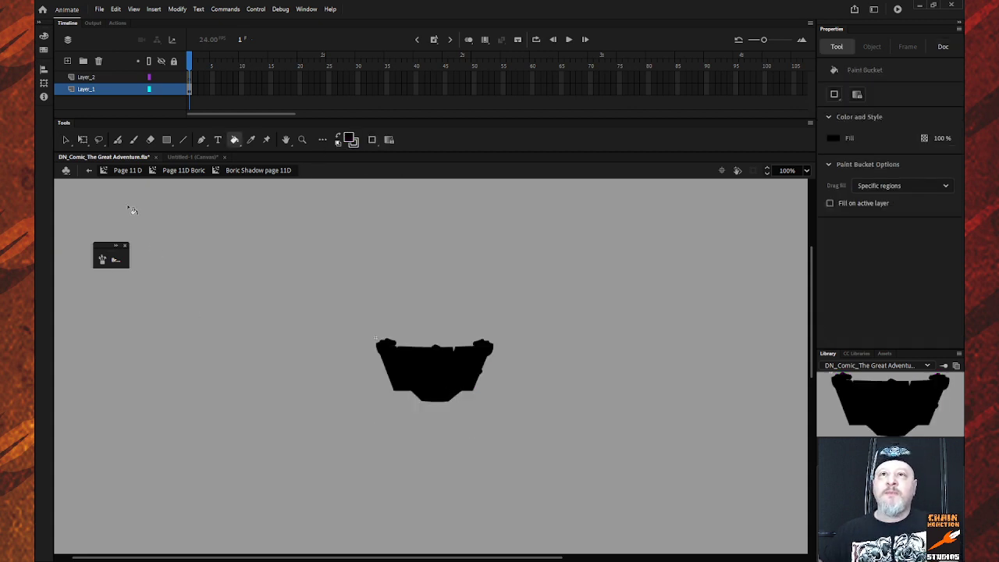
Step: Add a Blur filter with Medium quality to the Shadow clip in Page 11D Boric
{"action": "left_click", "coordinate": [175, 170]}
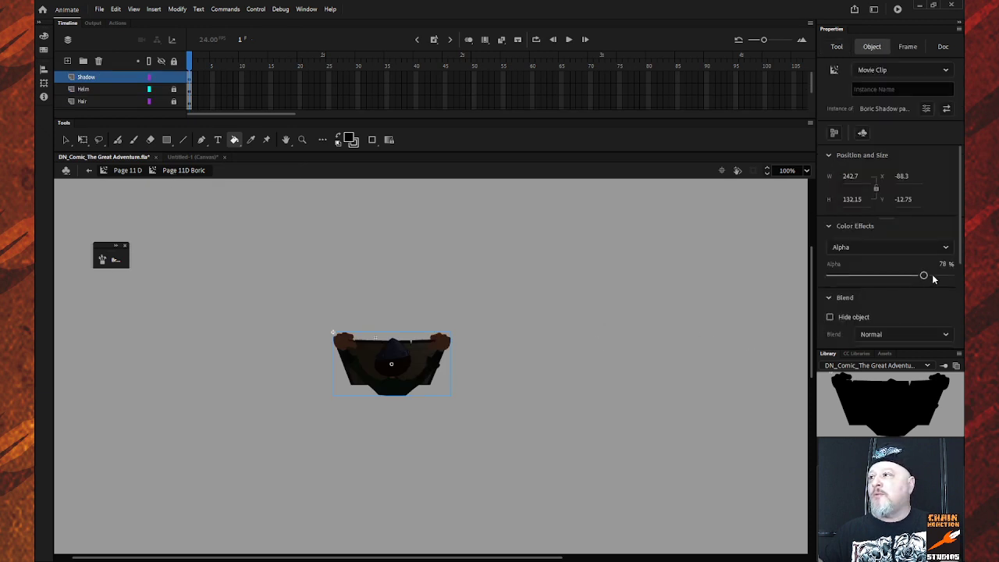
{"action": "scroll", "coordinate": [934, 281], "scroll_direction": "down", "scroll_amount": 2}
{"action": "scroll", "coordinate": [940, 290], "scroll_direction": "down", "scroll_amount": 1}
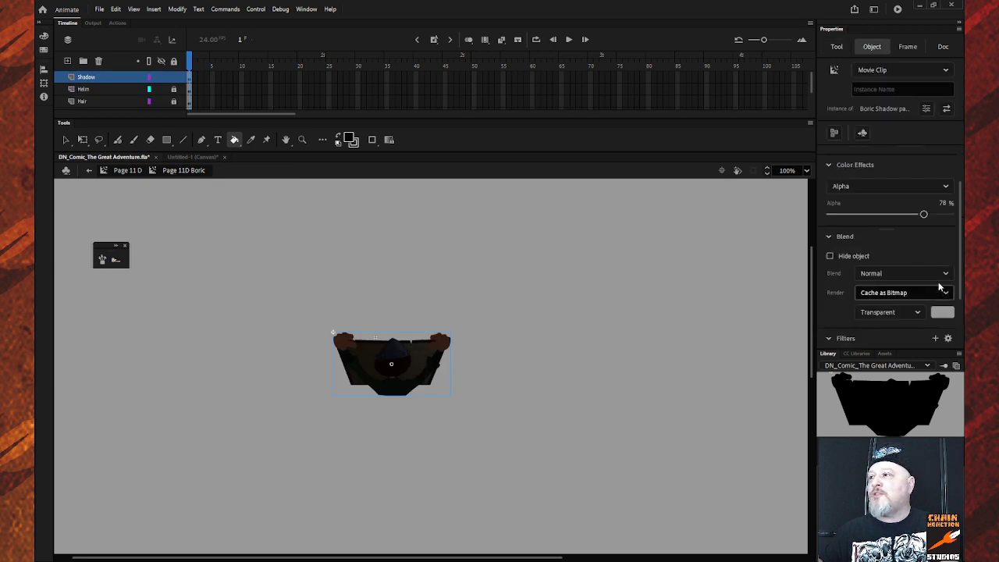
{"action": "left_click", "coordinate": [936, 338]}
{"action": "left_click", "coordinate": [907, 373]}
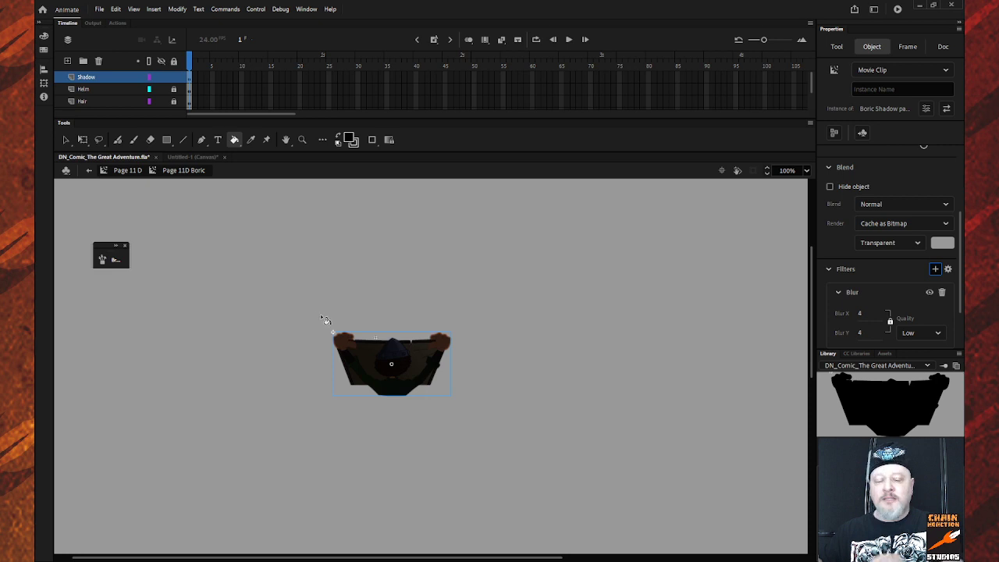
{"action": "key", "text": "z"}
{"action": "left_click_drag", "start_coordinate": [328, 323], "coordinate": [474, 422]}
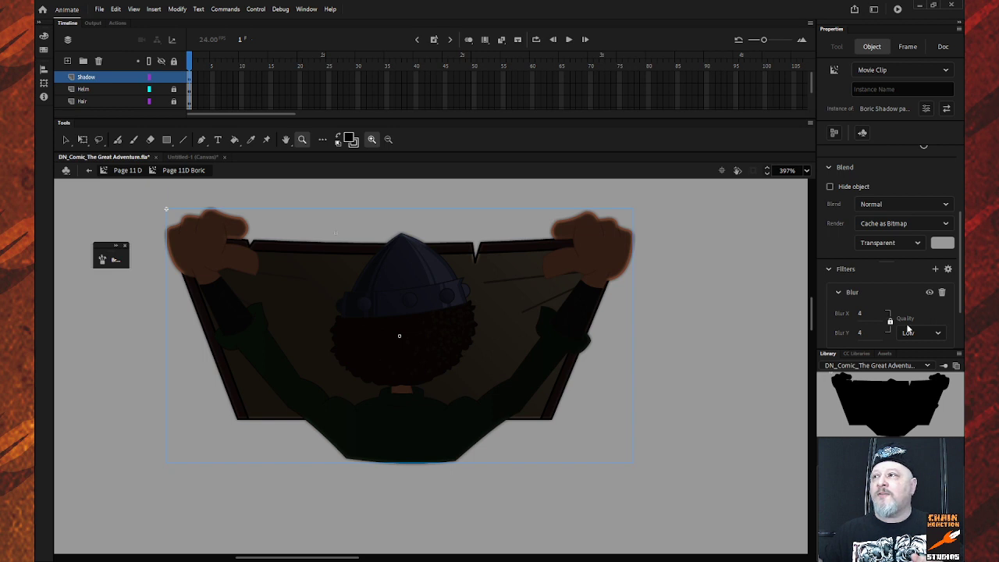
{"action": "left_click", "coordinate": [920, 362]}
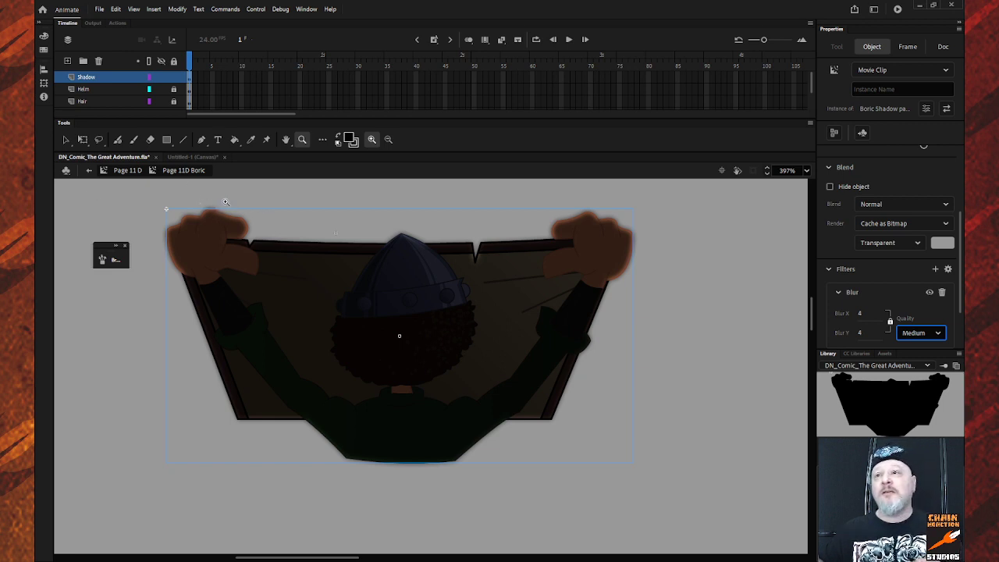
Step: Check the blurred shadow against the glow in Page 11 D and reopen Page 11D Boric for editing
{"action": "left_click", "coordinate": [133, 170]}
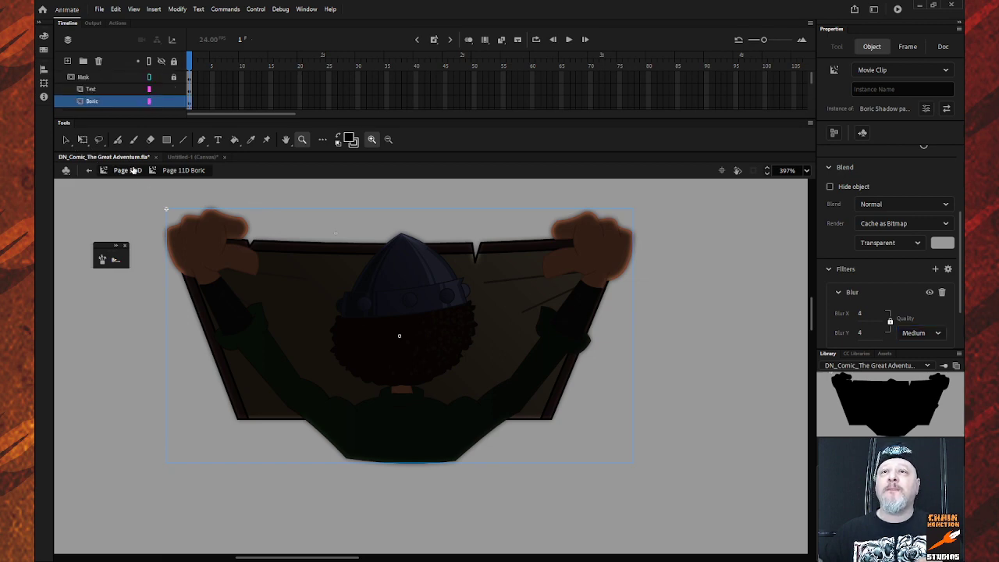
{"action": "scroll", "coordinate": [609, 437], "scroll_direction": "down", "scroll_amount": 3}
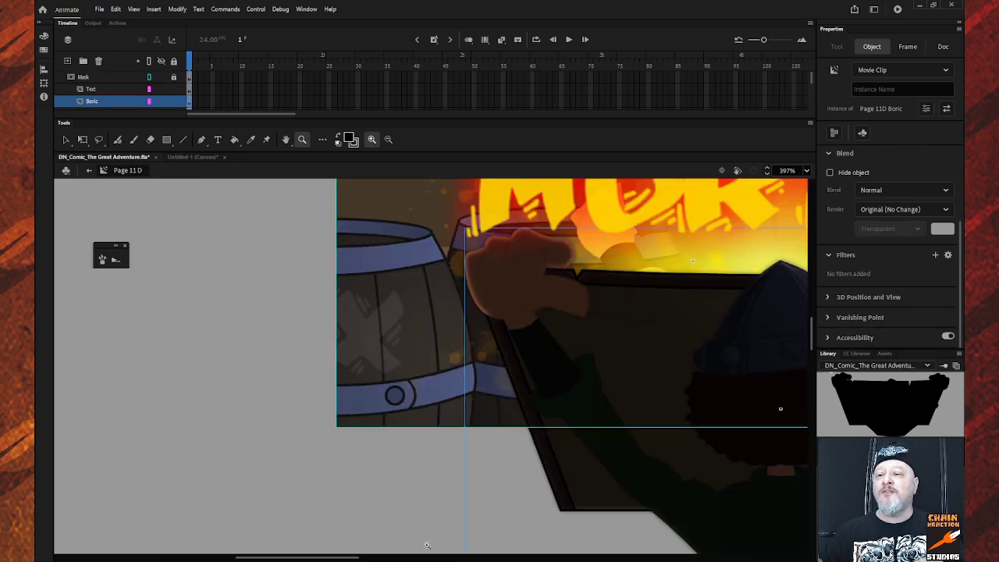
{"action": "left_click_drag", "start_coordinate": [316, 557], "coordinate": [377, 557]}
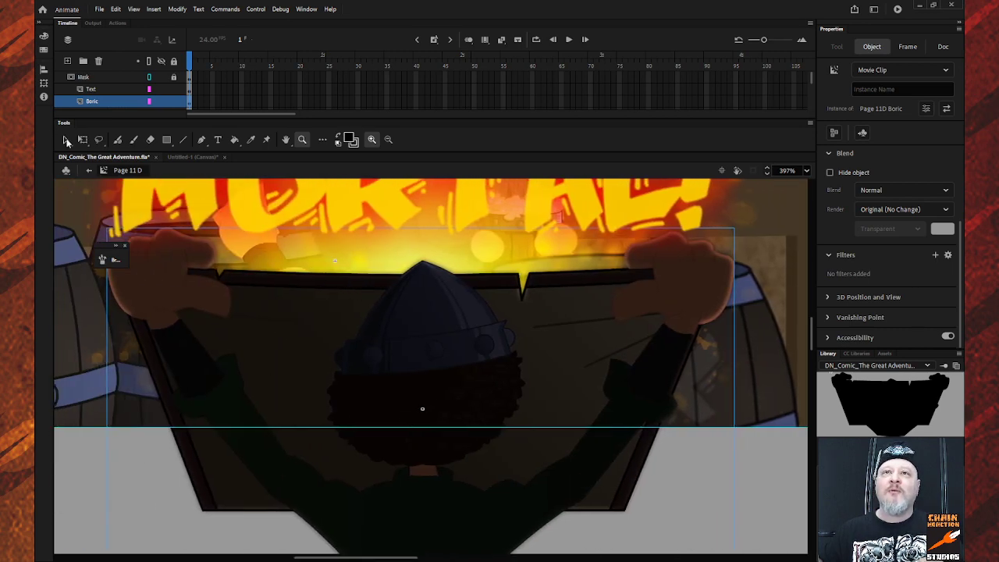
{"action": "key", "text": "v"}
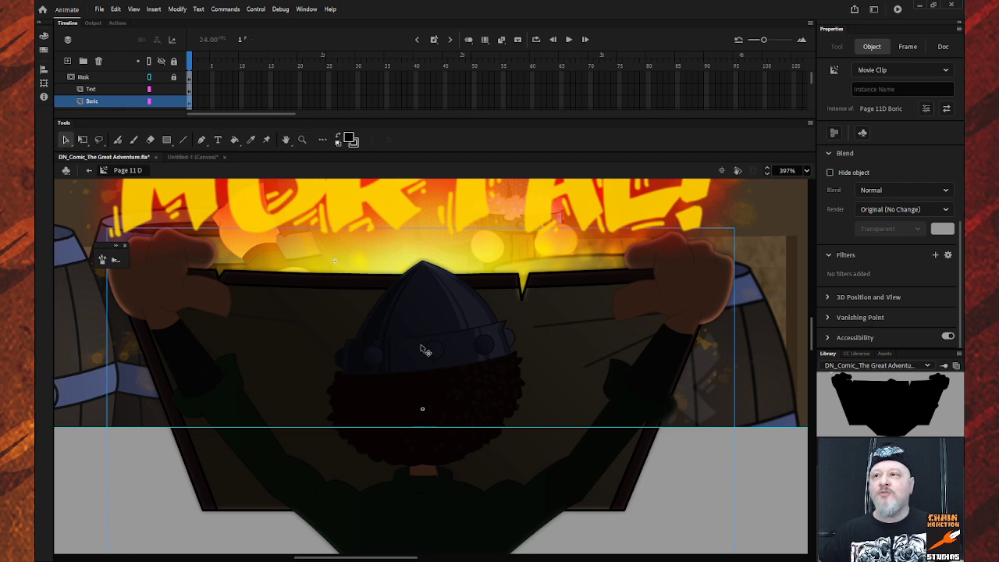
{"action": "double_click", "coordinate": [421, 351]}
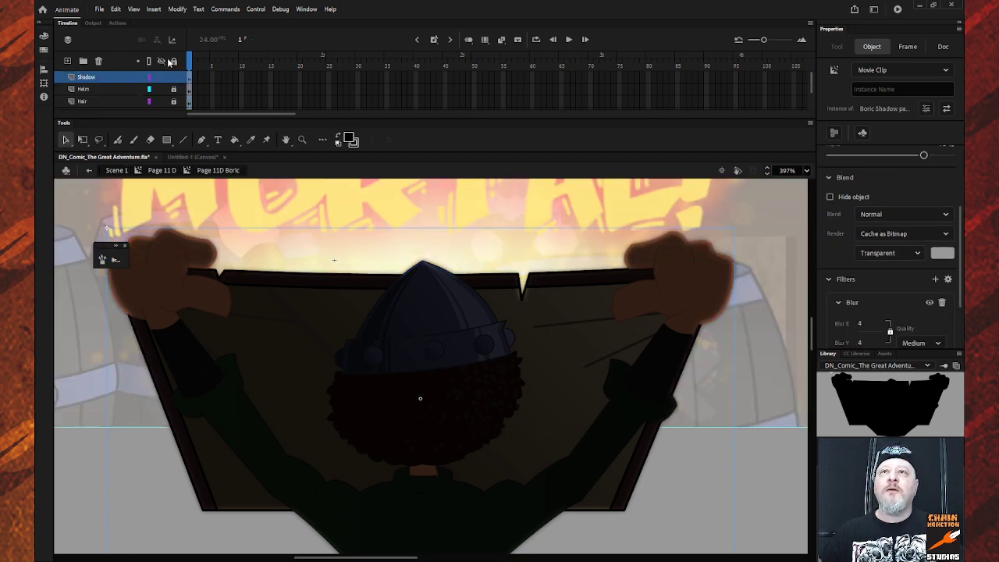
Step: Copy the artwork on all layers from Helm through Map in Page 11D Boric with Shadow hidden, and relock the layers
{"action": "left_click", "coordinate": [161, 77]}
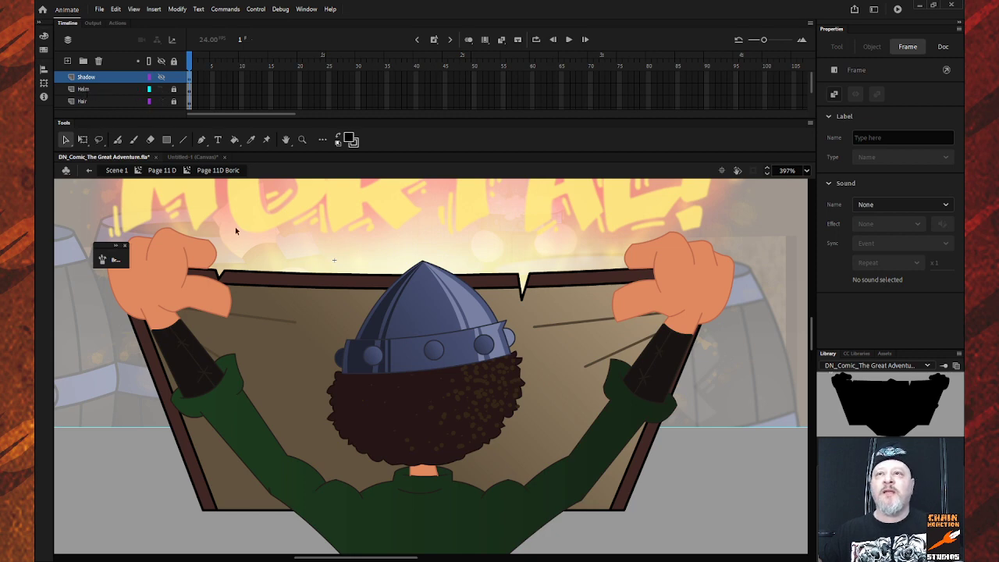
{"action": "left_click", "coordinate": [116, 89]}
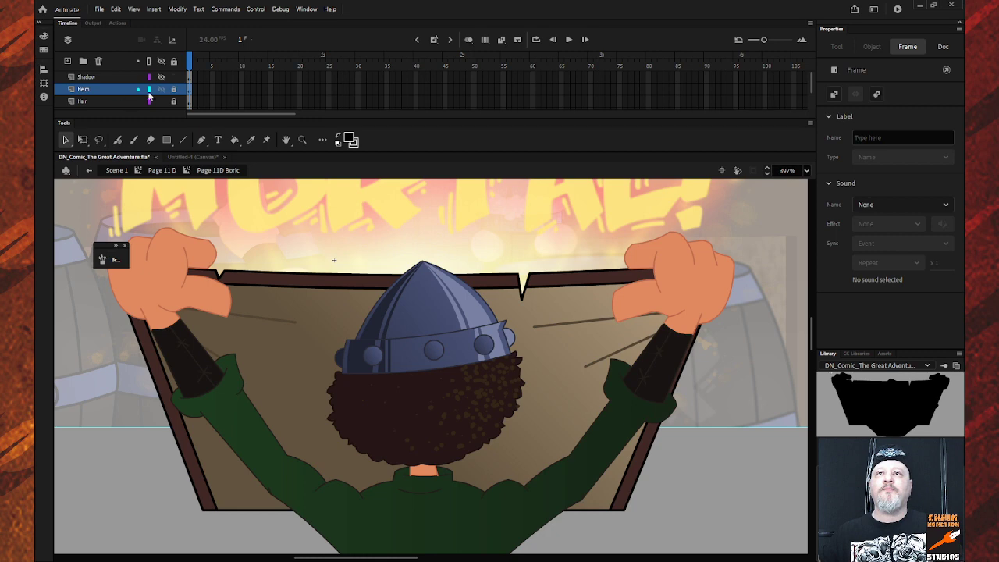
{"action": "left_click", "coordinate": [175, 61]}
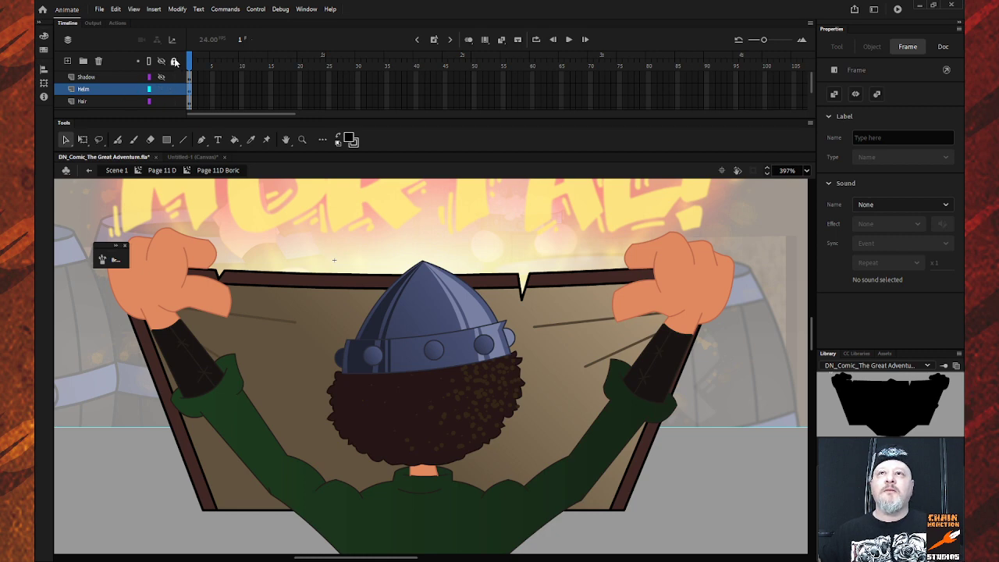
{"action": "left_click", "coordinate": [114, 87]}
{"action": "scroll", "coordinate": [115, 85], "scroll_direction": "down", "scroll_amount": 1}
{"action": "scroll", "coordinate": [117, 88], "scroll_direction": "down", "scroll_amount": 1}
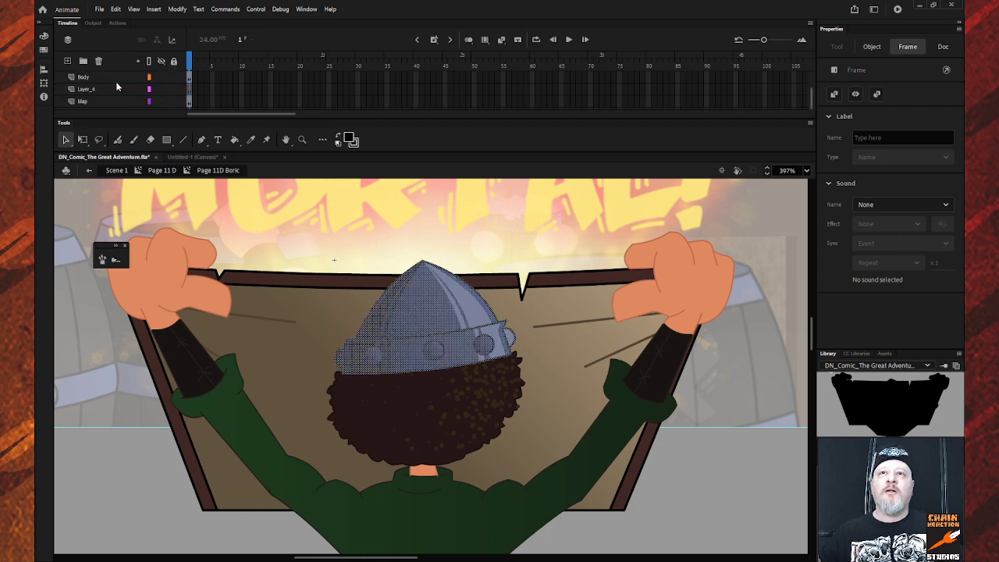
{"action": "left_click", "coordinate": [117, 97], "text": "shift"}
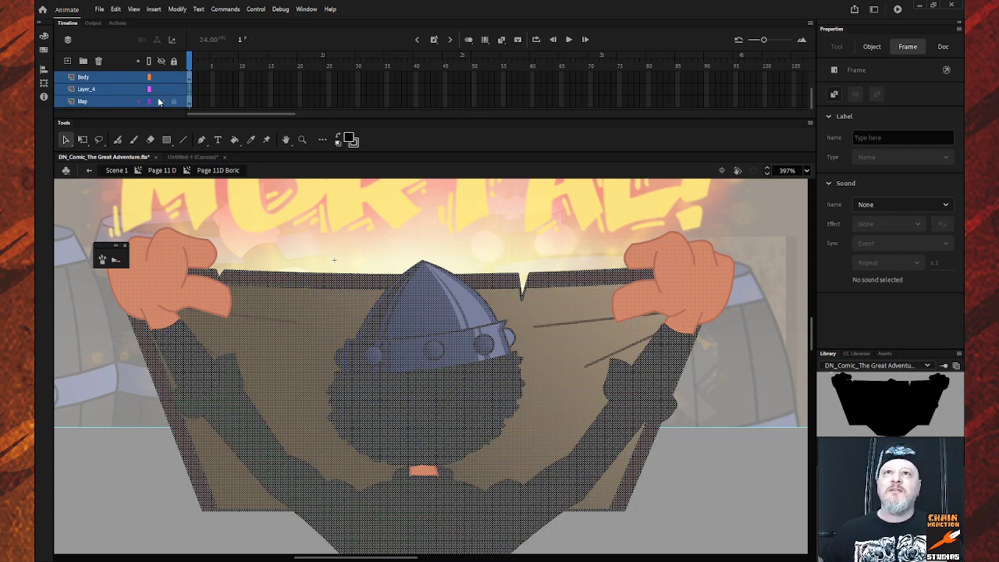
{"action": "scroll", "coordinate": [158, 101], "scroll_direction": "up", "scroll_amount": 1}
{"action": "key", "text": "ctrl+shift+a"}
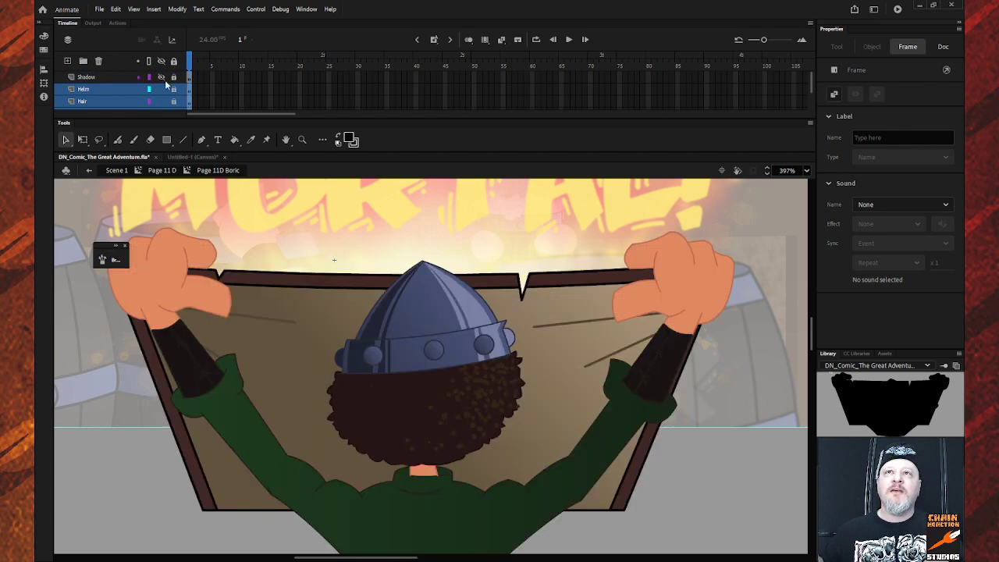
Step: Show the Shadow layer again and paste the copied artwork onto Layer_2 inside Boric Shadow page 11D
{"action": "left_click", "coordinate": [160, 77]}
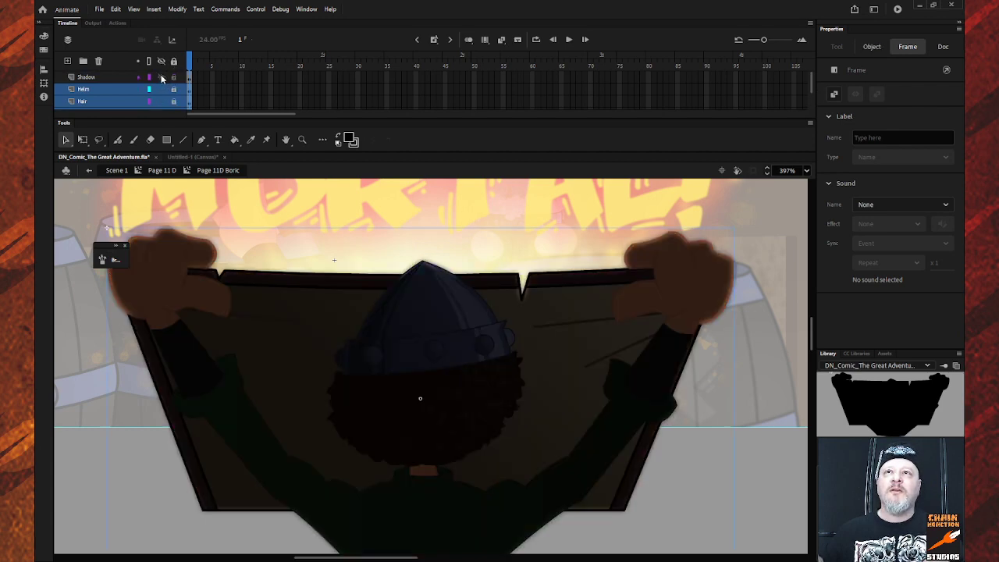
{"action": "double_click", "coordinate": [390, 358]}
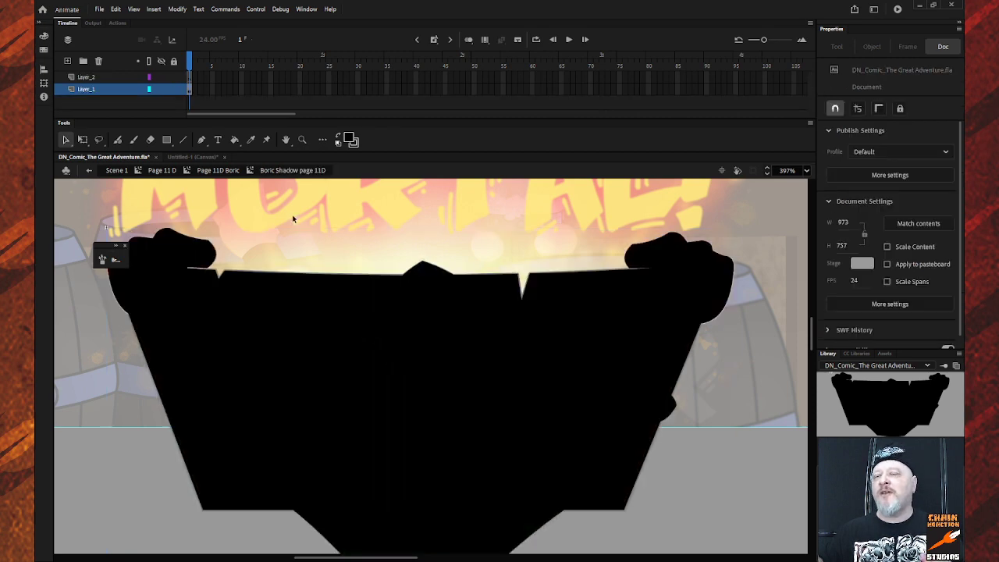
{"action": "left_click", "coordinate": [108, 76]}
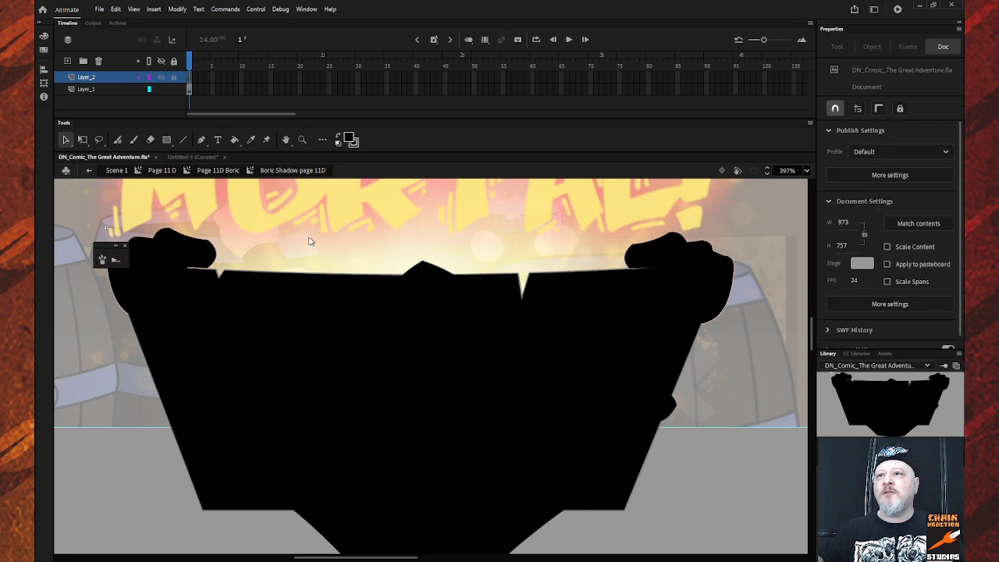
{"action": "key", "text": "ctrl+shift+v"}
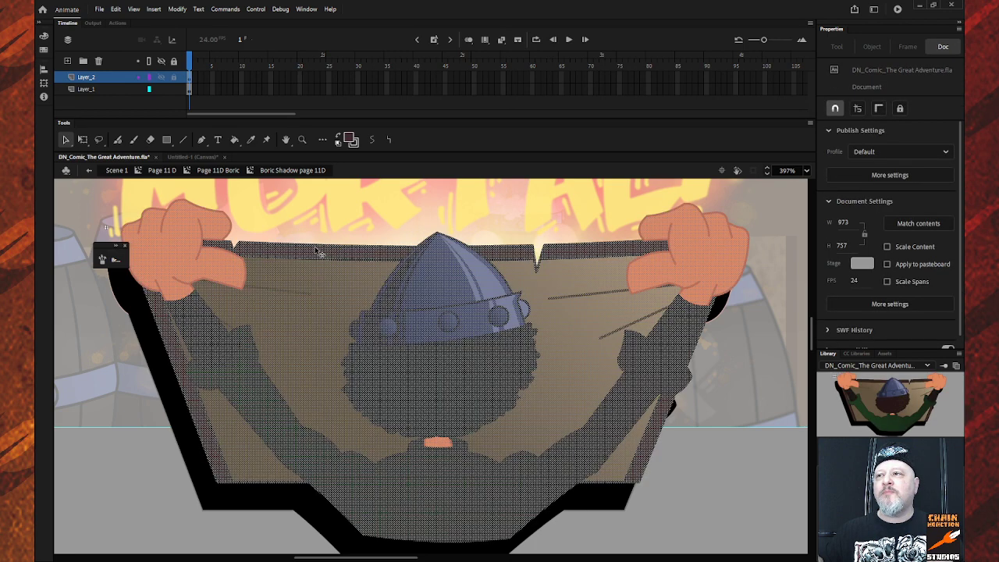
Step: Move the pasted artwork over the black silhouette to line up their outlines, and lock Layer_1
{"action": "left_click_drag", "start_coordinate": [266, 323], "coordinate": [264, 328]}
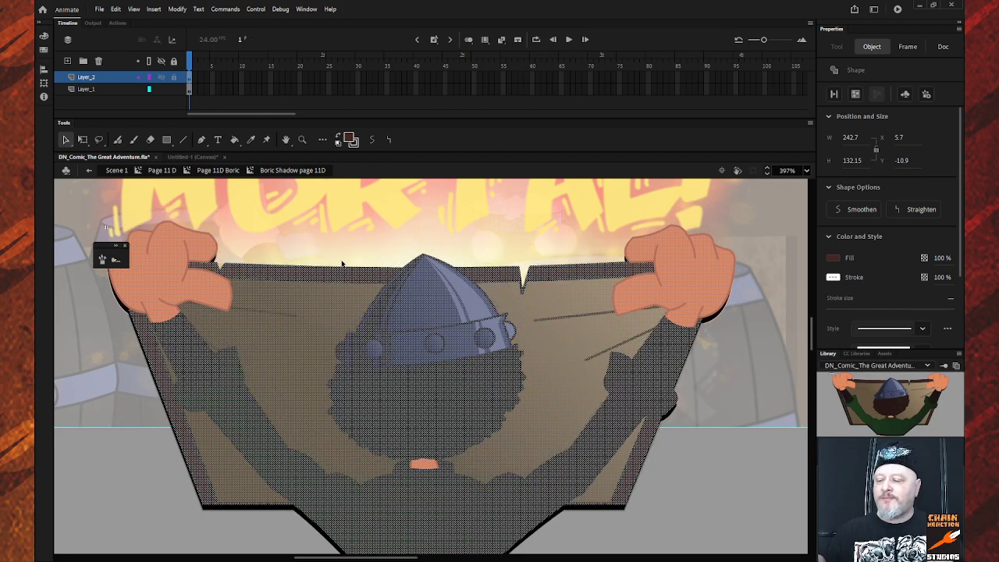
{"action": "left_click", "coordinate": [943, 50]}
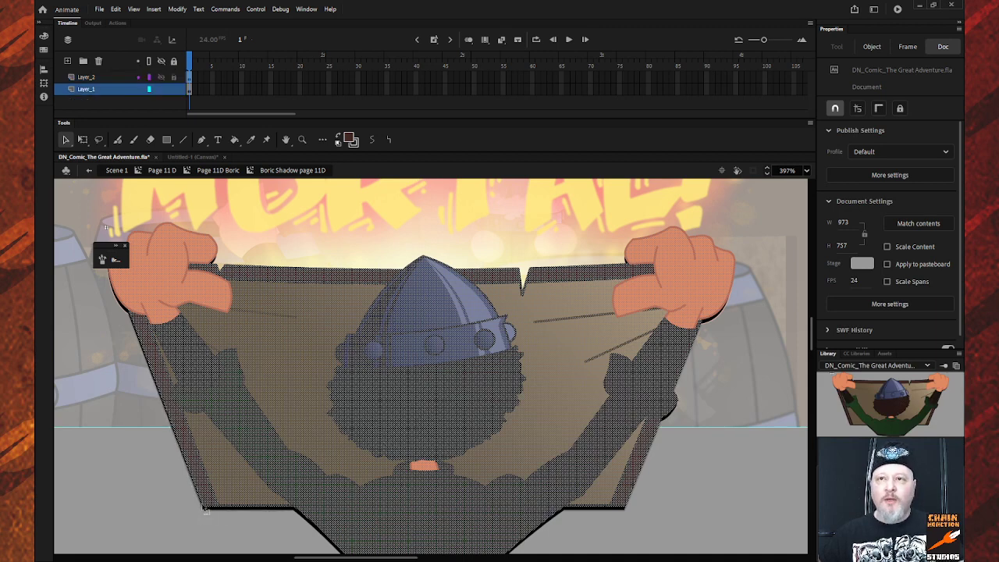
{"action": "left_click", "coordinate": [178, 89]}
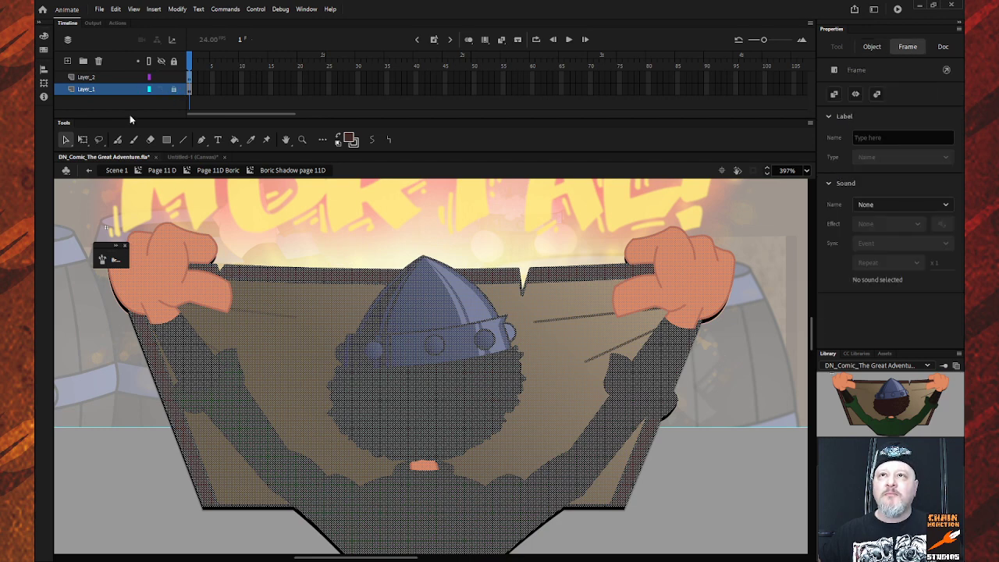
Step: Select Layer_2 and delete the skin fill of the character's left-side hand
{"action": "left_click", "coordinate": [117, 78]}
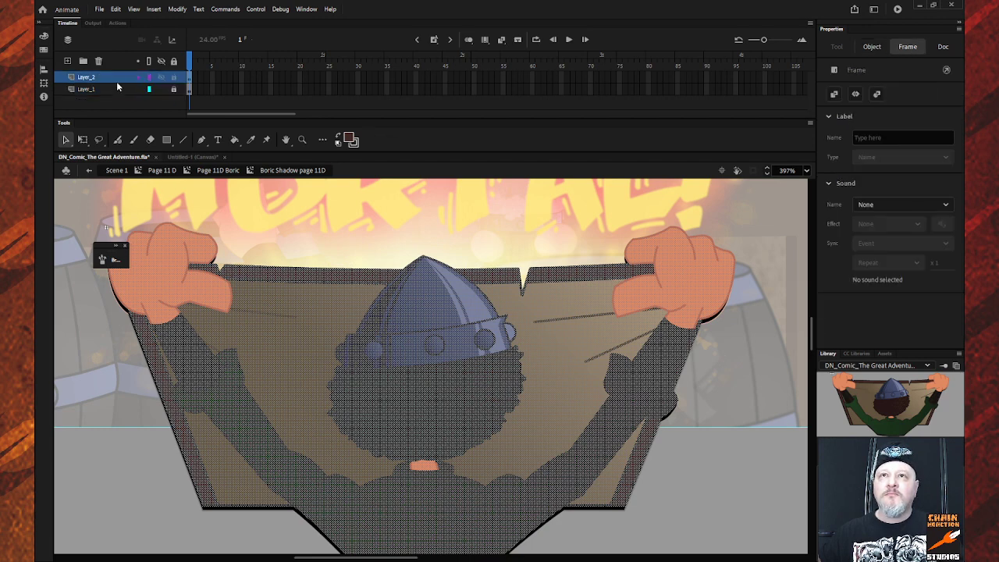
{"action": "left_click", "coordinate": [207, 513]}
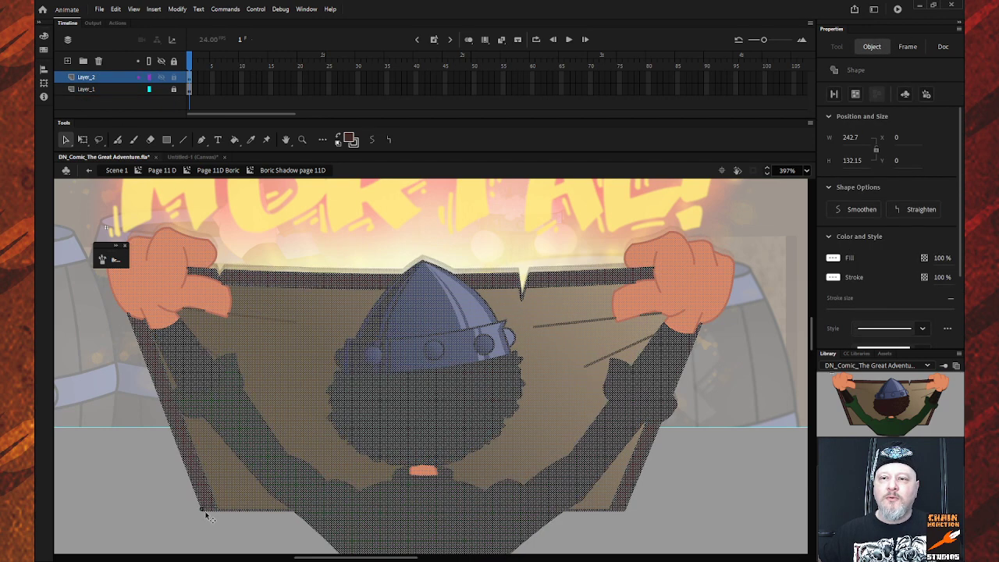
{"action": "left_click", "coordinate": [509, 215]}
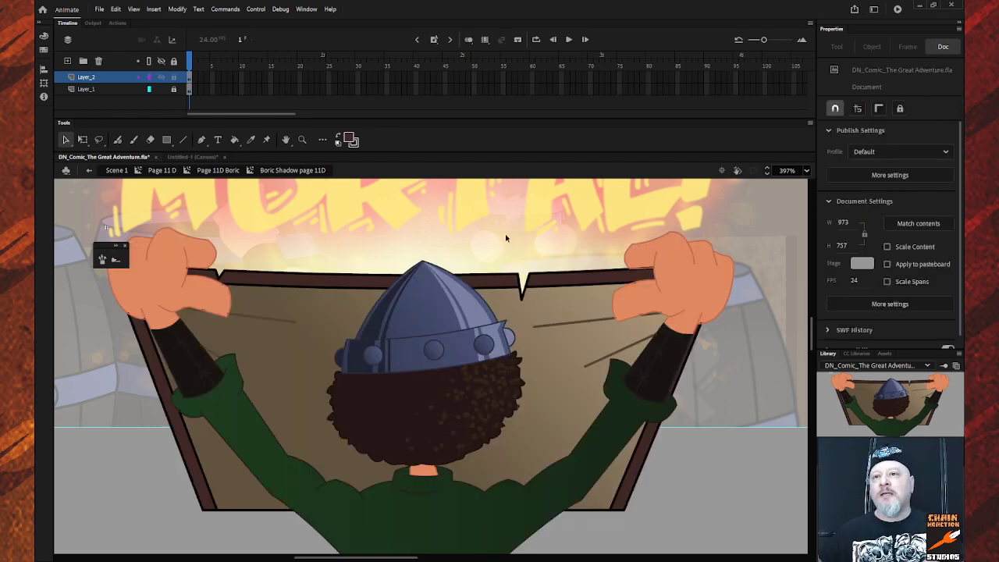
{"action": "left_click", "coordinate": [146, 293]}
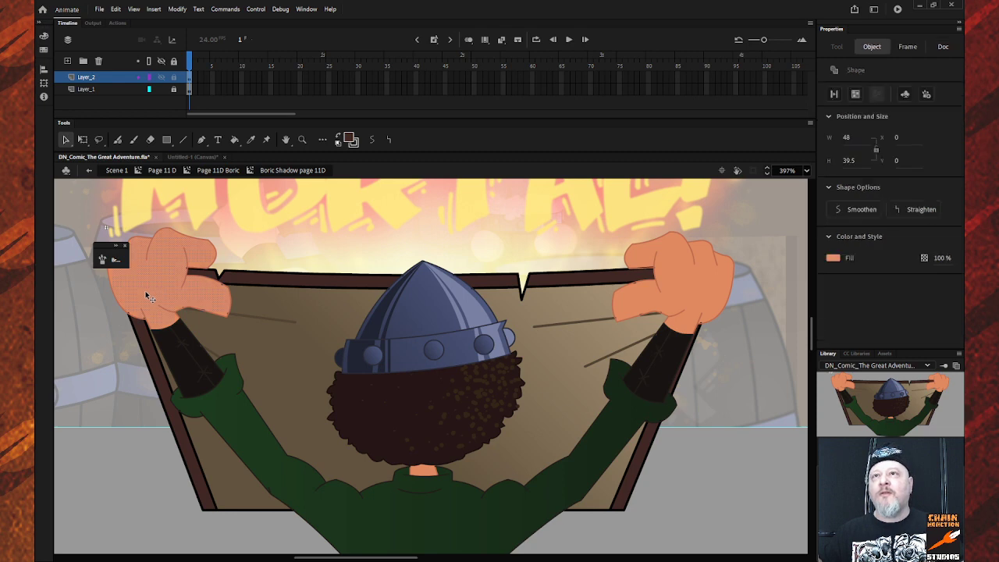
{"action": "key", "text": "Delete"}
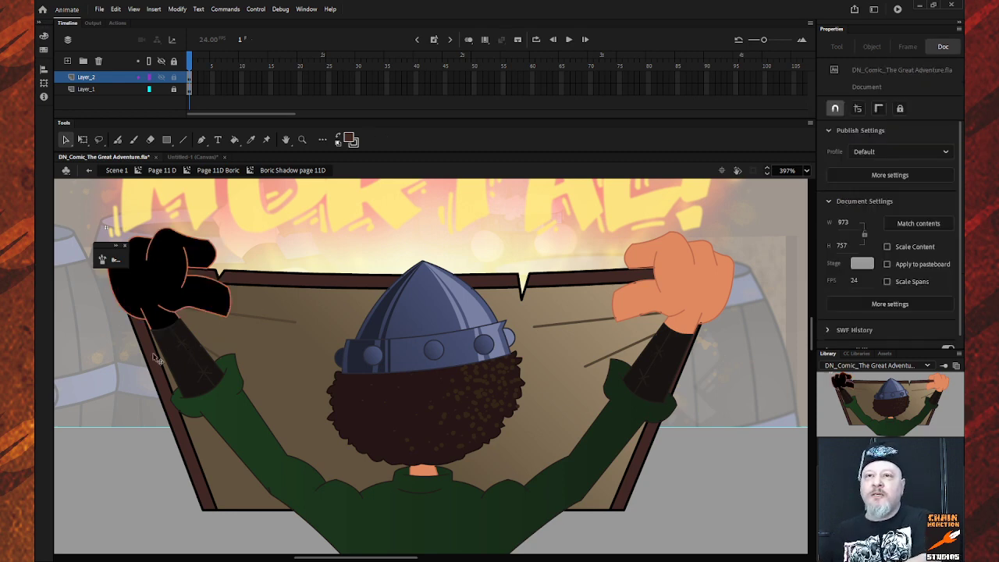
Step: Delete the fills of the scroll's brown left border, the left bracer and the tan sliver beside that bracer
{"action": "left_click", "coordinate": [159, 361]}
{"action": "left_click", "coordinate": [178, 365]}
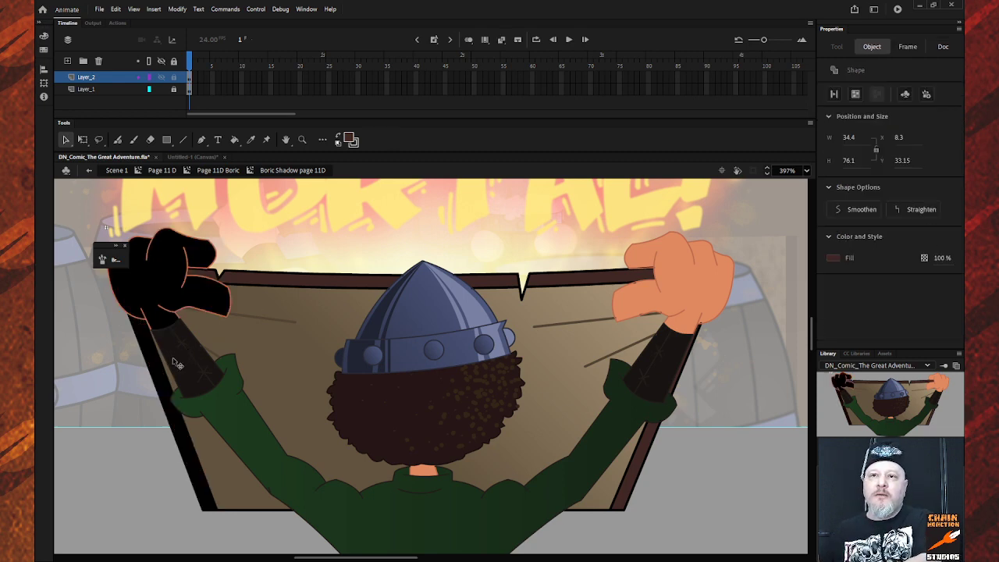
{"action": "left_click", "coordinate": [201, 364]}
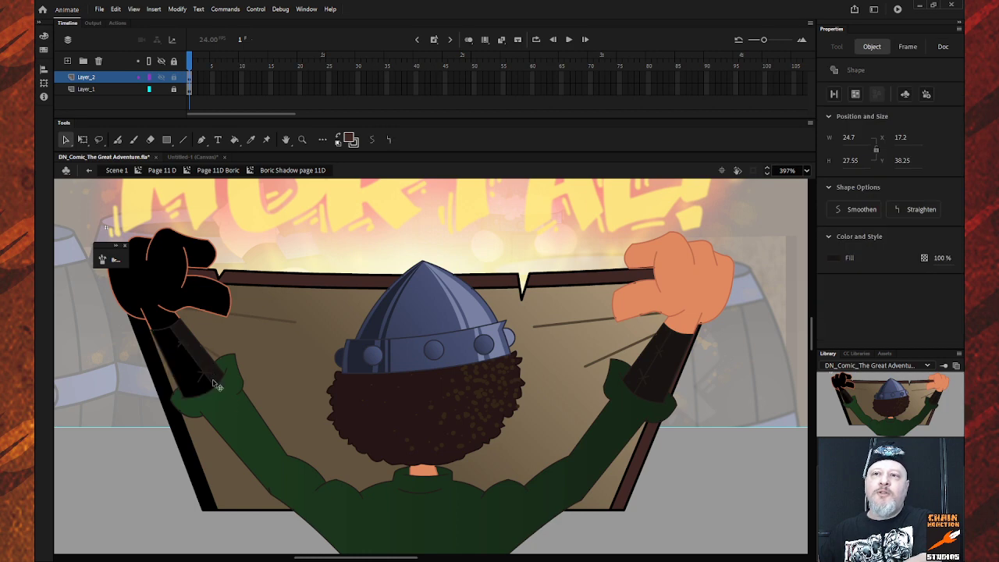
{"action": "left_click", "coordinate": [173, 380]}
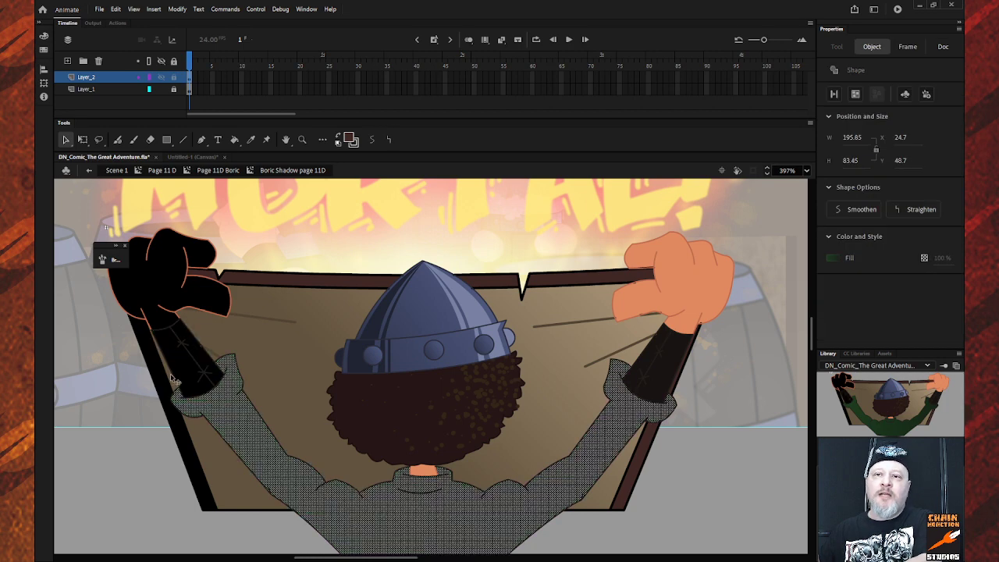
{"action": "left_click", "coordinate": [175, 383]}
{"action": "left_click", "coordinate": [176, 384]}
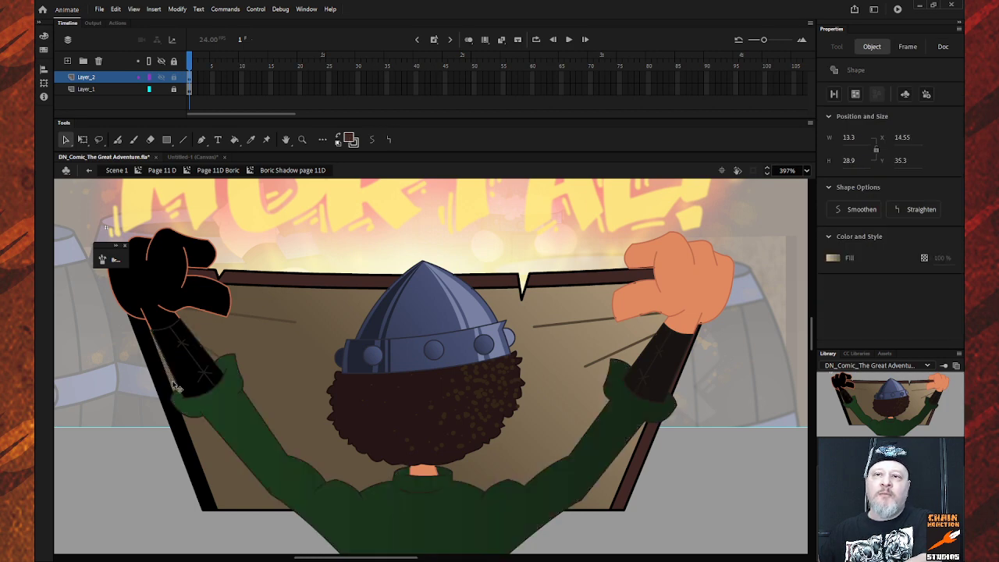
Step: Delete the tan panel fill left of the head and the brown top border fills left of the helmet
{"action": "left_click", "coordinate": [266, 363]}
{"action": "left_click", "coordinate": [267, 298]}
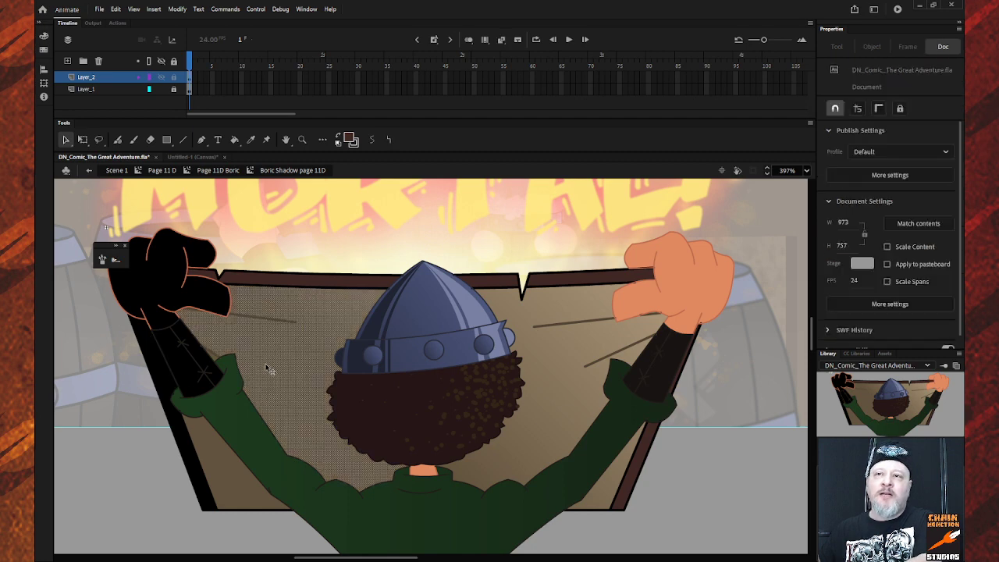
{"action": "left_click", "coordinate": [211, 275]}
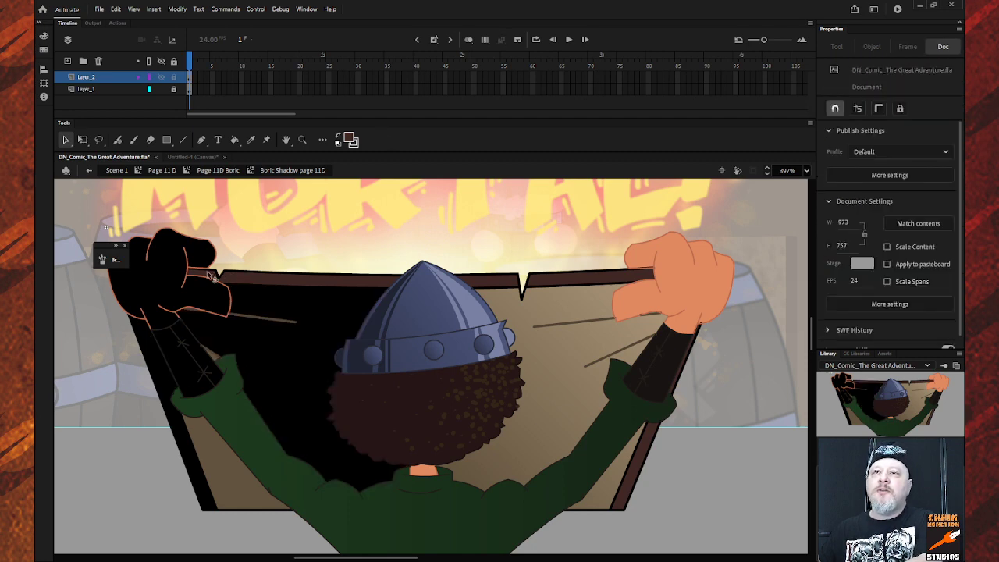
{"action": "left_click", "coordinate": [216, 275]}
{"action": "left_click", "coordinate": [445, 366]}
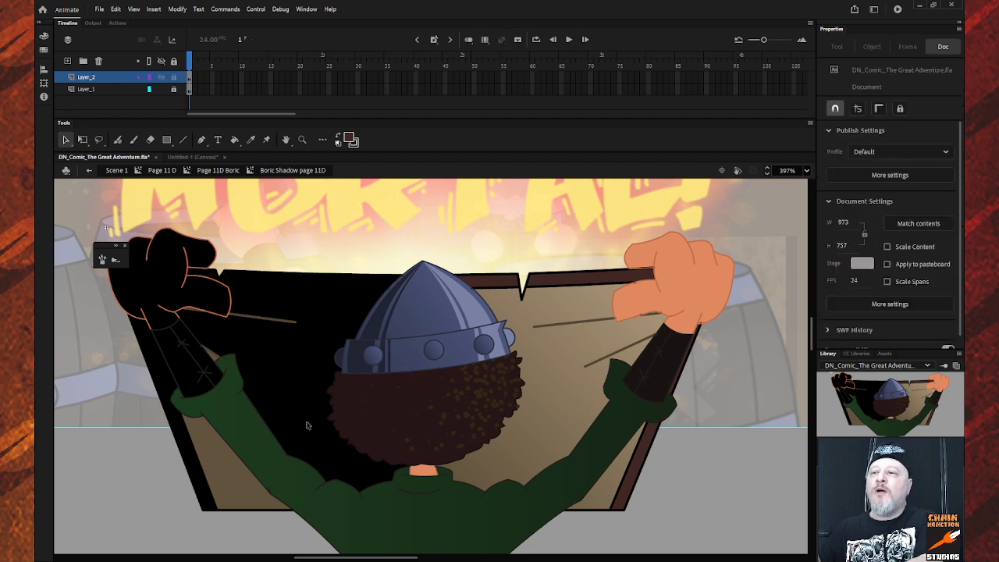
Step: Delete the tan piece at the left cuff, the green shirt fill and the lower-left tan panel fill
{"action": "left_click", "coordinate": [218, 363]}
{"action": "left_click", "coordinate": [234, 427]}
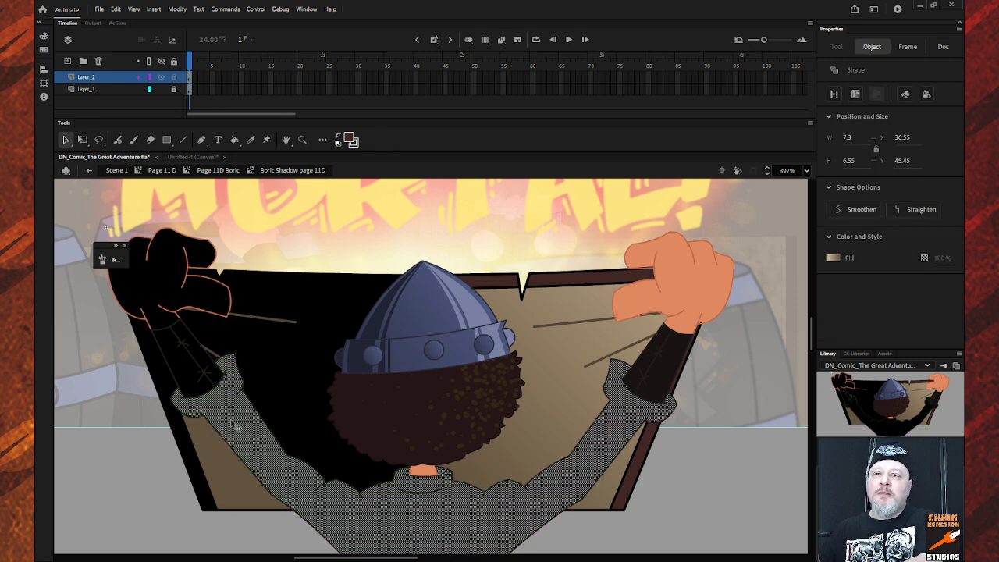
{"action": "key", "text": "Delete"}
{"action": "left_click", "coordinate": [225, 483]}
{"action": "key", "text": "Delete"}
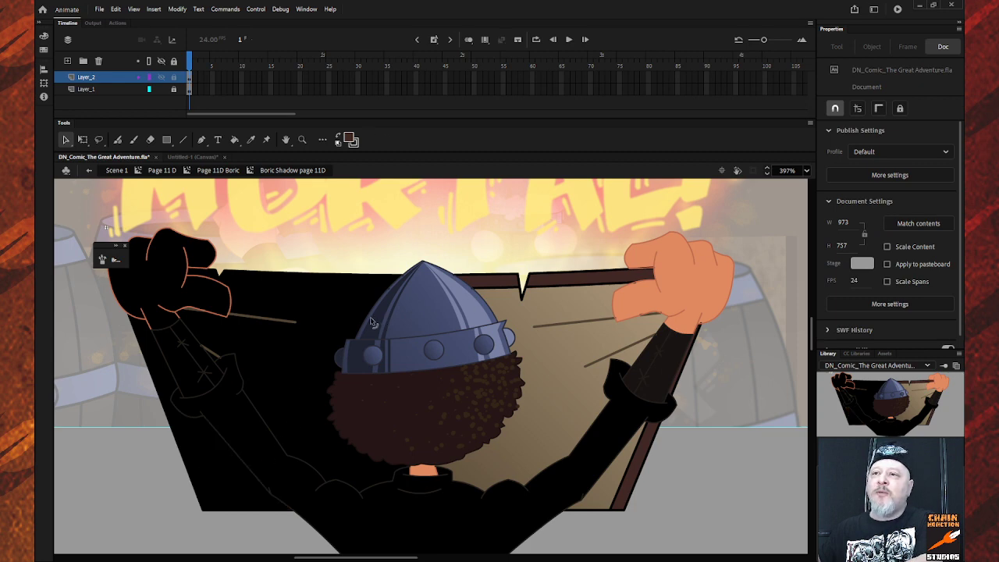
Step: Delete the blue fills of the left and centre sections of the helmet dome
{"action": "left_click", "coordinate": [372, 323]}
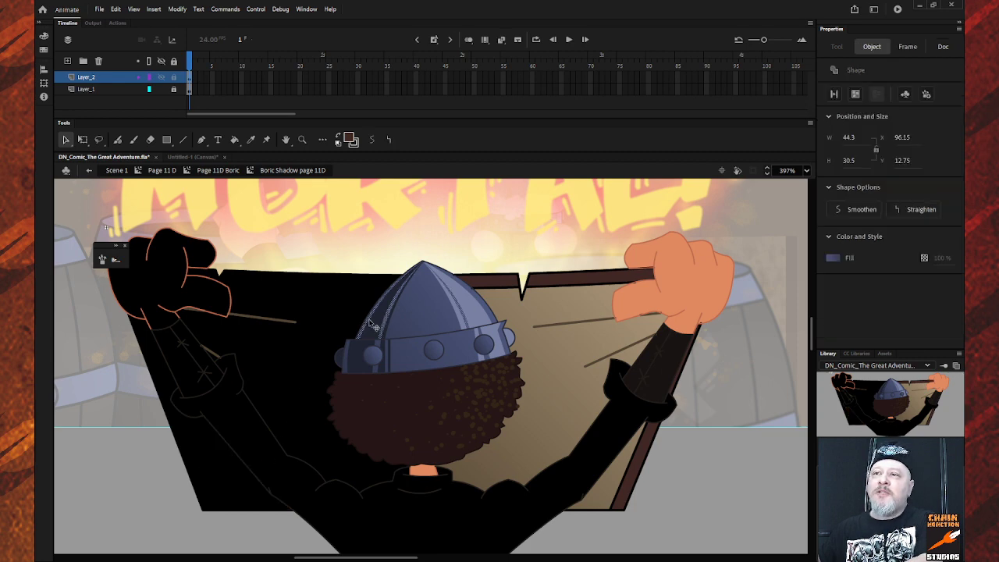
{"action": "key", "text": "Escape"}
{"action": "left_click", "coordinate": [378, 322]}
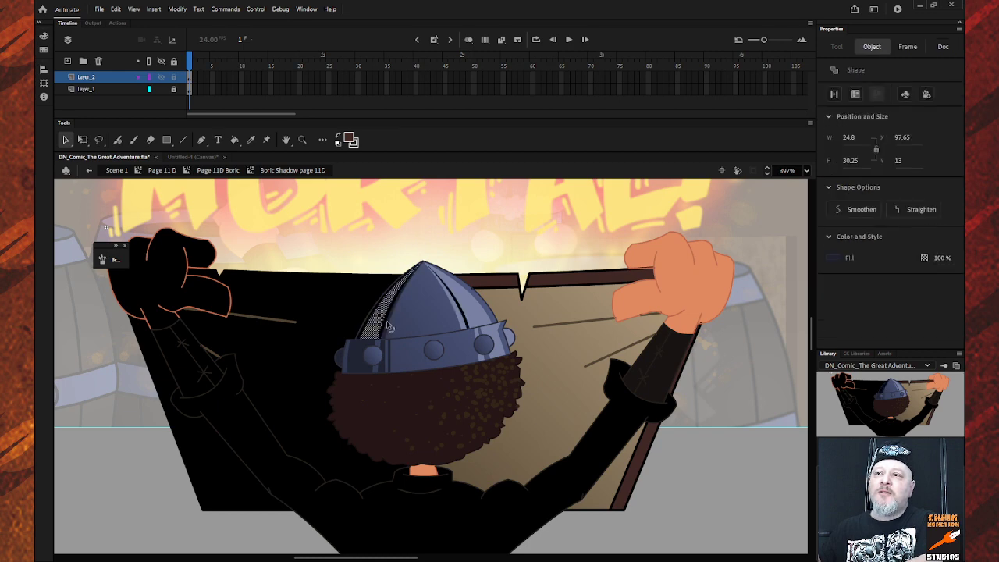
{"action": "key", "text": "Escape"}
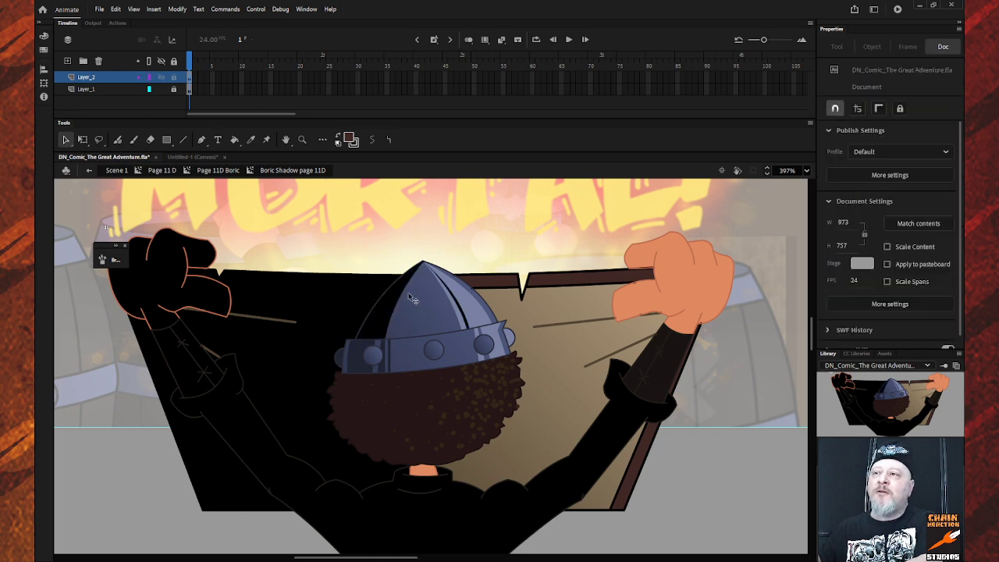
{"action": "left_click", "coordinate": [412, 300]}
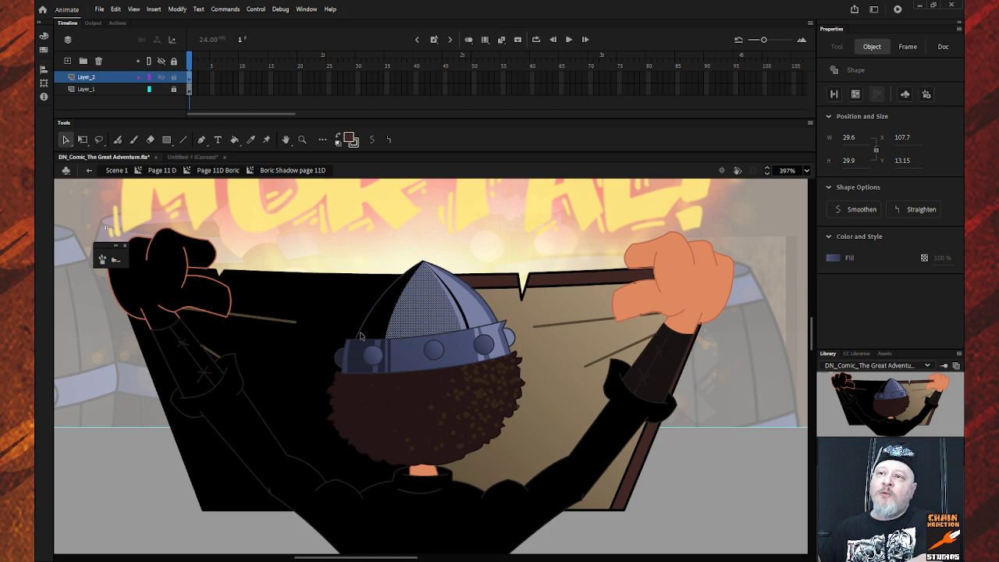
{"action": "key", "text": "Delete"}
{"action": "key", "text": "Escape"}
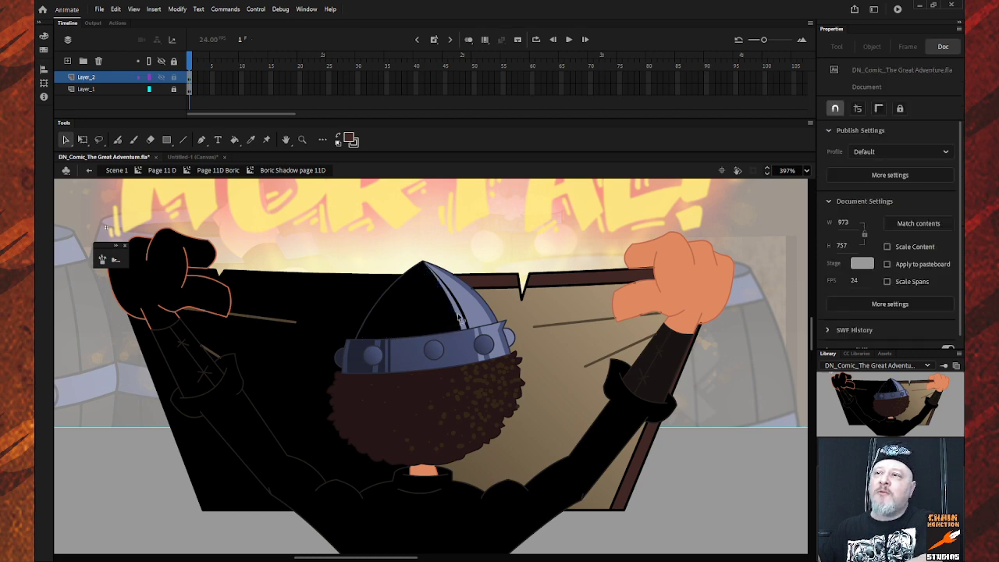
Step: Delete the highlight and remaining blue fills on the right side of the helmet dome
{"action": "left_click", "coordinate": [462, 310]}
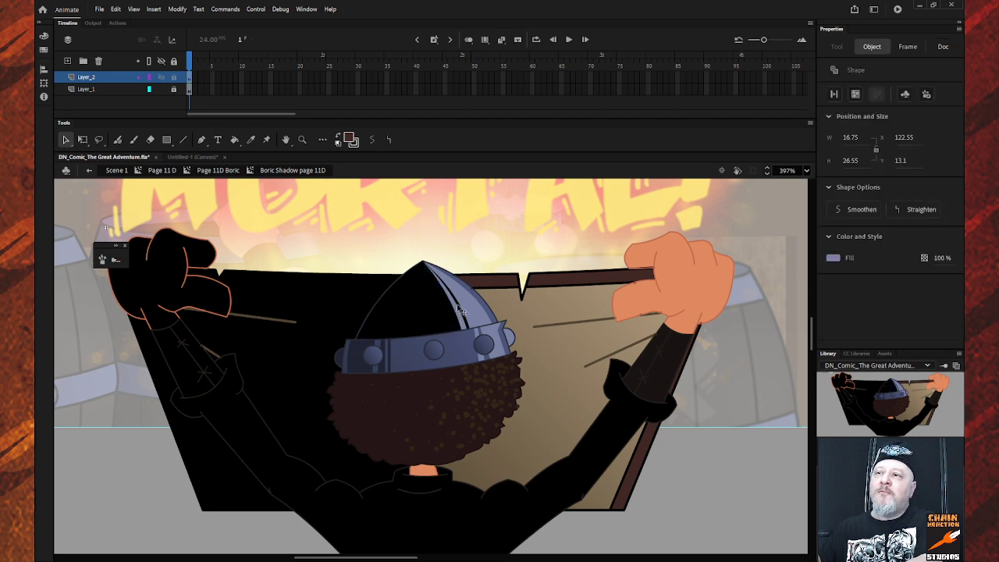
{"action": "key", "text": "Escape"}
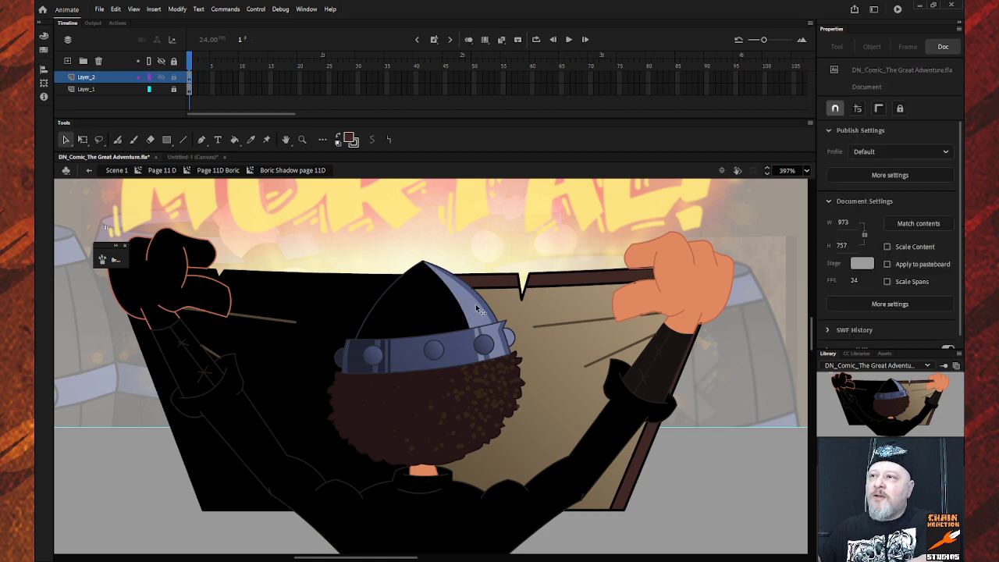
{"action": "left_click", "coordinate": [478, 302]}
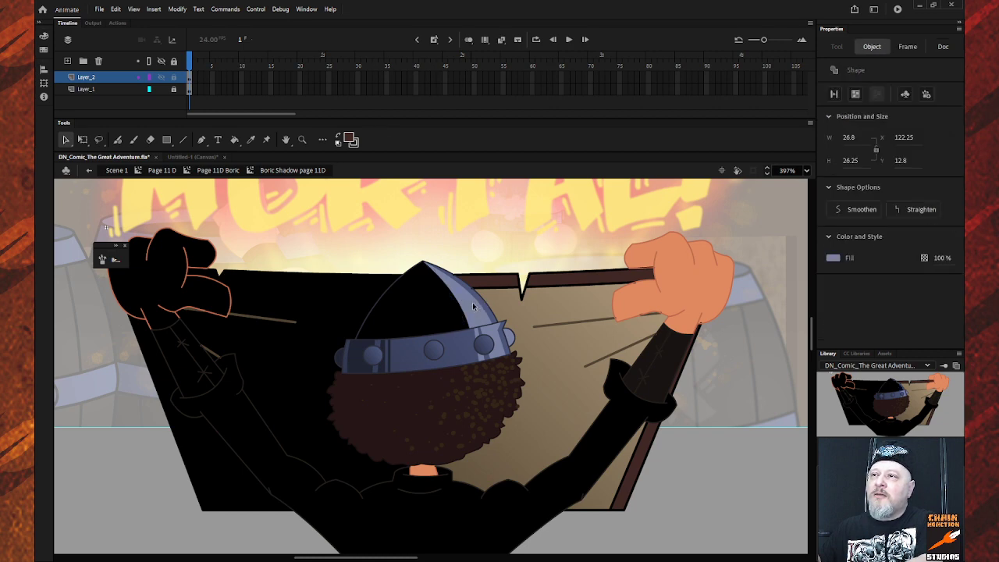
{"action": "key", "text": "Delete"}
{"action": "left_click", "coordinate": [471, 290]}
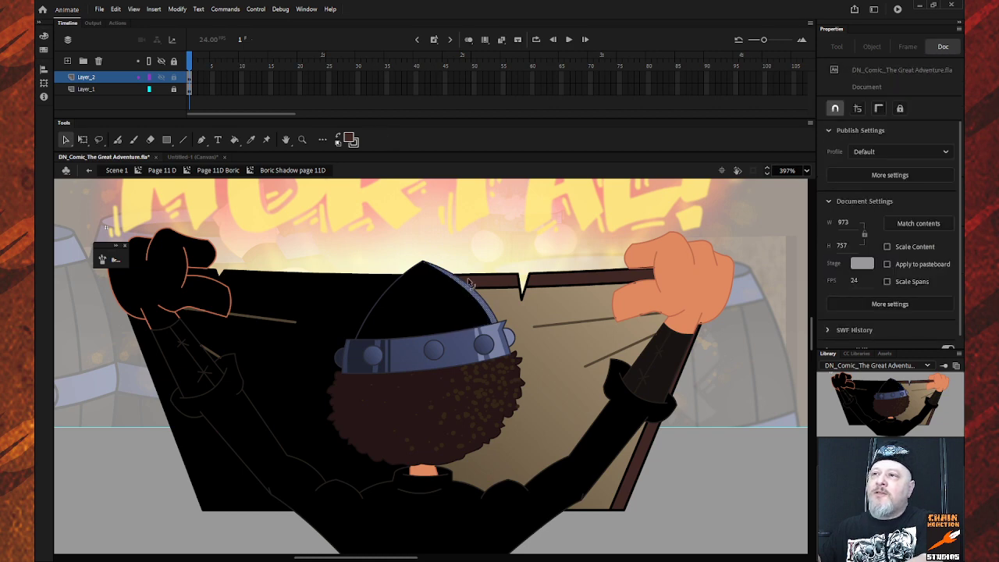
{"action": "key", "text": "Delete"}
Step: Delete the brown top border fills on both sides of the notch right of the helmet
{"action": "left_click", "coordinate": [480, 281]}
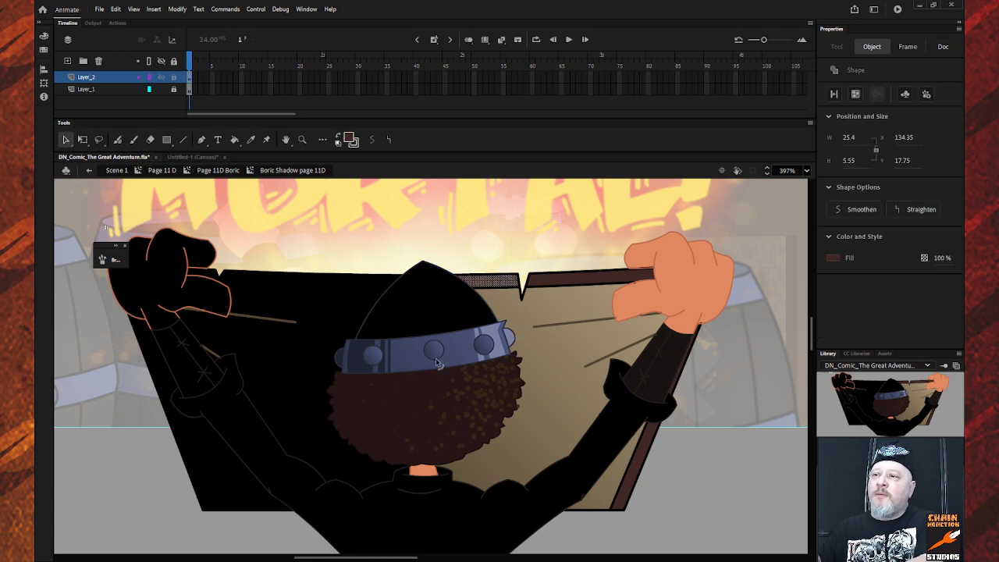
{"action": "key", "text": "Delete"}
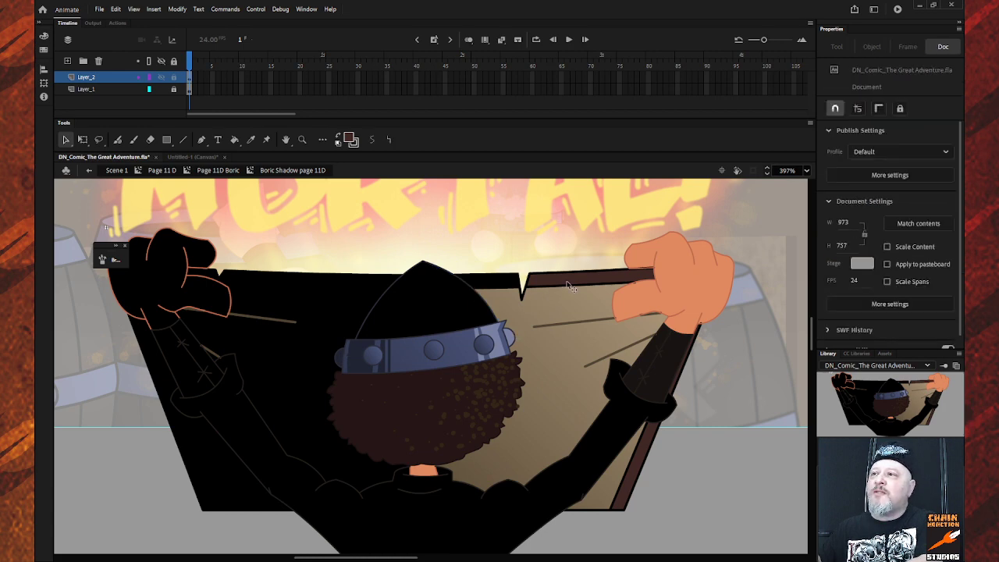
{"action": "left_click", "coordinate": [654, 285]}
{"action": "key", "text": "Delete"}
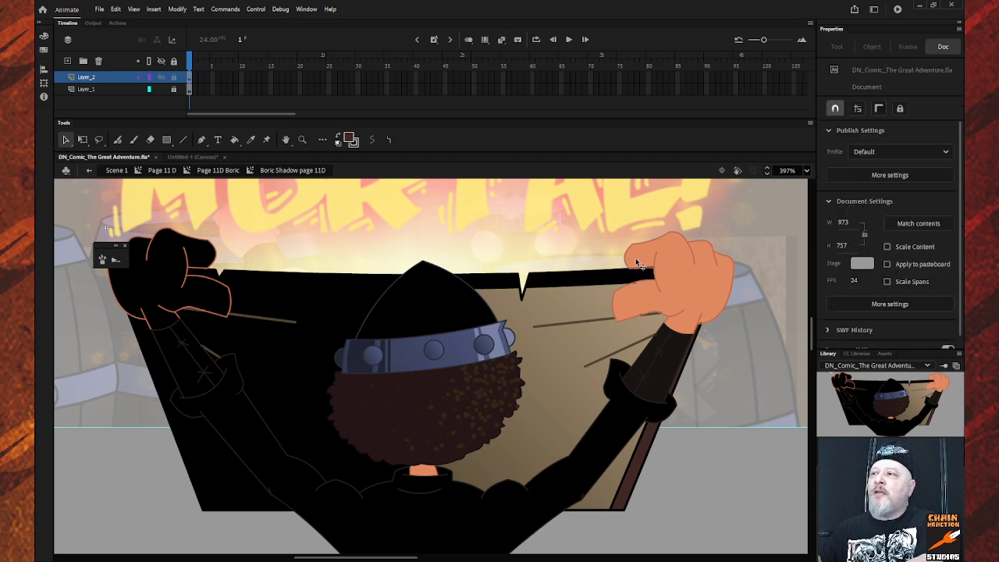
Step: Delete the skin fill of the right-side hand and the dark fill of the right bracer
{"action": "key", "text": "Delete"}
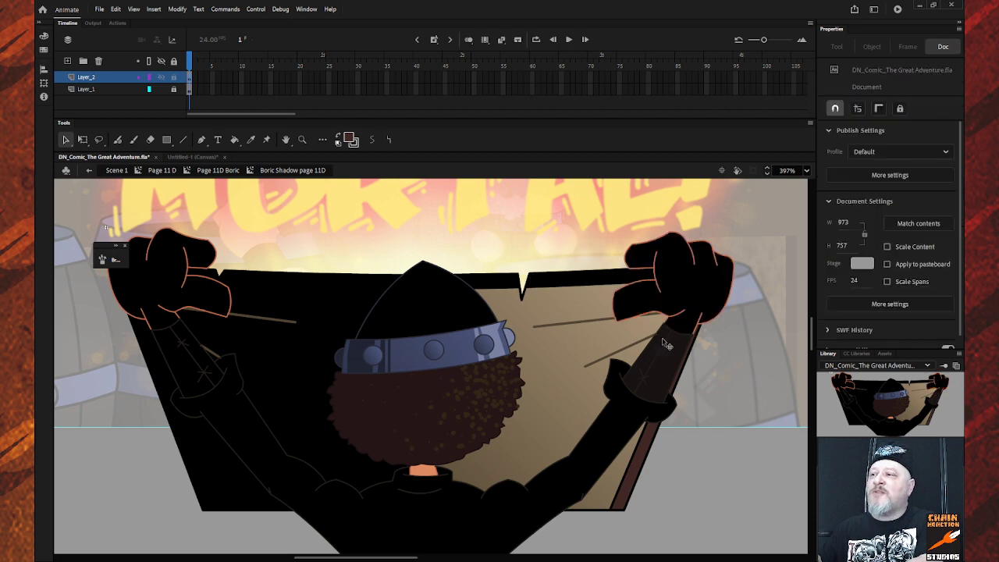
{"action": "left_click", "coordinate": [674, 355]}
{"action": "key", "text": "Delete"}
{"action": "left_click", "coordinate": [681, 354]}
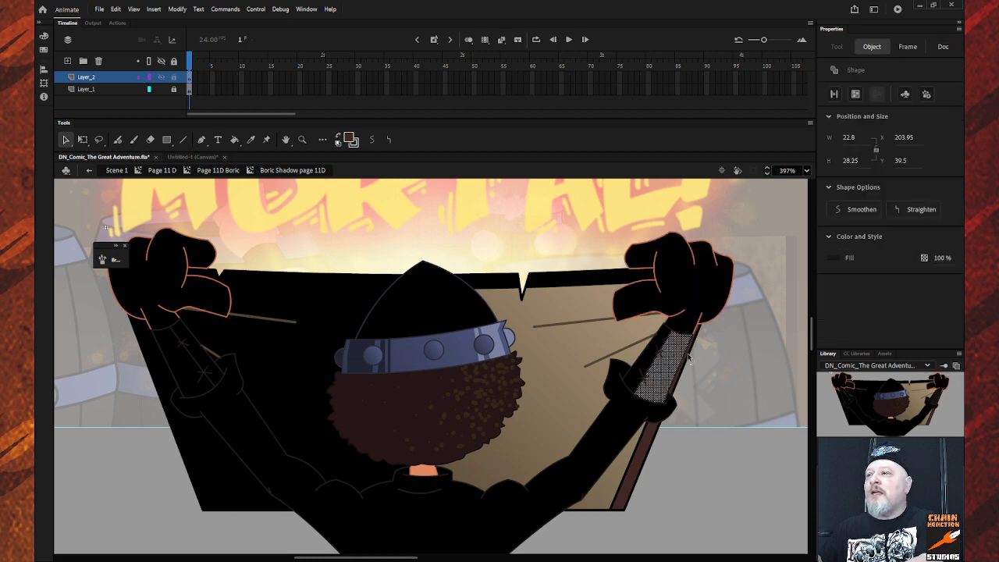
{"action": "key", "text": "Delete"}
Step: Try to remove the thin border strip along the outer edge of the right bracer
{"action": "left_click", "coordinate": [692, 352]}
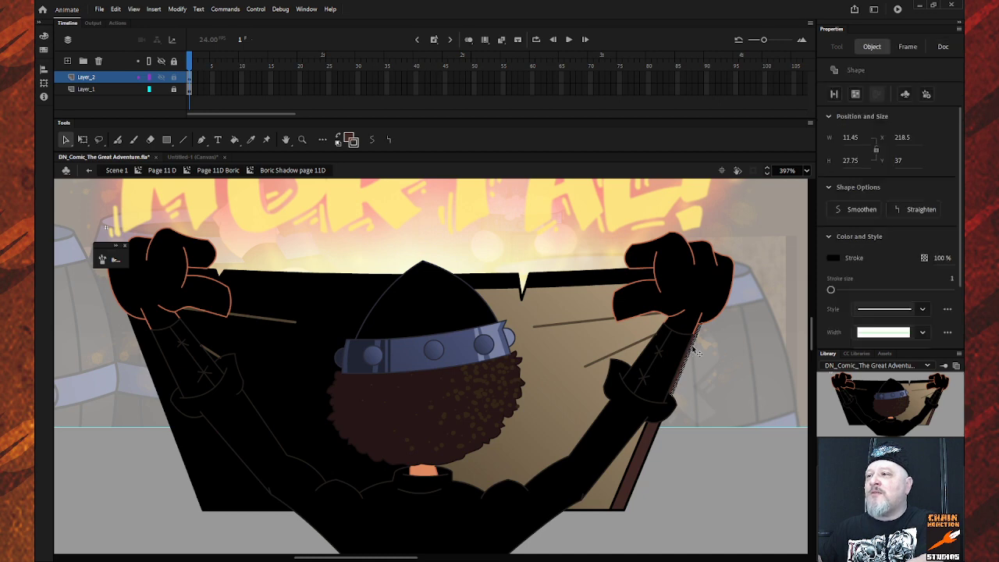
{"action": "key", "text": "Delete"}
{"action": "left_click", "coordinate": [692, 352]}
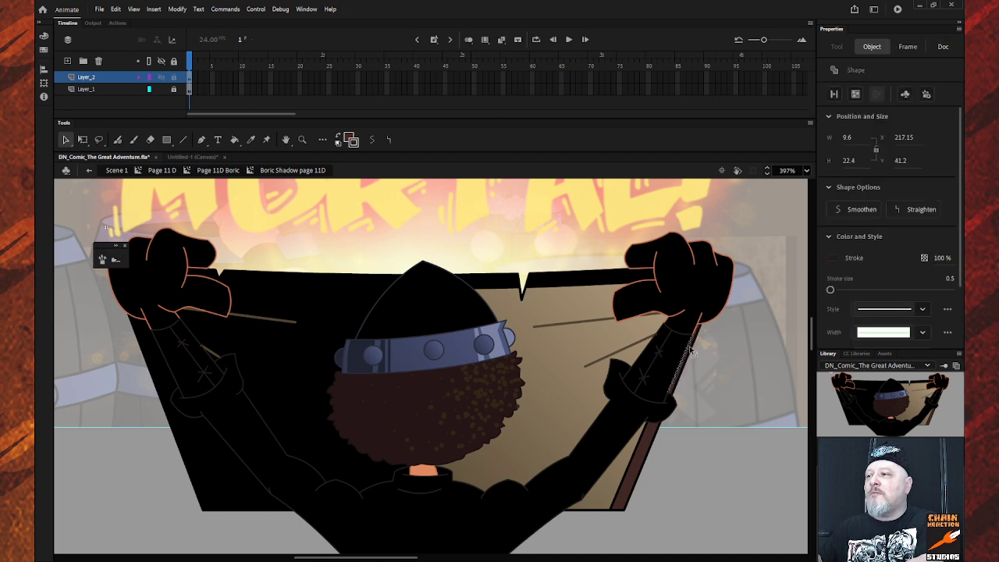
{"action": "key", "text": "Delete"}
{"action": "left_click", "coordinate": [693, 352]}
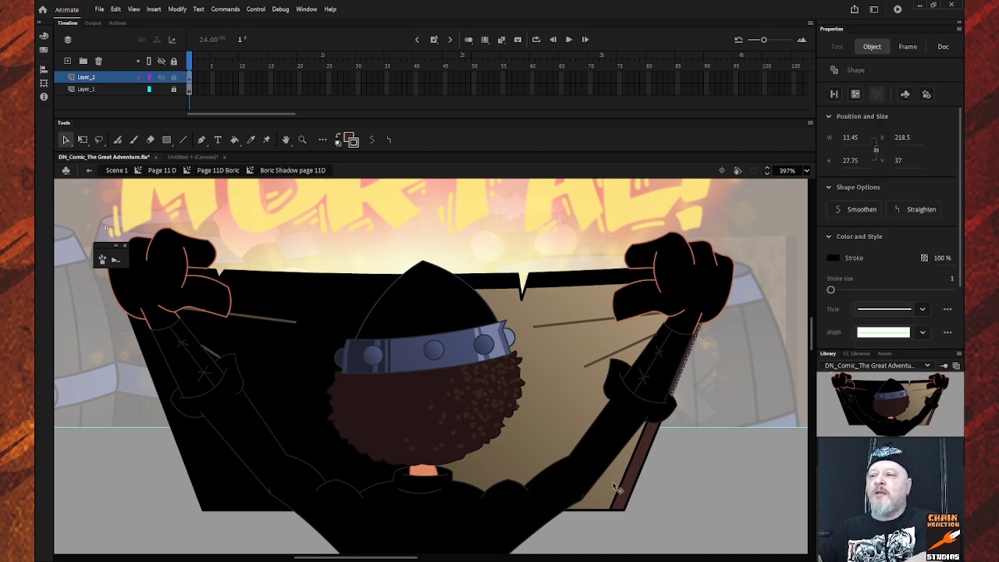
Step: Delete the lower-right tan panel fill and the brown right border fill below the cuff
{"action": "key", "text": "Delete"}
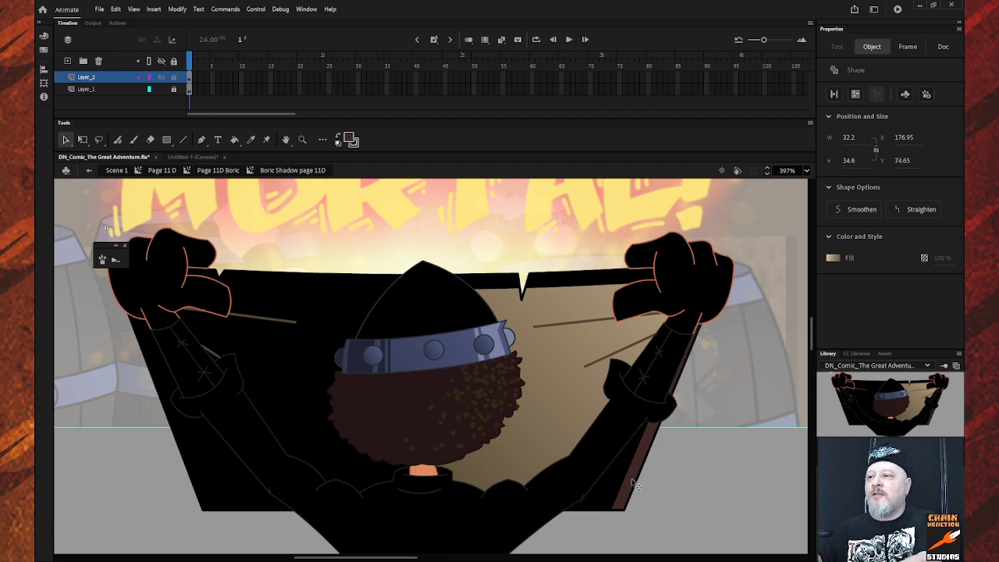
{"action": "left_click", "coordinate": [629, 469]}
{"action": "key", "text": "Delete"}
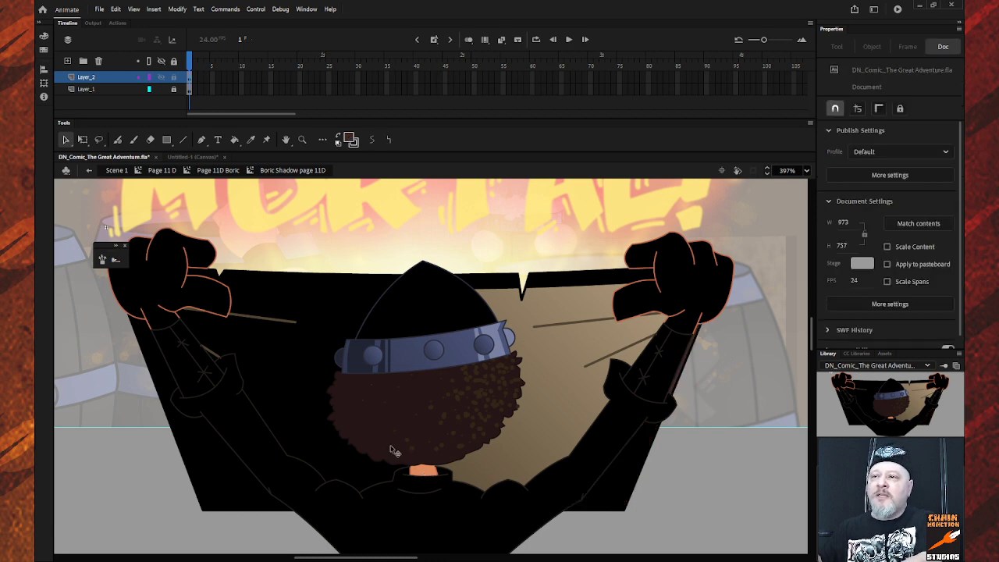
Step: Delete the neck fill, the dark hair fill and the tan panel fill right of the head
{"action": "left_click", "coordinate": [383, 445]}
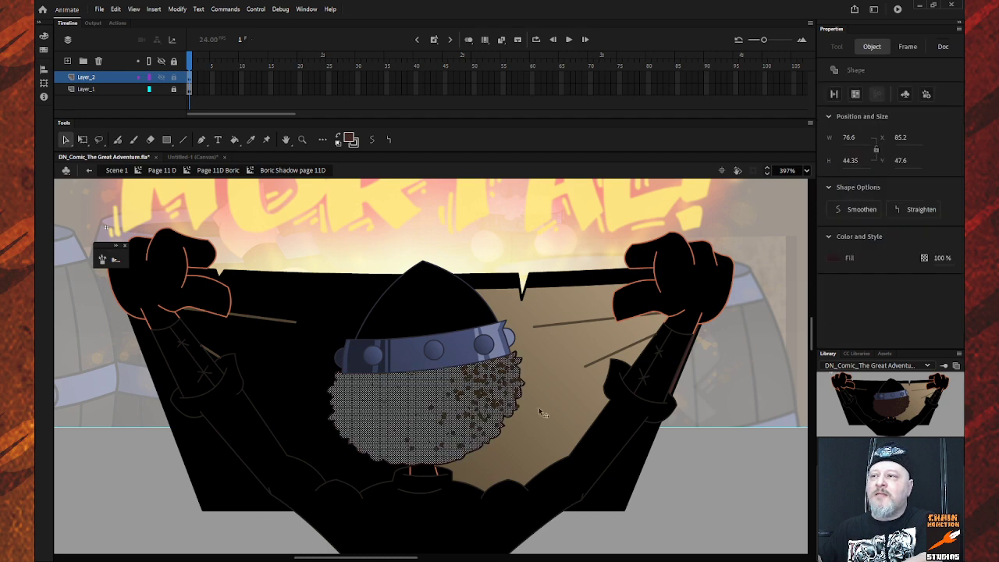
{"action": "key", "text": "Delete"}
{"action": "left_click", "coordinate": [584, 399]}
{"action": "key", "text": "Delete"}
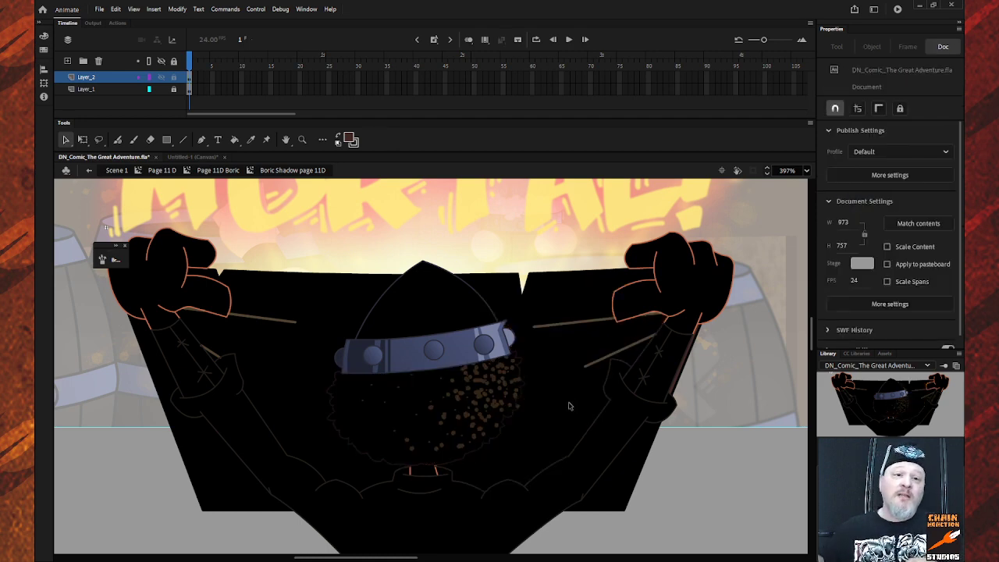
Step: Delete the thin brown border strip along the outer edge of the right bracer
{"action": "key", "text": "z"}
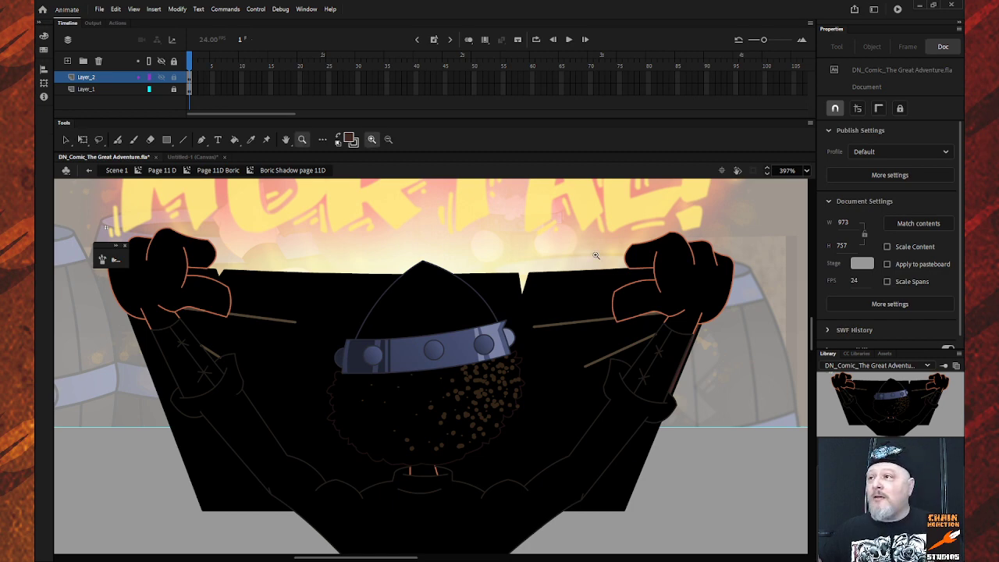
{"action": "left_click_drag", "start_coordinate": [598, 251], "coordinate": [728, 462]}
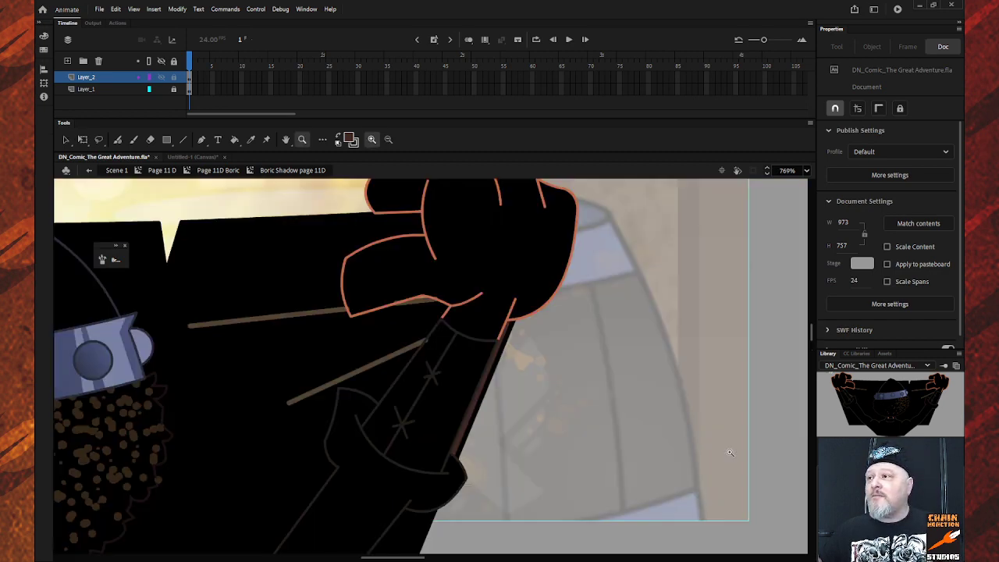
{"action": "key", "text": "i"}
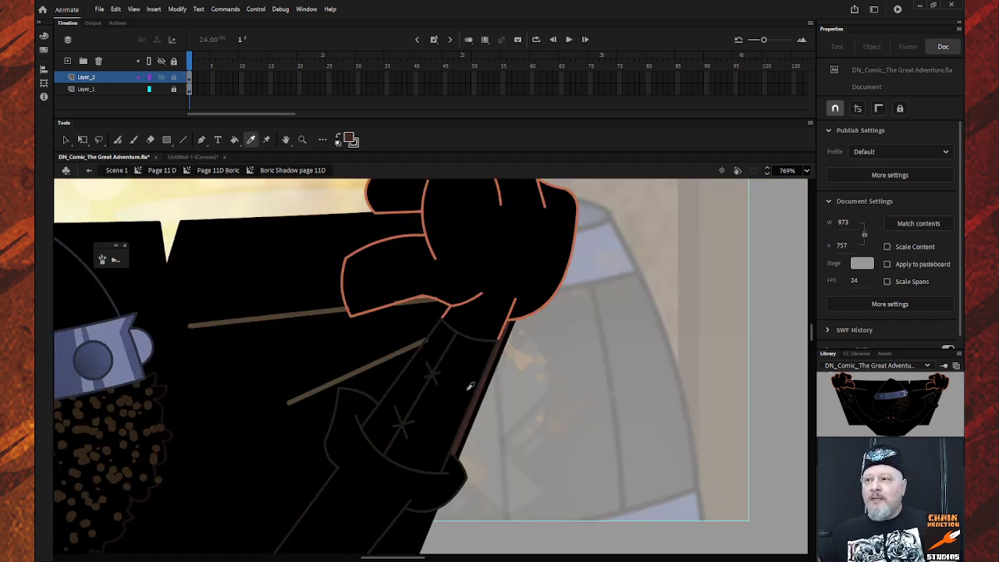
{"action": "key", "text": "v"}
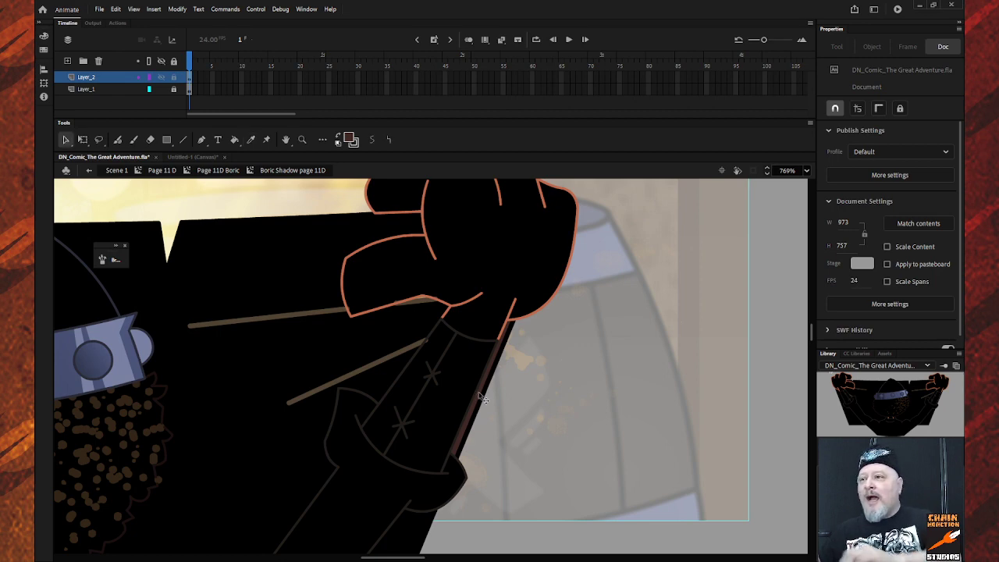
{"action": "left_click", "coordinate": [482, 398]}
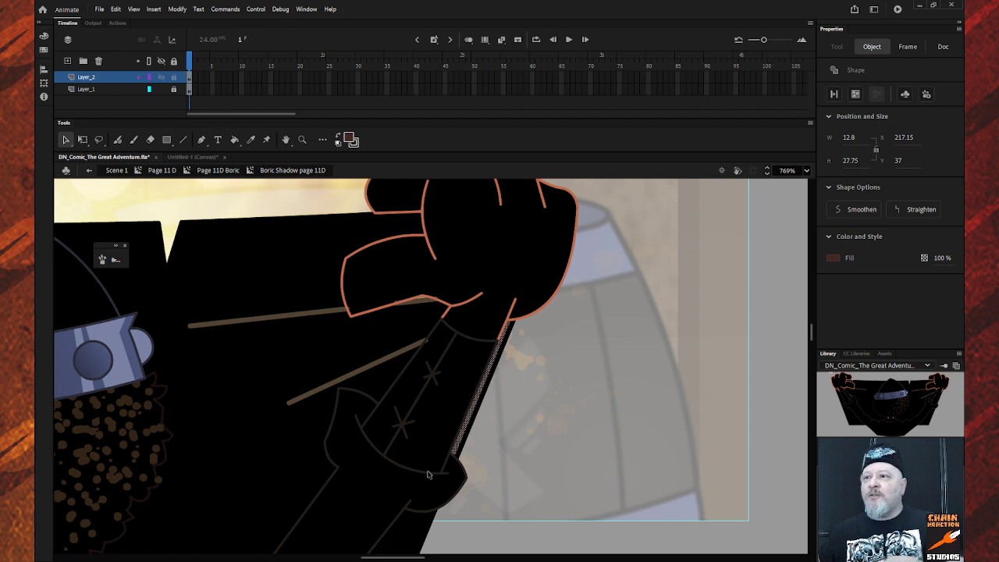
{"action": "key", "text": "Delete"}
Step: Delete the fills of the helmet band's left end, its left side stud and left rivet, and the stripe piece below that rivet
{"action": "scroll", "coordinate": [225, 424], "scroll_direction": "left", "scroll_amount": 10}
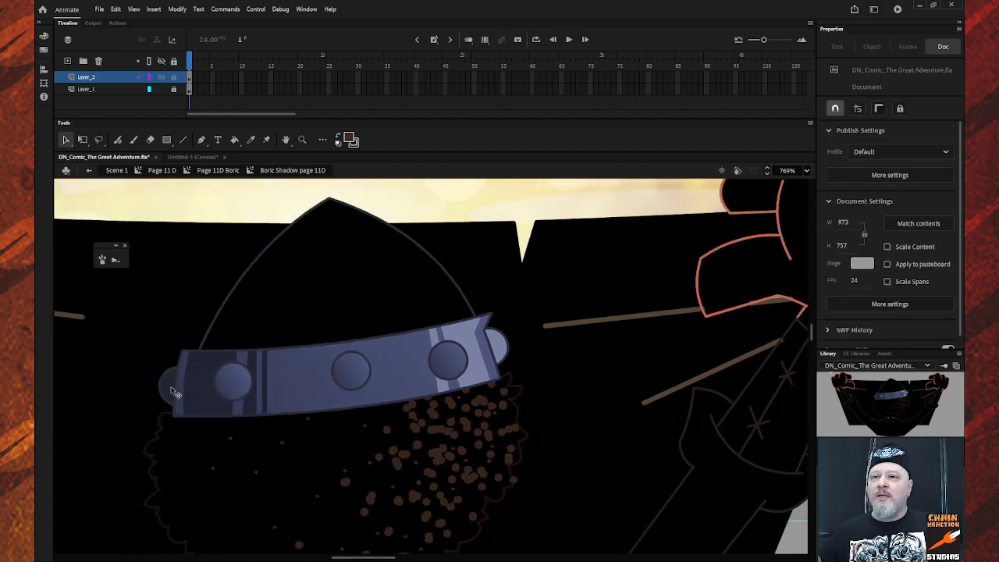
{"action": "mouse_move", "coordinate": [173, 387]}
{"action": "left_mouse_down"}
{"action": "mouse_move", "coordinate": [236, 388]}
{"action": "mouse_move", "coordinate": [241, 408]}
{"action": "left_mouse_up"}
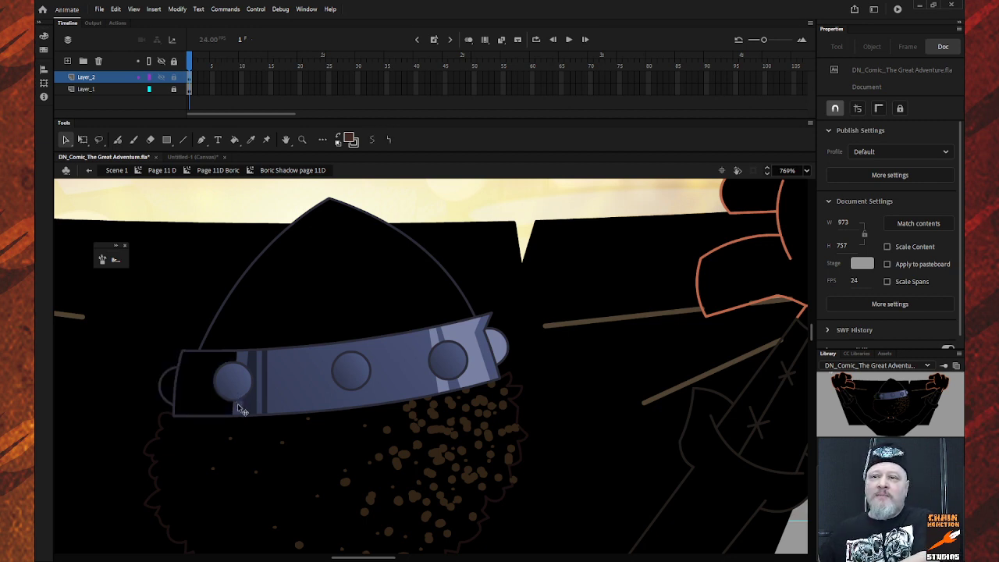
{"action": "left_click", "coordinate": [244, 370]}
{"action": "key", "text": "Delete"}
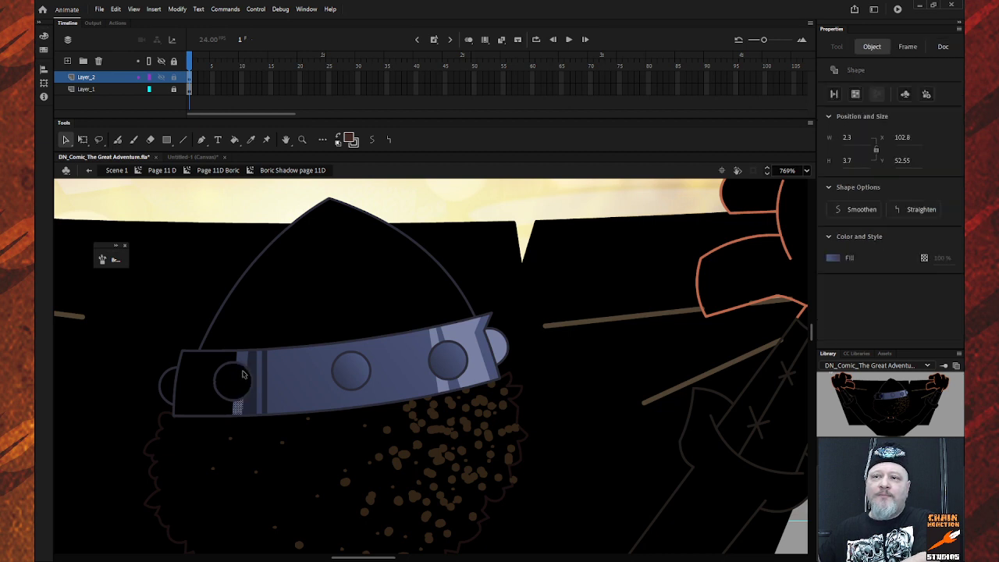
{"action": "key", "text": "Delete"}
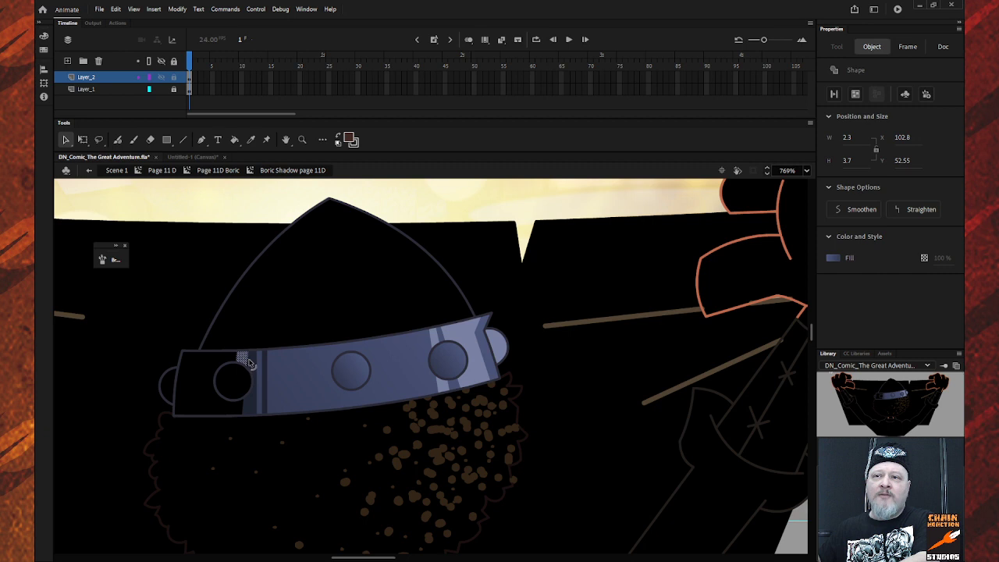
Step: Delete the remaining narrow stripe fills beside the left rivet and the wide middle fill of the helmet band
{"action": "left_click", "coordinate": [251, 364]}
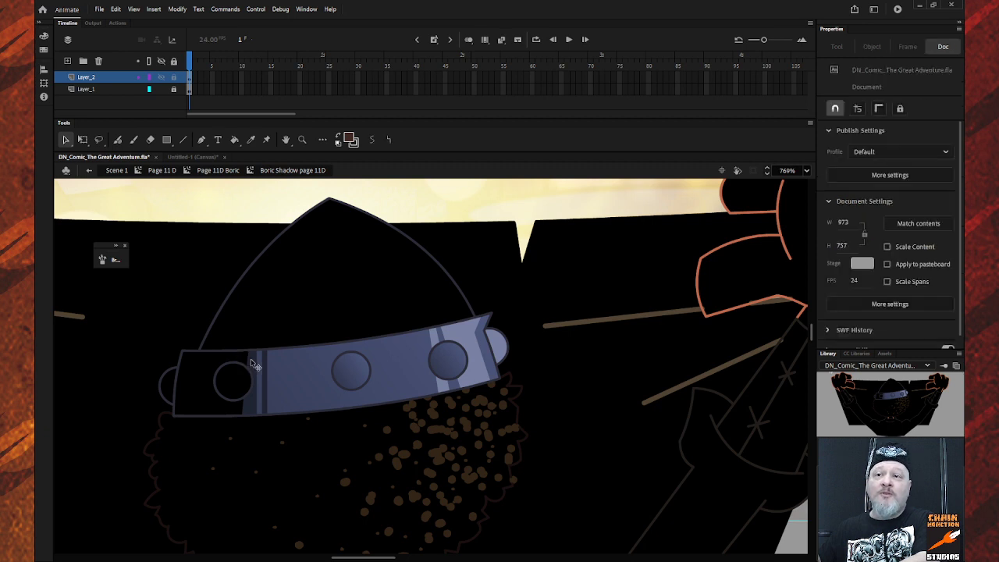
{"action": "left_click", "coordinate": [252, 364]}
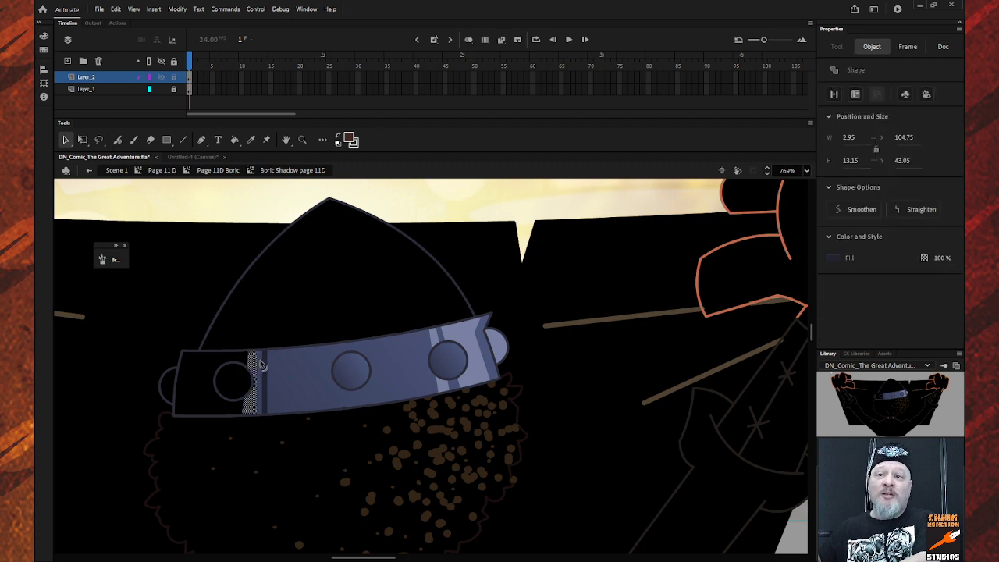
{"action": "key", "text": "Delete"}
{"action": "left_click", "coordinate": [264, 367]}
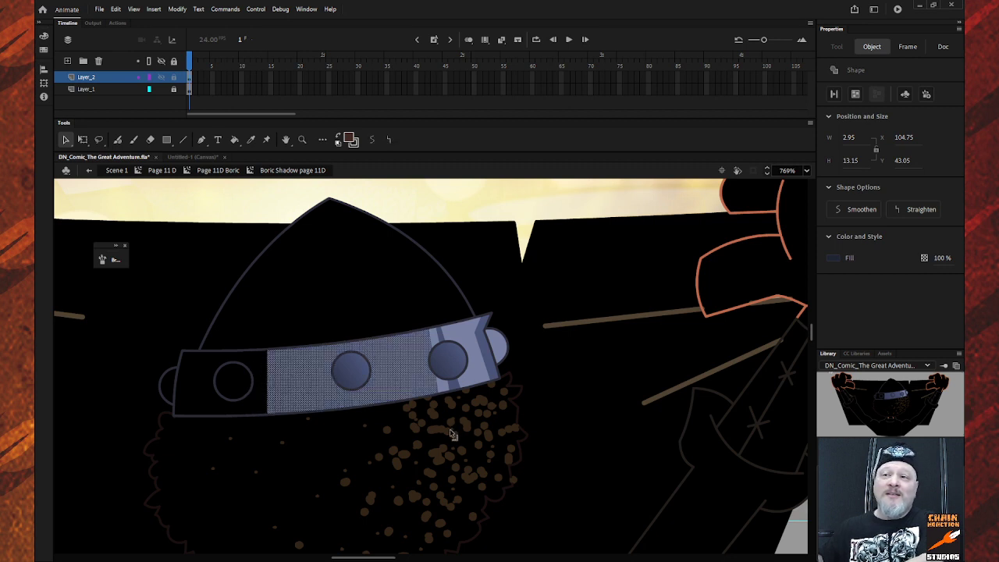
{"action": "key", "text": "Delete"}
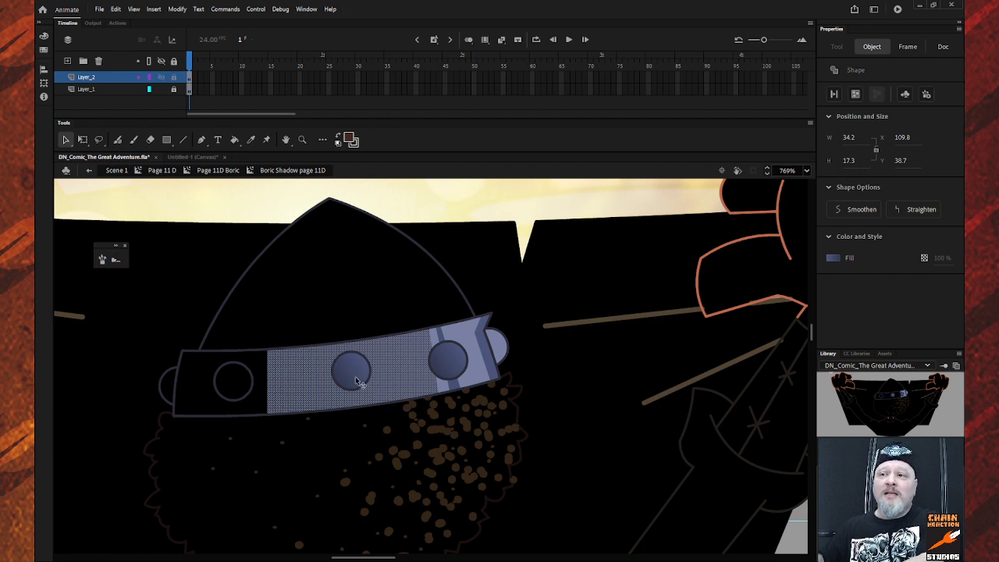
{"action": "key", "text": "Delete"}
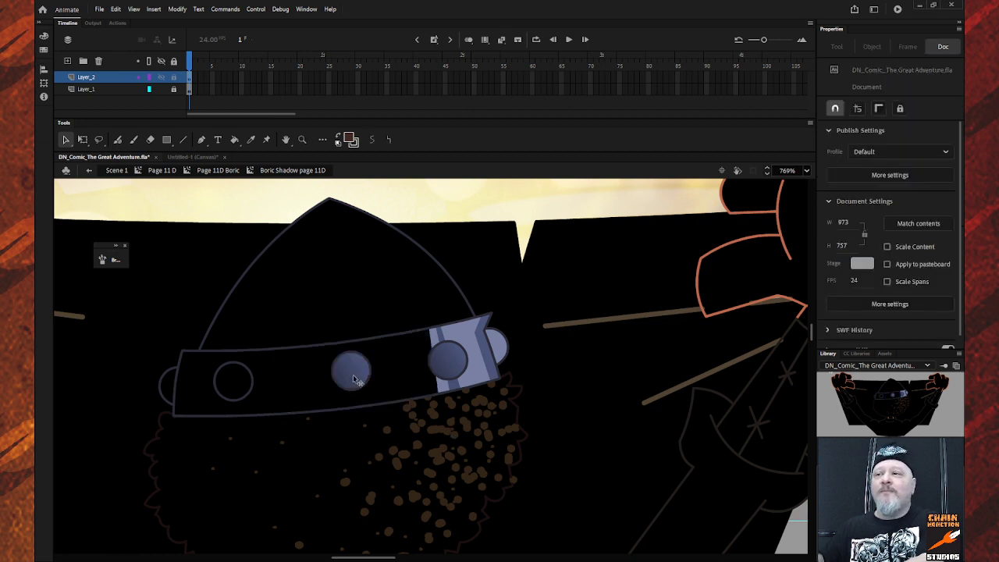
Step: Delete the blue gradient fills inside the middle and right rivets of the helmet band
{"action": "left_click", "coordinate": [355, 381]}
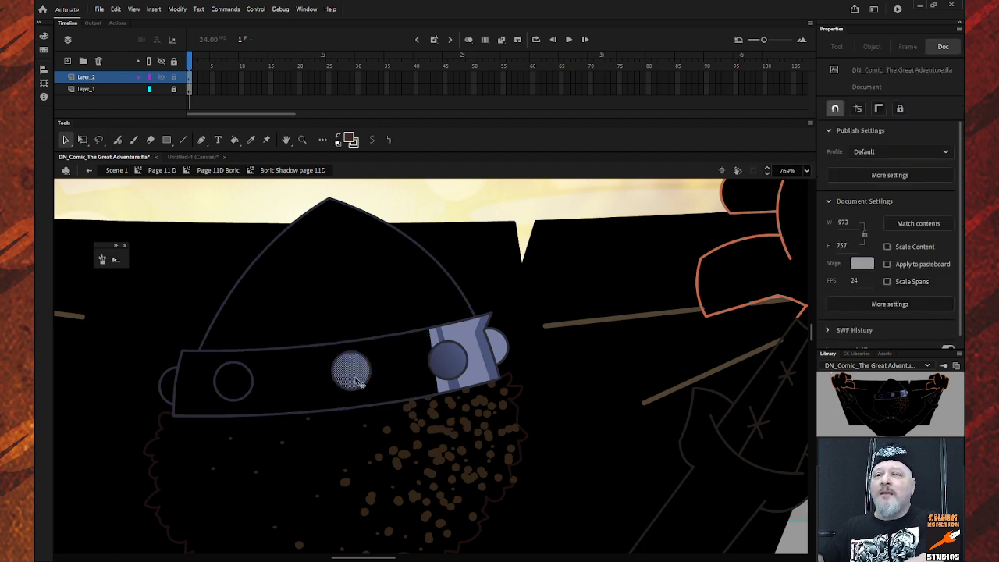
{"action": "key", "text": "Delete"}
{"action": "left_click", "coordinate": [452, 367]}
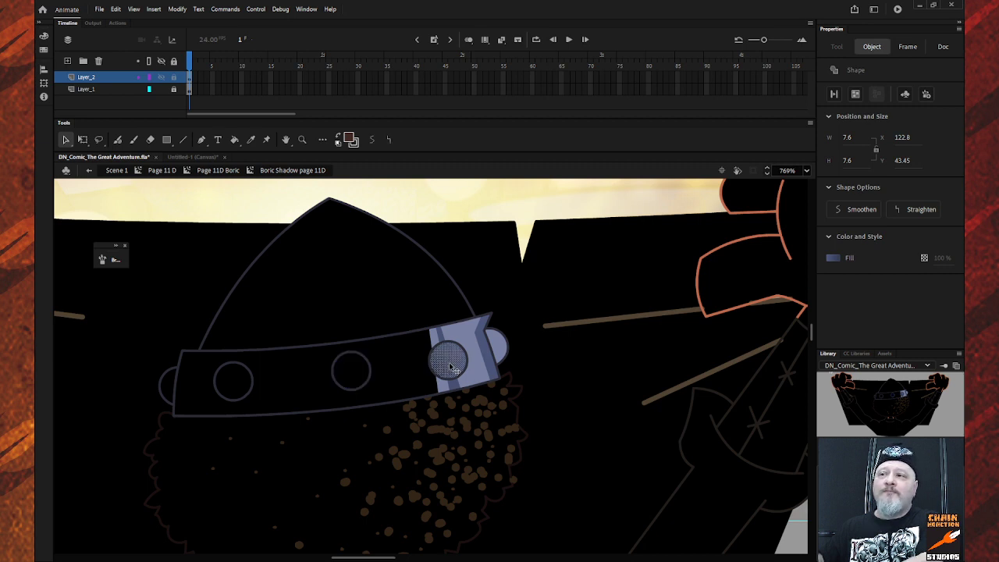
{"action": "key", "text": "Delete"}
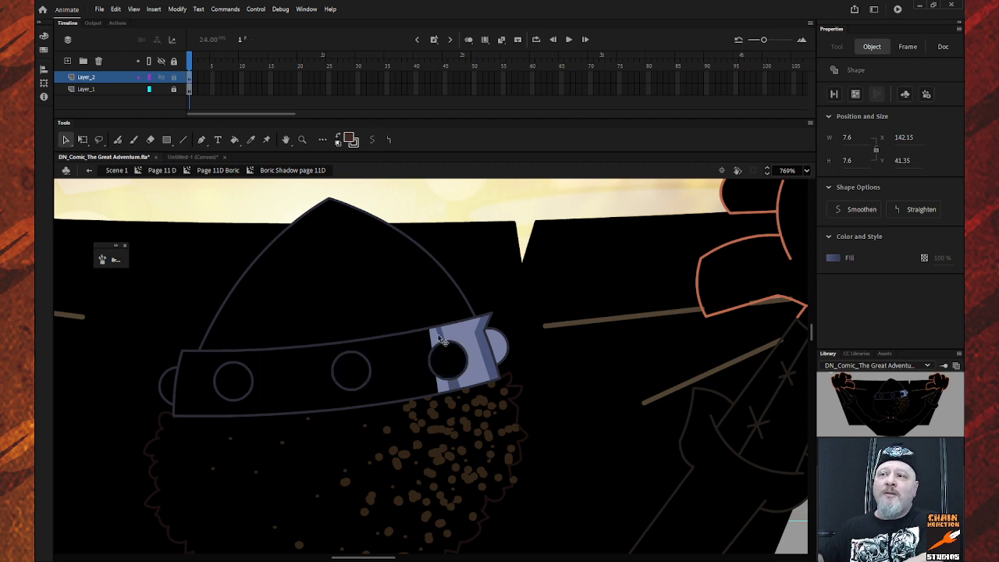
Step: Delete the fills at the helmet band's right end, the right side stud and the light sliver below the right rivet
{"action": "left_click", "coordinate": [445, 341]}
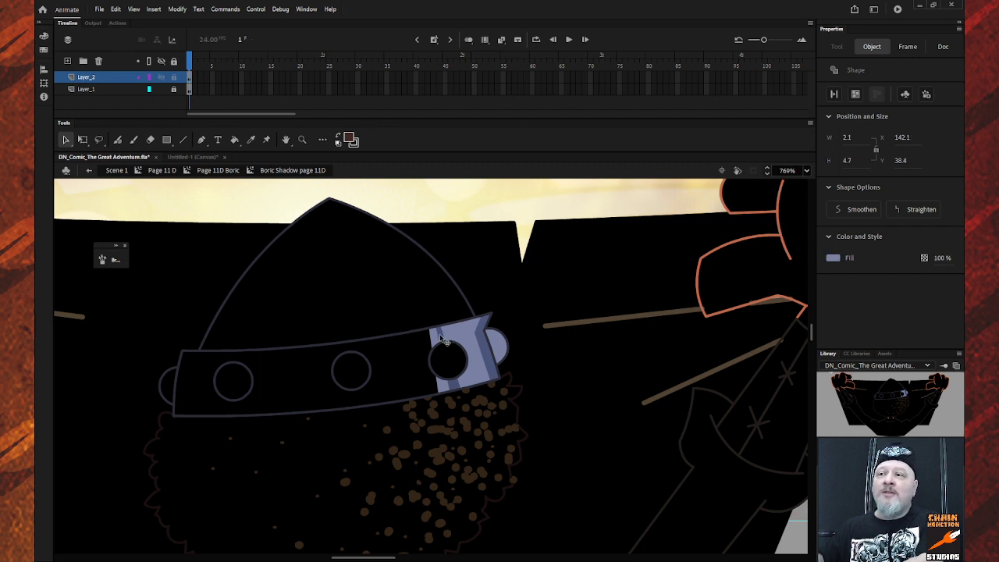
{"action": "key", "text": "Escape"}
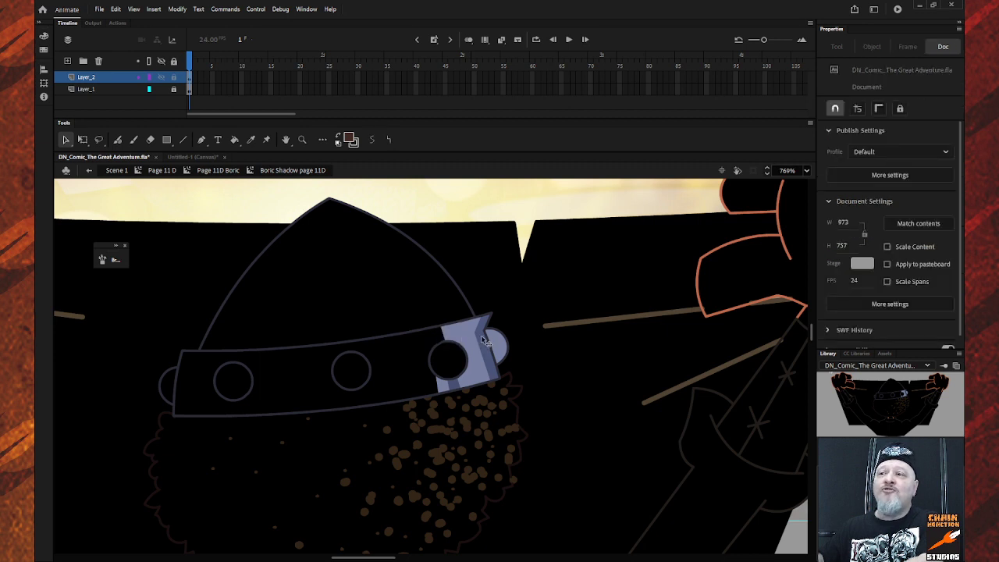
{"action": "left_click", "coordinate": [485, 344]}
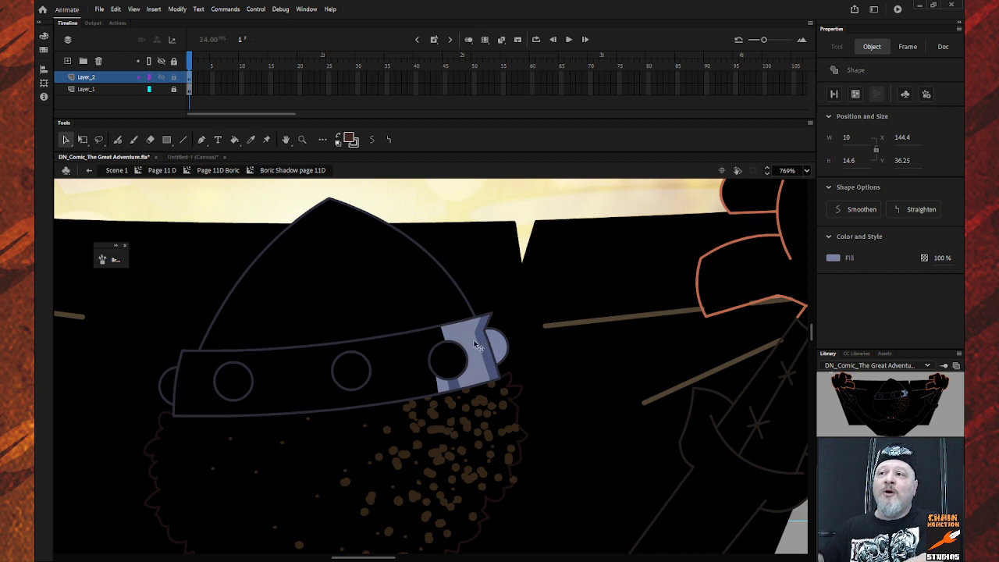
{"action": "key", "text": "Delete"}
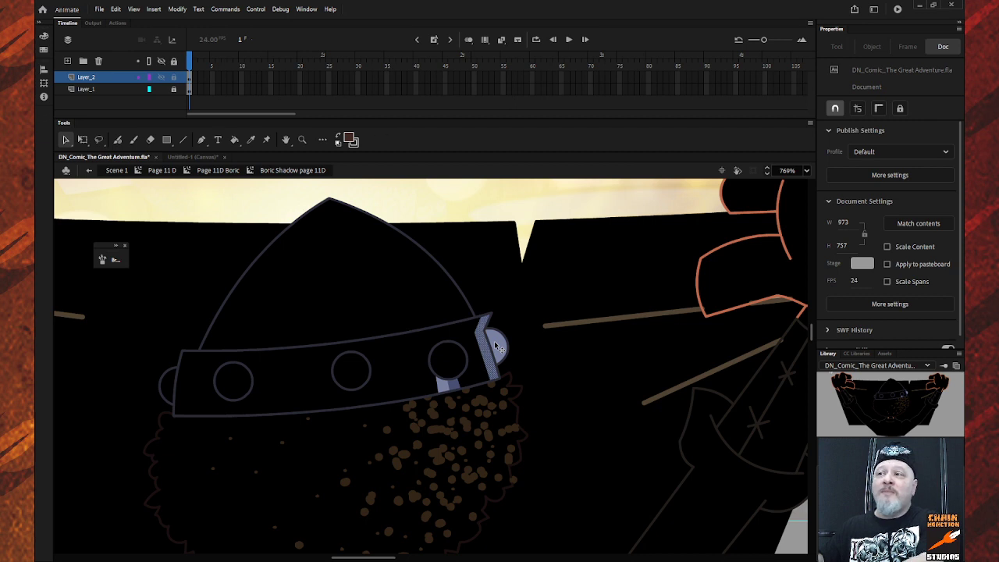
{"action": "key", "text": "Delete"}
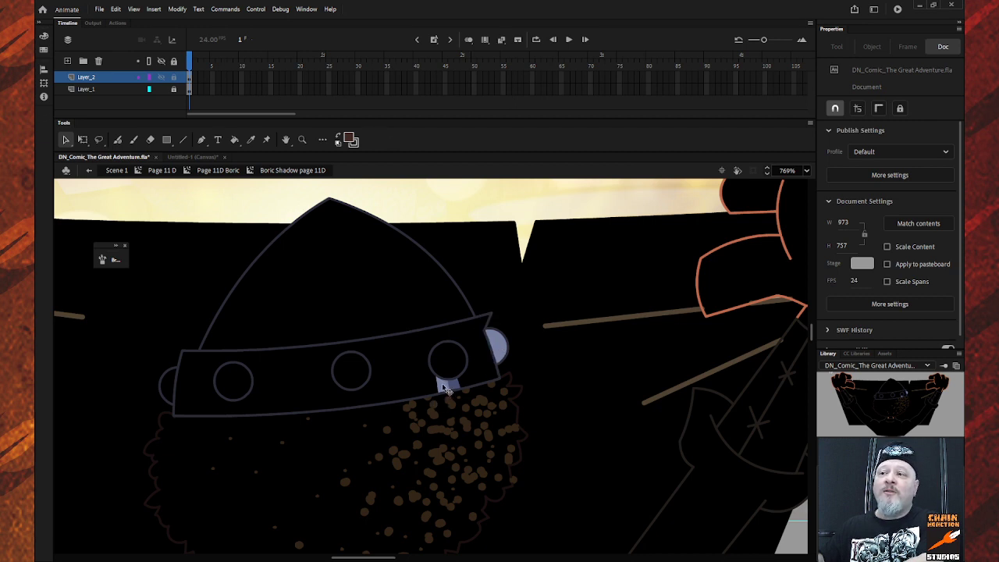
{"action": "key", "text": "Delete"}
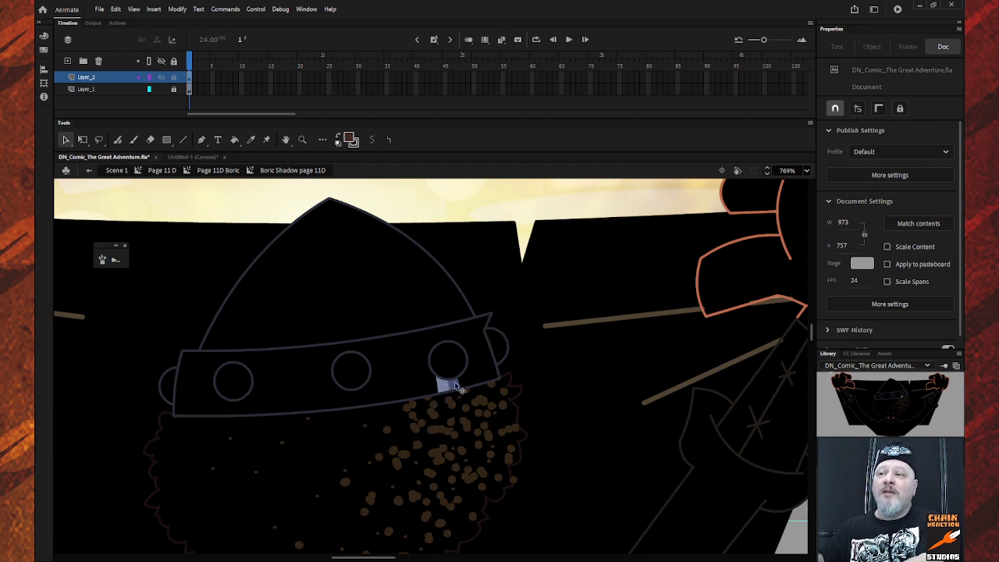
{"action": "left_click", "coordinate": [458, 388]}
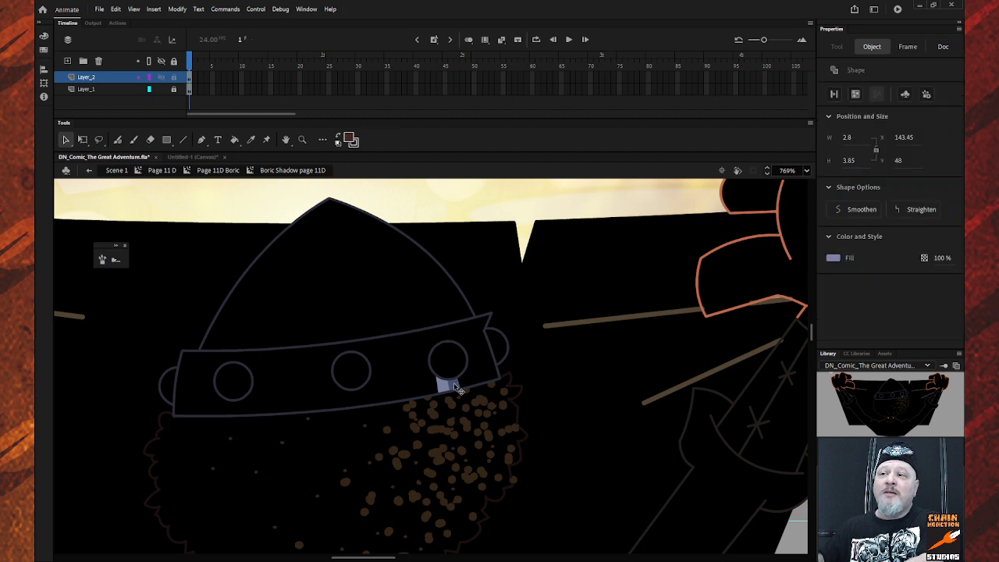
{"action": "key", "text": "Delete"}
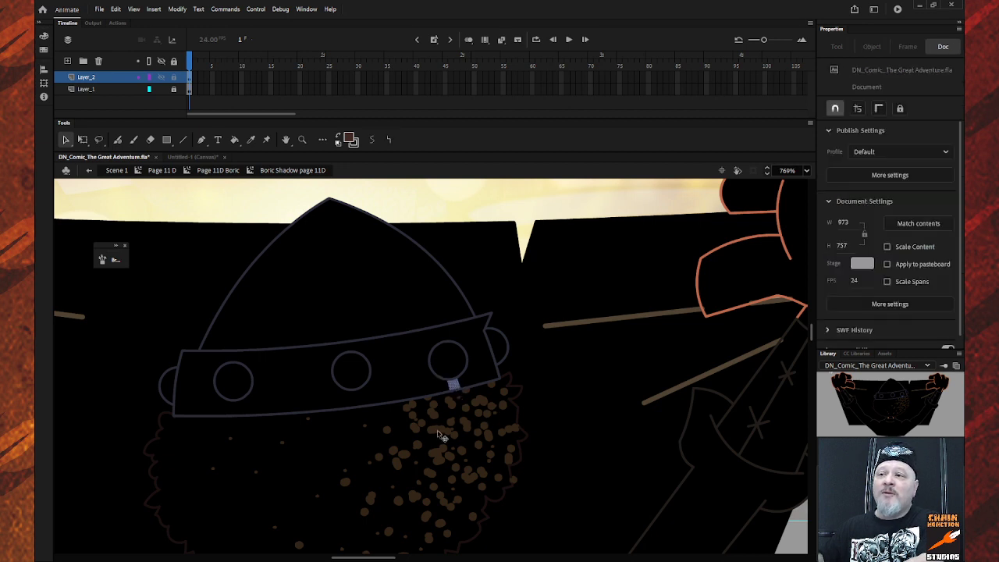
Step: Delete a small cluster of brown hair speckles below the right rivet and the scattered speckles in the hair's upper-left area
{"action": "left_click", "coordinate": [441, 435]}
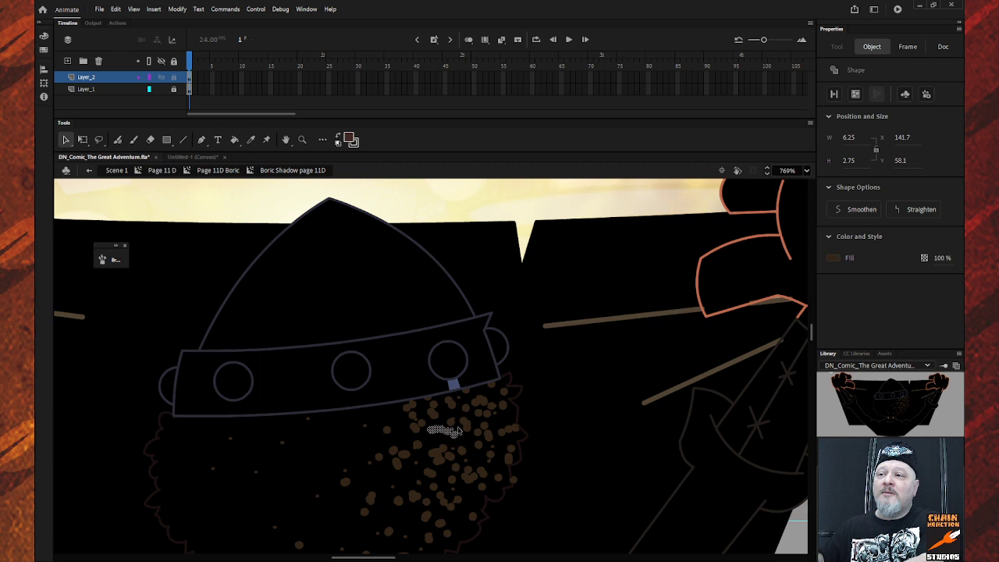
{"action": "key", "text": "Delete"}
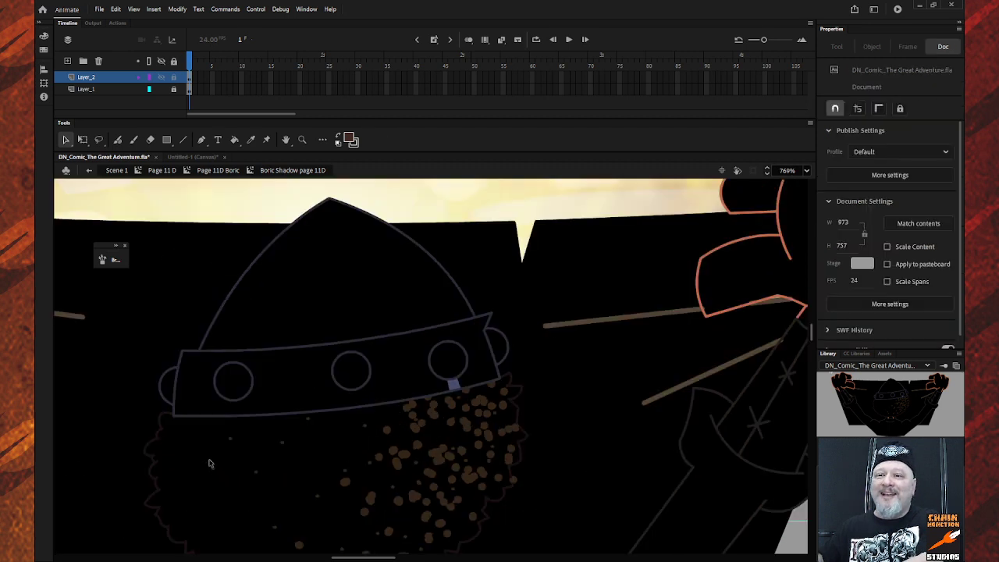
{"action": "left_click_drag", "start_coordinate": [207, 431], "coordinate": [374, 504]}
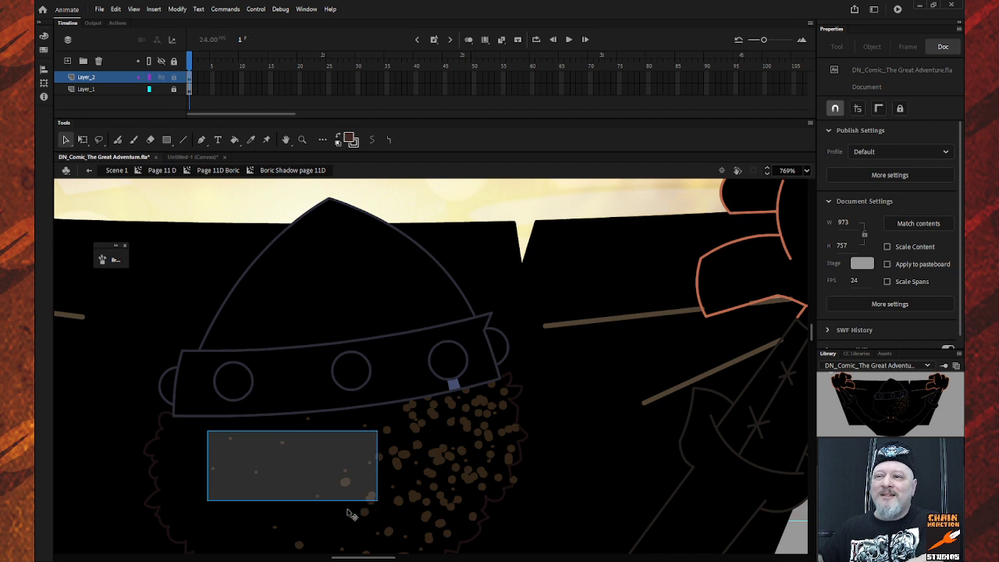
{"action": "key", "text": "Delete"}
Step: Delete the brown speckles in the lower-left part of the hair and the single speckle just beneath the helmet band
{"action": "scroll", "coordinate": [343, 460], "scroll_direction": "down", "scroll_amount": 3}
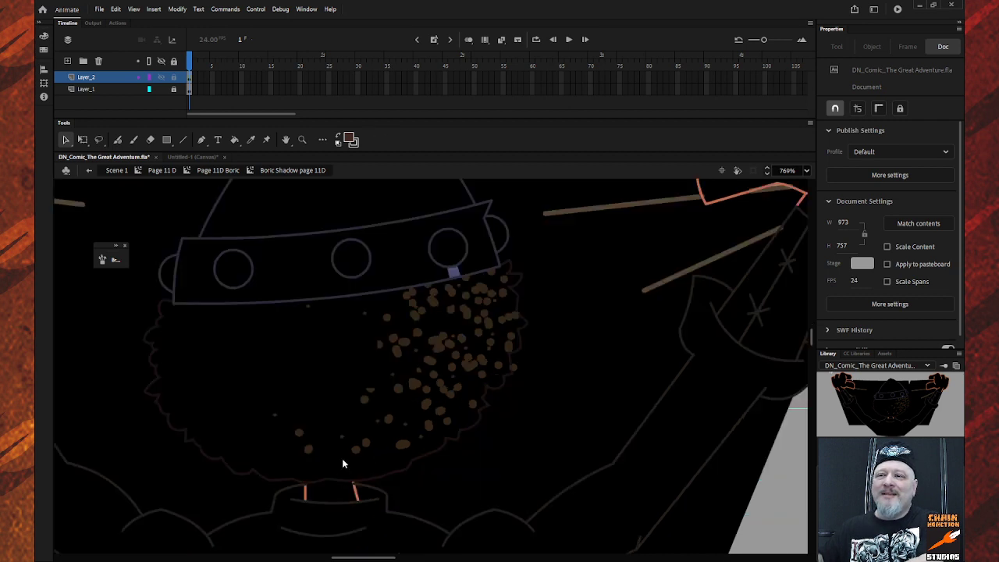
{"action": "mouse_move", "coordinate": [250, 391]}
{"action": "left_mouse_down"}
{"action": "mouse_move", "coordinate": [336, 463]}
{"action": "mouse_move", "coordinate": [342, 450]}
{"action": "left_mouse_up"}
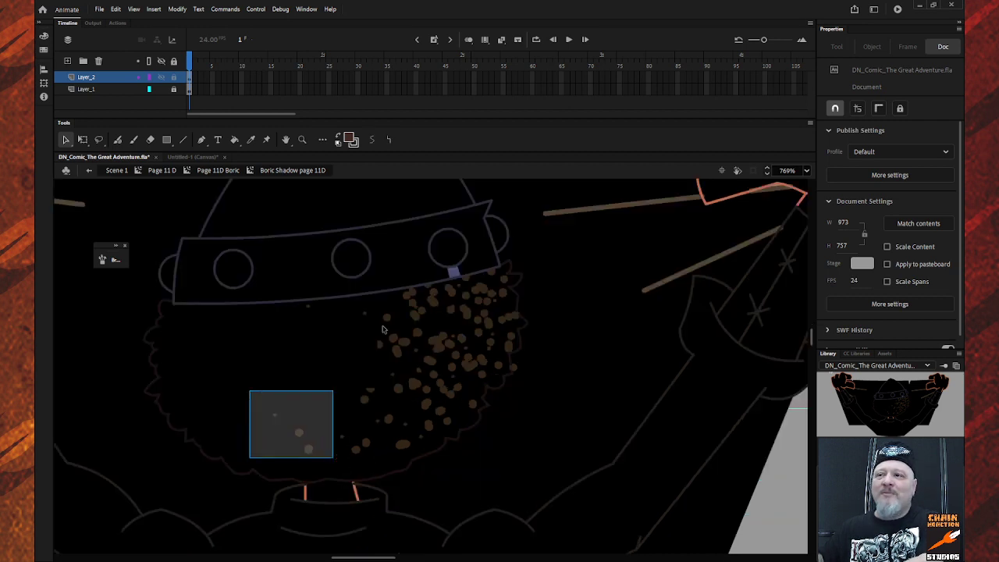
{"action": "left_click", "coordinate": [317, 312]}
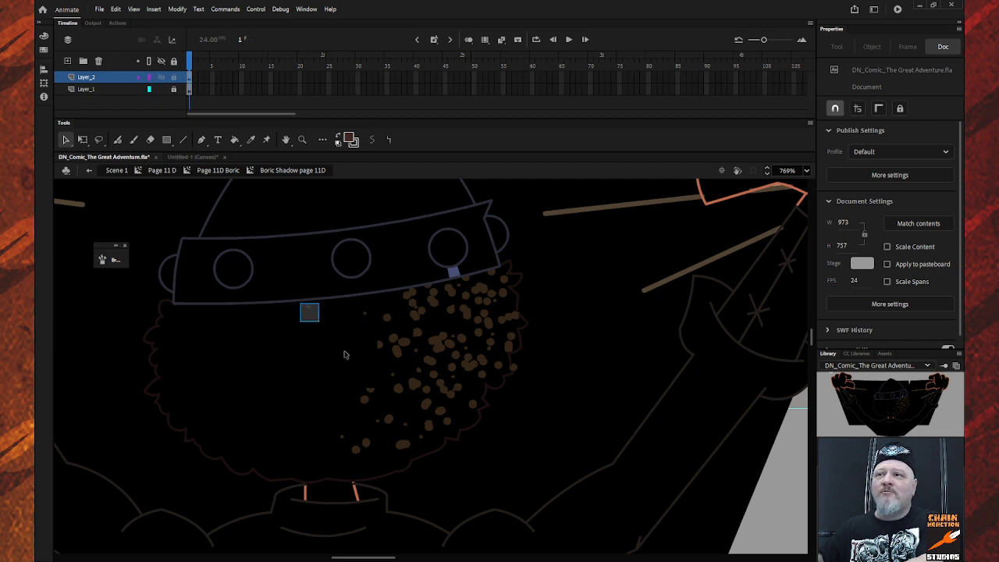
Step: Delete the brown speckles in the centre and lower-middle of the hair, including the left part of the dense right-hand cluster
{"action": "mouse_move", "coordinate": [345, 352]}
{"action": "left_mouse_down"}
{"action": "mouse_move", "coordinate": [441, 314]}
{"action": "mouse_move", "coordinate": [431, 320]}
{"action": "left_mouse_up"}
{"action": "mouse_move", "coordinate": [319, 369]}
{"action": "left_mouse_down"}
{"action": "mouse_move", "coordinate": [400, 443]}
{"action": "mouse_move", "coordinate": [395, 466]}
{"action": "mouse_move", "coordinate": [400, 451]}
{"action": "left_mouse_up"}
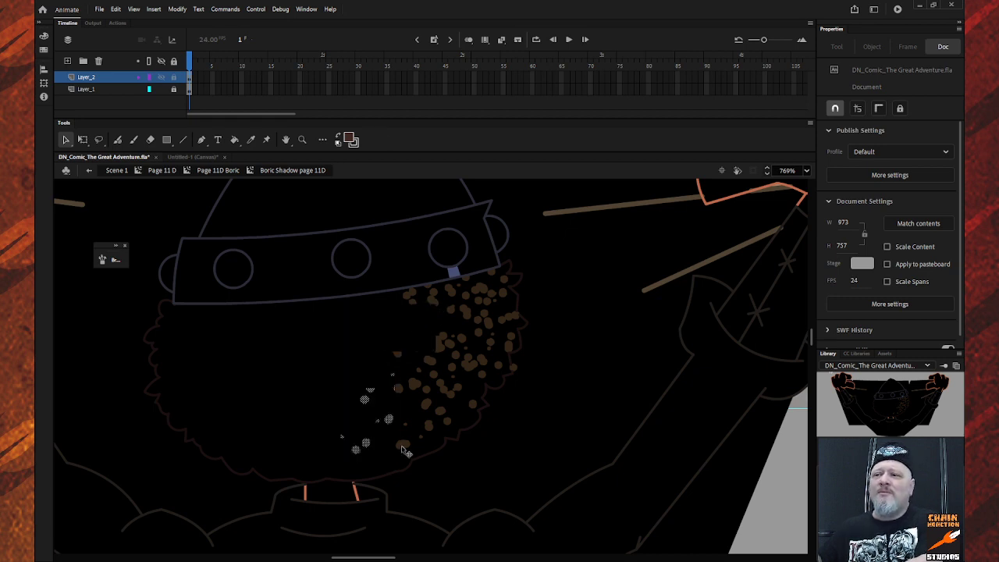
{"action": "left_click", "coordinate": [403, 445]}
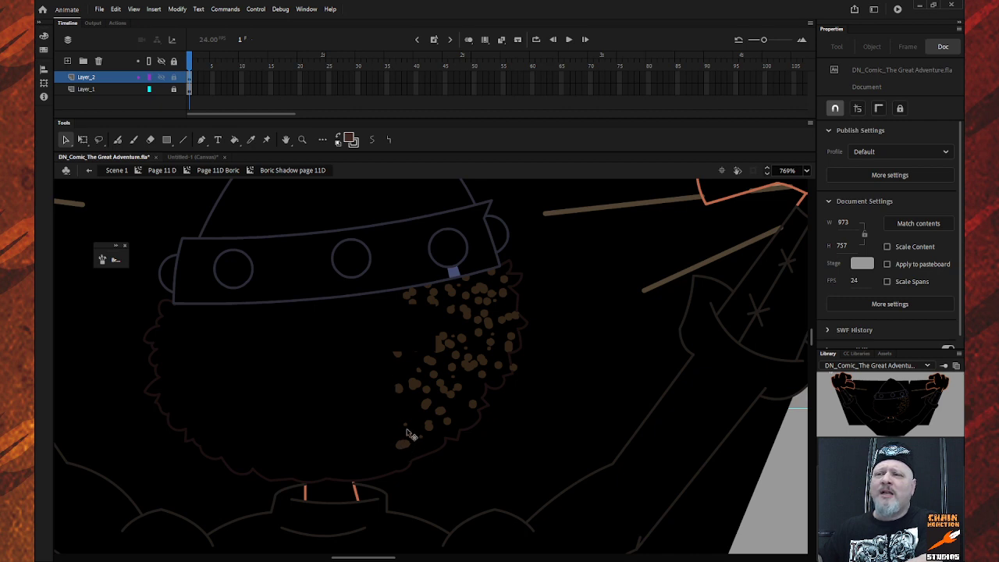
{"action": "key", "text": "Delete"}
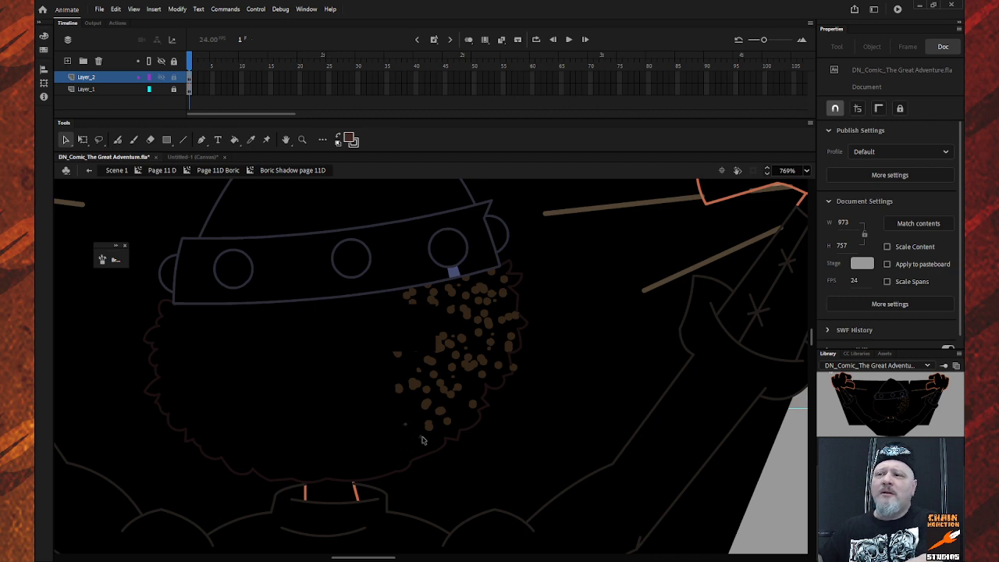
{"action": "mouse_move", "coordinate": [364, 329]}
{"action": "left_mouse_down"}
{"action": "mouse_move", "coordinate": [442, 431]}
{"action": "mouse_move", "coordinate": [449, 424]}
{"action": "left_mouse_up"}
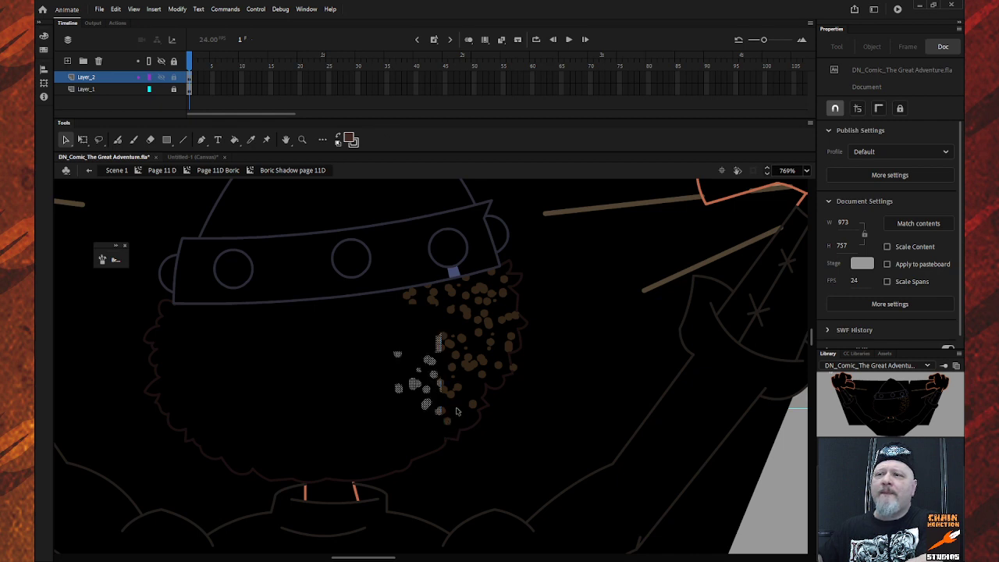
{"action": "key", "text": "Delete"}
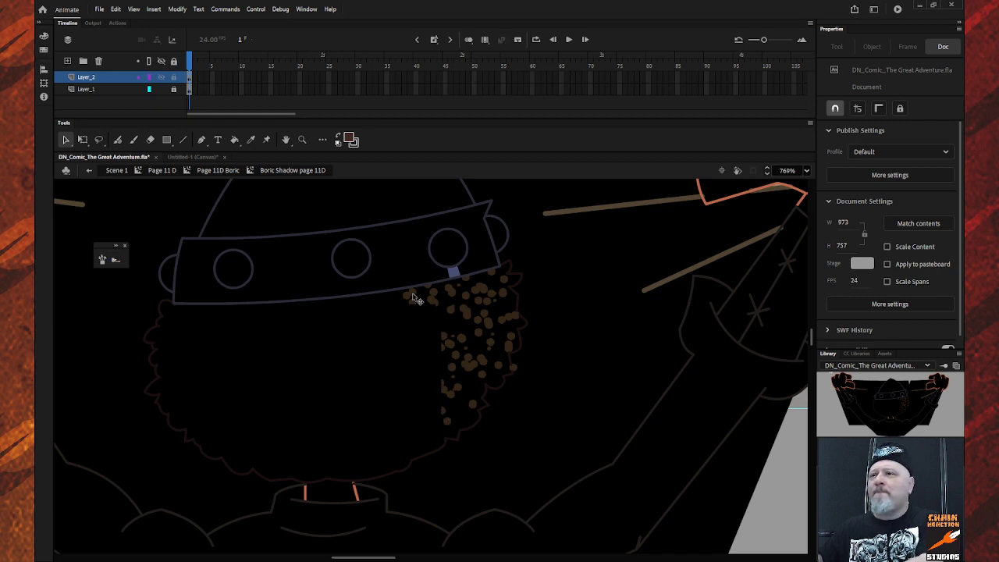
Step: Delete the small groups of speckles directly beneath the helmet band, just left of the right rivet
{"action": "left_click", "coordinate": [410, 295]}
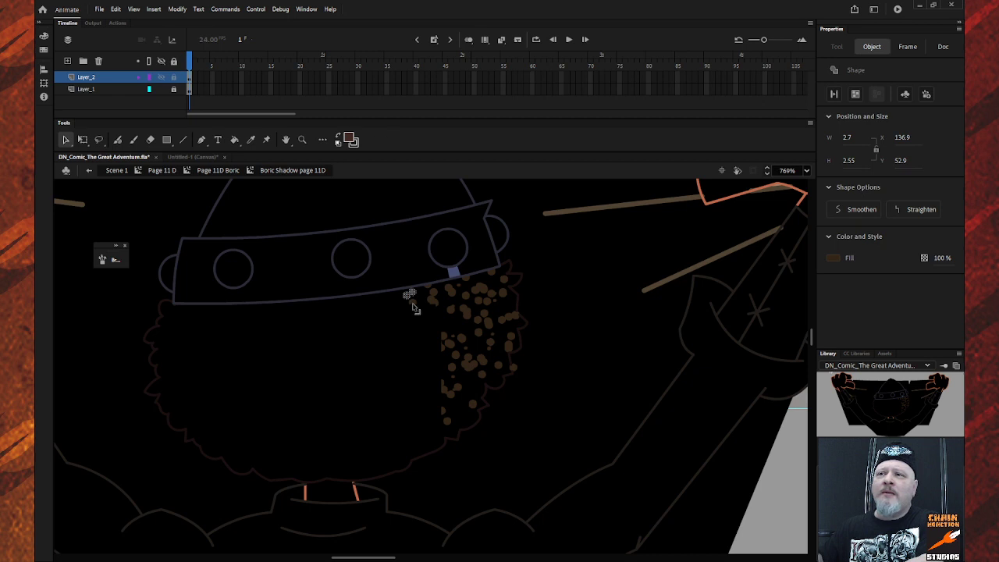
{"action": "left_click", "coordinate": [413, 304]}
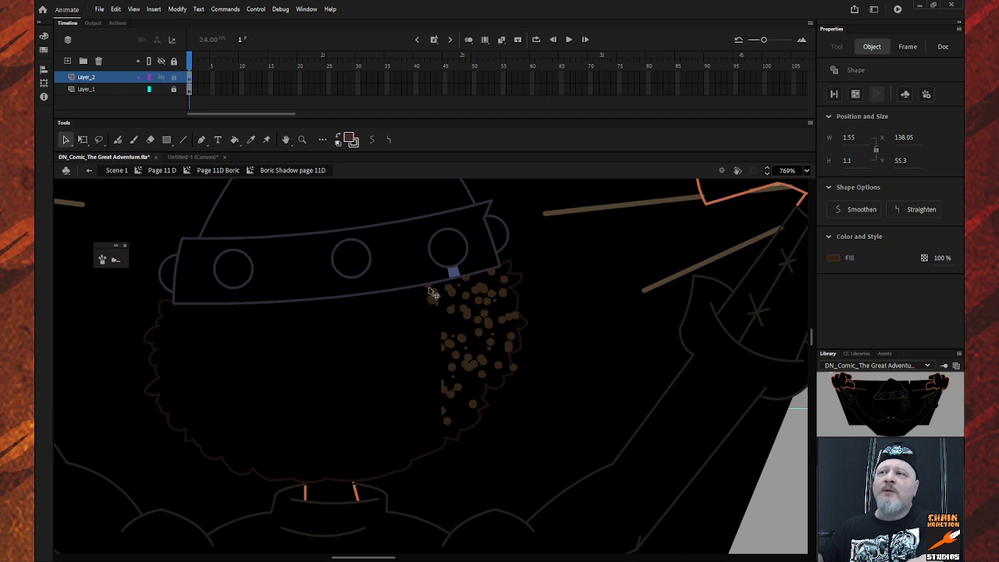
{"action": "left_click", "coordinate": [429, 288]}
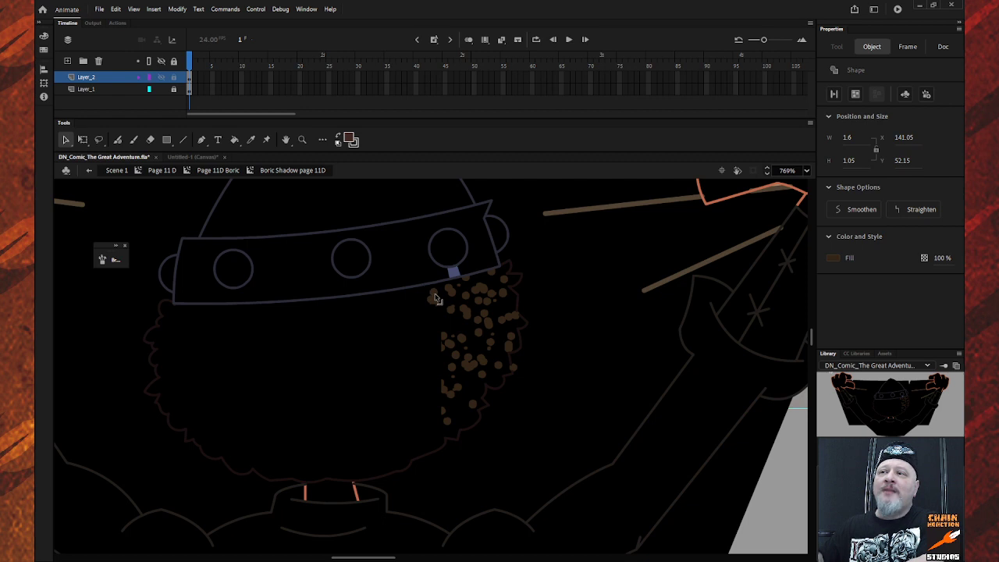
{"action": "left_click", "coordinate": [441, 301]}
{"action": "left_click", "coordinate": [433, 297]}
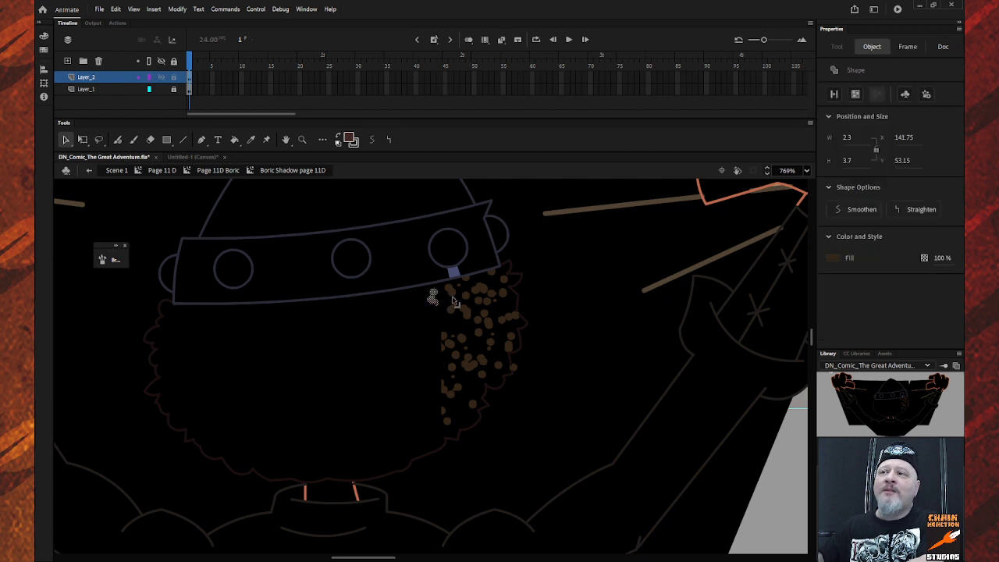
{"action": "left_click", "coordinate": [457, 301]}
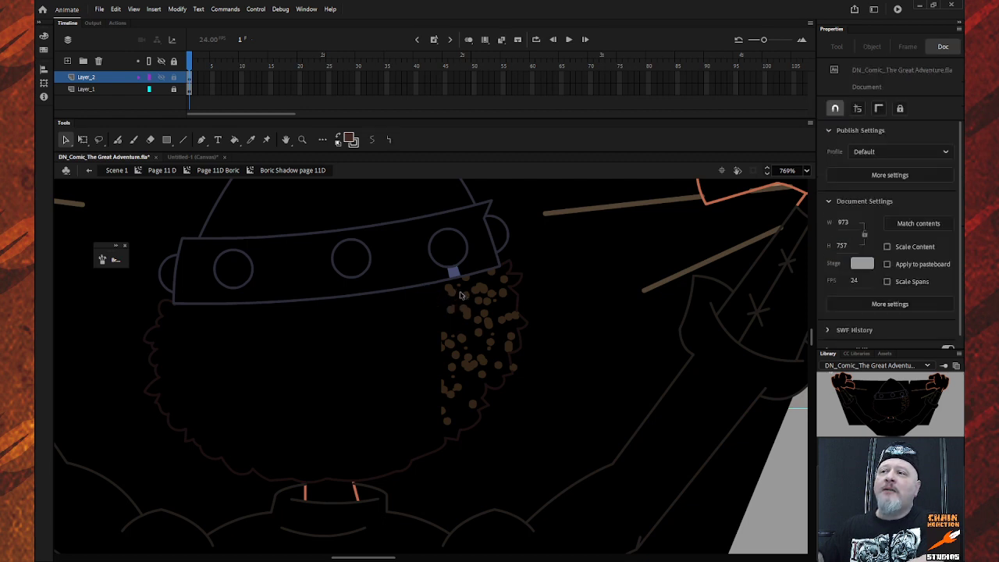
Step: Delete the speckles beneath the right rivet and the small blue gradient patch between that rivet and the helmet band's lower edge
{"action": "left_click", "coordinate": [454, 291]}
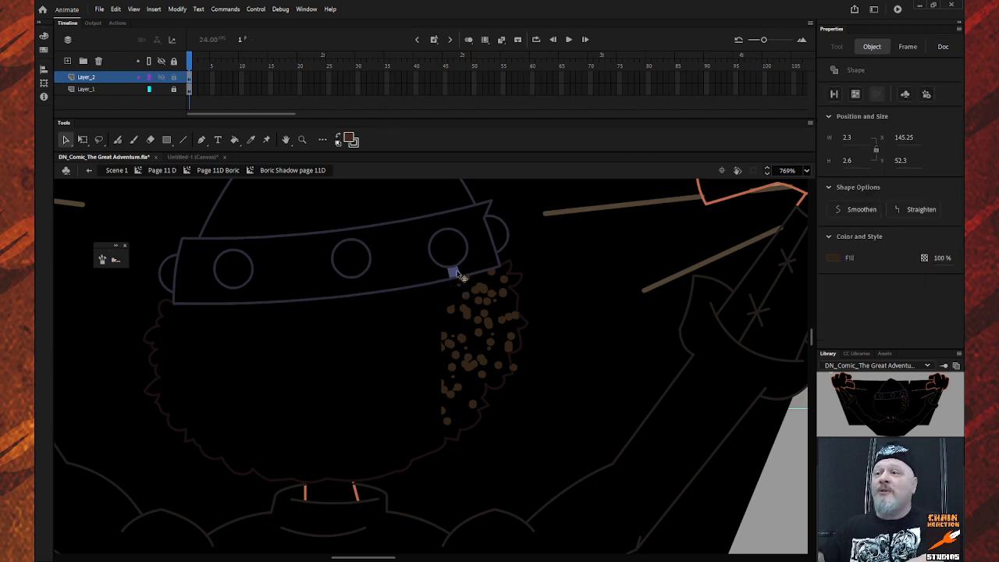
{"action": "left_click", "coordinate": [461, 276]}
{"action": "left_click", "coordinate": [454, 272]}
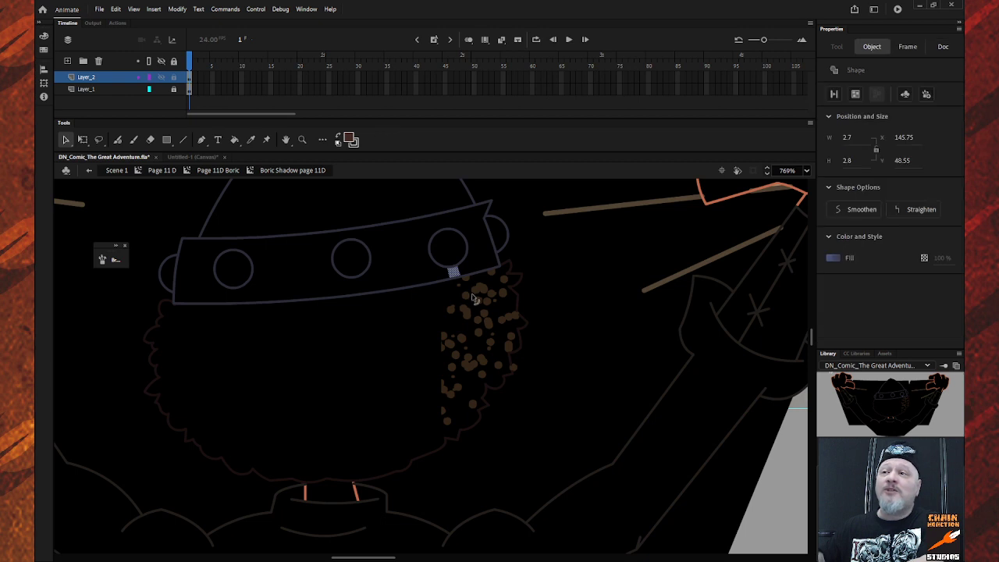
{"action": "key", "text": "Delete"}
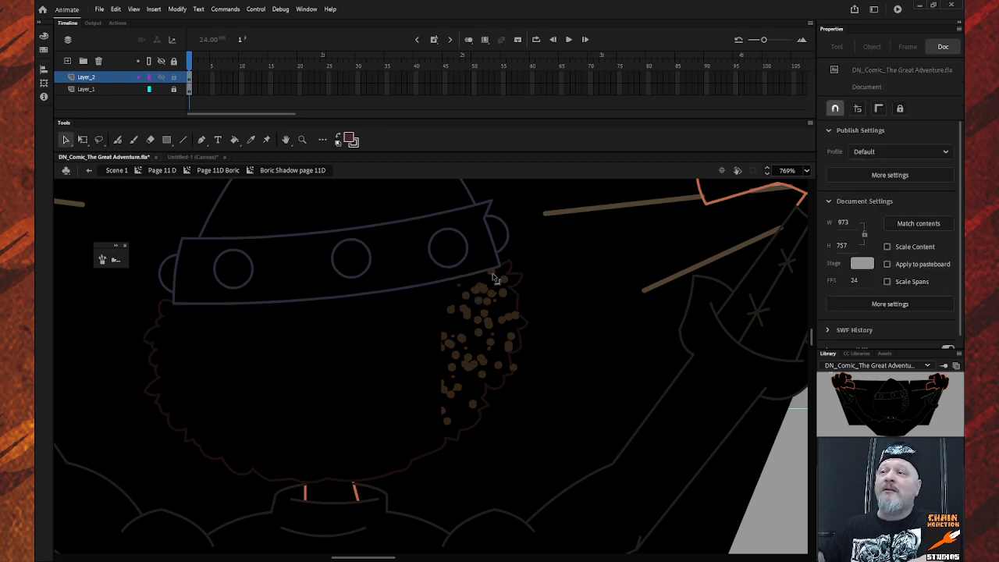
Step: Delete the speckles under the helmet band's right corner and the joined group at the hair's upper-right edge
{"action": "left_click", "coordinate": [491, 271]}
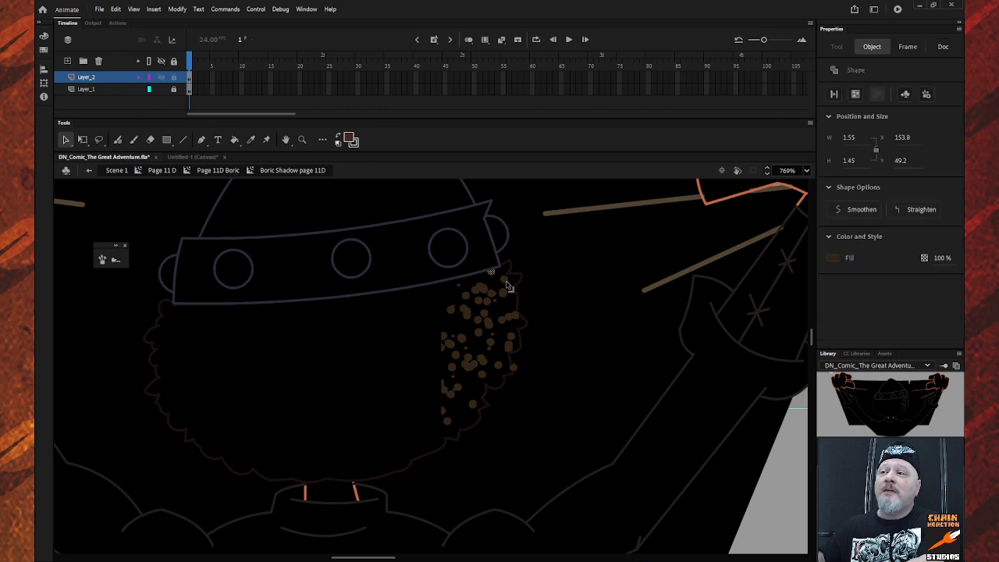
{"action": "left_click", "coordinate": [504, 279]}
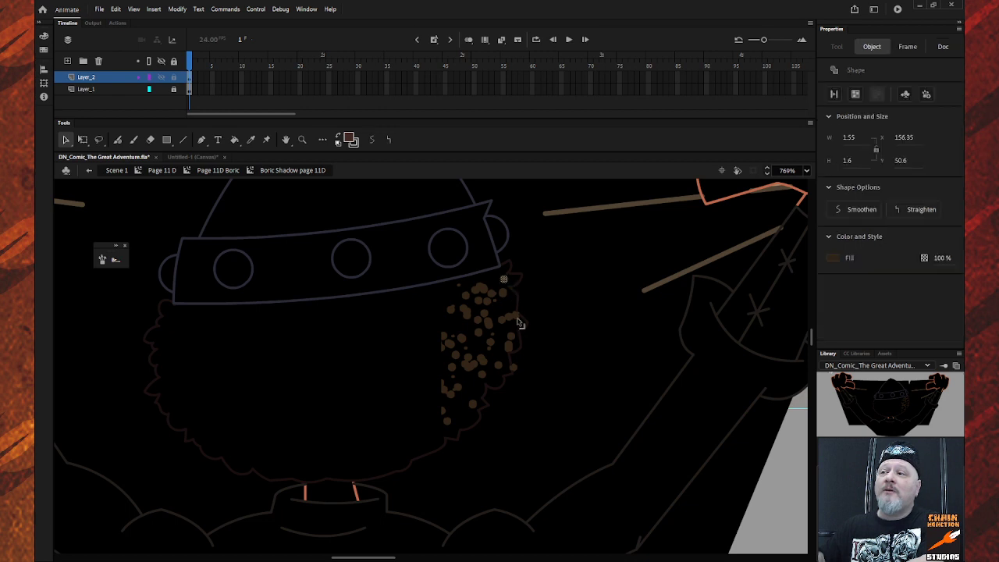
{"action": "left_click", "coordinate": [520, 322]}
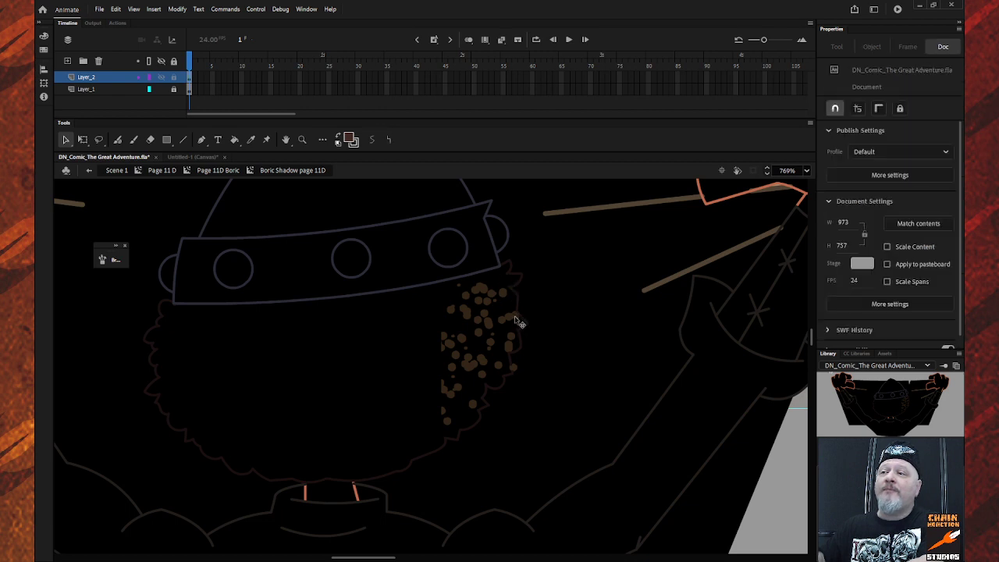
{"action": "left_click", "coordinate": [506, 318]}
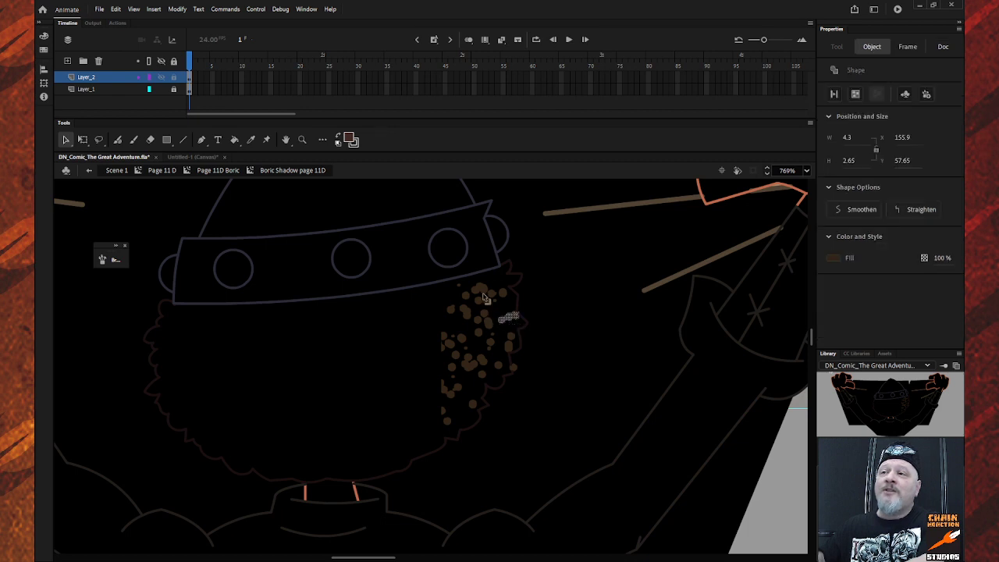
Step: Delete the dense block of brown speckles in the right part of the hair and the ones below it near the lower-right edge
{"action": "left_click_drag", "start_coordinate": [418, 364], "coordinate": [486, 297]}
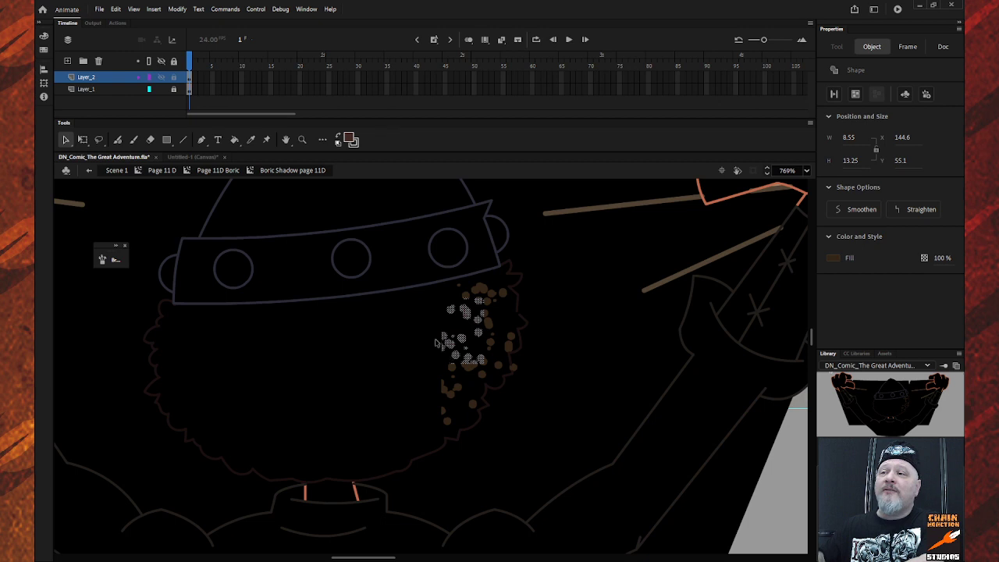
{"action": "left_click_drag", "start_coordinate": [433, 341], "coordinate": [459, 428]}
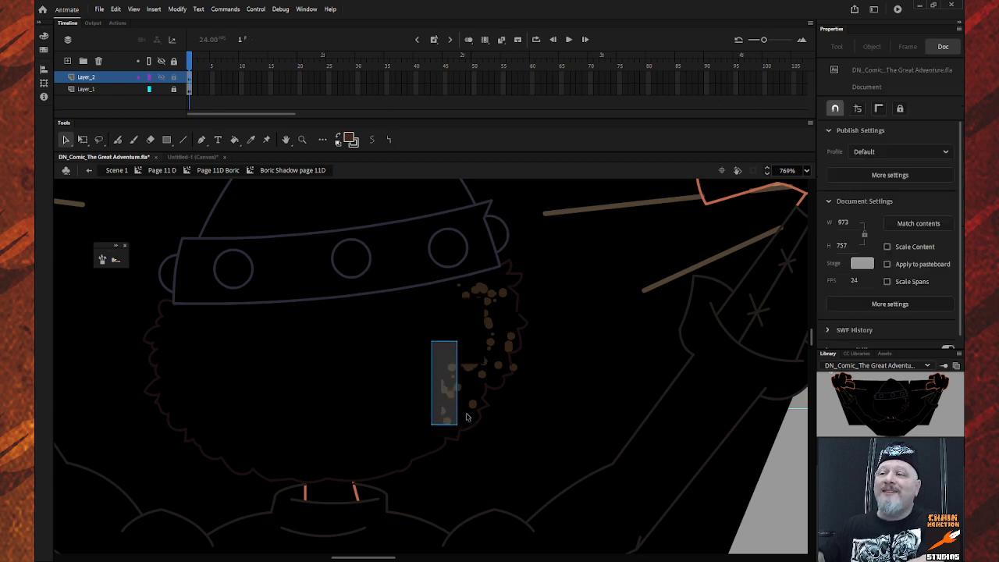
{"action": "key", "text": "Delete"}
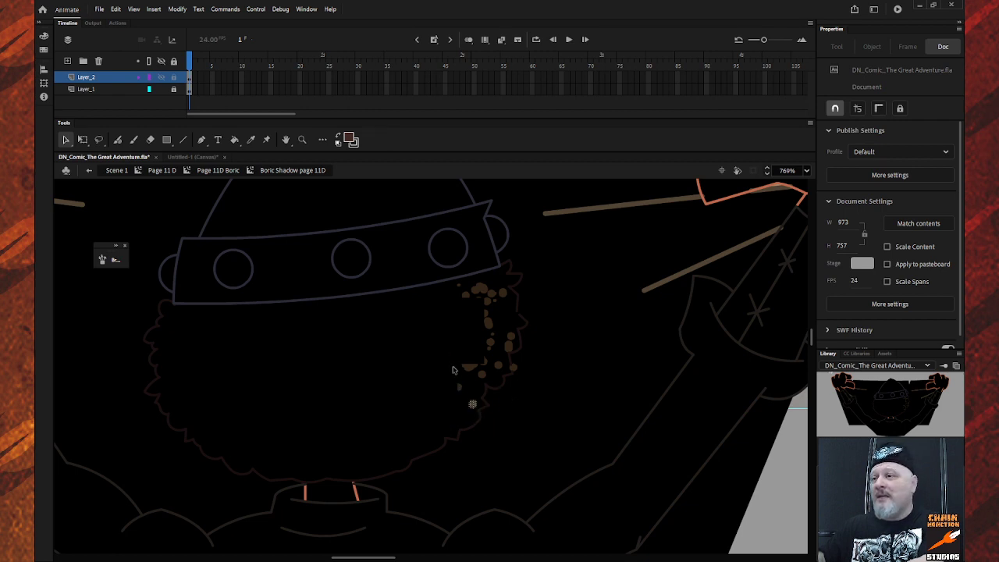
{"action": "left_click_drag", "start_coordinate": [443, 352], "coordinate": [488, 380]}
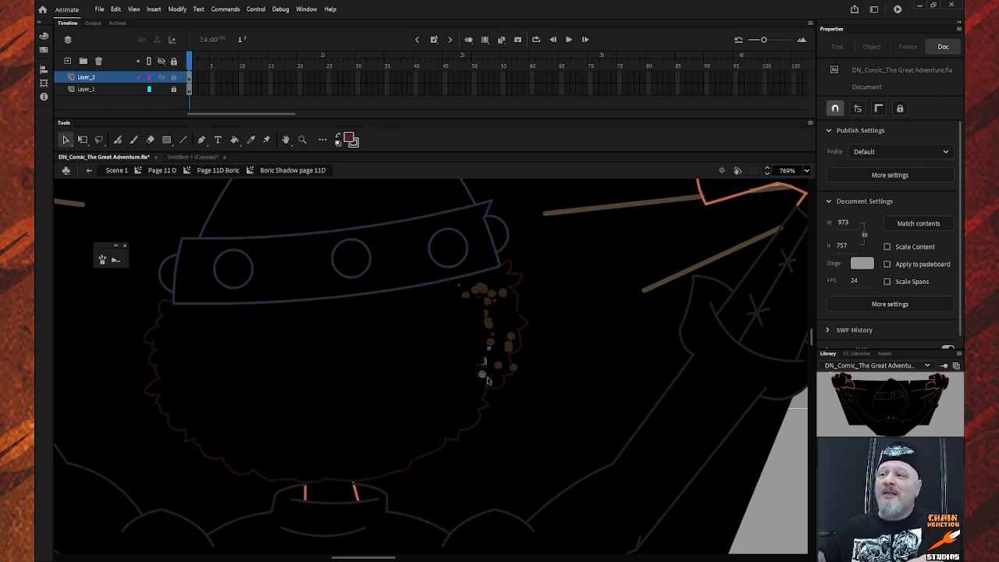
{"action": "key", "text": "Delete"}
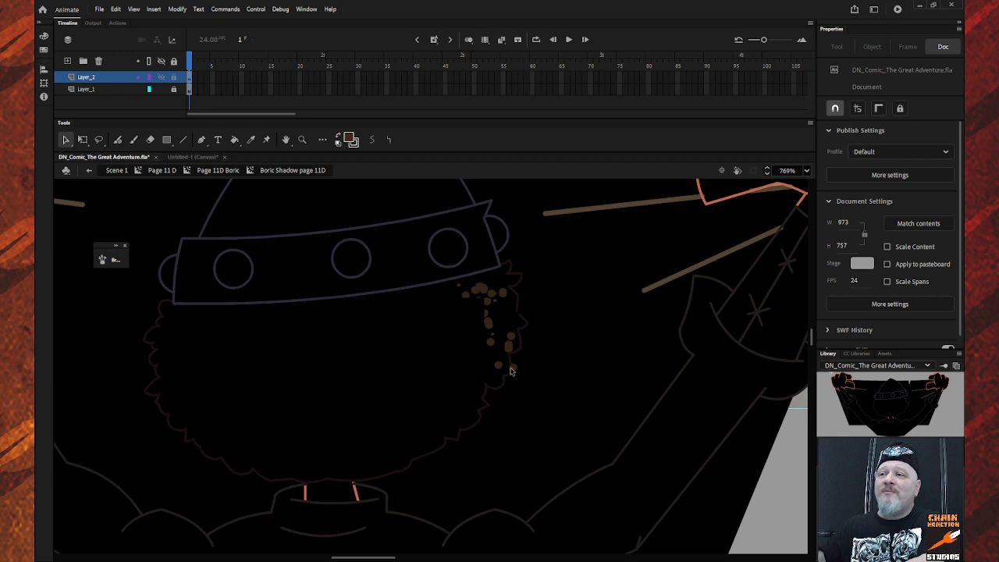
Step: Delete the remaining single speckles along the hair's right edge and the narrow column of speckles beside them
{"action": "left_click", "coordinate": [498, 364]}
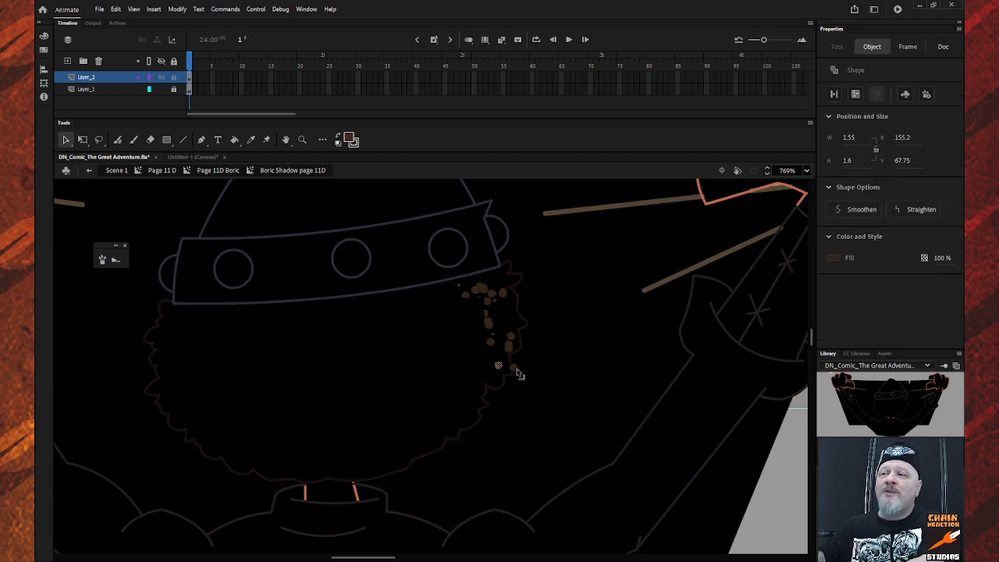
{"action": "key", "text": "Delete"}
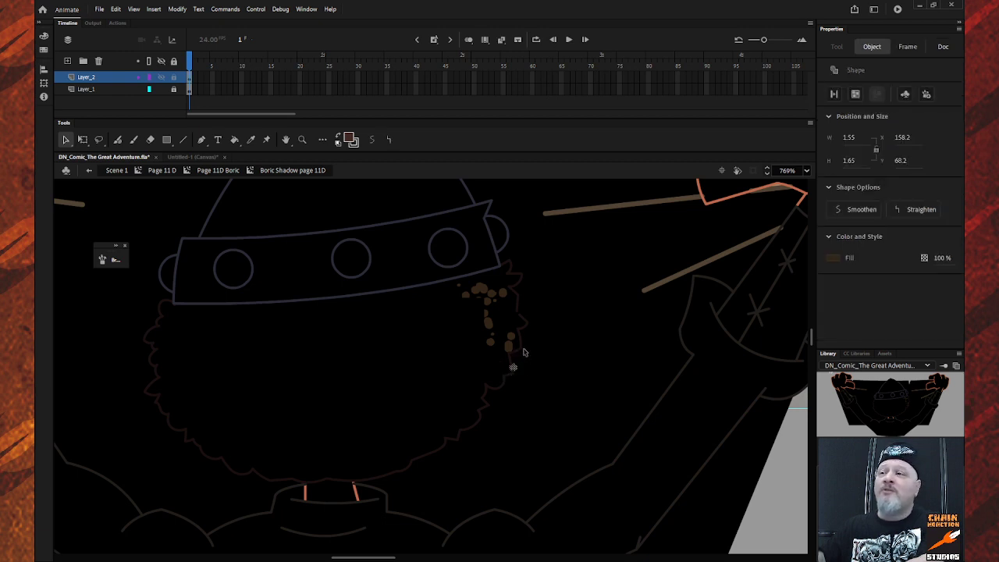
{"action": "left_click", "coordinate": [511, 349]}
{"action": "key", "text": "Delete"}
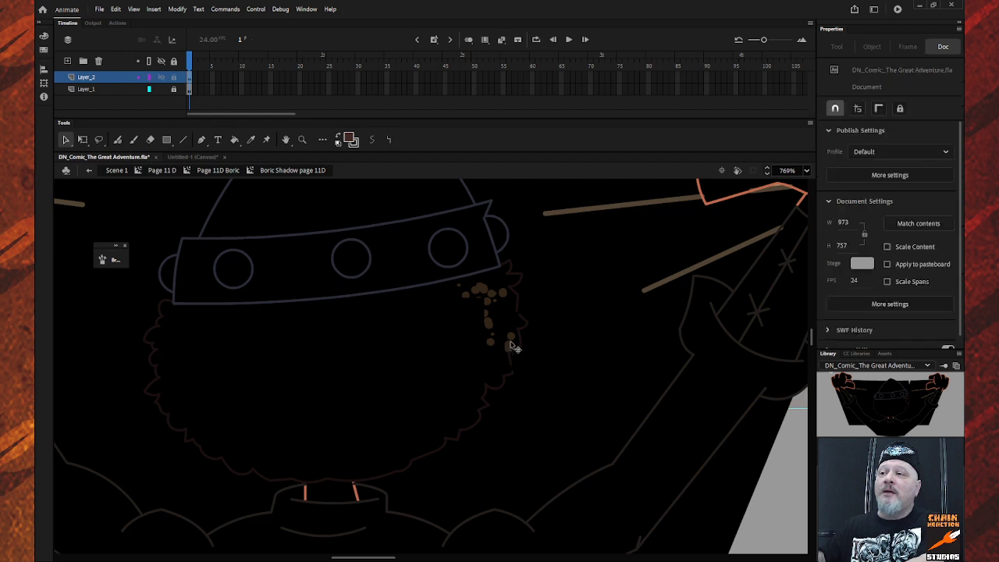
{"action": "left_click", "coordinate": [511, 338]}
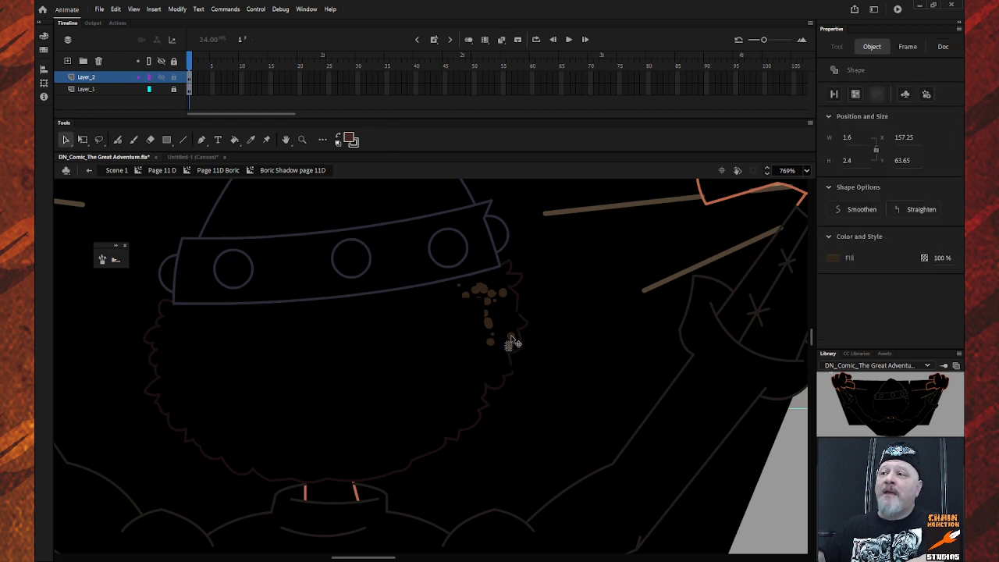
{"action": "key", "text": "Delete"}
{"action": "left_click", "coordinate": [511, 338]}
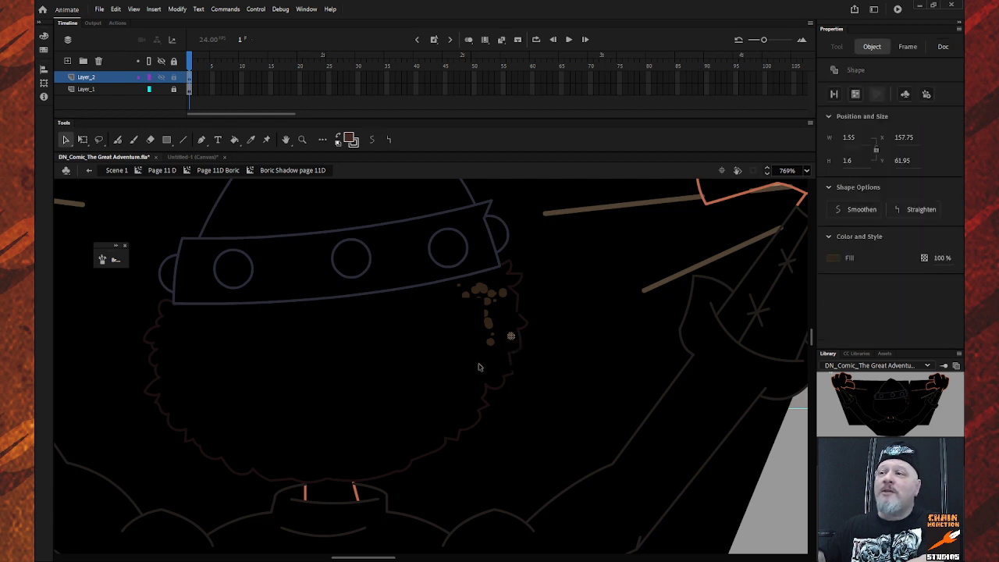
{"action": "key", "text": "Delete"}
{"action": "left_click_drag", "start_coordinate": [484, 357], "coordinate": [497, 312]}
{"action": "key", "text": "Delete"}
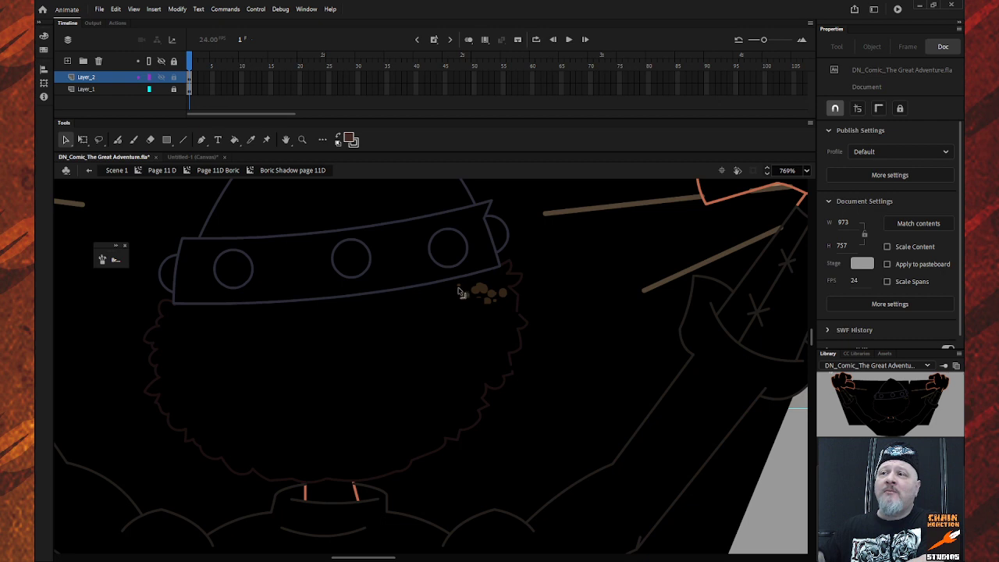
Step: Delete the last speckles under the helmet band's right end, including the thin leftover sliver near the hair's upper-right edge
{"action": "left_click_drag", "start_coordinate": [459, 287], "coordinate": [453, 296]}
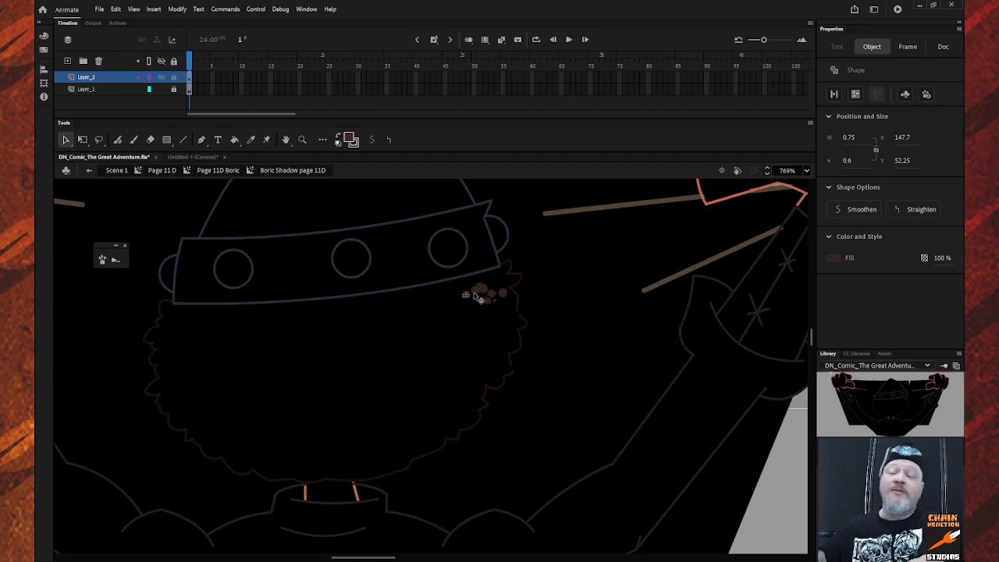
{"action": "left_click", "coordinate": [477, 291]}
{"action": "left_click", "coordinate": [451, 317]}
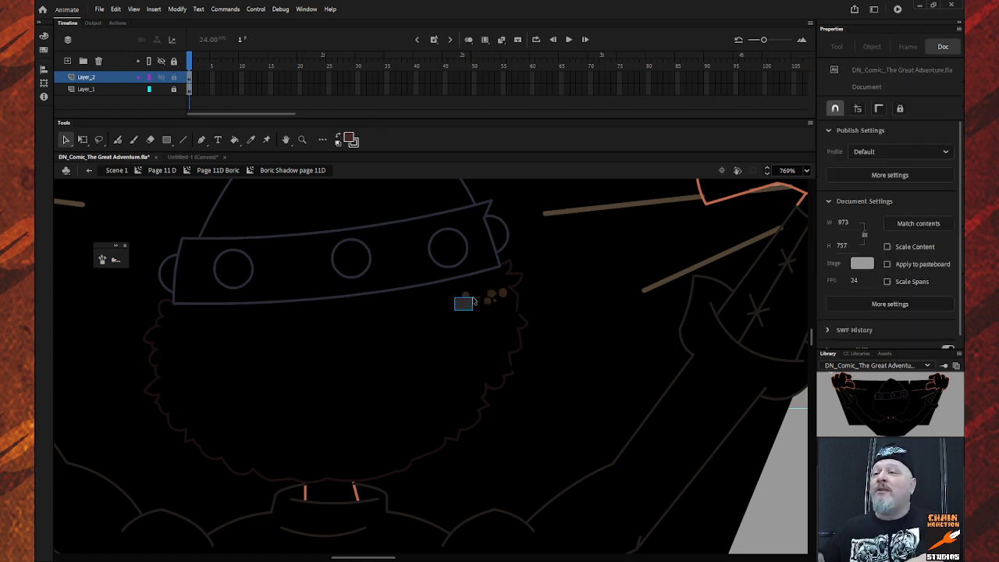
{"action": "mouse_move", "coordinate": [483, 324]}
{"action": "left_mouse_down"}
{"action": "mouse_move", "coordinate": [495, 287]}
{"action": "mouse_move", "coordinate": [507, 285]}
{"action": "left_mouse_up"}
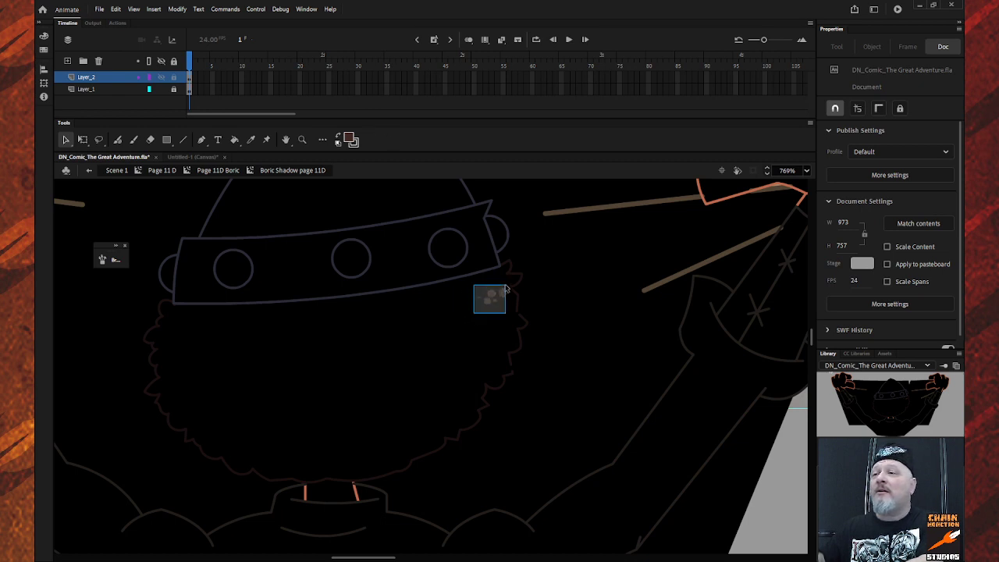
{"action": "key", "text": "ctrl+b"}
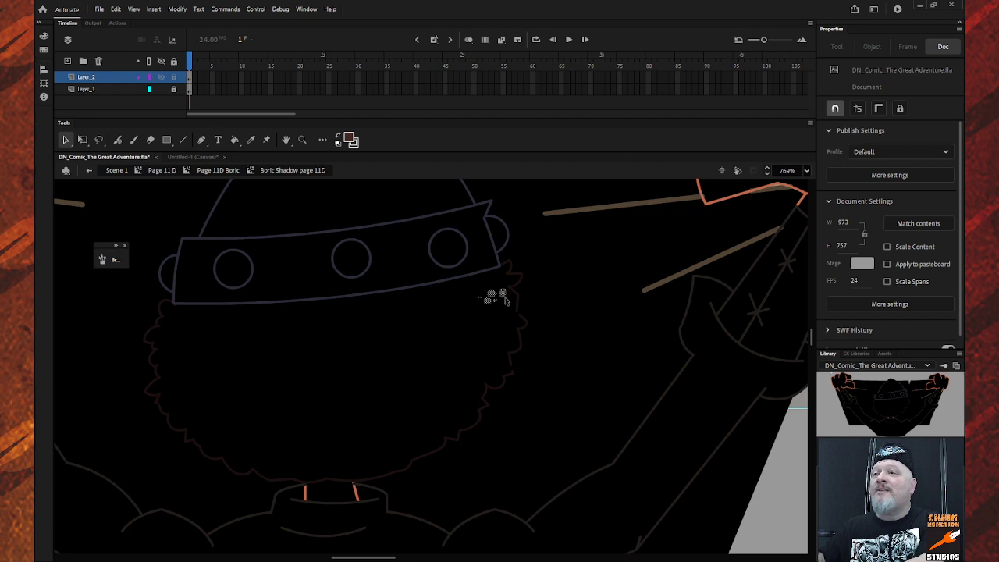
{"action": "key", "text": "Delete"}
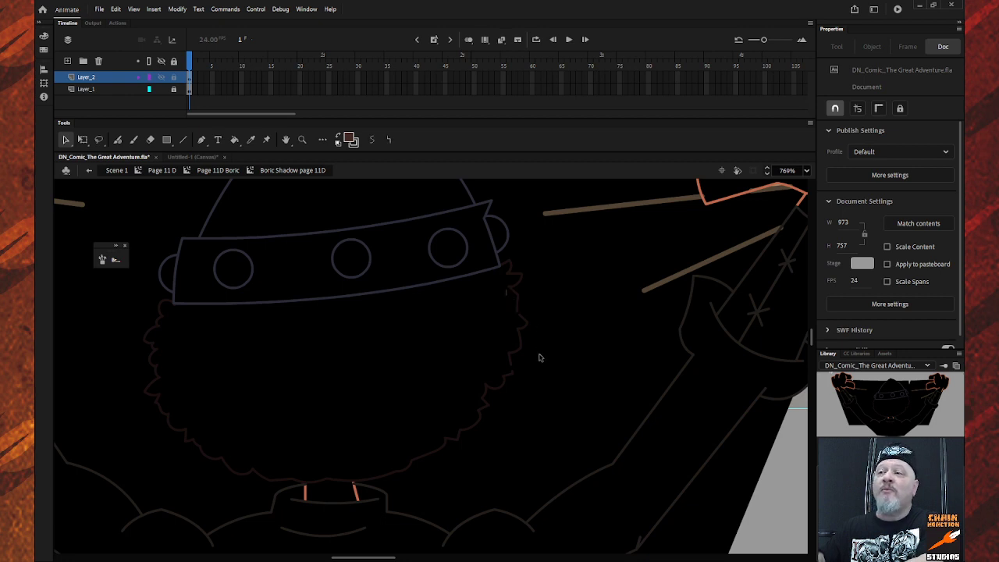
{"action": "key", "text": "ctrl+a"}
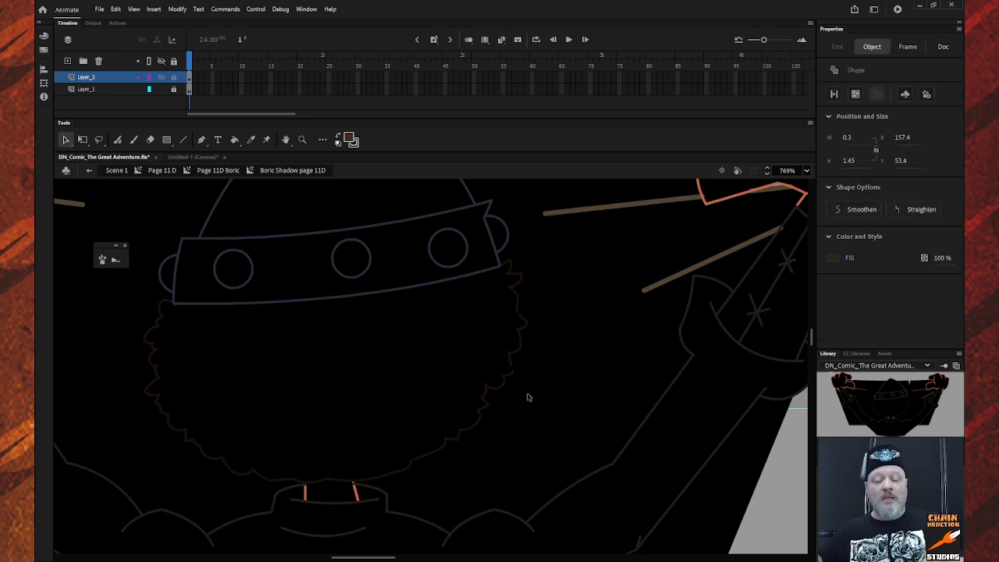
{"action": "key", "text": "Delete"}
{"action": "key", "text": "z"}
{"action": "left_click", "coordinate": [498, 387], "text": "alt"}
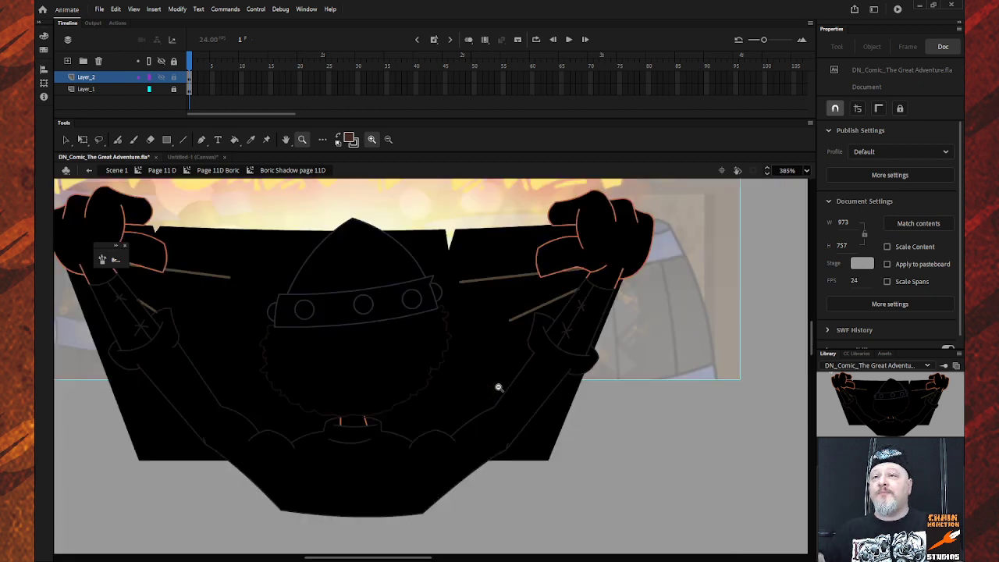
Step: Recolour the fill and stroke of all line art on Layer_2 to bright magenta so it stands out against the black
{"action": "left_click", "coordinate": [456, 400], "text": "alt"}
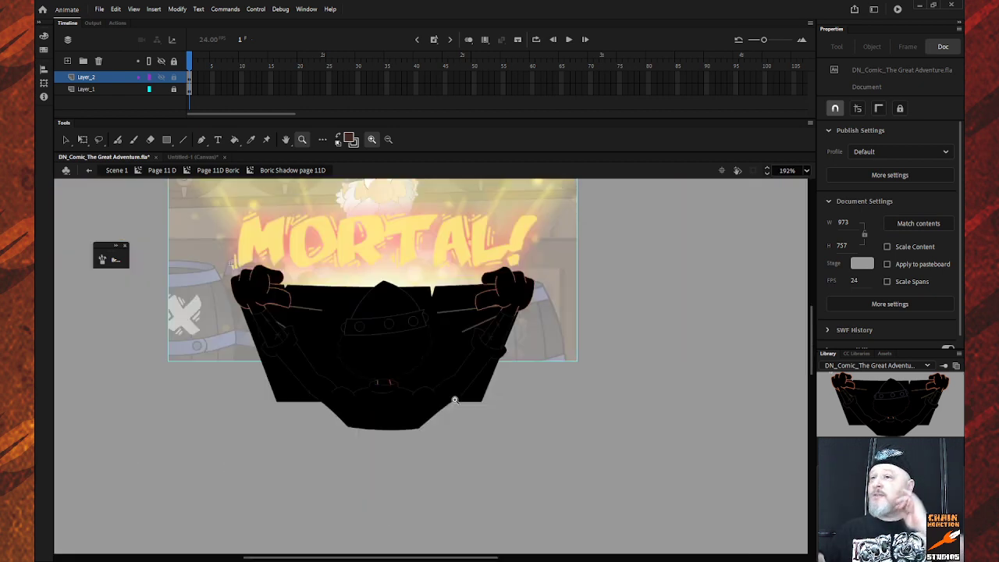
{"action": "left_click", "coordinate": [121, 76]}
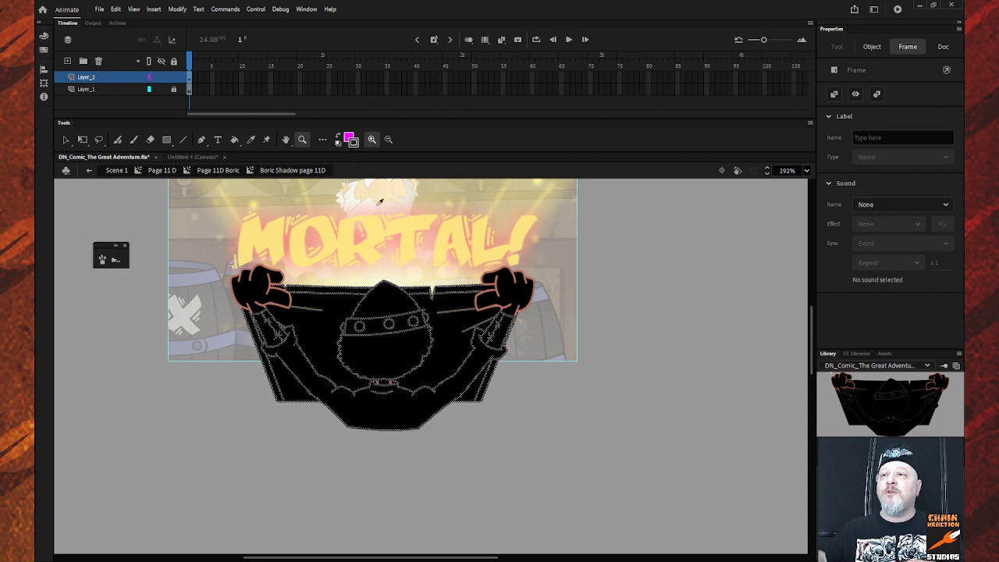
{"action": "left_click", "coordinate": [390, 223]}
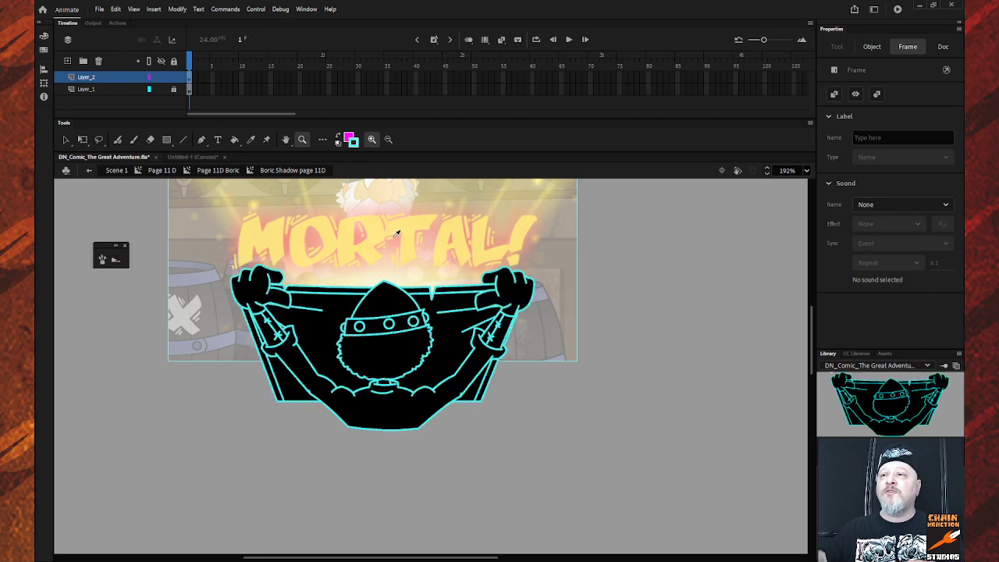
{"action": "left_click", "coordinate": [645, 364]}
{"action": "left_click_drag", "start_coordinate": [478, 559], "coordinate": [400, 559]}
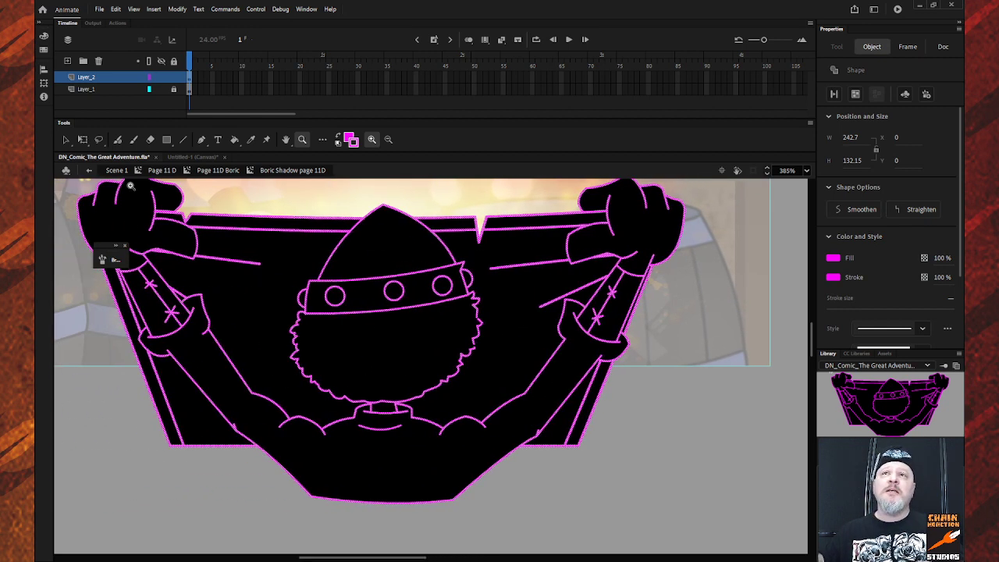
Step: Lock Layer_2, unlock Layer_1 and make its black shadow fill the active layer for erasing at the left fist
{"action": "left_click", "coordinate": [173, 77]}
{"action": "left_click", "coordinate": [186, 101]}
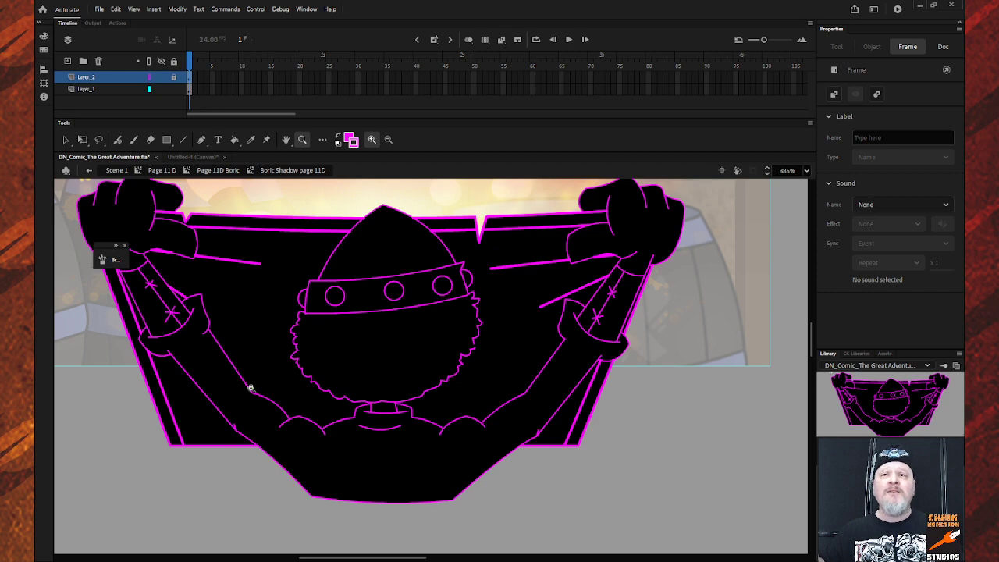
{"action": "scroll", "coordinate": [294, 448], "scroll_direction": "up", "scroll_amount": 3}
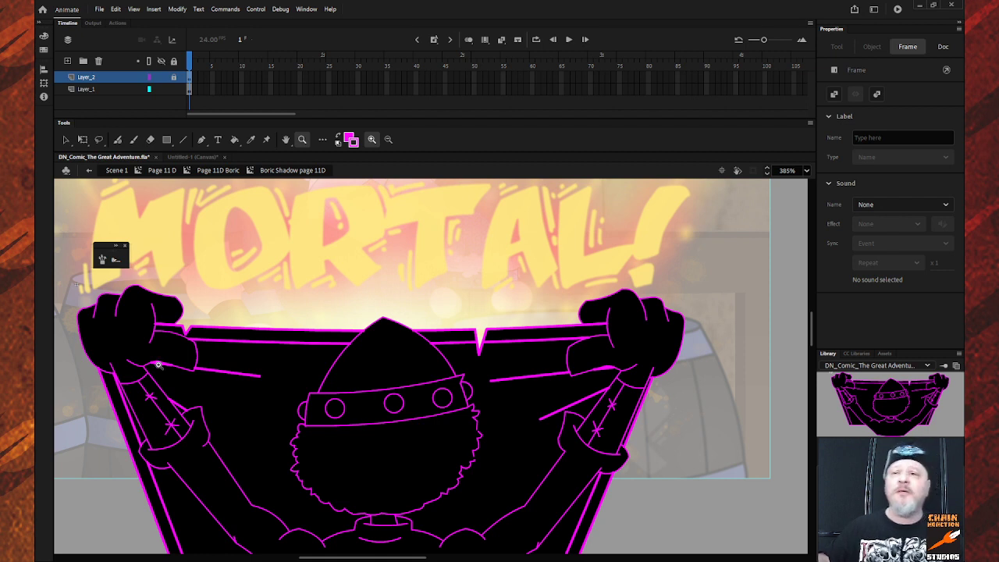
{"action": "left_click_drag", "start_coordinate": [70, 270], "coordinate": [250, 418]}
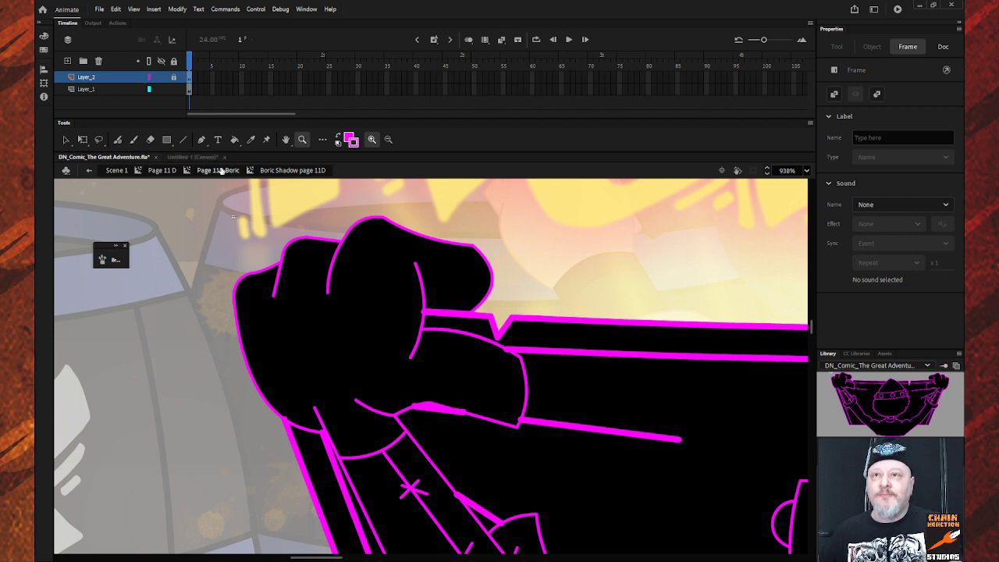
{"action": "left_click", "coordinate": [149, 139]}
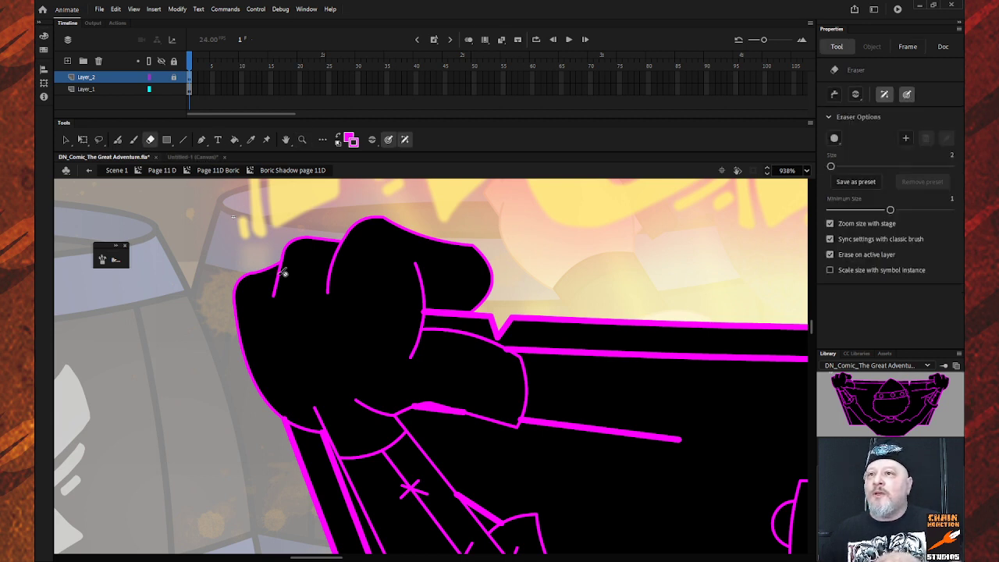
{"action": "left_click", "coordinate": [86, 89]}
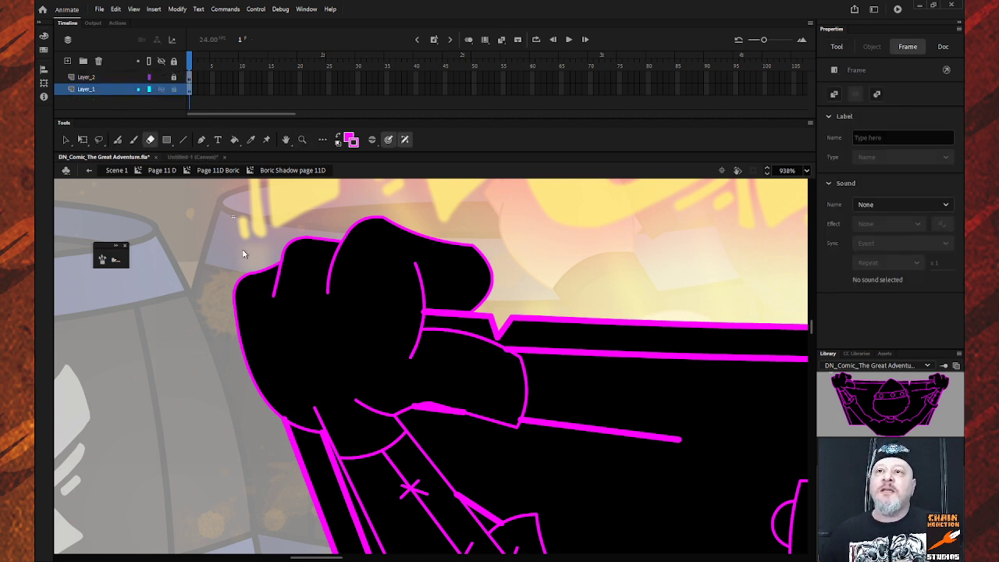
{"action": "key", "text": "ctrl+a"}
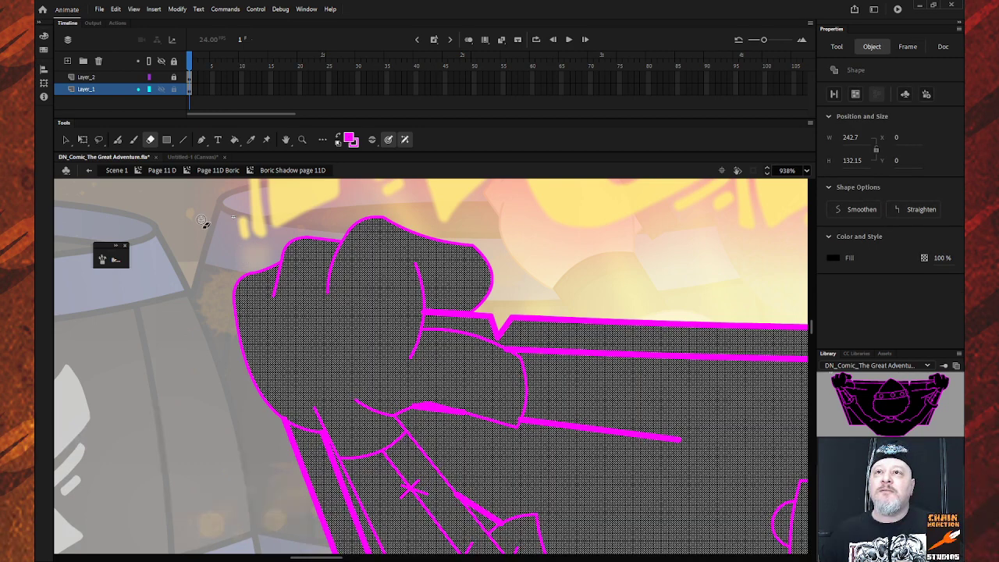
{"action": "key", "text": "ctrl+shift+a"}
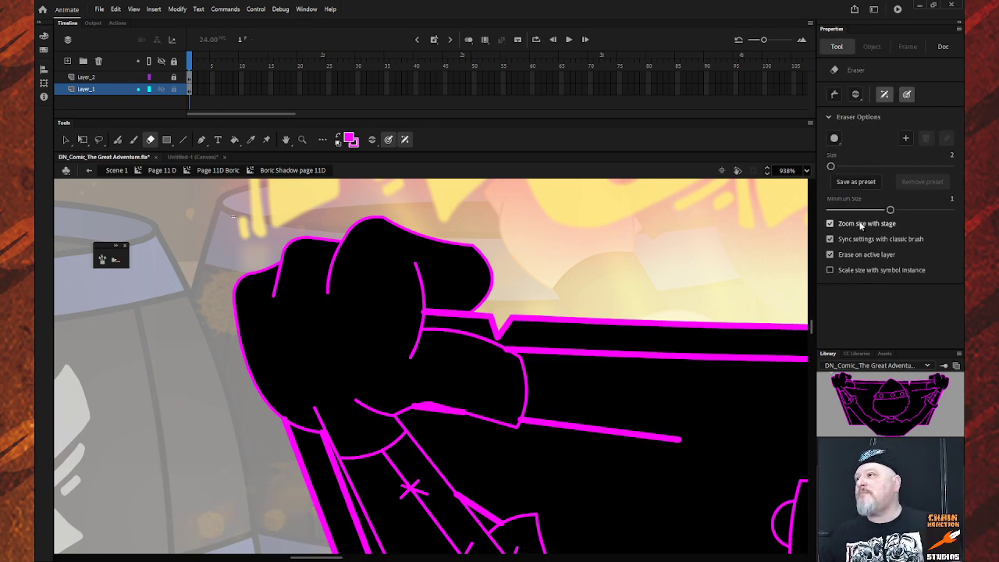
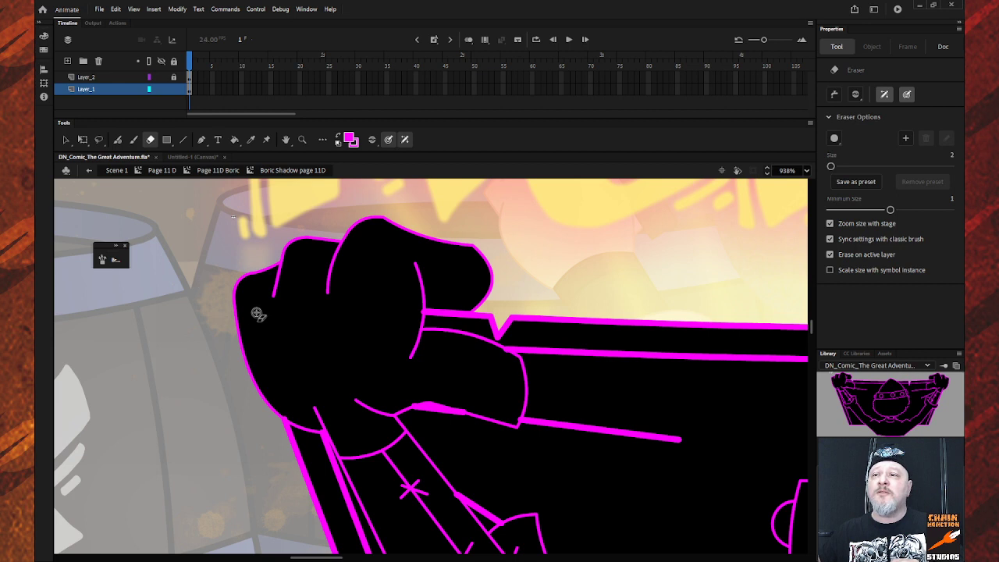
{"action": "left_click_drag", "start_coordinate": [255, 311], "coordinate": [265, 334]}
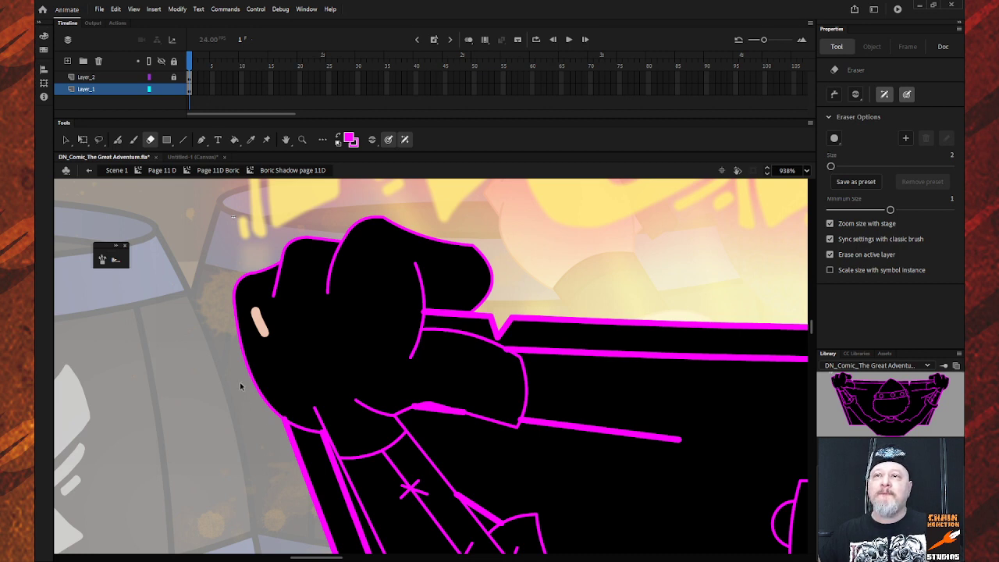
{"action": "key", "text": "ctrl+z"}
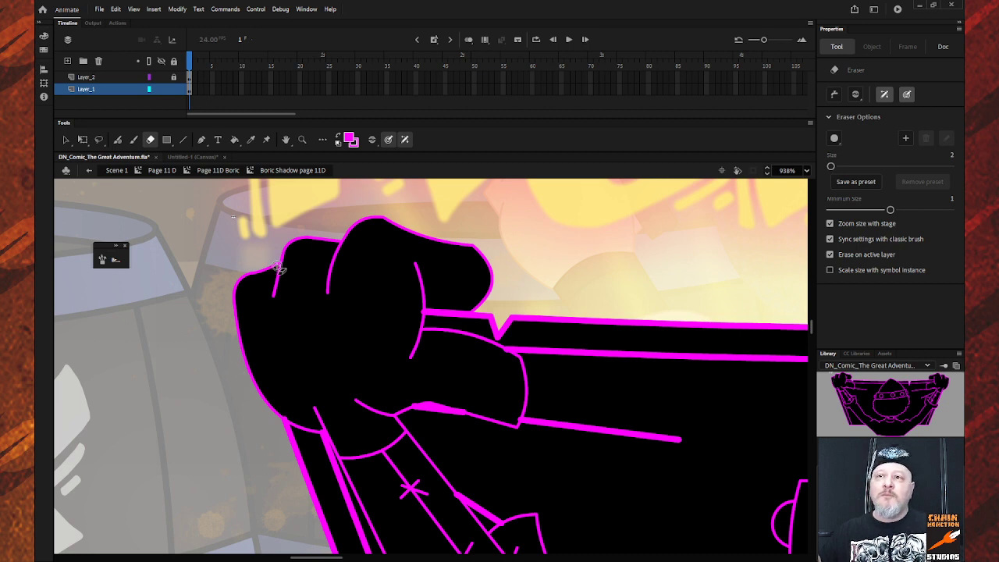
{"action": "mouse_move", "coordinate": [278, 268]}
{"action": "left_mouse_down"}
{"action": "mouse_move", "coordinate": [271, 294]}
{"action": "mouse_move", "coordinate": [284, 242]}
{"action": "mouse_move", "coordinate": [324, 231]}
{"action": "mouse_move", "coordinate": [339, 244]}
{"action": "left_mouse_up"}
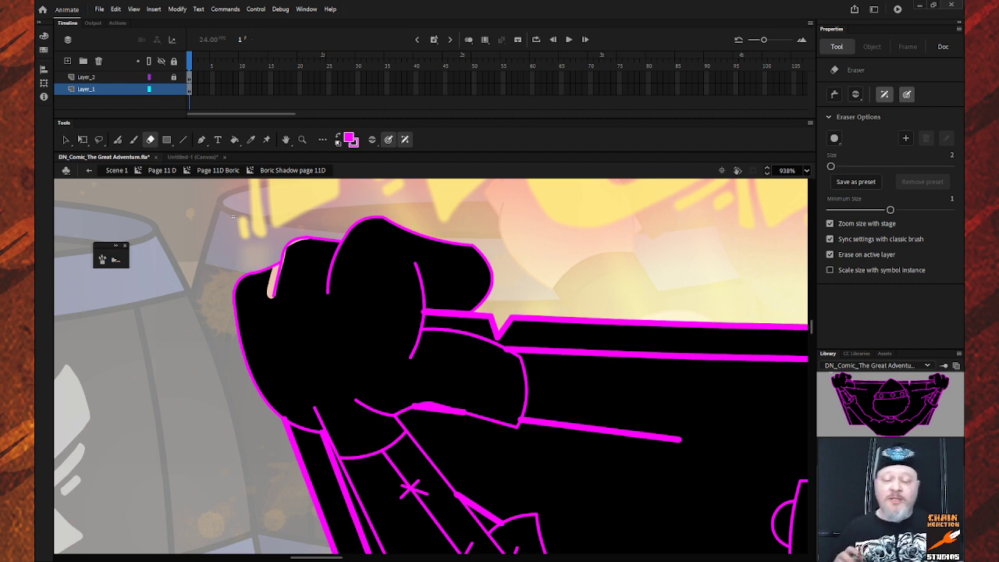
{"action": "key", "text": "ctrl+z"}
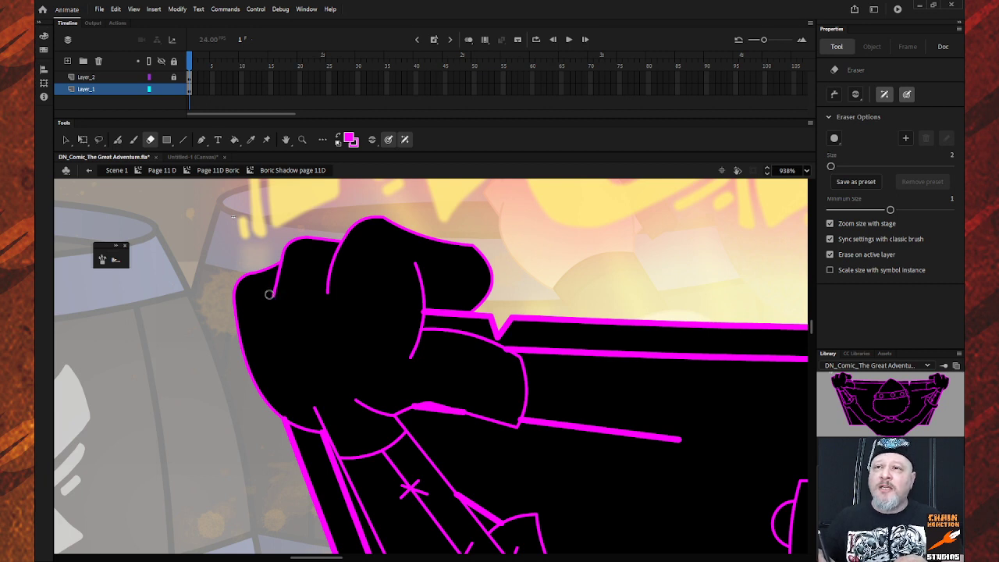
Step: Erase thin strips of black fill along the left fist's knuckle creases, upper finger outlines and outer hand edge
{"action": "left_click_drag", "start_coordinate": [269, 295], "coordinate": [301, 240]}
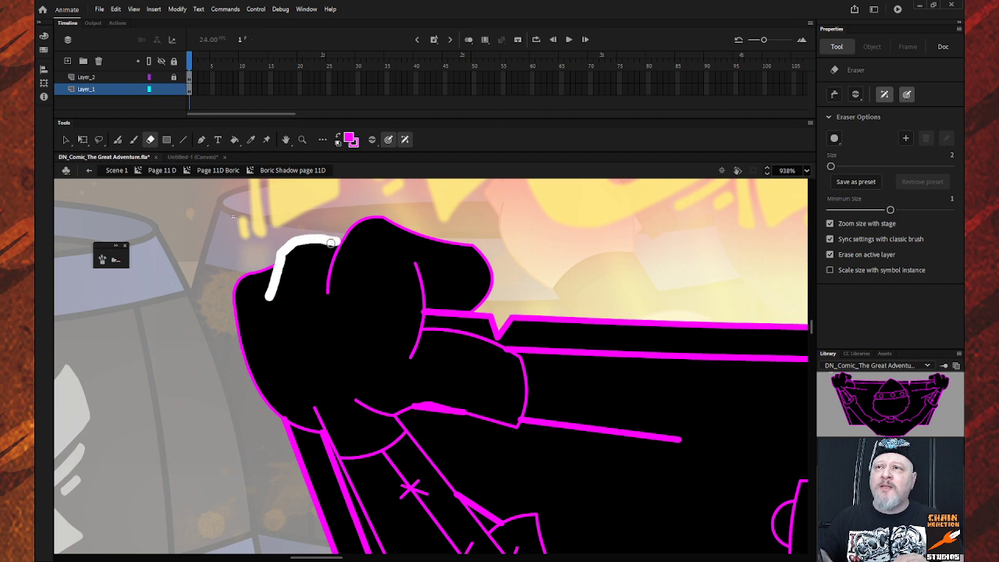
{"action": "left_click_drag", "start_coordinate": [332, 244], "coordinate": [338, 248]}
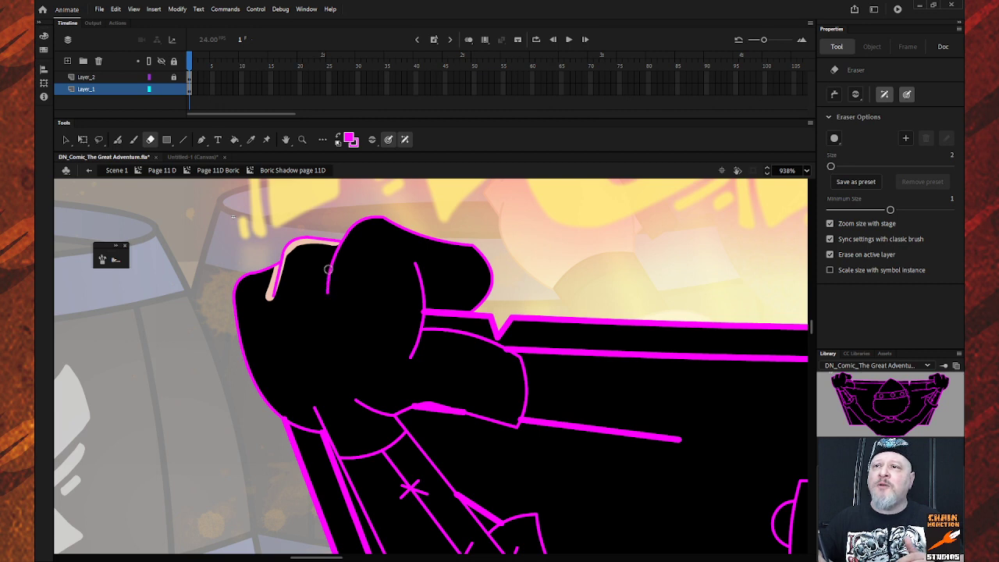
{"action": "mouse_move", "coordinate": [325, 292]}
{"action": "left_mouse_down"}
{"action": "mouse_move", "coordinate": [343, 234]}
{"action": "mouse_move", "coordinate": [368, 218]}
{"action": "mouse_move", "coordinate": [480, 248]}
{"action": "left_mouse_up"}
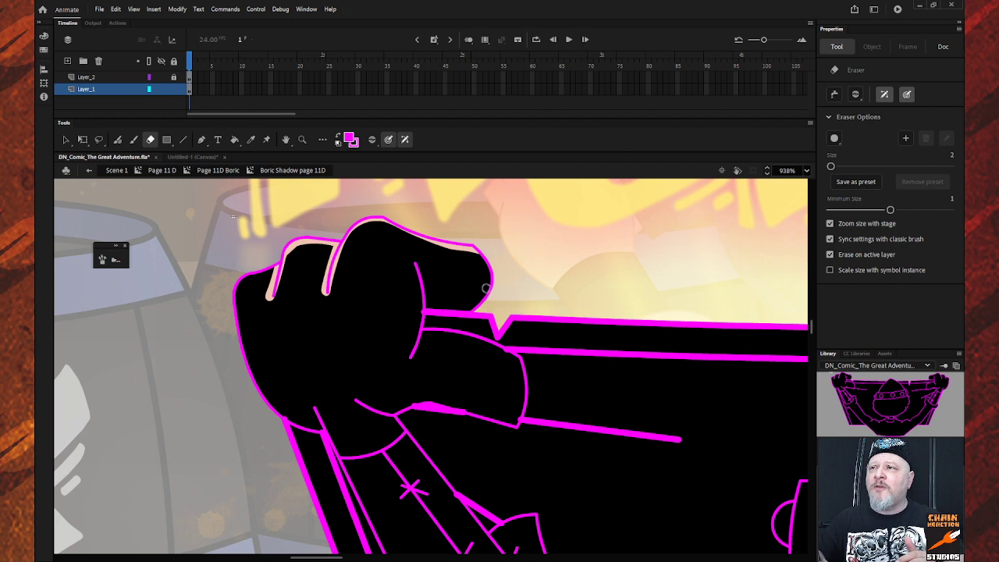
{"action": "left_click_drag", "start_coordinate": [485, 288], "coordinate": [478, 250]}
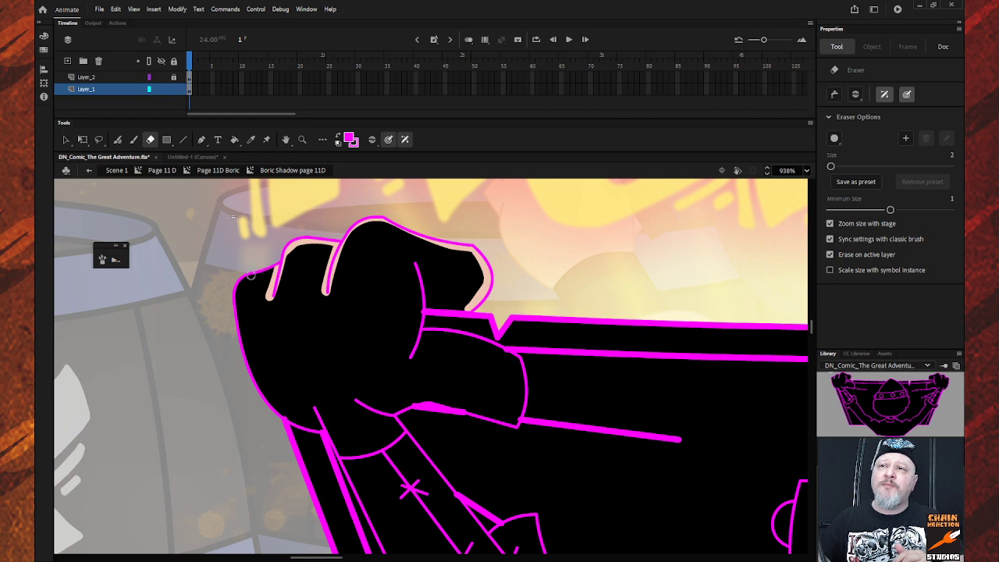
{"action": "mouse_move", "coordinate": [251, 274]}
{"action": "left_mouse_down"}
{"action": "mouse_move", "coordinate": [272, 270]}
{"action": "mouse_move", "coordinate": [237, 291]}
{"action": "mouse_move", "coordinate": [242, 358]}
{"action": "mouse_move", "coordinate": [269, 409]}
{"action": "mouse_move", "coordinate": [301, 425]}
{"action": "left_mouse_up"}
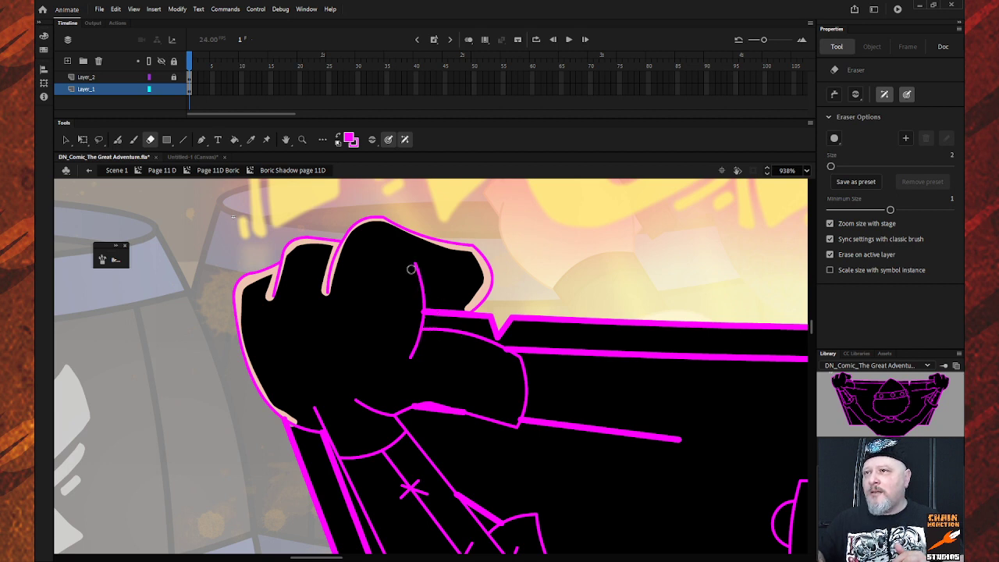
Step: Erase rim-light strips along the left fist's inner finger line and thumb, and widen those at the knuckle crease and lower hand edge
{"action": "mouse_move", "coordinate": [412, 264]}
{"action": "left_mouse_down"}
{"action": "mouse_move", "coordinate": [412, 356]}
{"action": "mouse_move", "coordinate": [451, 339]}
{"action": "mouse_move", "coordinate": [495, 346]}
{"action": "mouse_move", "coordinate": [509, 353]}
{"action": "mouse_move", "coordinate": [517, 395]}
{"action": "mouse_move", "coordinate": [521, 375]}
{"action": "mouse_move", "coordinate": [506, 350]}
{"action": "mouse_move", "coordinate": [423, 334]}
{"action": "left_mouse_up"}
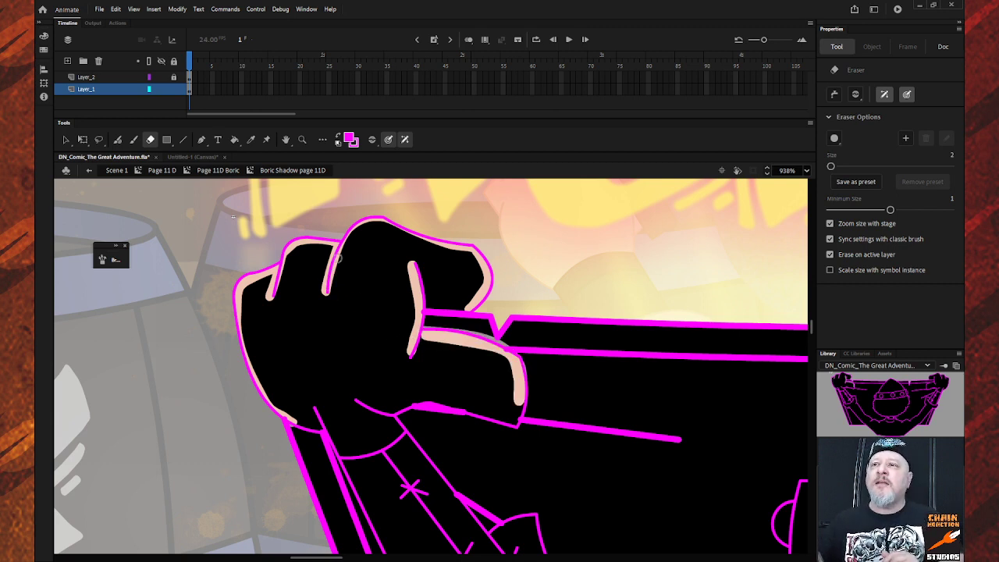
{"action": "mouse_move", "coordinate": [330, 291]}
{"action": "left_mouse_down"}
{"action": "mouse_move", "coordinate": [350, 232]}
{"action": "mouse_move", "coordinate": [410, 216]}
{"action": "left_mouse_up"}
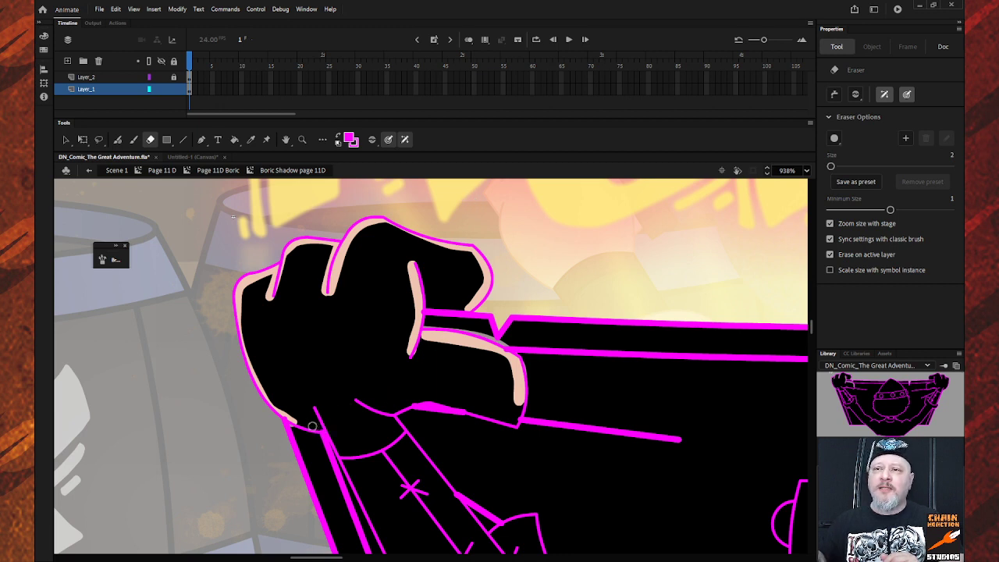
{"action": "left_click_drag", "start_coordinate": [288, 419], "coordinate": [243, 350]}
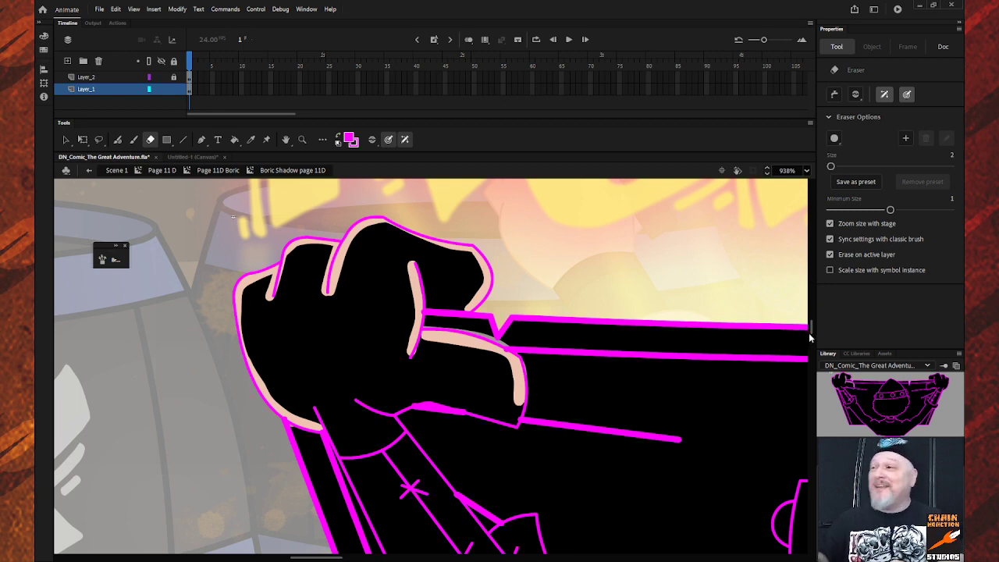
Step: Erase black strips along the left wrist and bracer's outer edge and beside the upper part of the cloth's left edge
{"action": "left_click_drag", "start_coordinate": [811, 330], "coordinate": [812, 337]}
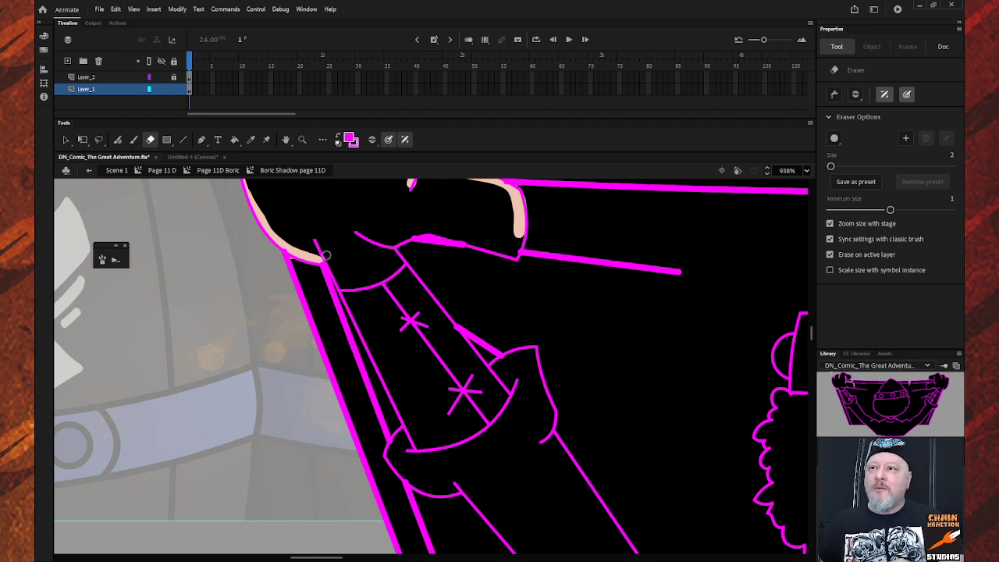
{"action": "mouse_move", "coordinate": [316, 240]}
{"action": "left_mouse_down"}
{"action": "mouse_move", "coordinate": [403, 420]}
{"action": "mouse_move", "coordinate": [395, 386]}
{"action": "left_mouse_up"}
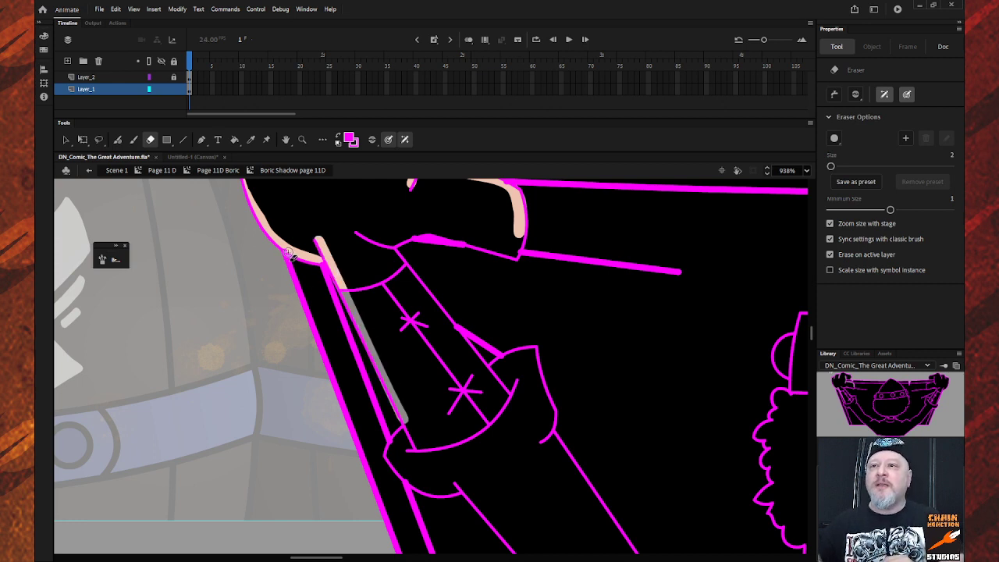
{"action": "left_click_drag", "start_coordinate": [288, 251], "coordinate": [342, 400]}
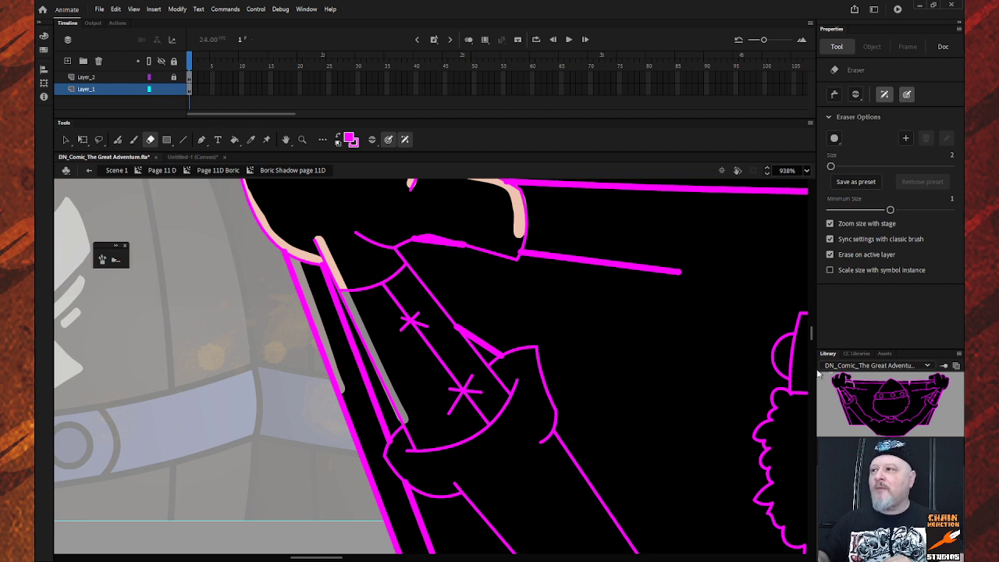
{"action": "left_click_drag", "start_coordinate": [814, 334], "coordinate": [815, 329]}
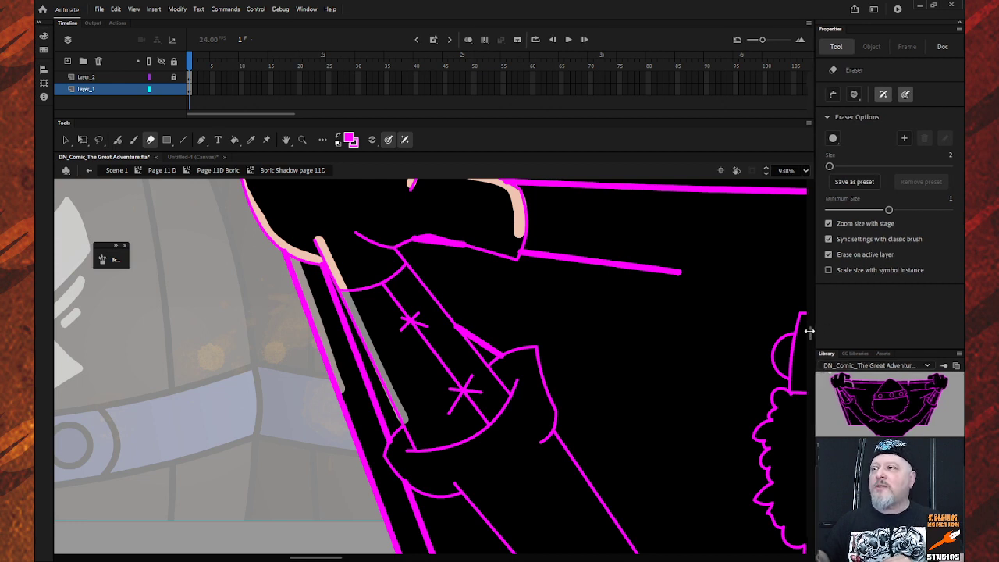
{"action": "scroll", "coordinate": [810, 334], "scroll_direction": "down", "scroll_amount": 3}
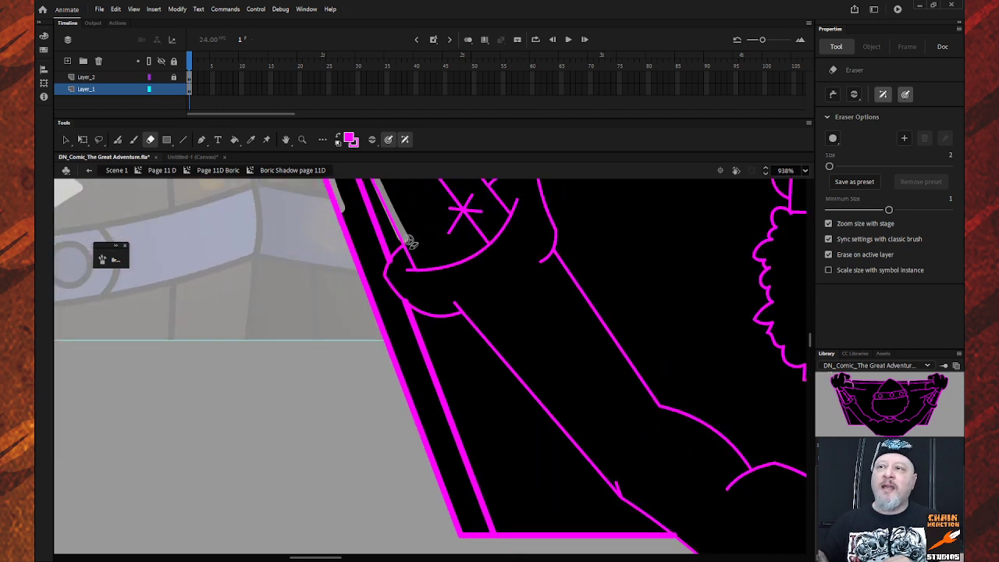
{"action": "mouse_move", "coordinate": [417, 261]}
{"action": "left_mouse_down"}
{"action": "mouse_move", "coordinate": [406, 238]}
{"action": "mouse_move", "coordinate": [396, 247]}
{"action": "left_mouse_up"}
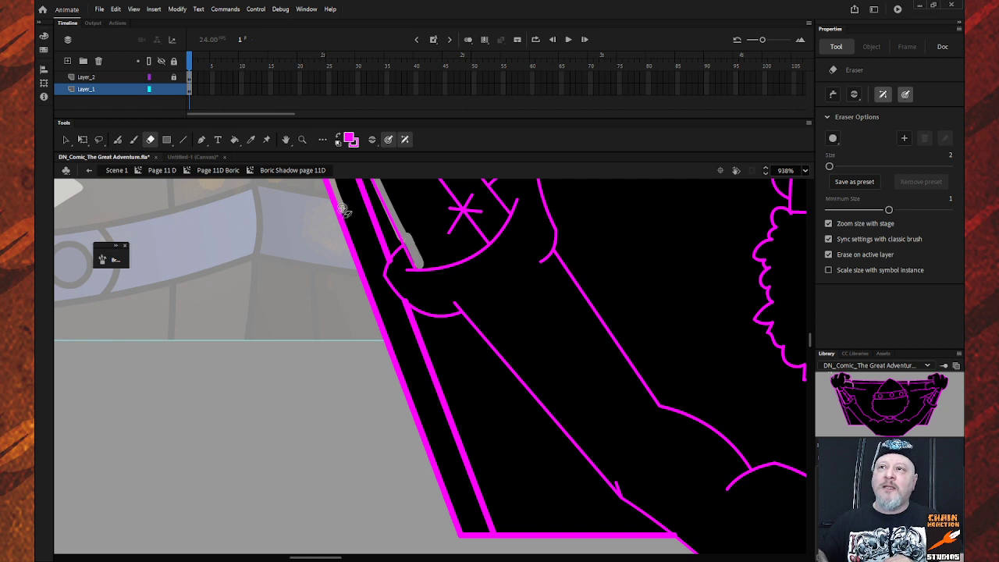
{"action": "left_click_drag", "start_coordinate": [341, 205], "coordinate": [374, 308]}
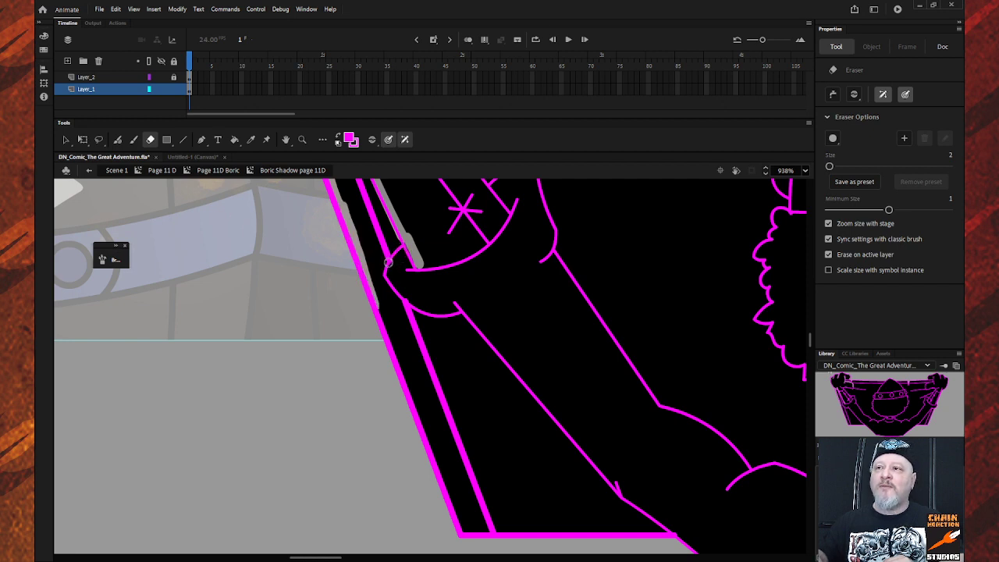
Step: Erase rim-light strips along the left elbow's outer curve, the upper arm's lower outline and the lower part of the cloth's left edge
{"action": "mouse_move", "coordinate": [404, 245]}
{"action": "left_mouse_down"}
{"action": "mouse_move", "coordinate": [389, 274]}
{"action": "mouse_move", "coordinate": [394, 294]}
{"action": "mouse_move", "coordinate": [449, 312]}
{"action": "left_mouse_up"}
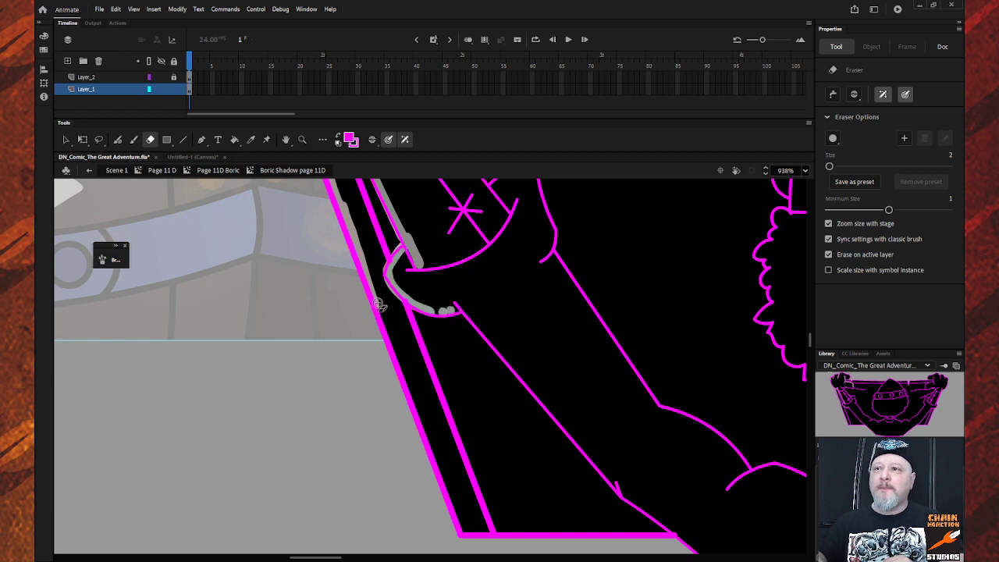
{"action": "mouse_move", "coordinate": [374, 299]}
{"action": "left_mouse_down"}
{"action": "mouse_move", "coordinate": [439, 493]}
{"action": "mouse_move", "coordinate": [390, 351]}
{"action": "left_mouse_up"}
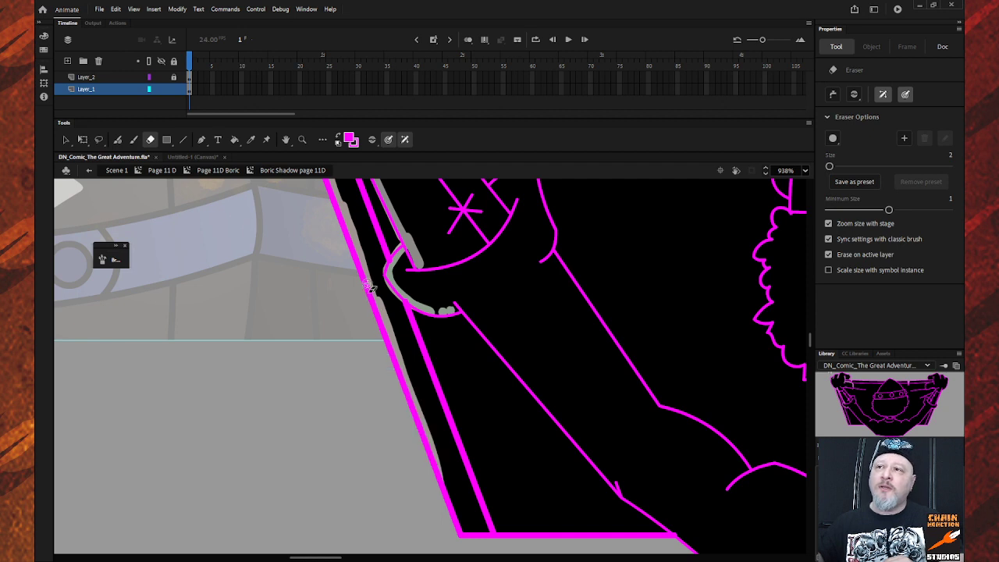
{"action": "mouse_move", "coordinate": [378, 312]}
{"action": "left_mouse_down"}
{"action": "mouse_move", "coordinate": [375, 285]}
{"action": "mouse_move", "coordinate": [380, 316]}
{"action": "left_mouse_up"}
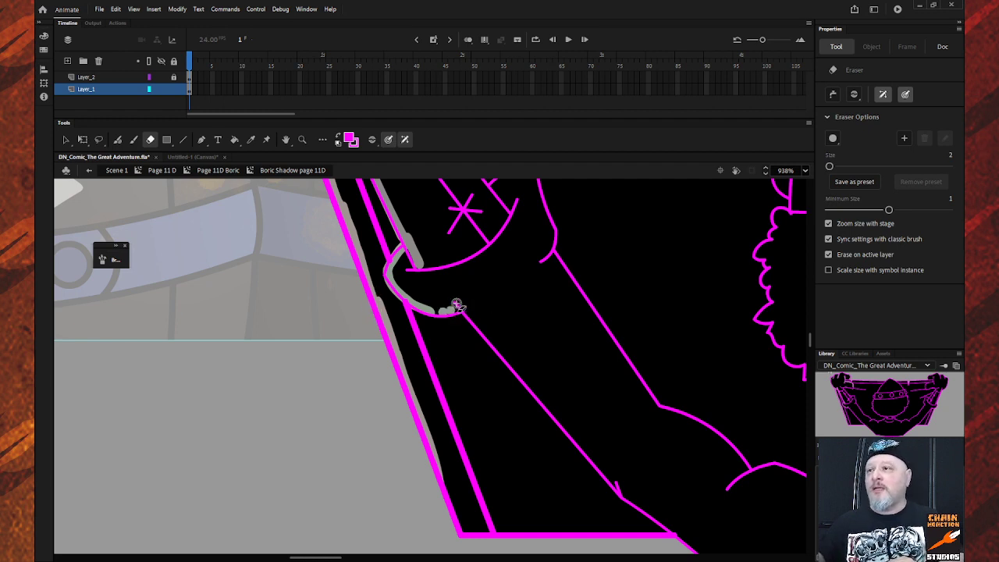
{"action": "mouse_move", "coordinate": [458, 302]}
{"action": "left_mouse_down"}
{"action": "mouse_move", "coordinate": [531, 395]}
{"action": "mouse_move", "coordinate": [529, 384]}
{"action": "left_mouse_up"}
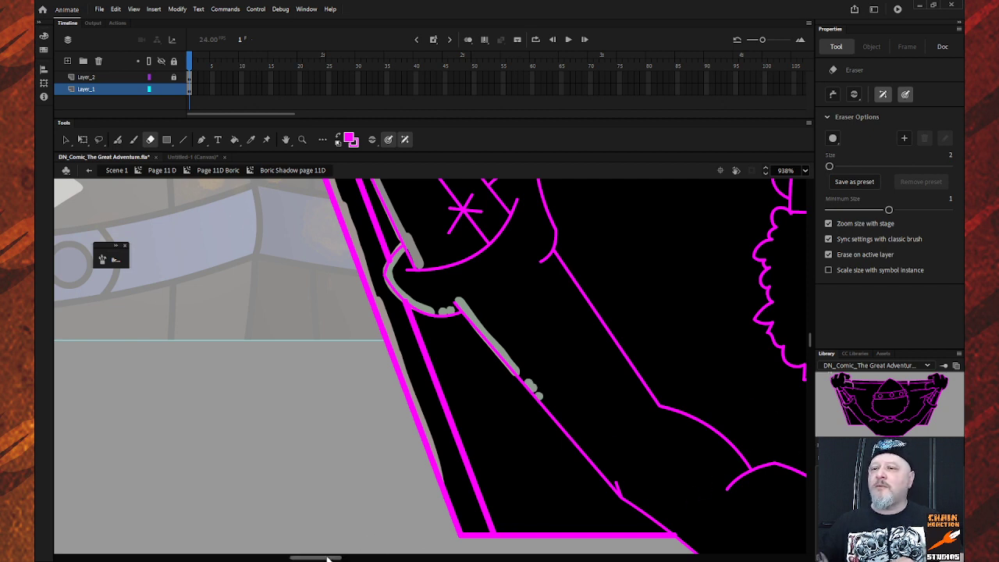
Step: Erase short black strips on the inner side of the left wrist and under the upper edge of the sleeve beside the bracer
{"action": "scroll", "coordinate": [437, 523], "scroll_direction": "right", "scroll_amount": 10}
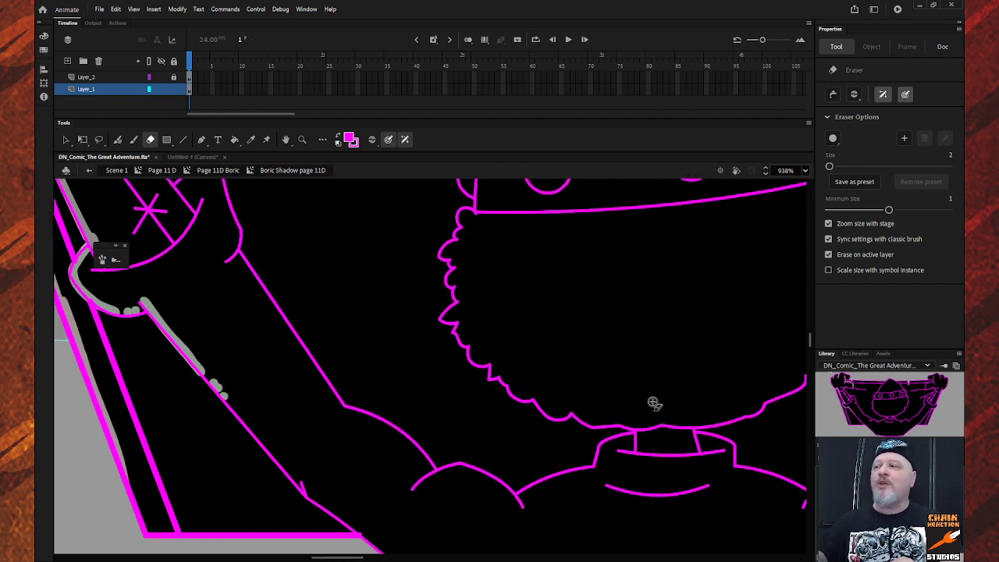
{"action": "left_click_drag", "start_coordinate": [808, 344], "coordinate": [809, 331]}
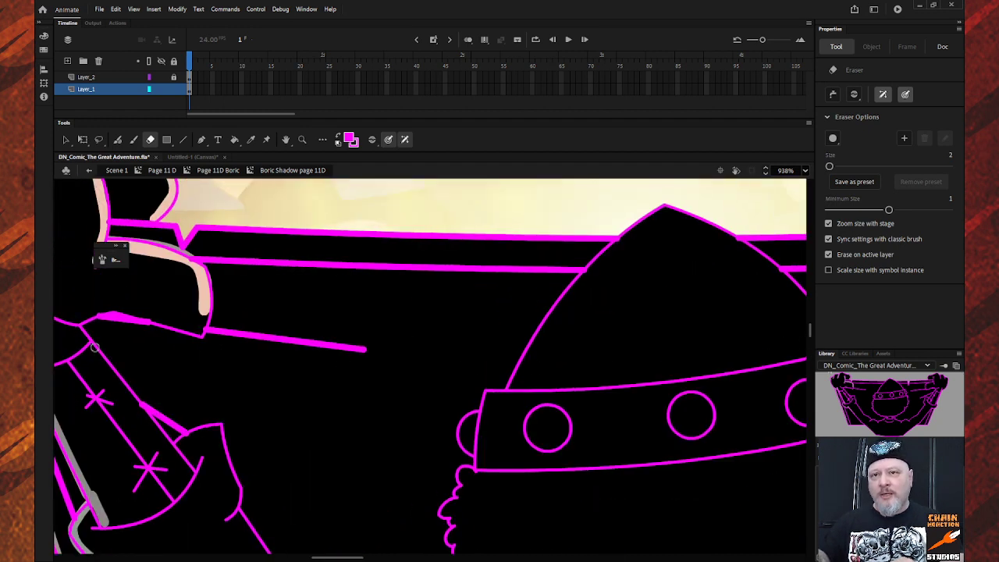
{"action": "left_click_drag", "start_coordinate": [80, 330], "coordinate": [98, 356]}
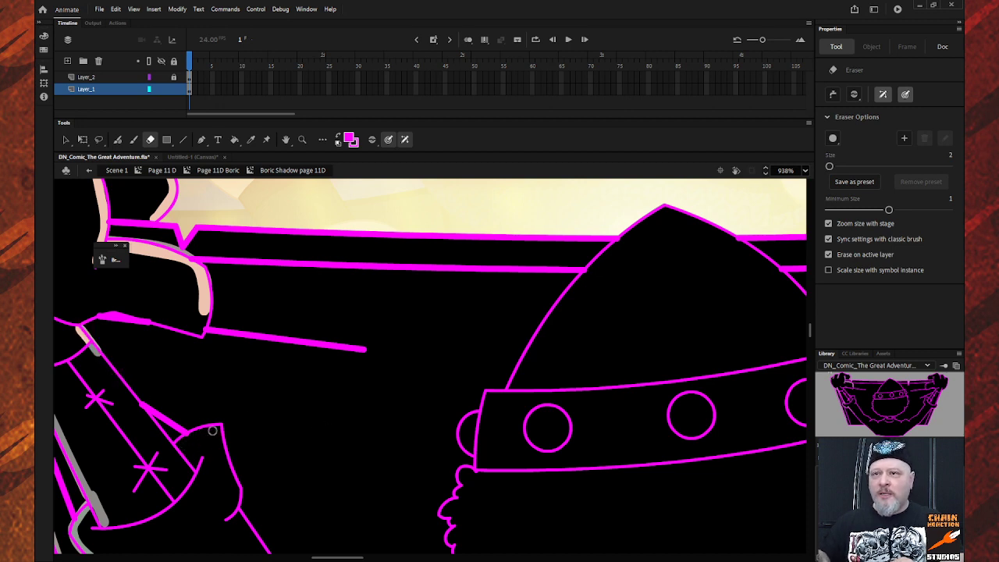
{"action": "left_click_drag", "start_coordinate": [180, 442], "coordinate": [205, 432]}
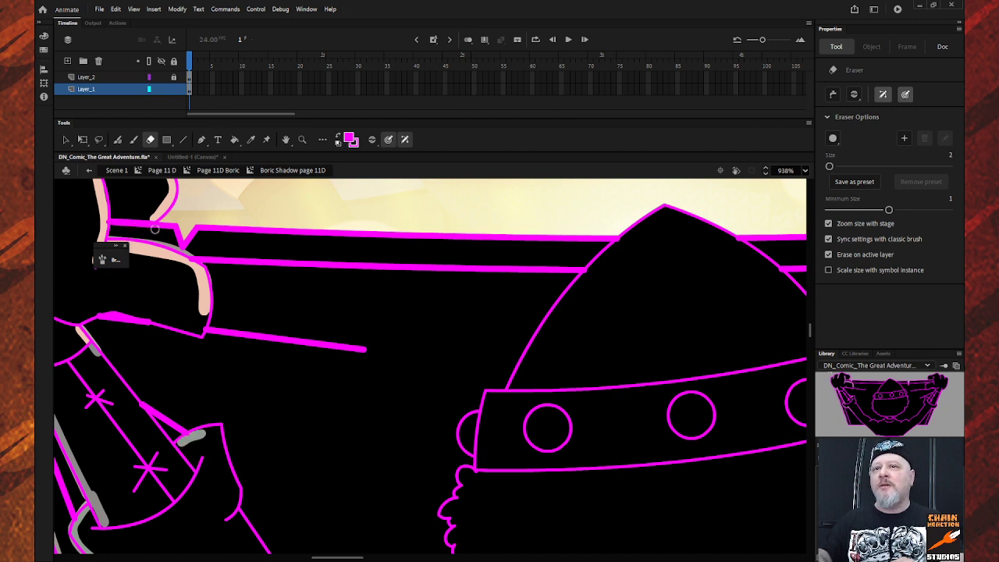
Step: Erase a thin strip of black fill under the cloth's top edge from the left fist, around the small notch, to the helmet
{"action": "mouse_move", "coordinate": [154, 229]}
{"action": "left_mouse_down"}
{"action": "mouse_move", "coordinate": [110, 227]}
{"action": "mouse_move", "coordinate": [175, 234]}
{"action": "left_mouse_up"}
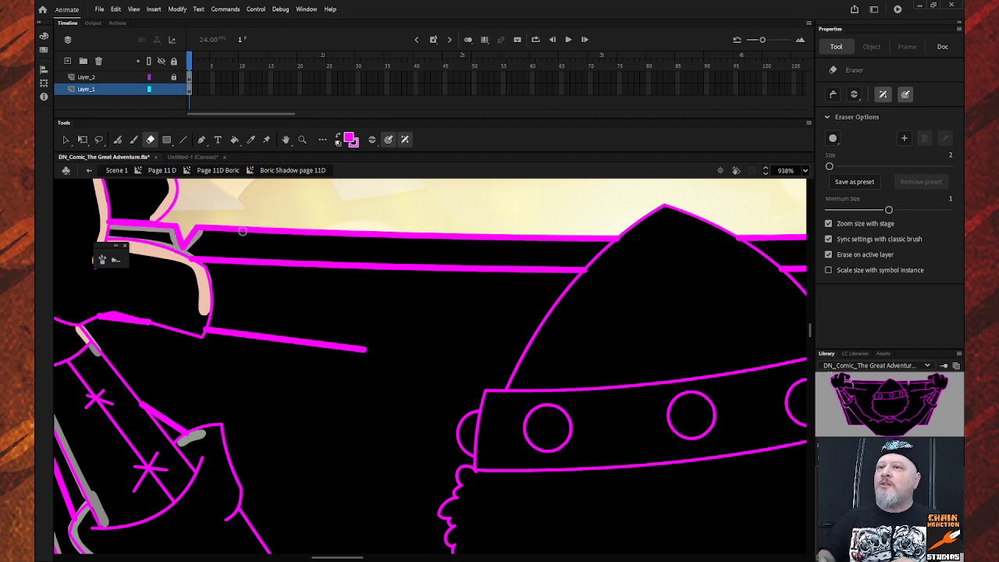
{"action": "left_click_drag", "start_coordinate": [197, 231], "coordinate": [287, 233]}
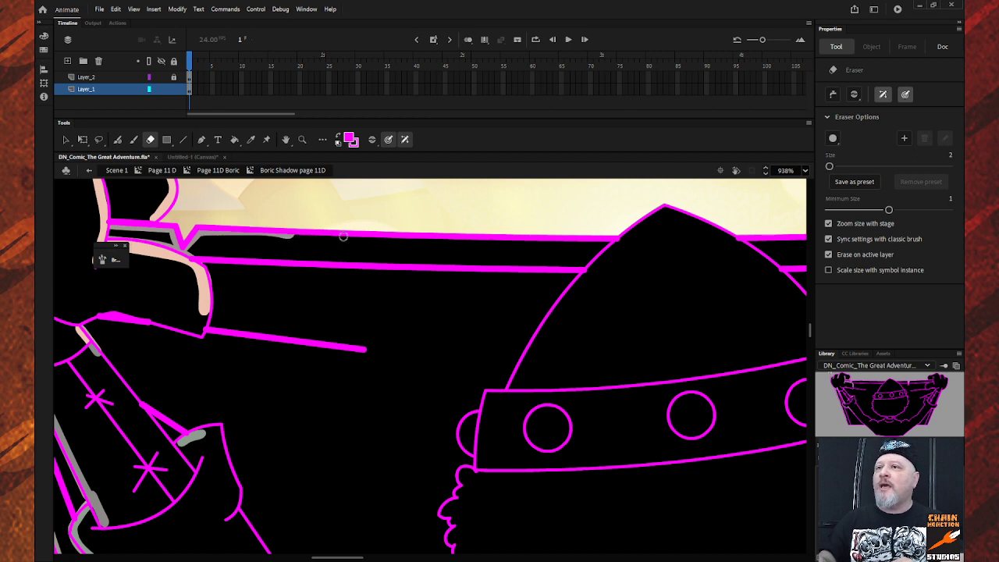
{"action": "left_click_drag", "start_coordinate": [283, 235], "coordinate": [374, 236]}
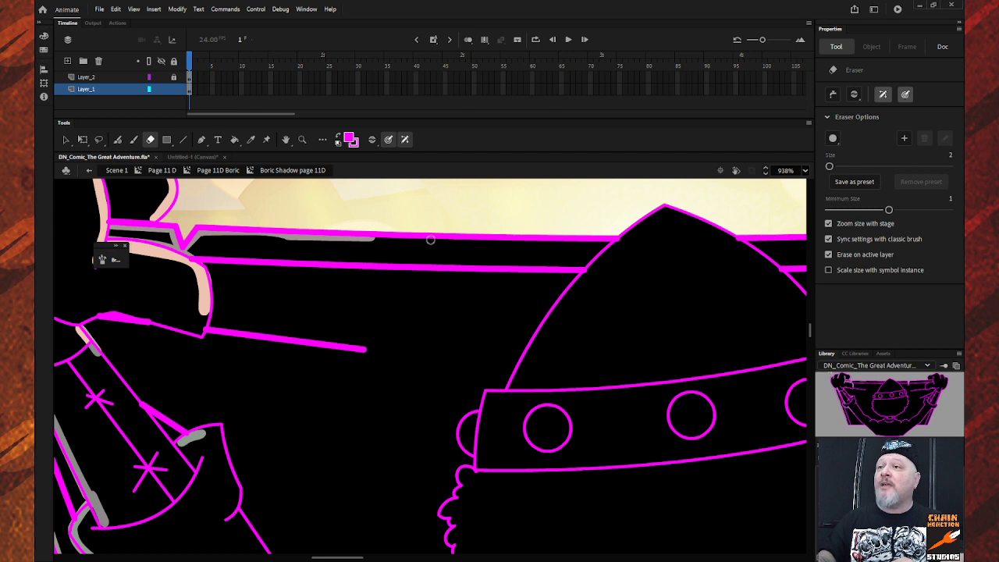
{"action": "left_click_drag", "start_coordinate": [364, 237], "coordinate": [461, 242]}
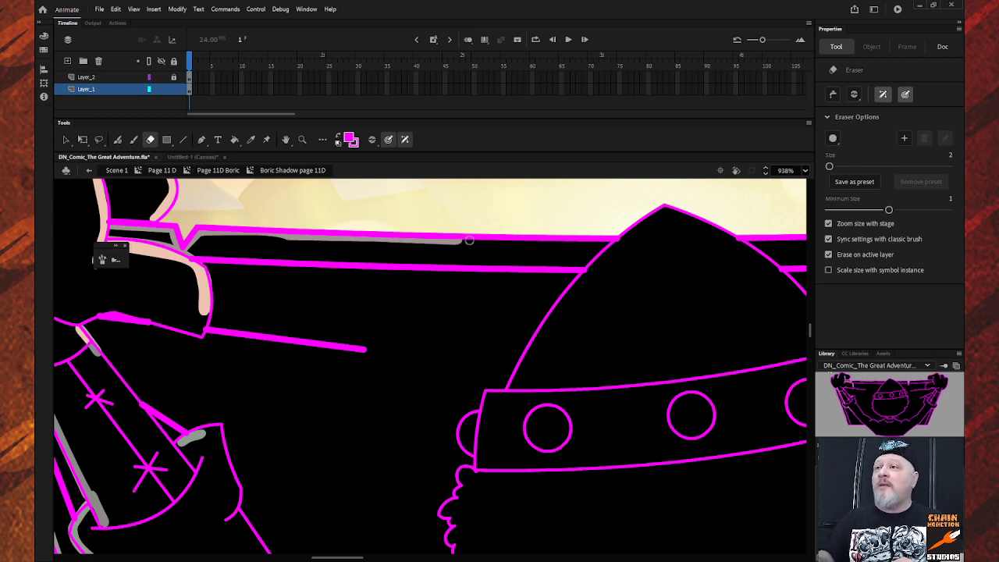
{"action": "left_click_drag", "start_coordinate": [454, 241], "coordinate": [608, 242]}
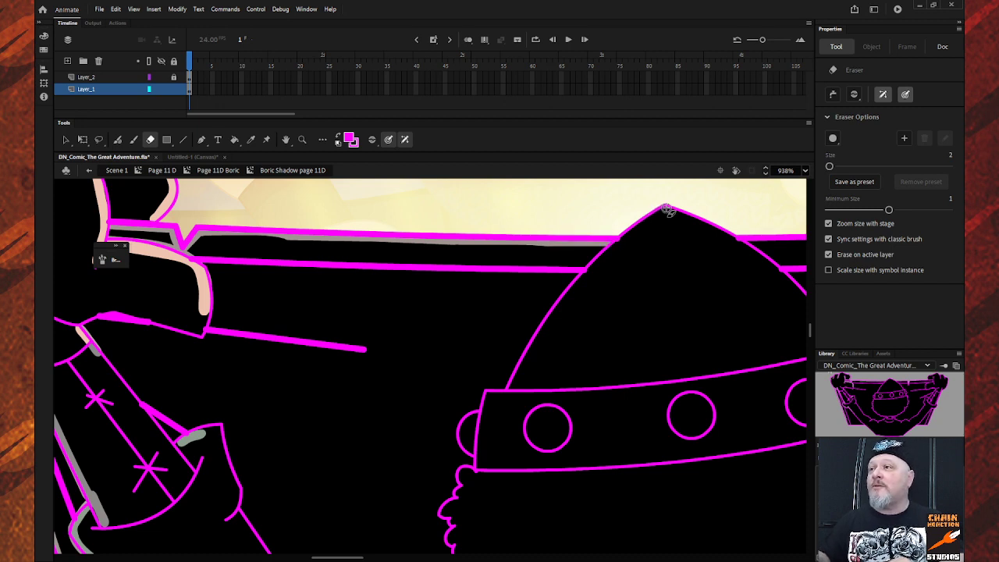
Step: Erase a rim-light strip down the left side of the helmet dome and small highlights on the three leftmost rivets
{"action": "mouse_move", "coordinate": [668, 208]}
{"action": "left_mouse_down"}
{"action": "mouse_move", "coordinate": [594, 258]}
{"action": "mouse_move", "coordinate": [501, 396]}
{"action": "left_mouse_up"}
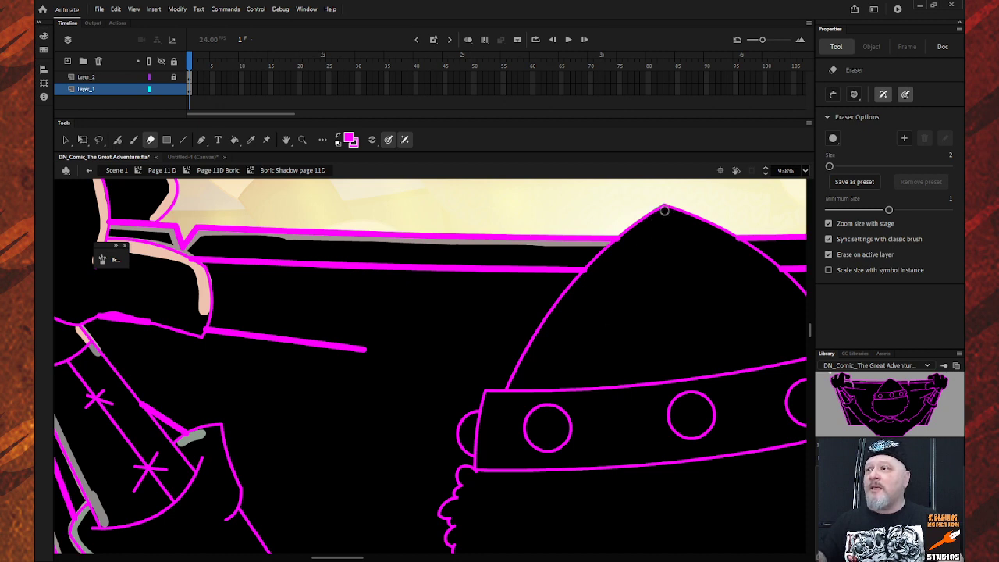
{"action": "left_click_drag", "start_coordinate": [665, 208], "coordinate": [546, 326]}
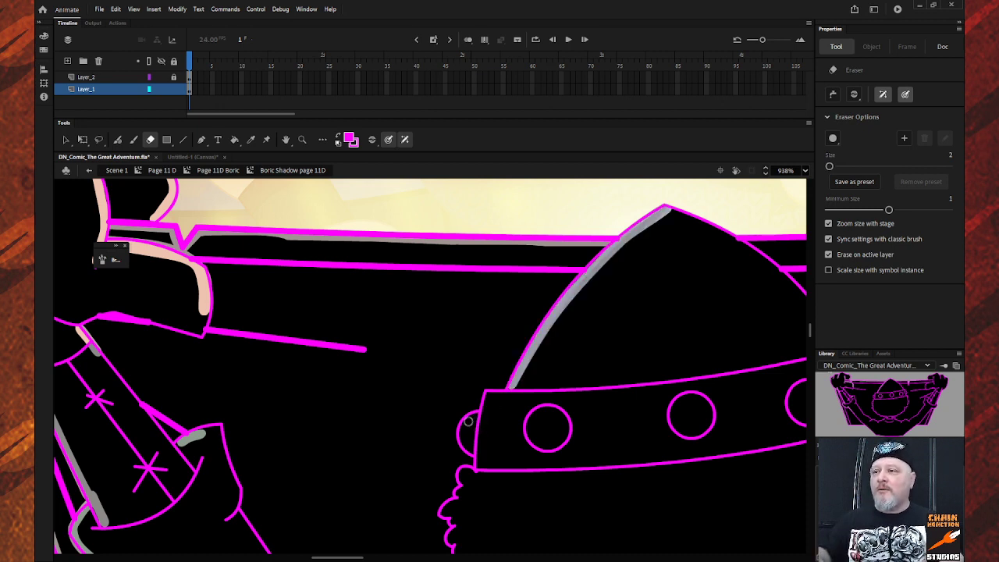
{"action": "left_click_drag", "start_coordinate": [464, 427], "coordinate": [471, 422]}
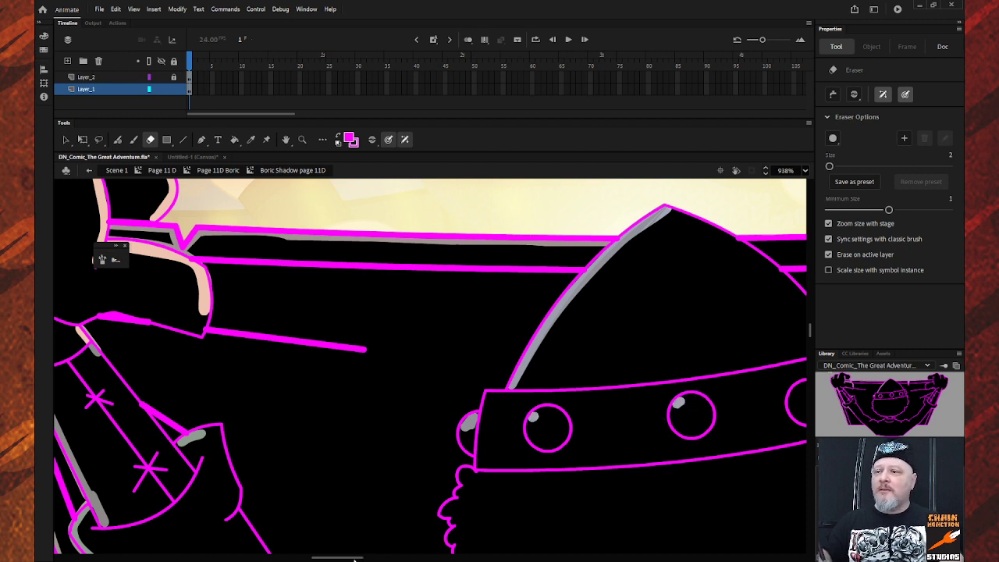
Step: Erase a broad highlight from the helmet's peak down the right side of the dome to the band
{"action": "left_click_drag", "start_coordinate": [352, 559], "coordinate": [387, 559]}
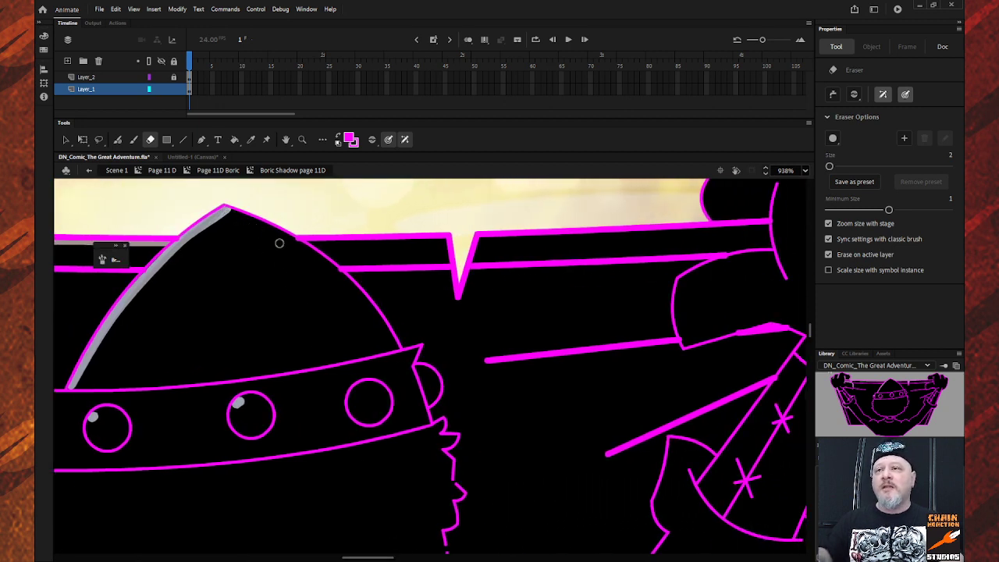
{"action": "mouse_move", "coordinate": [226, 209]}
{"action": "left_mouse_down"}
{"action": "mouse_move", "coordinate": [305, 265]}
{"action": "mouse_move", "coordinate": [352, 349]}
{"action": "left_mouse_up"}
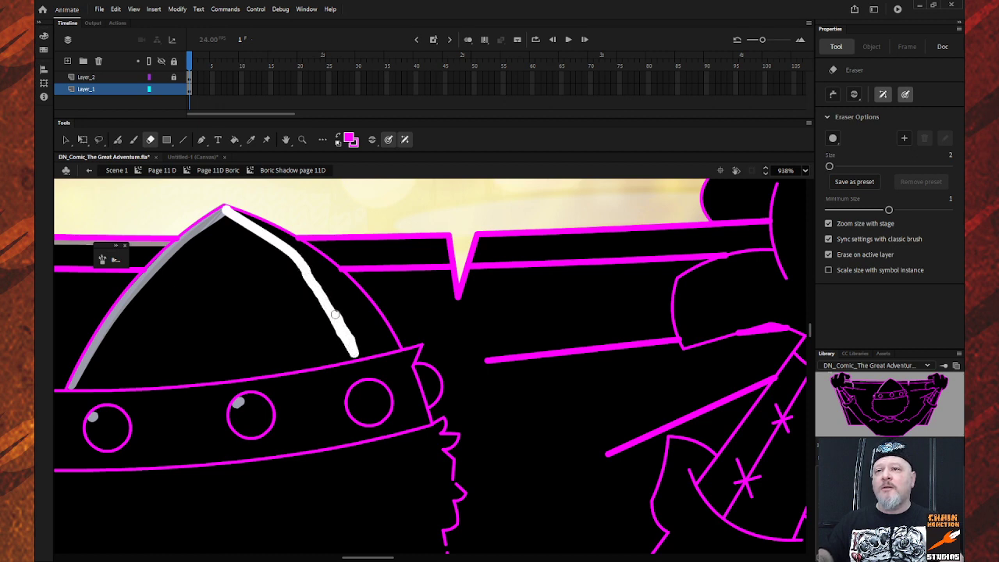
{"action": "mouse_move", "coordinate": [335, 315]}
{"action": "left_mouse_down"}
{"action": "mouse_move", "coordinate": [276, 239]}
{"action": "mouse_move", "coordinate": [345, 304]}
{"action": "mouse_move", "coordinate": [363, 333]}
{"action": "mouse_move", "coordinate": [358, 354]}
{"action": "mouse_move", "coordinate": [398, 349]}
{"action": "mouse_move", "coordinate": [337, 273]}
{"action": "mouse_move", "coordinate": [283, 235]}
{"action": "mouse_move", "coordinate": [282, 246]}
{"action": "left_mouse_up"}
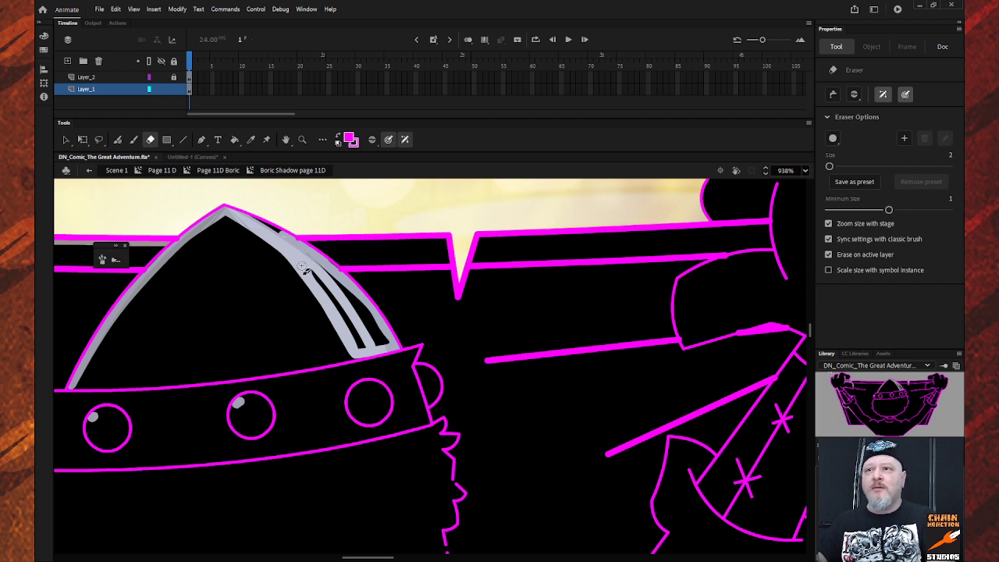
Step: Select and delete the leftover black slivers inside the highlight on the right side of the helmet dome
{"action": "key", "text": "v"}
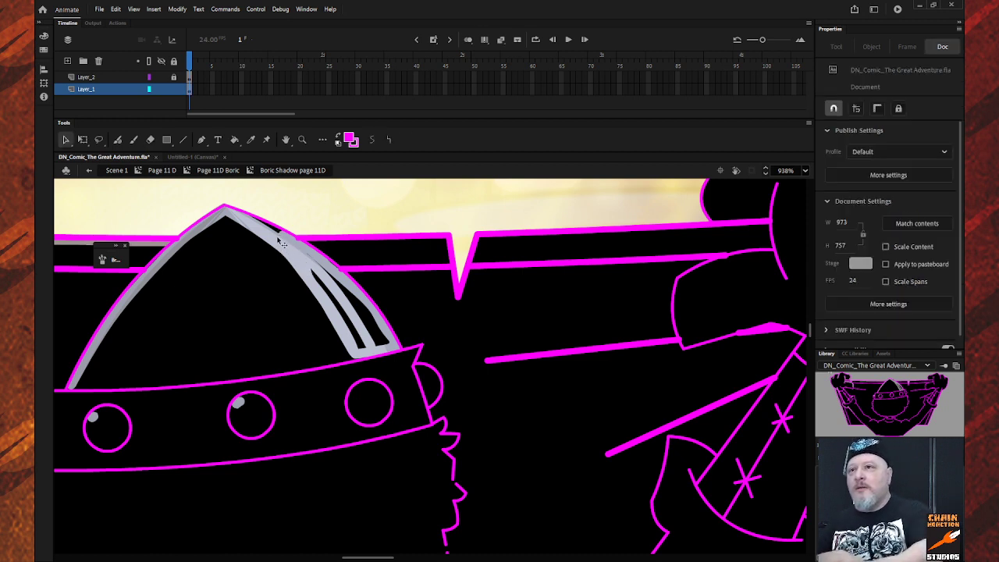
{"action": "left_click", "coordinate": [281, 237]}
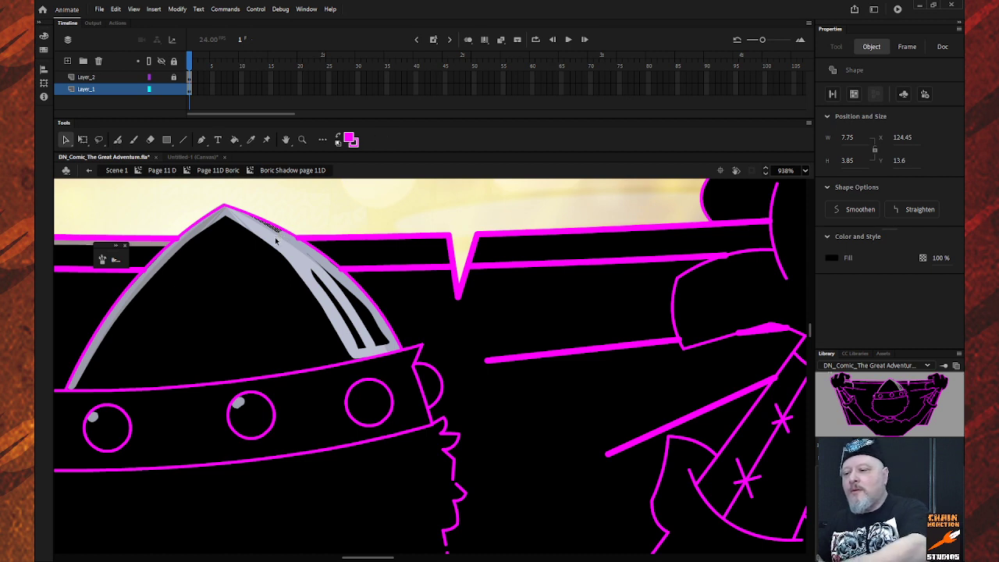
{"action": "left_click", "coordinate": [354, 322]}
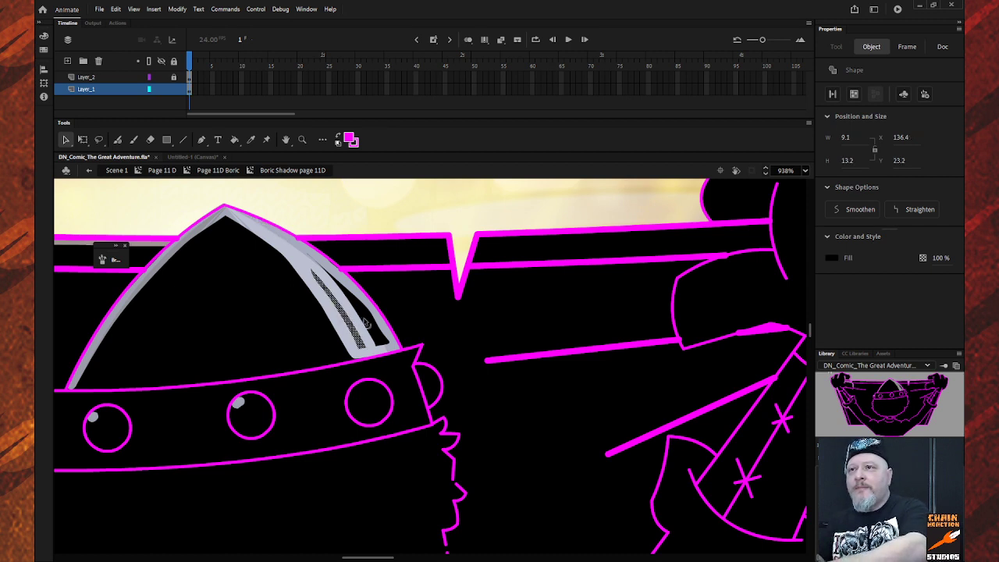
{"action": "left_click", "coordinate": [372, 326]}
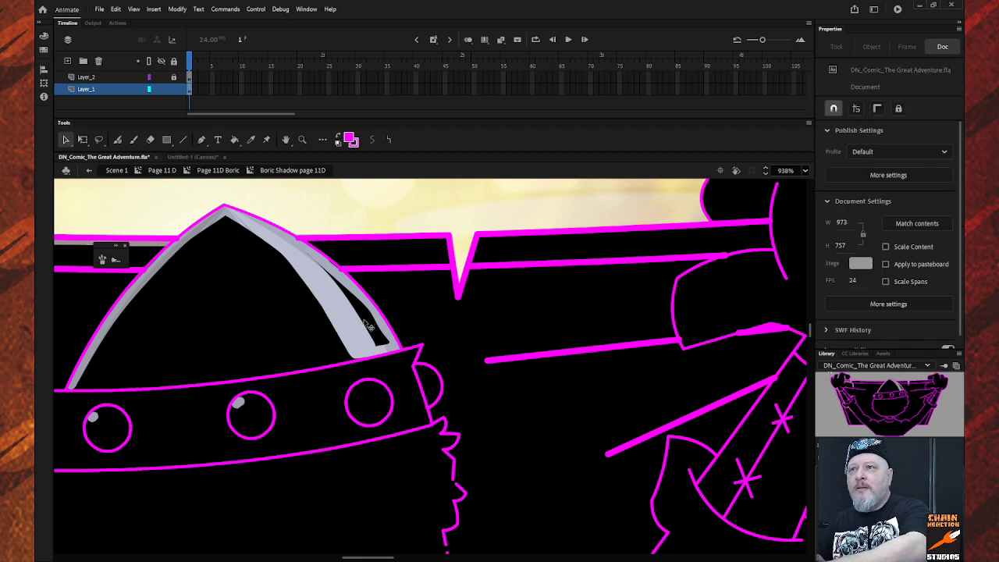
{"action": "left_click", "coordinate": [365, 328]}
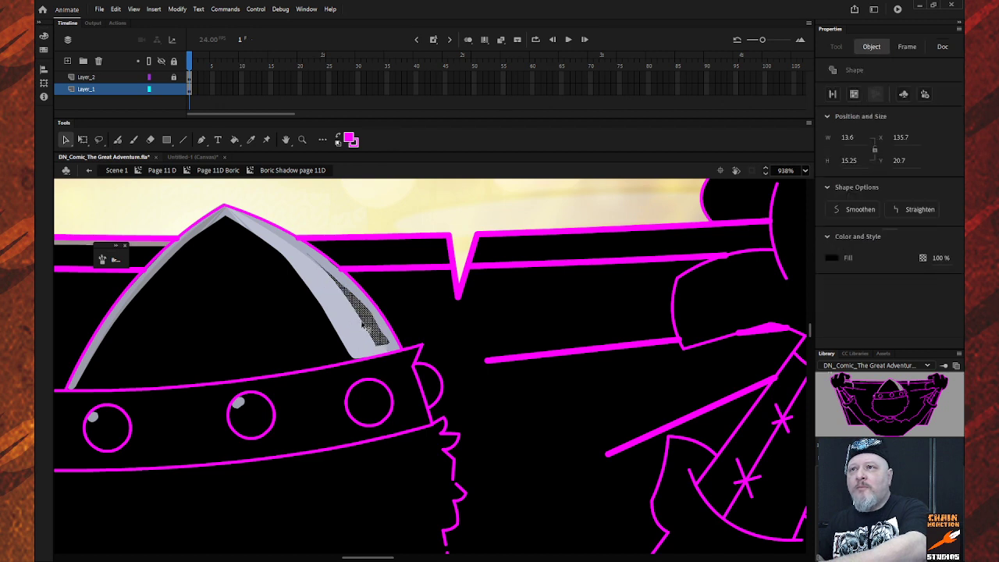
{"action": "left_click", "coordinate": [359, 326]}
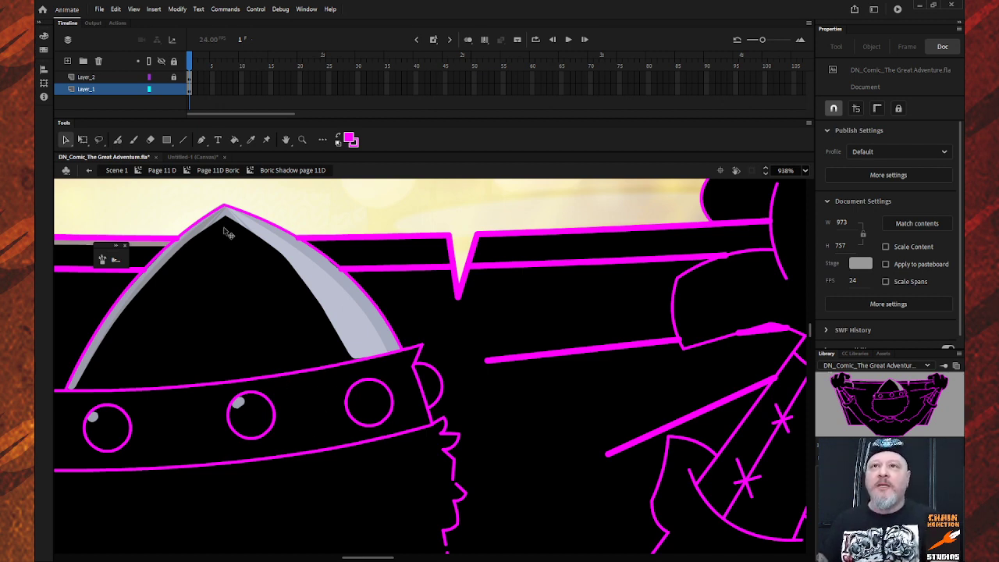
Step: Erase highlights along the right part of the helmet band's top edge, its right end and the two rightmost rivets
{"action": "left_click", "coordinate": [151, 140]}
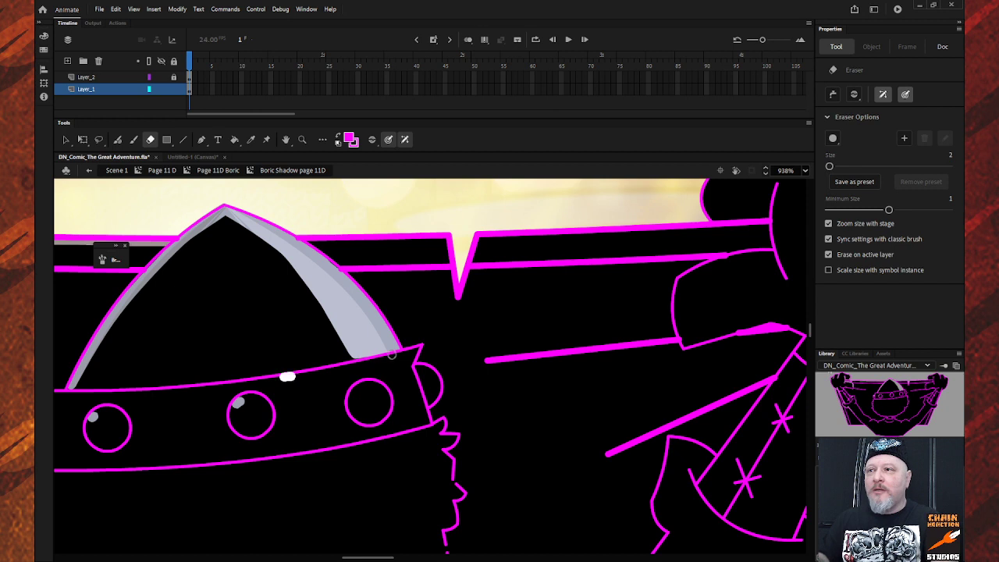
{"action": "mouse_move", "coordinate": [285, 378]}
{"action": "left_mouse_down"}
{"action": "mouse_move", "coordinate": [406, 351]}
{"action": "mouse_move", "coordinate": [413, 391]}
{"action": "left_mouse_up"}
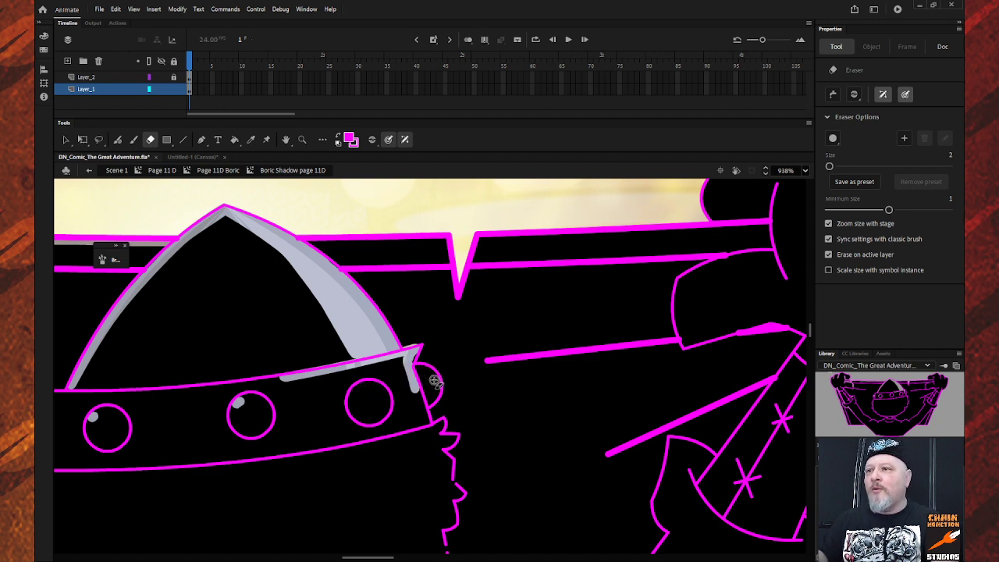
{"action": "left_click", "coordinate": [361, 388]}
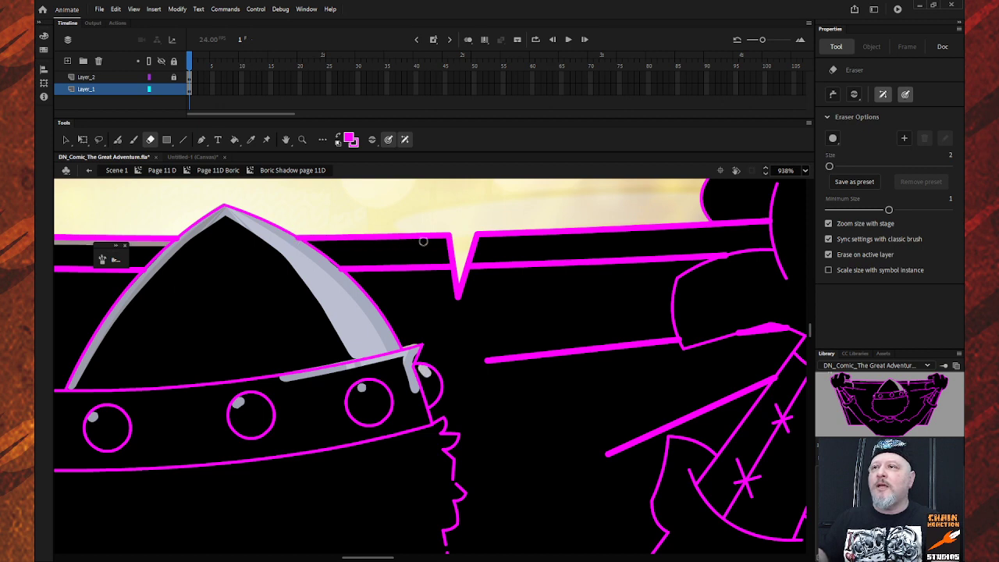
Step: Erase a rim-light strip under the cloth's top edge right of the helmet and along both sides of the deep V-shaped notch
{"action": "mouse_move", "coordinate": [298, 242]}
{"action": "left_mouse_down"}
{"action": "mouse_move", "coordinate": [444, 241]}
{"action": "mouse_move", "coordinate": [461, 305]}
{"action": "mouse_move", "coordinate": [464, 293]}
{"action": "left_mouse_up"}
{"action": "mouse_move", "coordinate": [484, 241]}
{"action": "left_mouse_down"}
{"action": "mouse_move", "coordinate": [460, 301]}
{"action": "mouse_move", "coordinate": [450, 286]}
{"action": "mouse_move", "coordinate": [462, 305]}
{"action": "left_mouse_up"}
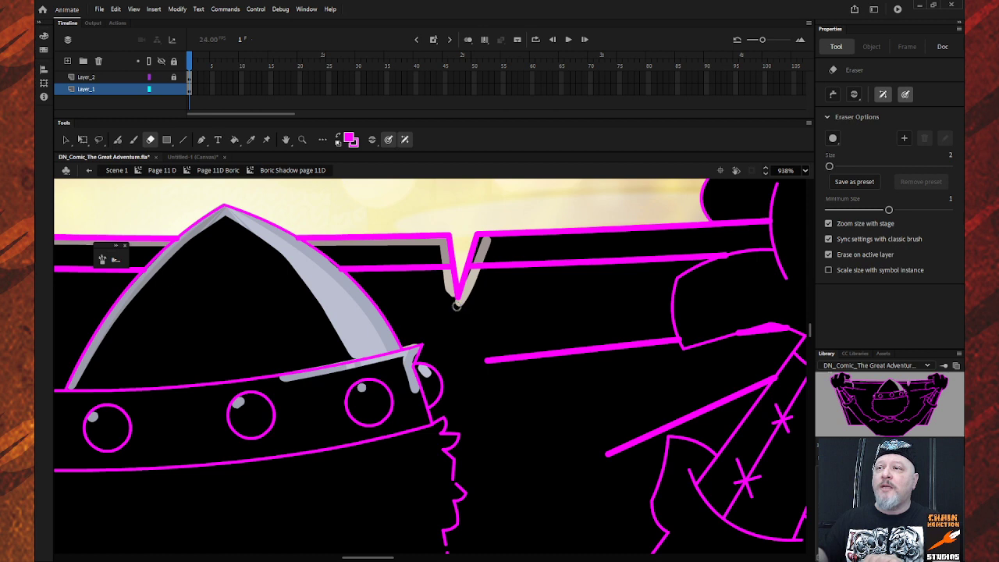
{"action": "left_click_drag", "start_coordinate": [458, 303], "coordinate": [459, 302]}
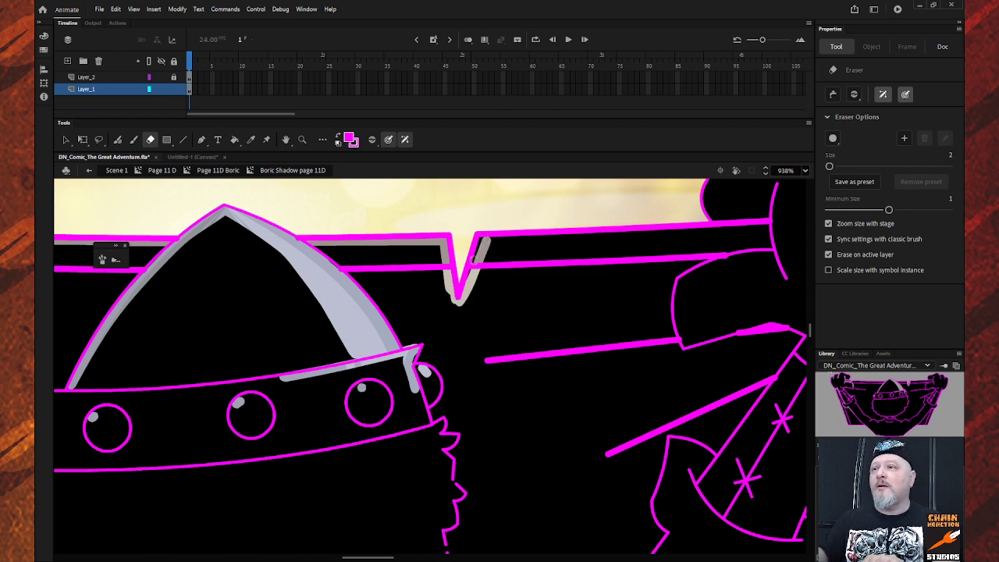
{"action": "mouse_move", "coordinate": [469, 265]}
{"action": "left_mouse_down"}
{"action": "mouse_move", "coordinate": [479, 240]}
{"action": "mouse_move", "coordinate": [486, 270]}
{"action": "mouse_move", "coordinate": [484, 259]}
{"action": "left_mouse_up"}
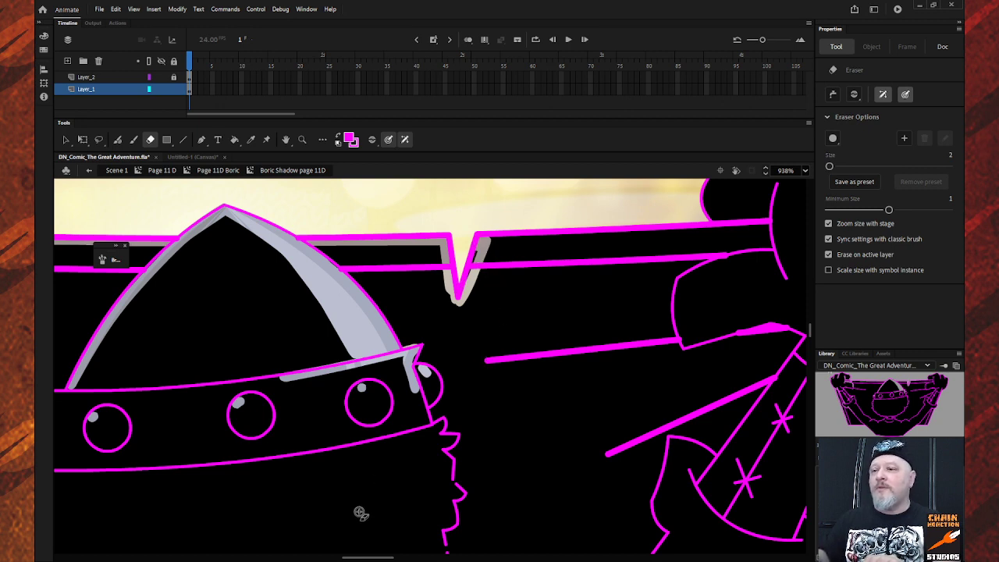
Step: Erase a rim-light strip under the cloth's top edge from the V-shaped notch to the right fist
{"action": "left_click_drag", "start_coordinate": [360, 559], "coordinate": [375, 559]}
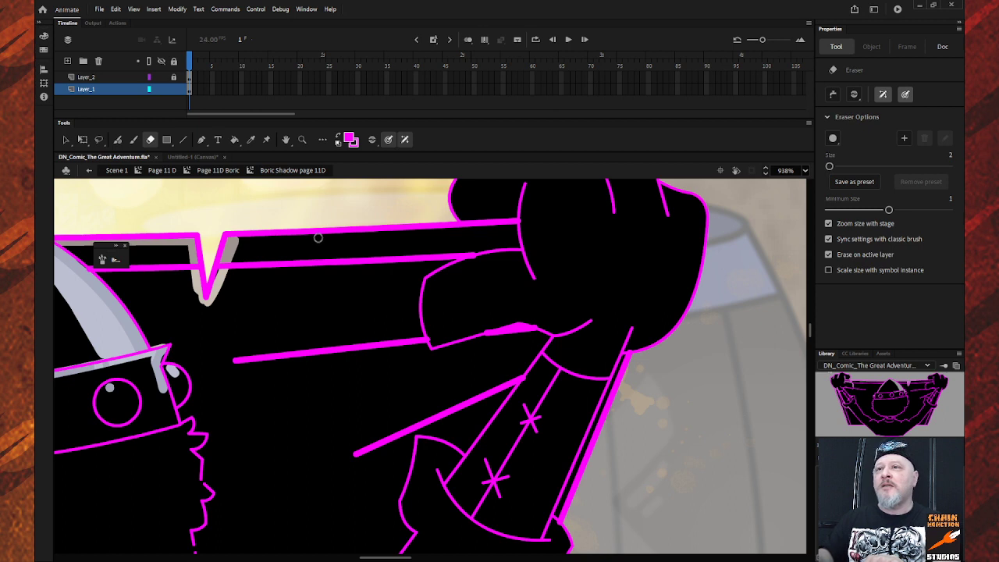
{"action": "mouse_move", "coordinate": [352, 237]}
{"action": "left_mouse_down"}
{"action": "mouse_move", "coordinate": [389, 237]}
{"action": "mouse_move", "coordinate": [351, 248]}
{"action": "mouse_move", "coordinate": [421, 238]}
{"action": "left_mouse_up"}
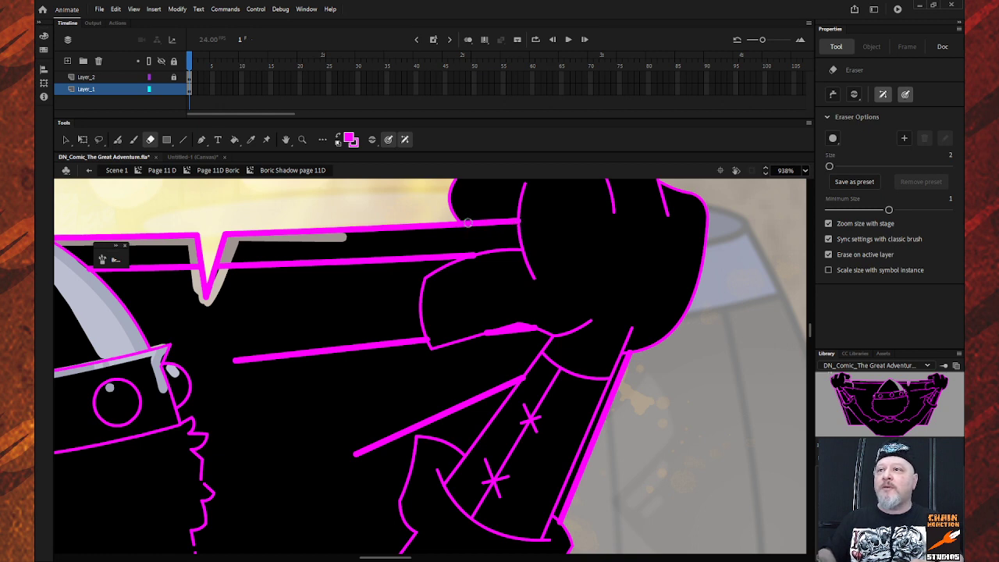
{"action": "mouse_move", "coordinate": [517, 224]}
{"action": "left_mouse_down"}
{"action": "mouse_move", "coordinate": [336, 230]}
{"action": "mouse_move", "coordinate": [327, 242]}
{"action": "left_mouse_up"}
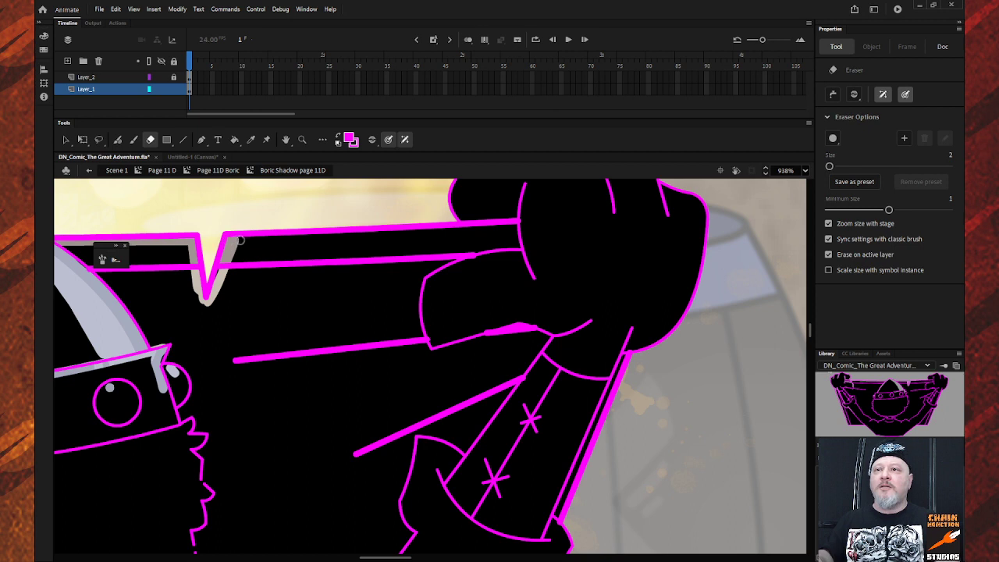
{"action": "mouse_move", "coordinate": [224, 239]}
{"action": "left_mouse_down"}
{"action": "mouse_move", "coordinate": [378, 236]}
{"action": "mouse_move", "coordinate": [388, 226]}
{"action": "left_mouse_up"}
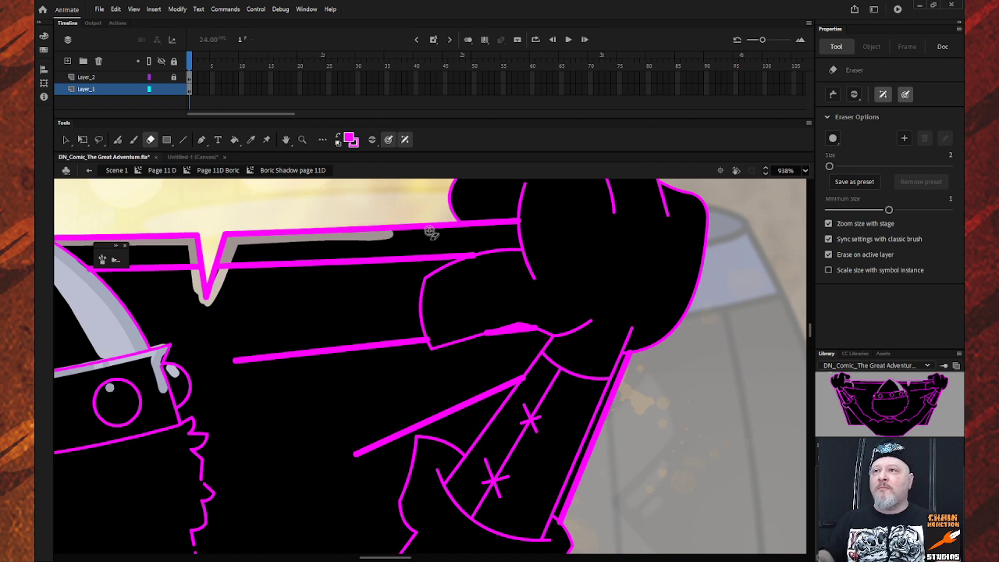
{"action": "mouse_move", "coordinate": [383, 233]}
{"action": "left_mouse_down"}
{"action": "mouse_move", "coordinate": [517, 225]}
{"action": "mouse_move", "coordinate": [500, 225]}
{"action": "left_mouse_up"}
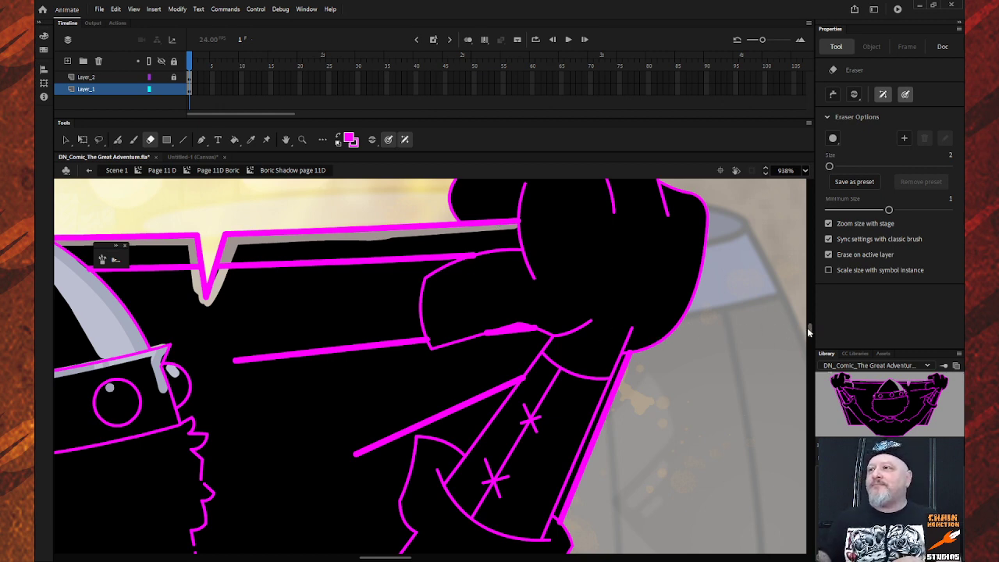
Step: Erase a rim-light strip around the right fist's leftmost finger, over its top and down the first knuckle crease
{"action": "scroll", "coordinate": [809, 327], "scroll_direction": "up", "scroll_amount": 3}
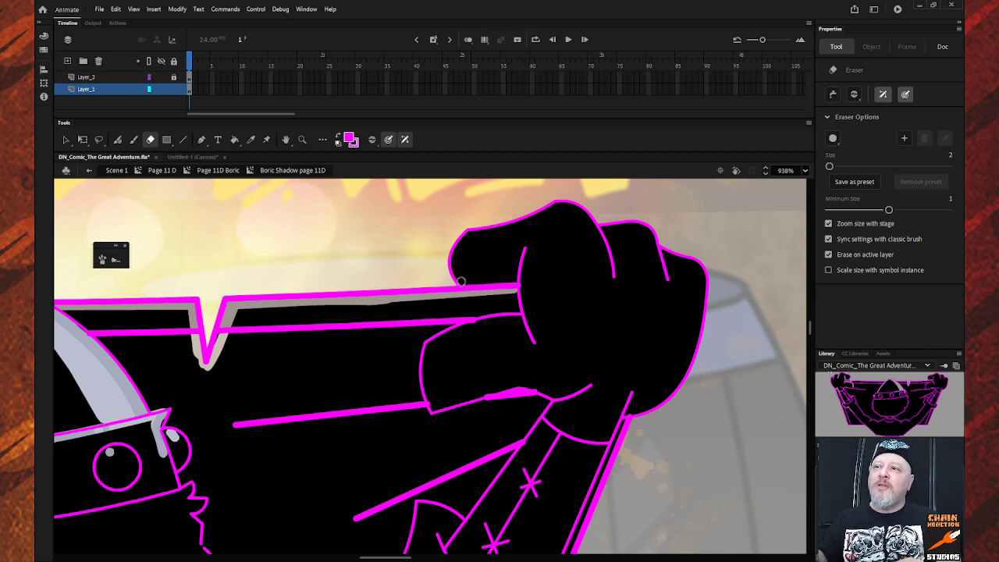
{"action": "left_click_drag", "start_coordinate": [457, 263], "coordinate": [463, 286]}
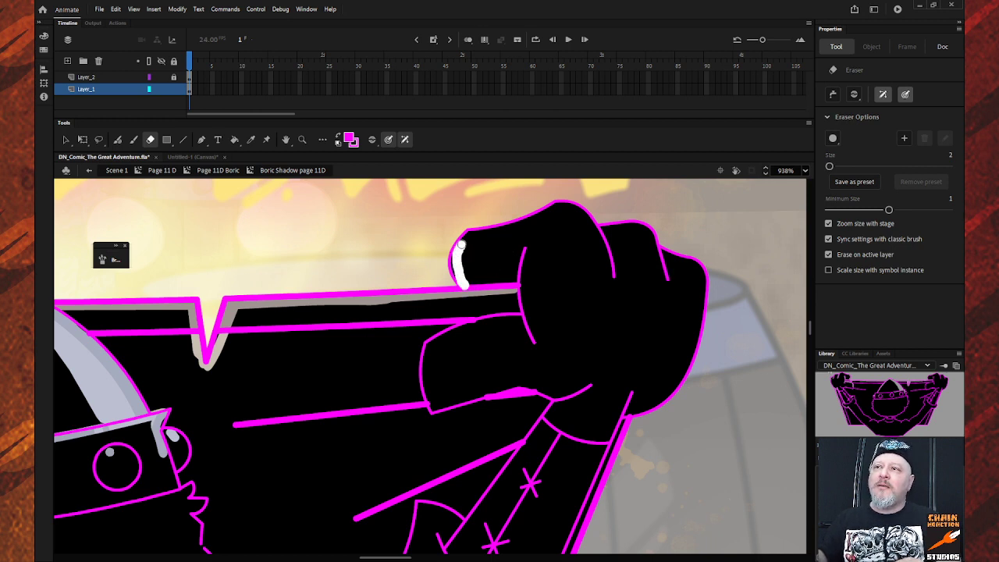
{"action": "left_click_drag", "start_coordinate": [469, 234], "coordinate": [459, 278]}
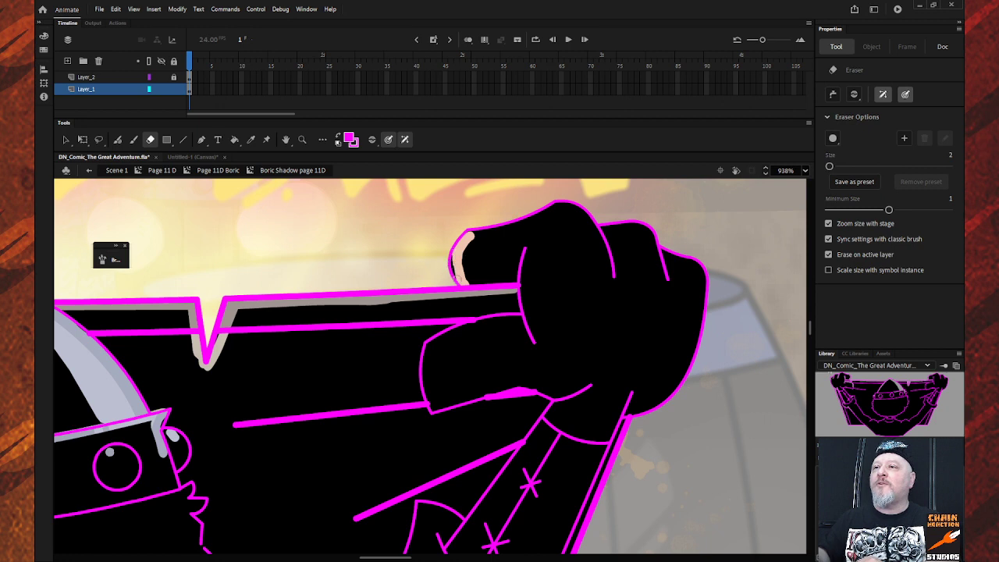
{"action": "mouse_move", "coordinate": [461, 281]}
{"action": "left_mouse_down"}
{"action": "mouse_move", "coordinate": [453, 261]}
{"action": "mouse_move", "coordinate": [462, 266]}
{"action": "mouse_move", "coordinate": [470, 235]}
{"action": "mouse_move", "coordinate": [551, 209]}
{"action": "left_mouse_up"}
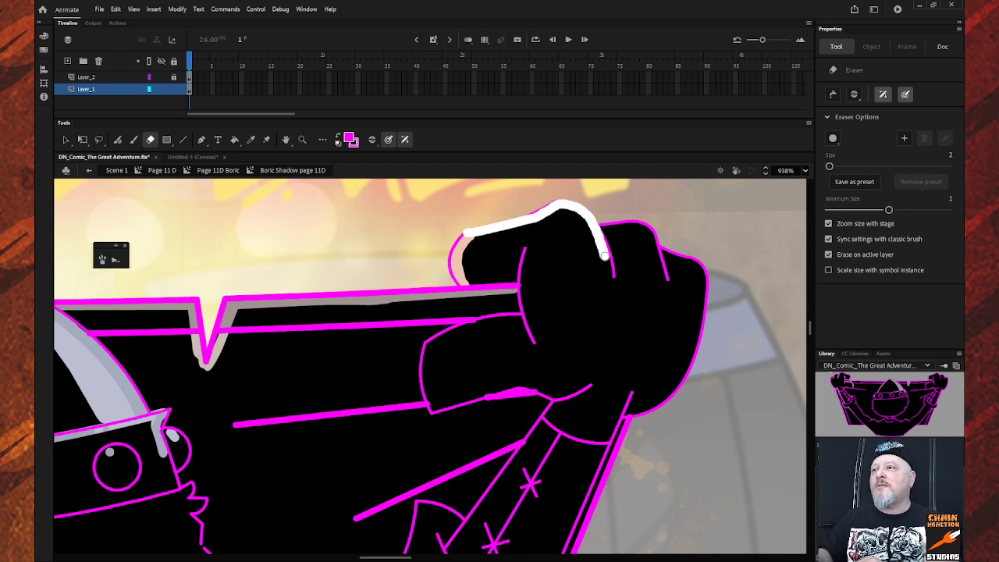
{"action": "left_click_drag", "start_coordinate": [609, 271], "coordinate": [604, 244]}
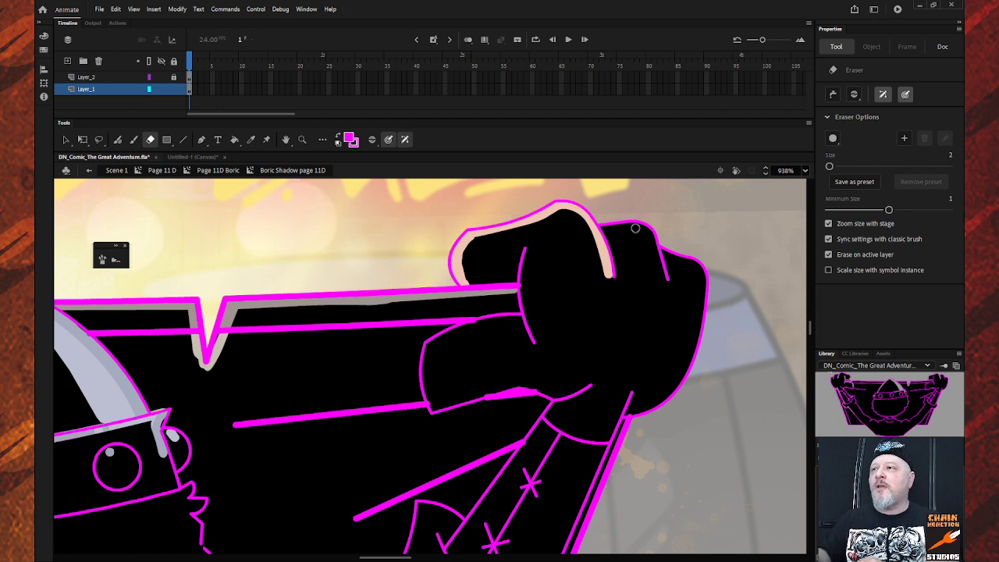
Step: Erase rim-light strips over the right fist's two outer knuckles and down its outer edge to the wrist
{"action": "mouse_move", "coordinate": [635, 227]}
{"action": "left_mouse_down"}
{"action": "mouse_move", "coordinate": [647, 229]}
{"action": "mouse_move", "coordinate": [665, 273]}
{"action": "mouse_move", "coordinate": [649, 230]}
{"action": "mouse_move", "coordinate": [621, 224]}
{"action": "mouse_move", "coordinate": [648, 225]}
{"action": "mouse_move", "coordinate": [666, 253]}
{"action": "mouse_move", "coordinate": [655, 253]}
{"action": "left_mouse_up"}
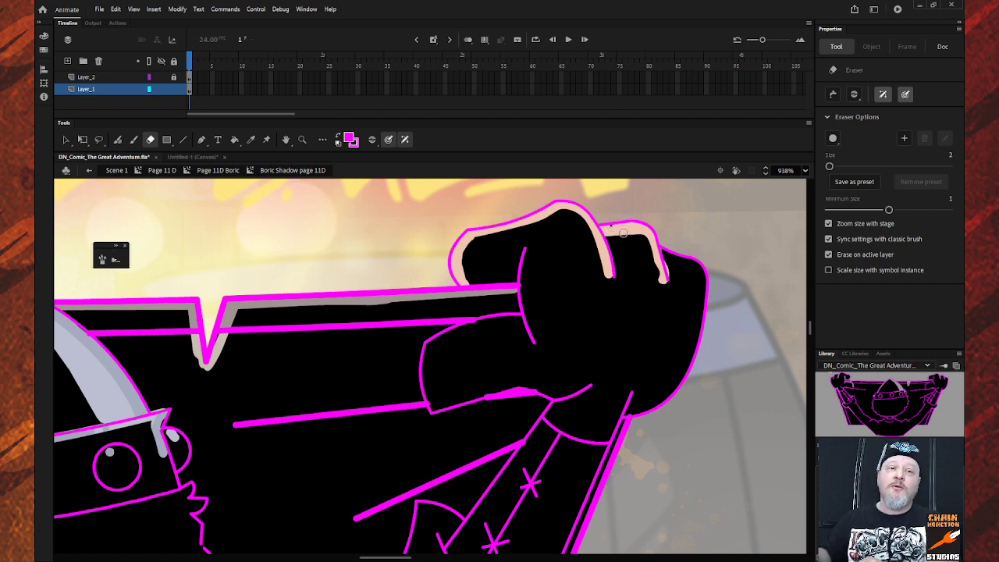
{"action": "left_click", "coordinate": [610, 227]}
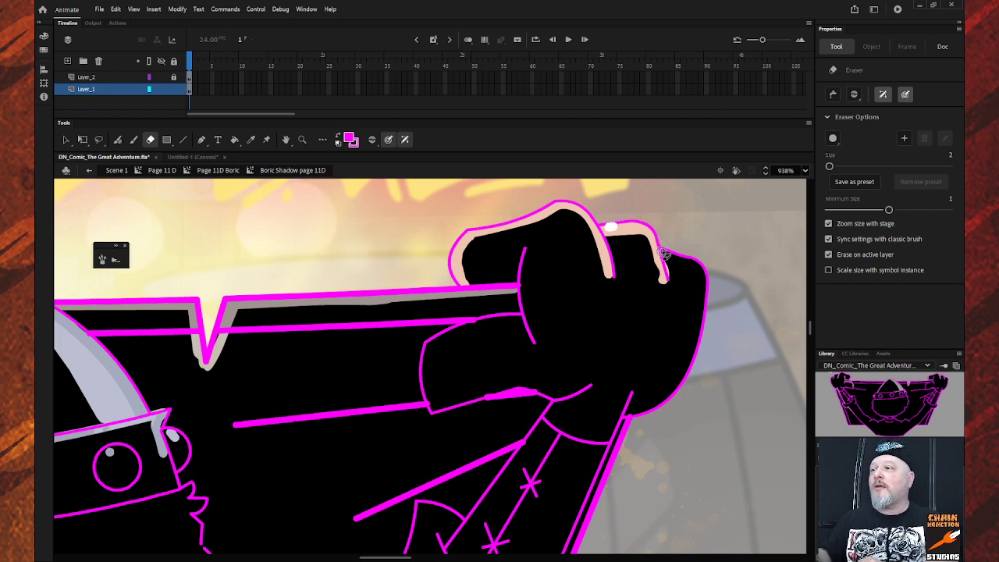
{"action": "key", "text": "ctrl+z"}
{"action": "left_click_drag", "start_coordinate": [660, 250], "coordinate": [702, 270]}
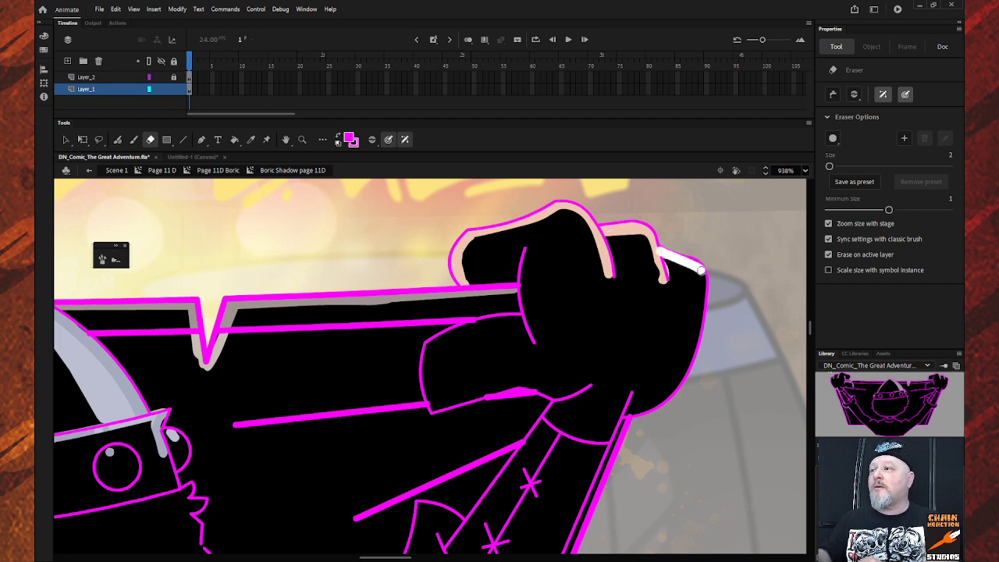
{"action": "left_click_drag", "start_coordinate": [702, 309], "coordinate": [689, 359]}
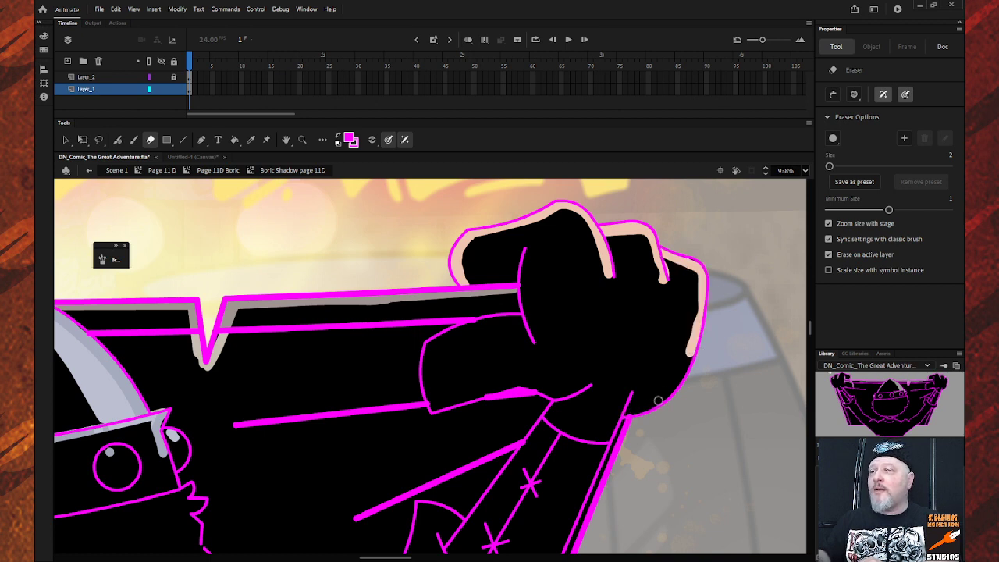
{"action": "mouse_move", "coordinate": [626, 414]}
{"action": "left_mouse_down"}
{"action": "mouse_move", "coordinate": [678, 381]}
{"action": "mouse_move", "coordinate": [680, 357]}
{"action": "left_mouse_up"}
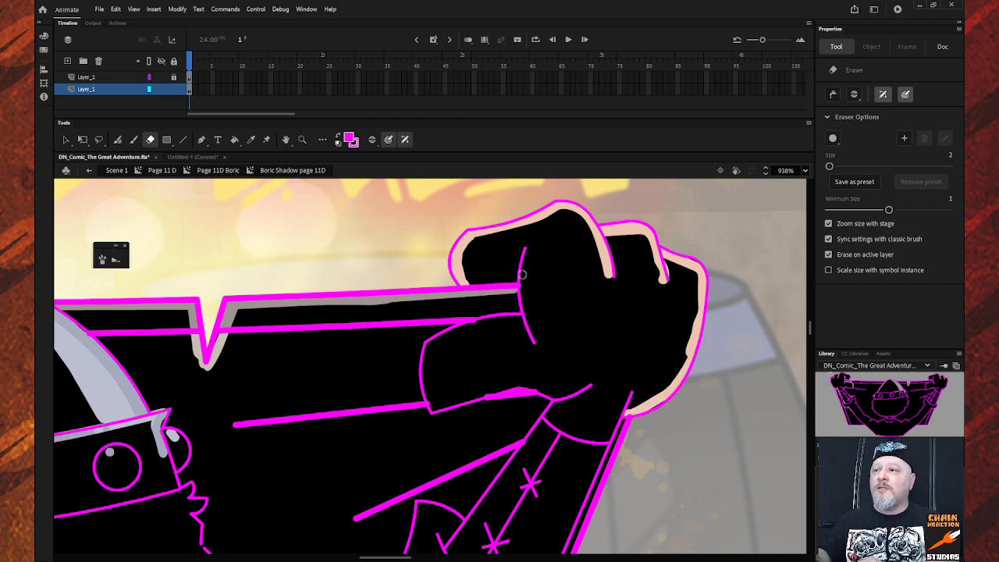
Step: Erase highlights along the right fist's inner crease line and around the upper and left edges of its thumb
{"action": "left_click_drag", "start_coordinate": [529, 250], "coordinate": [531, 336]}
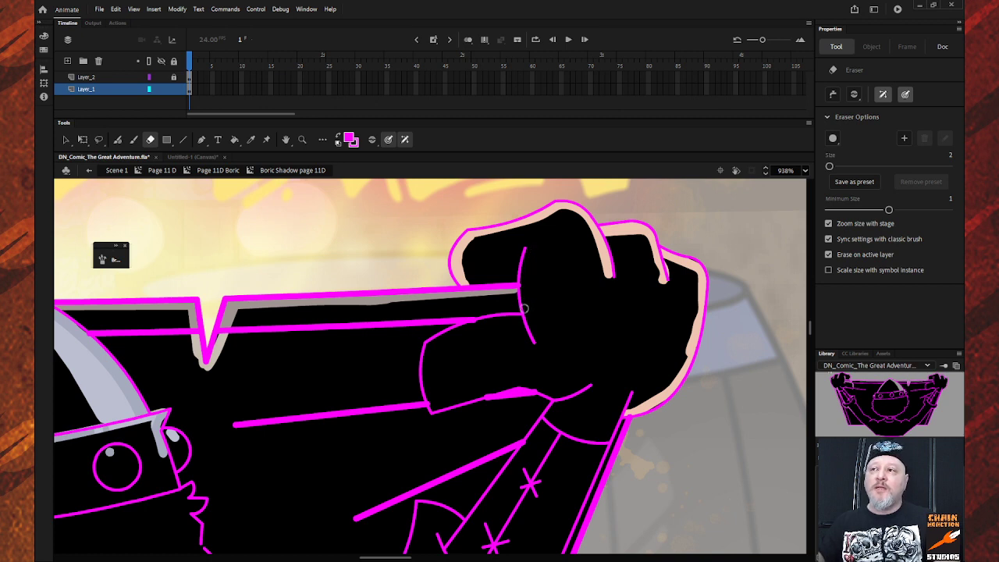
{"action": "left_click_drag", "start_coordinate": [531, 248], "coordinate": [524, 327]}
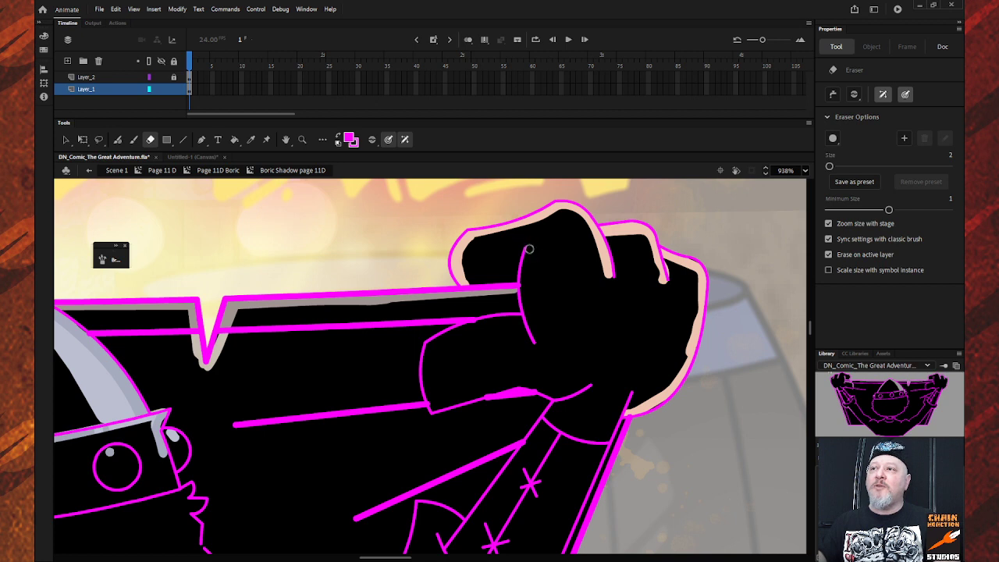
{"action": "left_click_drag", "start_coordinate": [529, 248], "coordinate": [527, 315]}
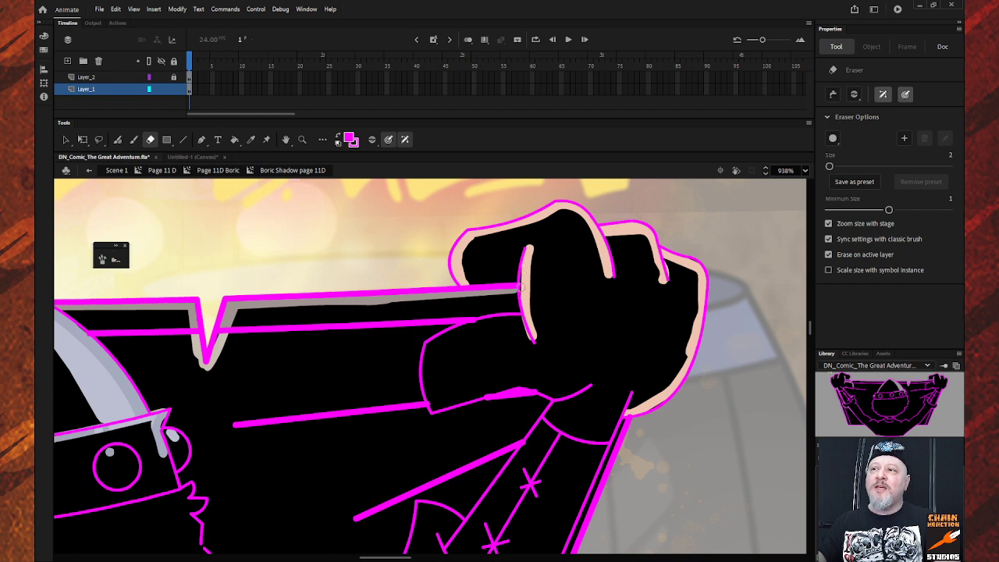
{"action": "left_click", "coordinate": [524, 269]}
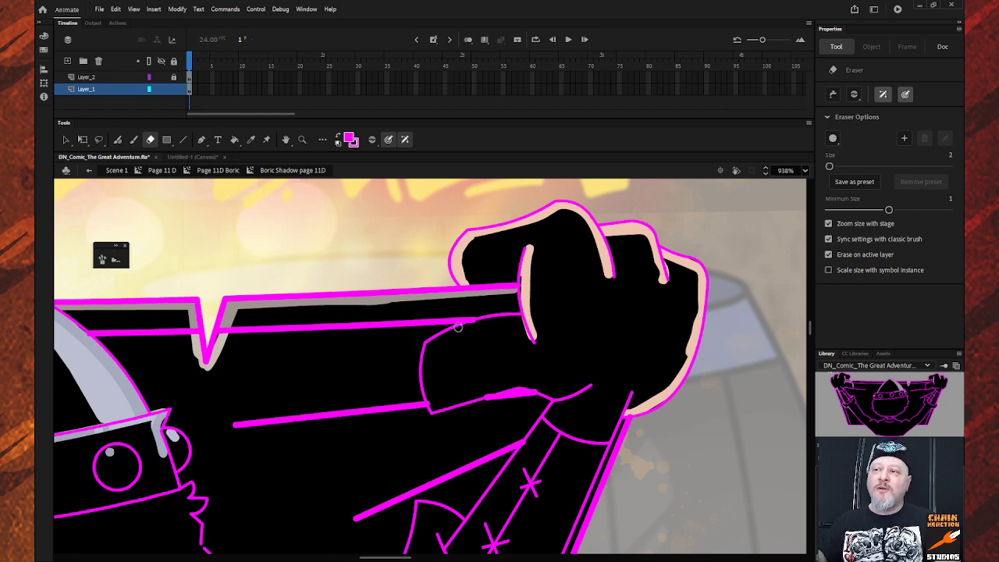
{"action": "mouse_move", "coordinate": [524, 316]}
{"action": "left_mouse_down"}
{"action": "mouse_move", "coordinate": [432, 340]}
{"action": "mouse_move", "coordinate": [429, 408]}
{"action": "left_mouse_up"}
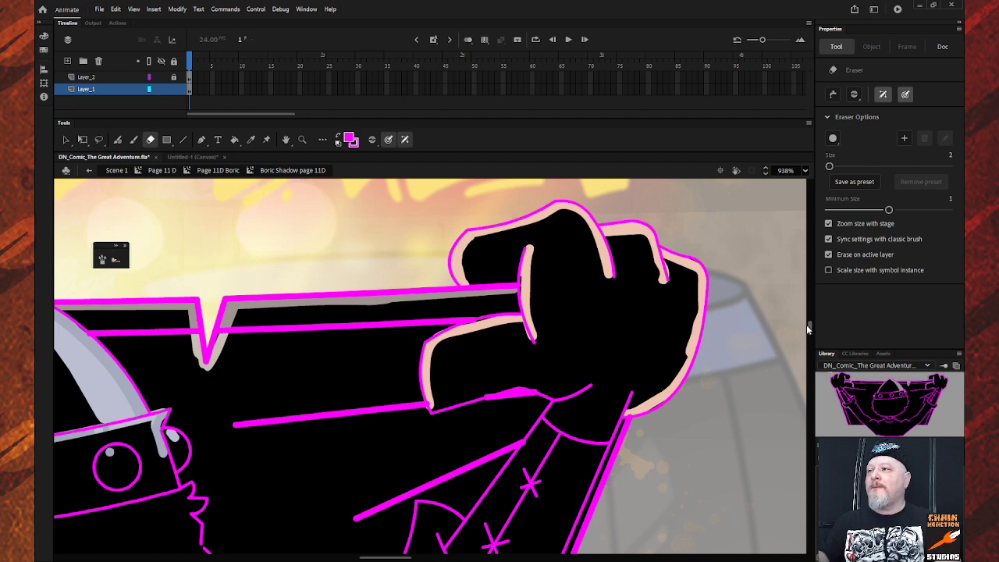
Step: Erase rim-light strips down the outer edge of the right wrist and bracer, under the bracer's lower rim and around the sleeve cuff
{"action": "left_click_drag", "start_coordinate": [808, 329], "coordinate": [808, 337]}
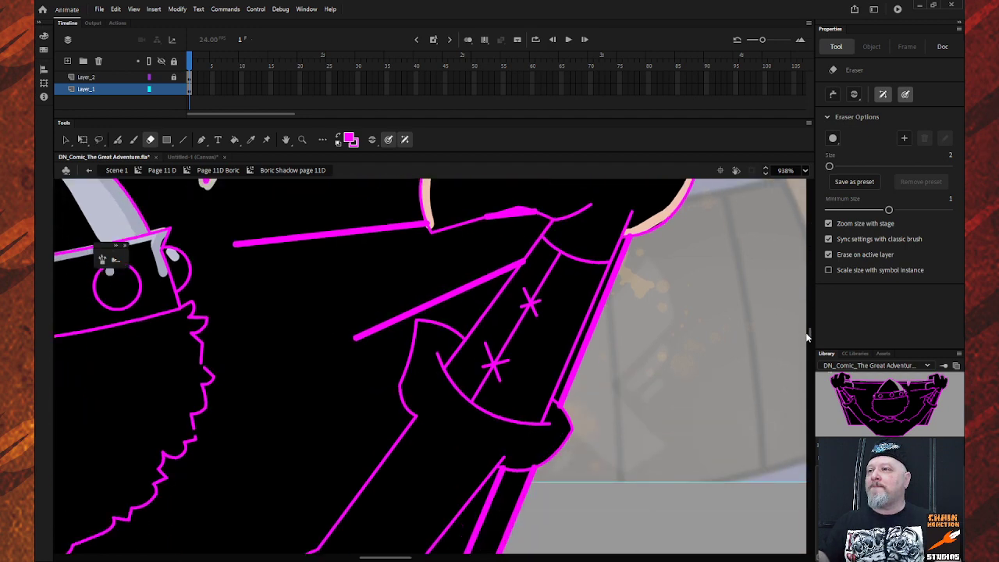
{"action": "left_click", "coordinate": [654, 227]}
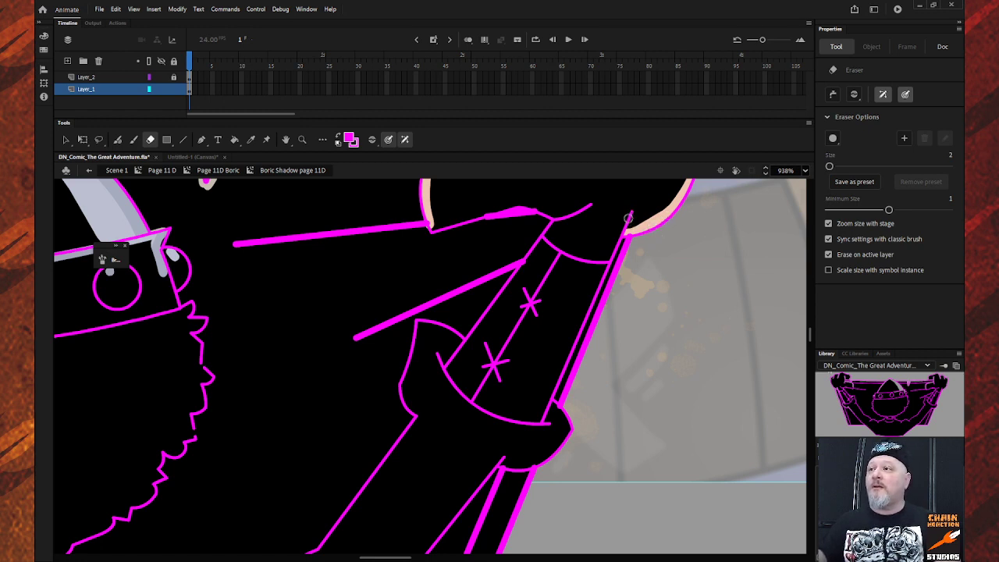
{"action": "mouse_move", "coordinate": [631, 209]}
{"action": "left_mouse_down"}
{"action": "mouse_move", "coordinate": [544, 411]}
{"action": "mouse_move", "coordinate": [614, 253]}
{"action": "mouse_move", "coordinate": [572, 367]}
{"action": "mouse_move", "coordinate": [581, 390]}
{"action": "left_mouse_up"}
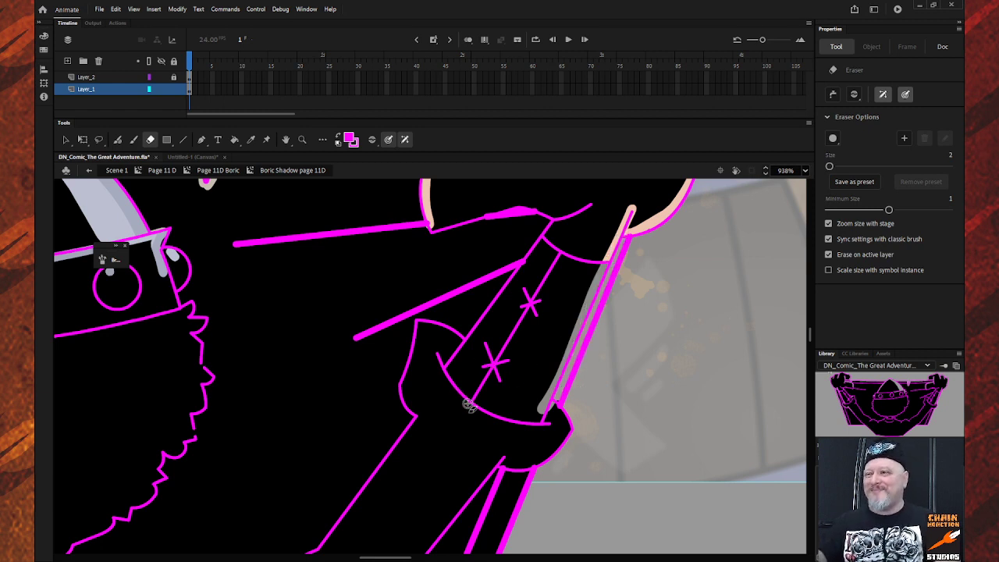
{"action": "mouse_move", "coordinate": [465, 401]}
{"action": "left_mouse_down"}
{"action": "mouse_move", "coordinate": [503, 420]}
{"action": "mouse_move", "coordinate": [547, 420]}
{"action": "mouse_move", "coordinate": [559, 407]}
{"action": "mouse_move", "coordinate": [566, 422]}
{"action": "mouse_move", "coordinate": [522, 466]}
{"action": "left_mouse_up"}
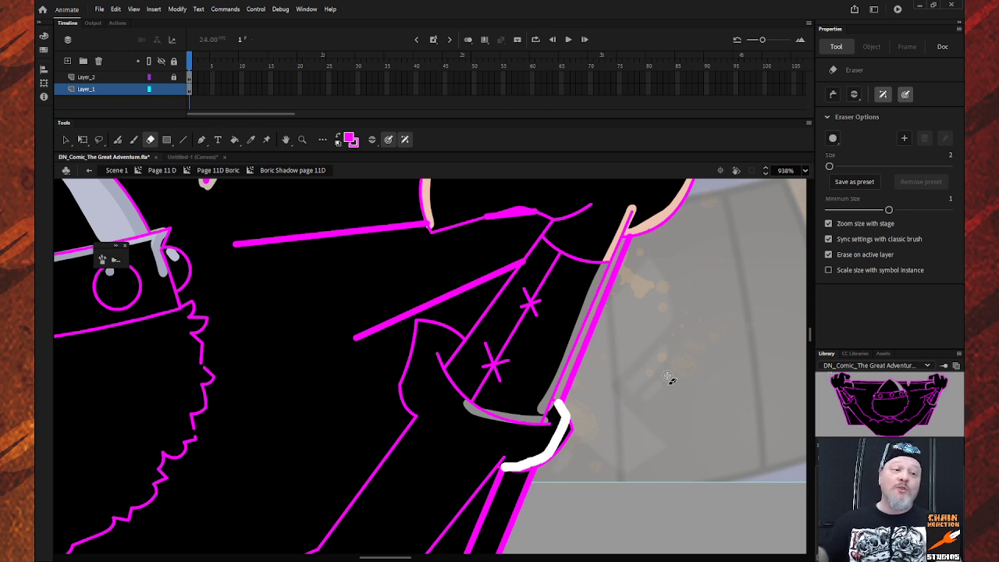
Step: Erase a rim-light strip inside the cloth's lower right edge and dab small highlight specks along the right sleeve's underside
{"action": "scroll", "coordinate": [810, 335], "scroll_direction": "down", "scroll_amount": 5}
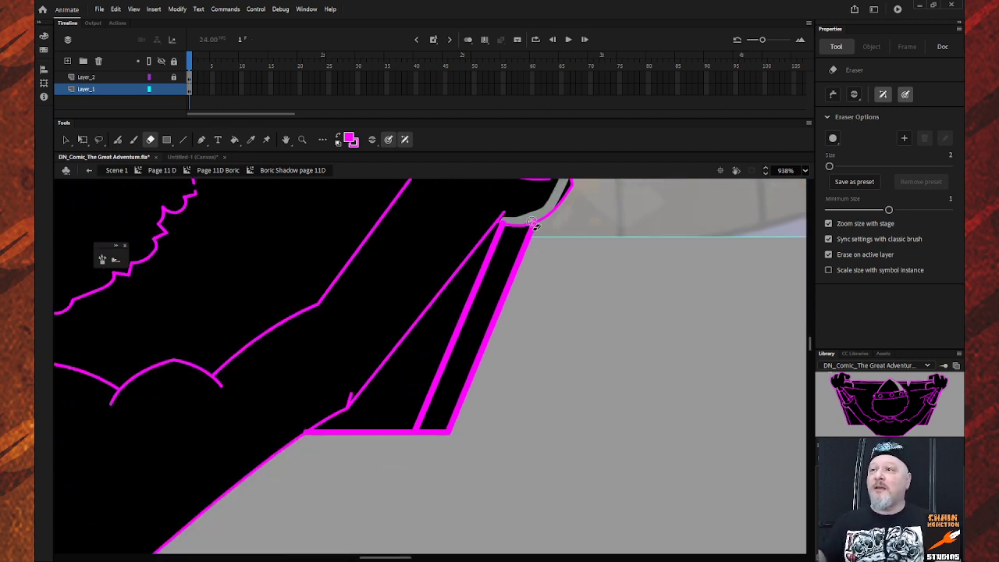
{"action": "mouse_move", "coordinate": [532, 224]}
{"action": "left_mouse_down"}
{"action": "mouse_move", "coordinate": [444, 432]}
{"action": "mouse_move", "coordinate": [468, 305]}
{"action": "mouse_move", "coordinate": [504, 218]}
{"action": "left_mouse_up"}
{"action": "left_click", "coordinate": [501, 213]}
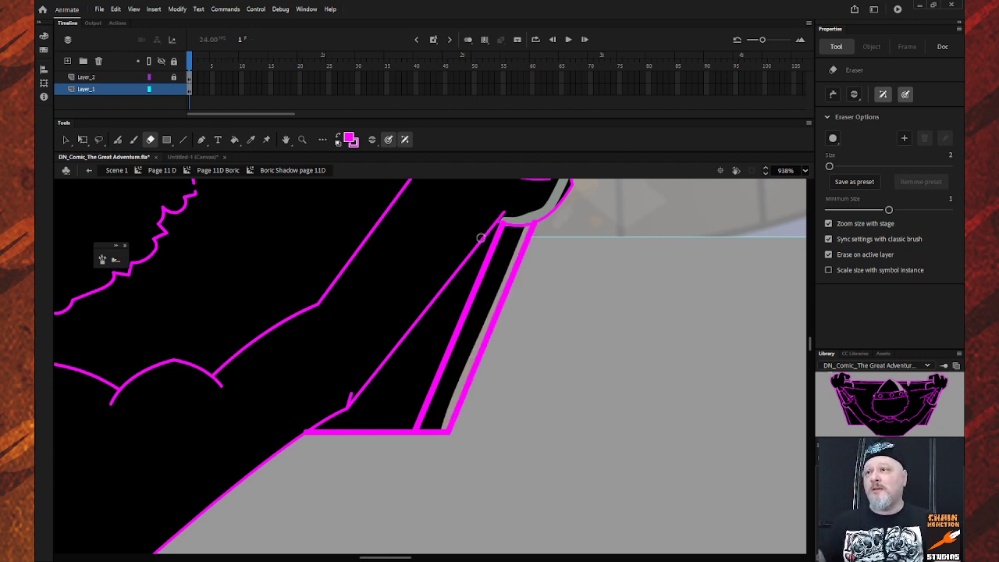
{"action": "left_click_drag", "start_coordinate": [412, 315], "coordinate": [455, 264]}
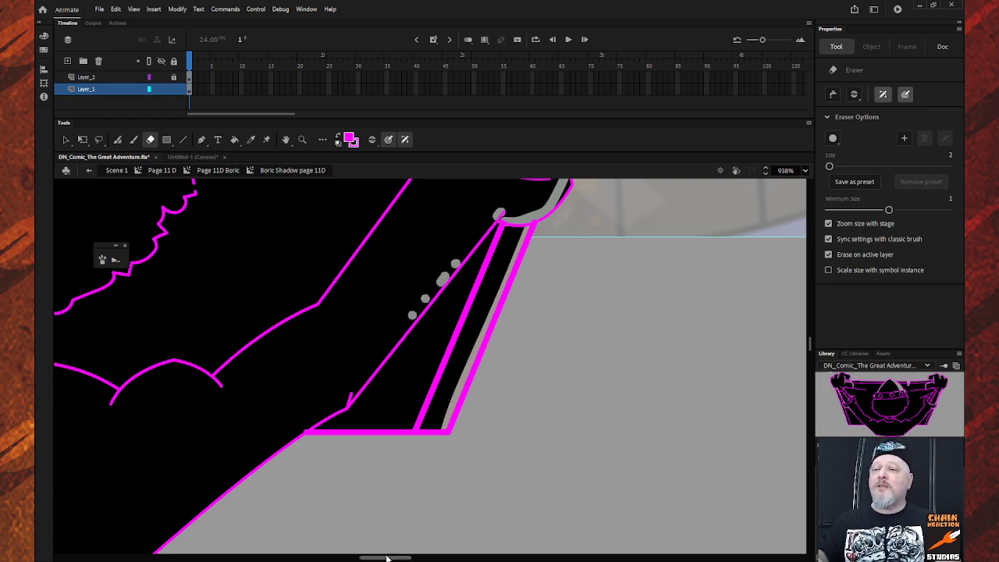
Step: Erase short highlights along the beard's upper right edge and dab scattered specks inside both sides of the beard
{"action": "scroll", "coordinate": [392, 530], "scroll_direction": "left", "scroll_amount": 8}
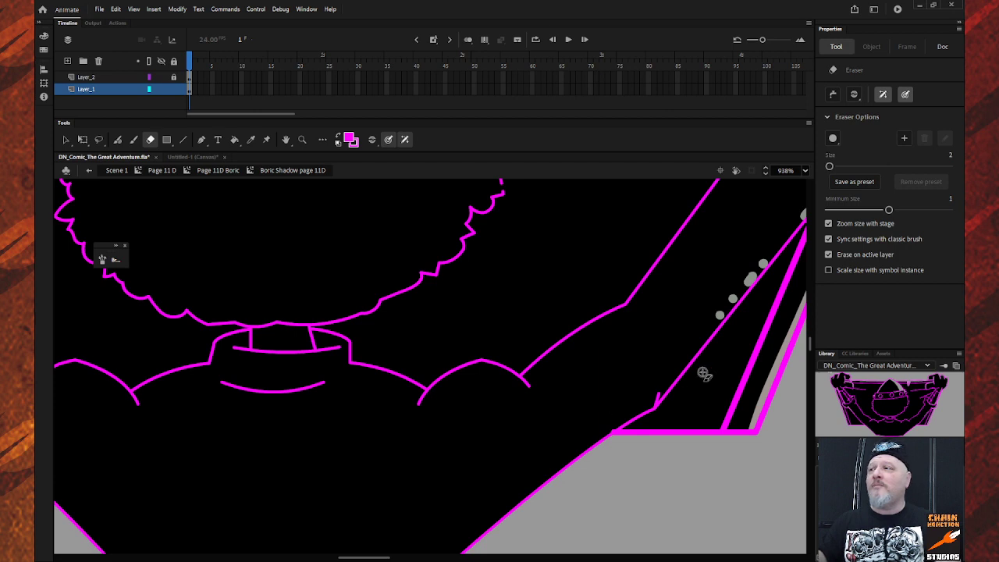
{"action": "scroll", "coordinate": [809, 340], "scroll_direction": "up", "scroll_amount": 3}
{"action": "scroll", "coordinate": [809, 340], "scroll_direction": "up", "scroll_amount": 3}
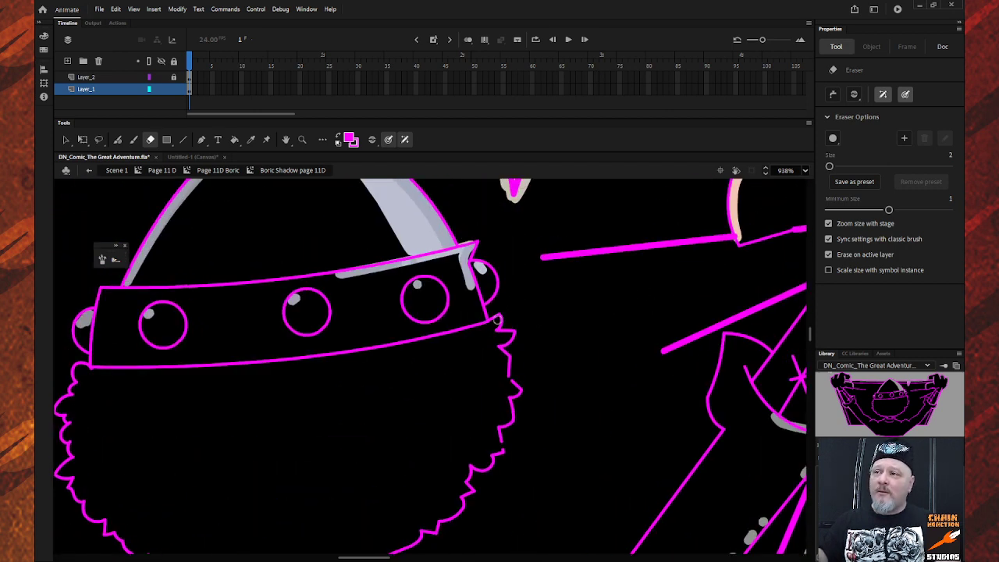
{"action": "left_click", "coordinate": [489, 323]}
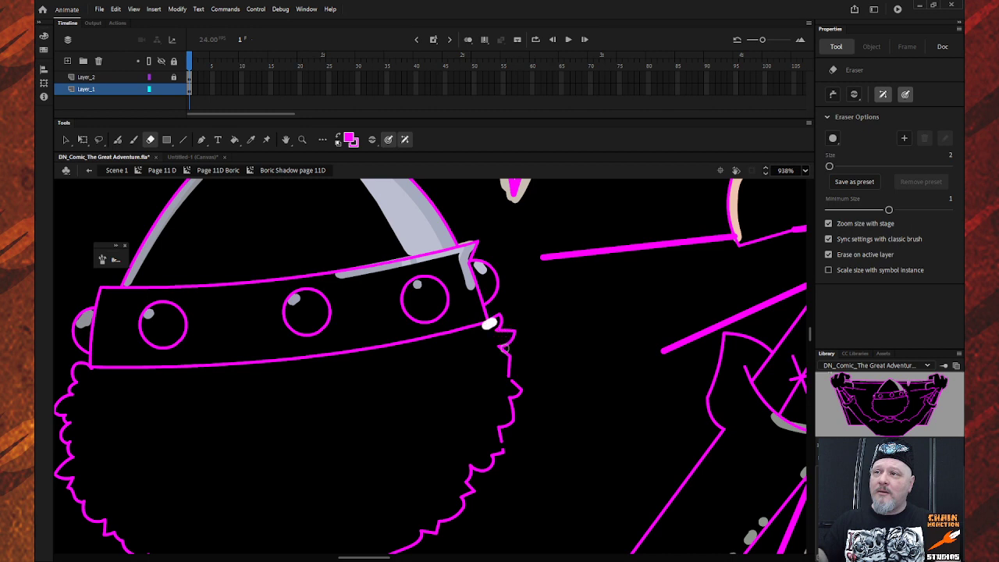
{"action": "left_click", "coordinate": [505, 331]}
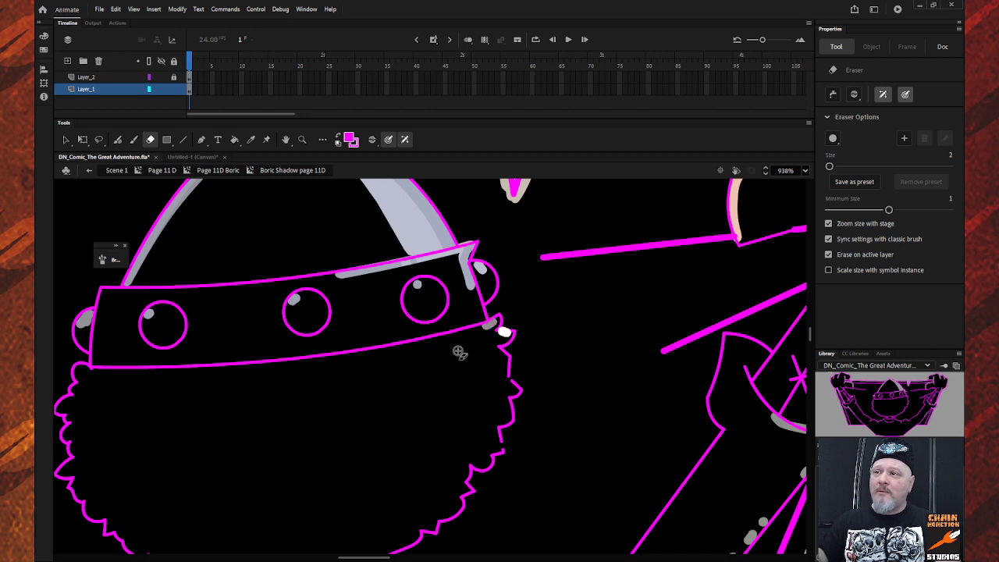
{"action": "left_click", "coordinate": [504, 363]}
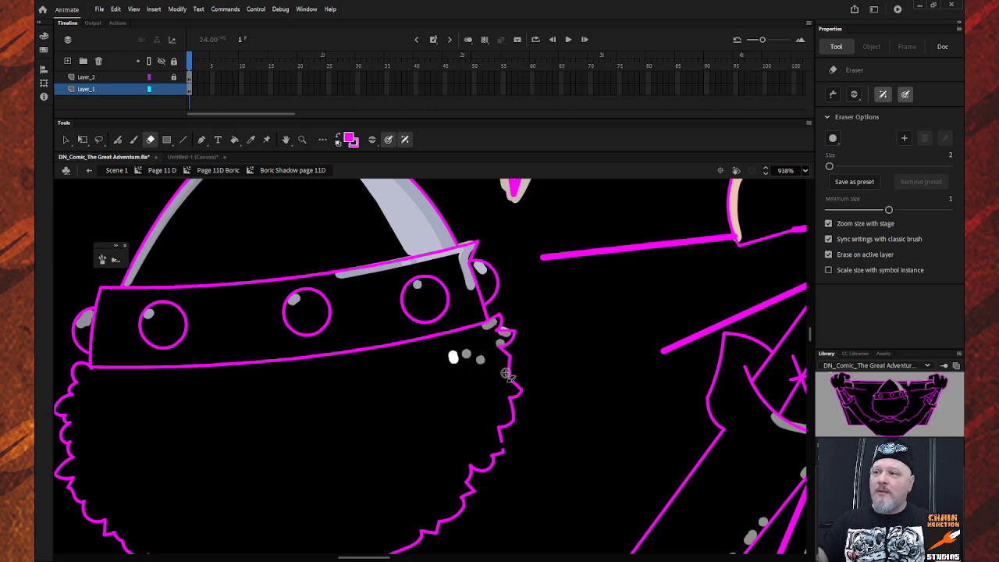
{"action": "left_click_drag", "start_coordinate": [506, 366], "coordinate": [509, 384]}
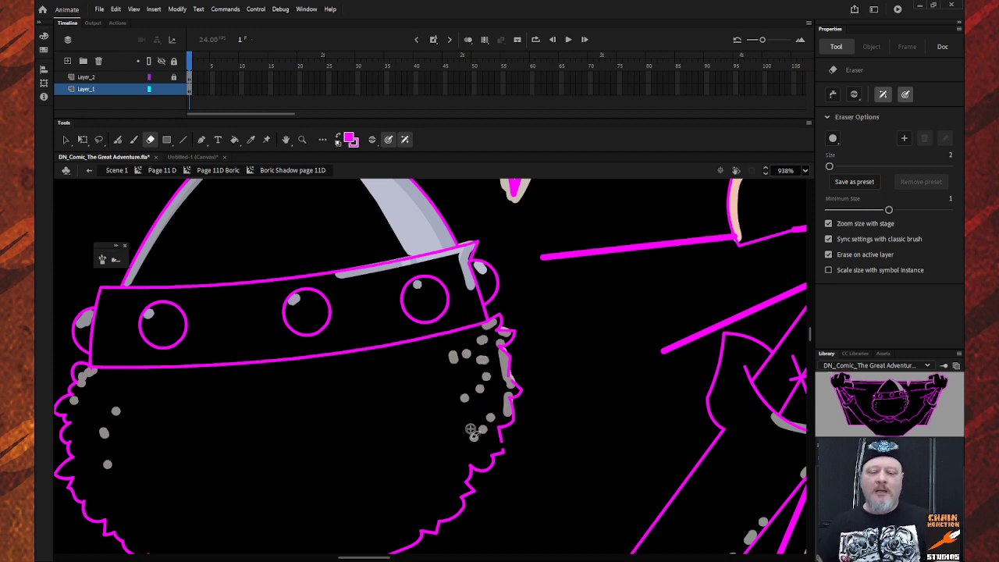
{"action": "key", "text": "z"}
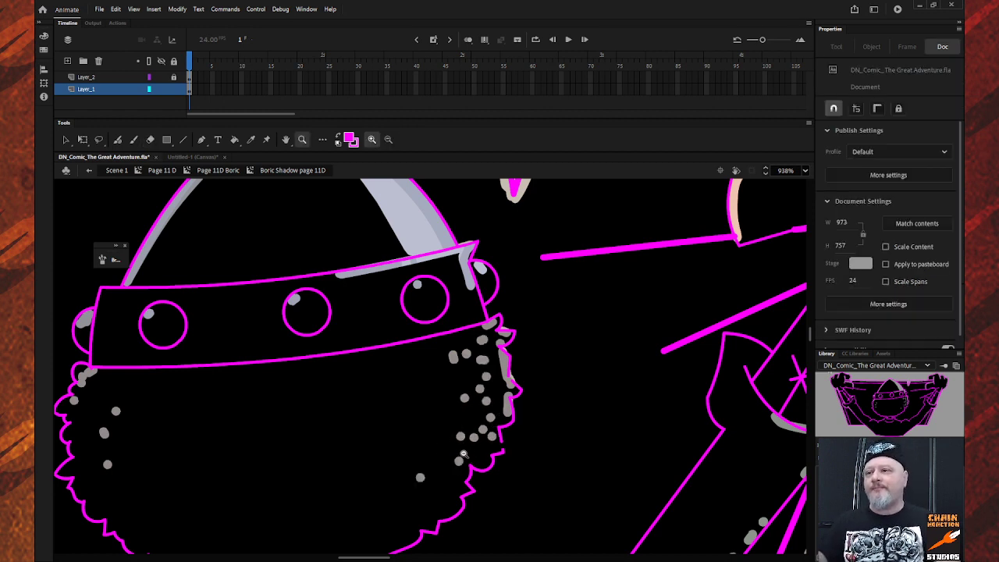
{"action": "left_click", "coordinate": [463, 453], "text": "alt"}
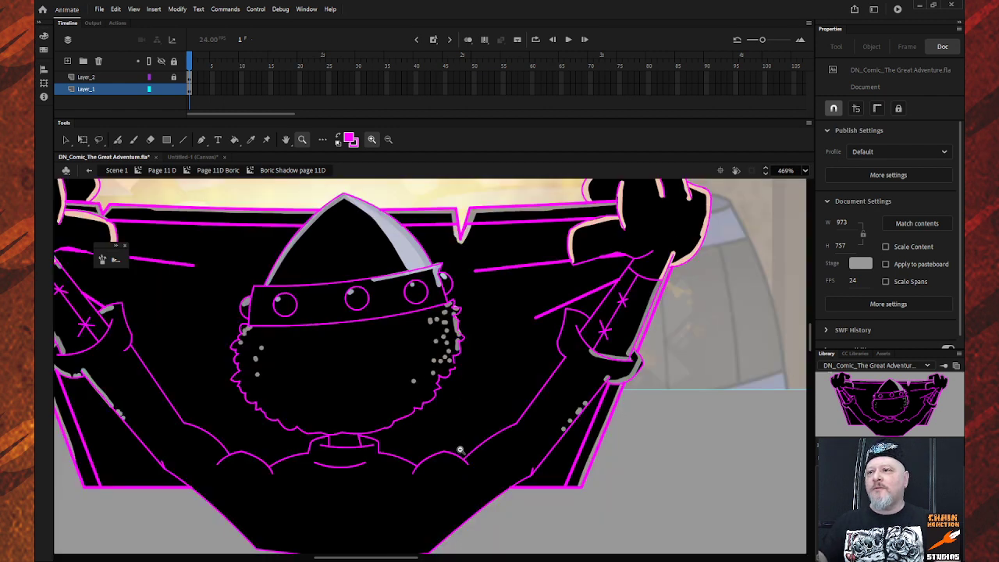
Step: Compare the artwork with and without Layer_2, then delete all the magenta guide lines on that layer
{"action": "left_click", "coordinate": [461, 451], "text": "alt"}
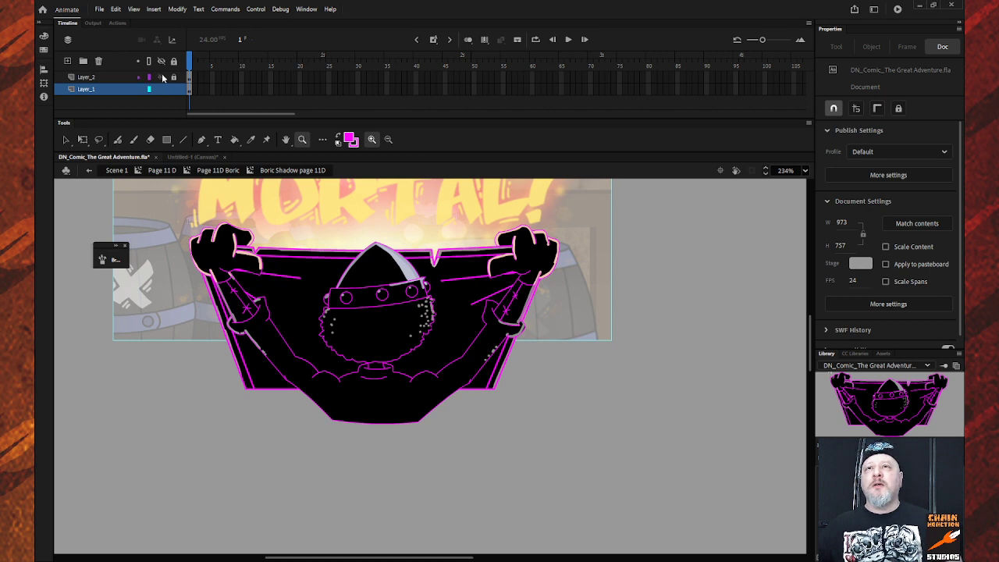
{"action": "left_click", "coordinate": [161, 76]}
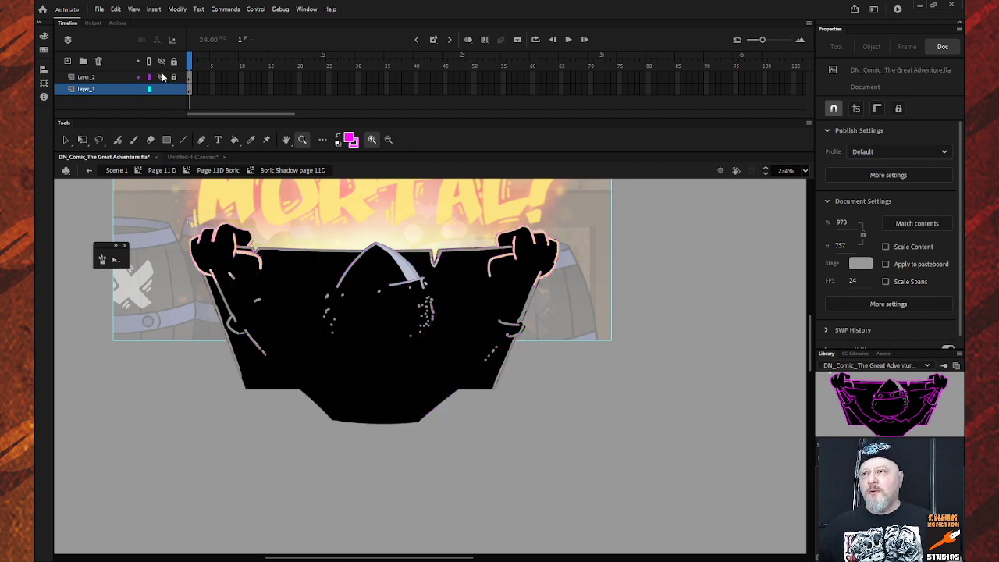
{"action": "left_click", "coordinate": [162, 76]}
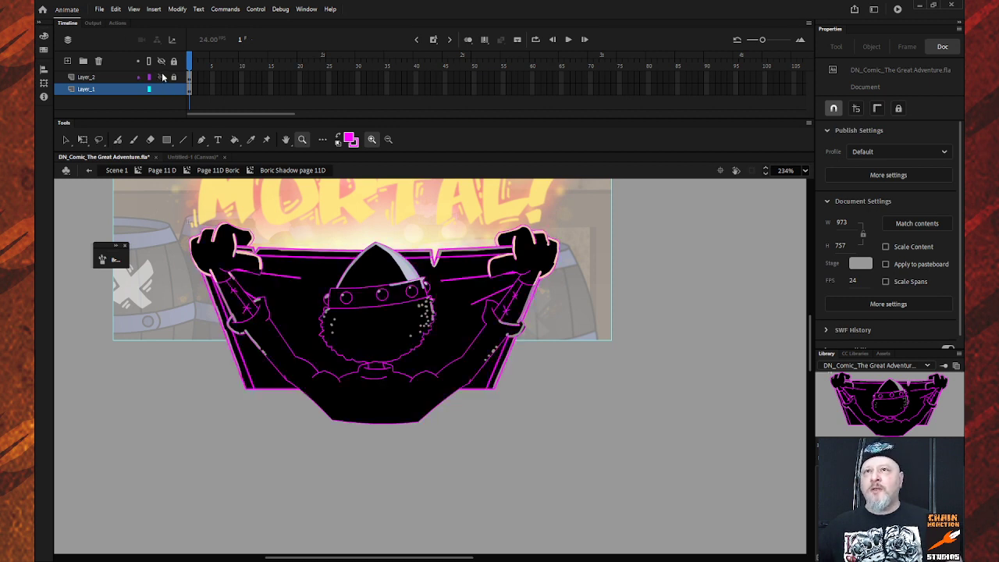
{"action": "left_click", "coordinate": [117, 75]}
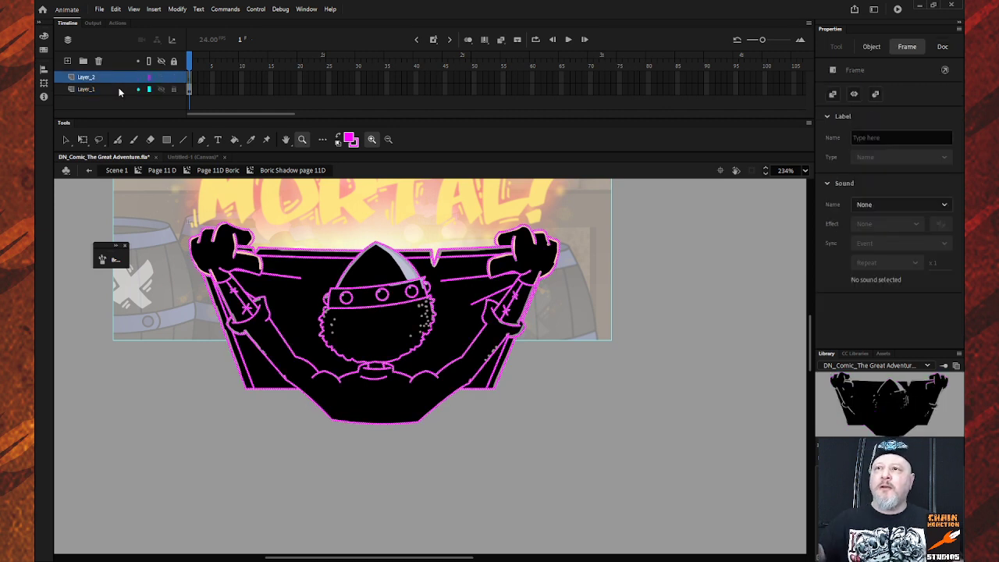
{"action": "key", "text": "ctrl+shift+a"}
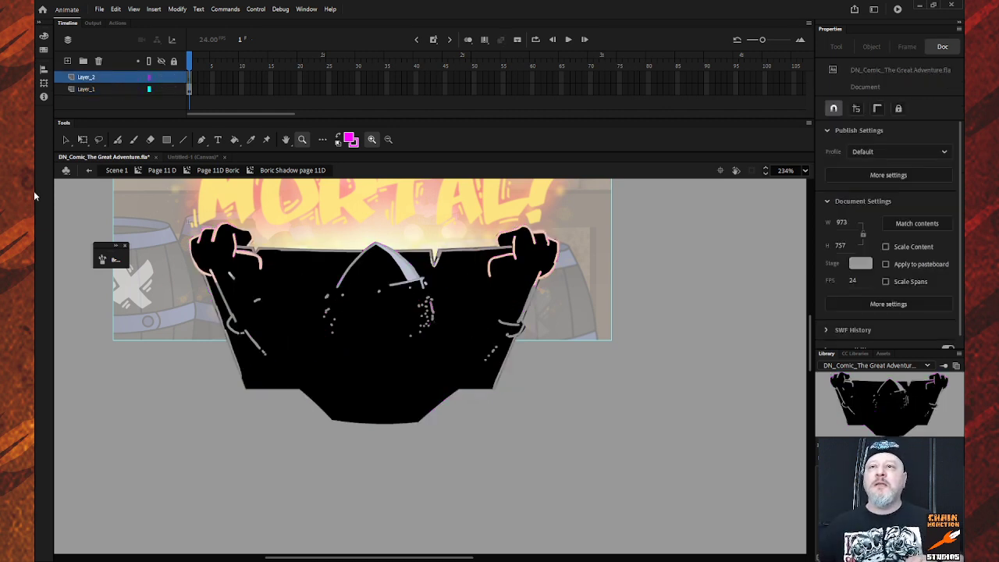
Step: Return to the Page 11D Boric symbol and set the shadow instance's alpha to 54%
{"action": "left_click", "coordinate": [218, 170]}
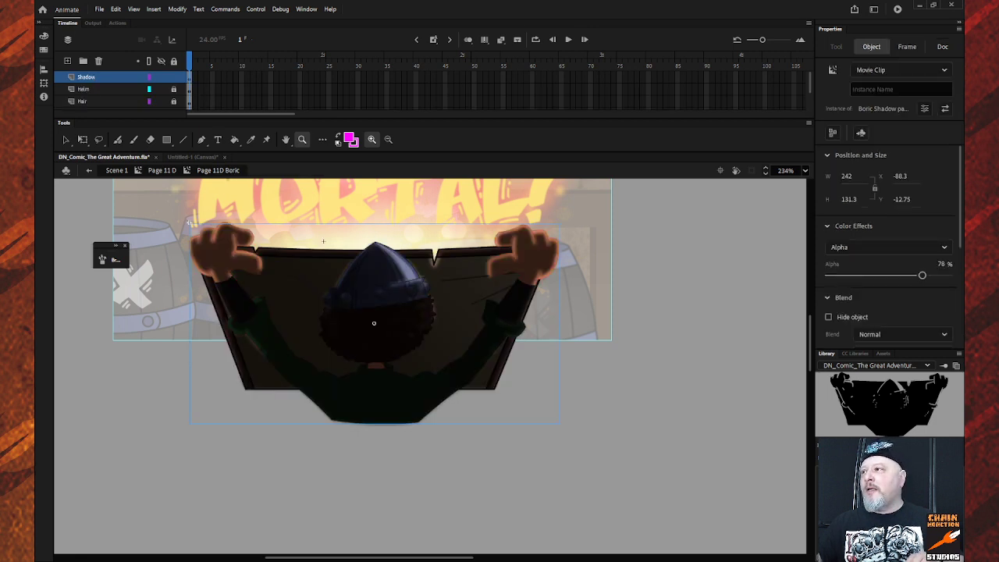
{"action": "left_click_drag", "start_coordinate": [922, 276], "coordinate": [886, 297]}
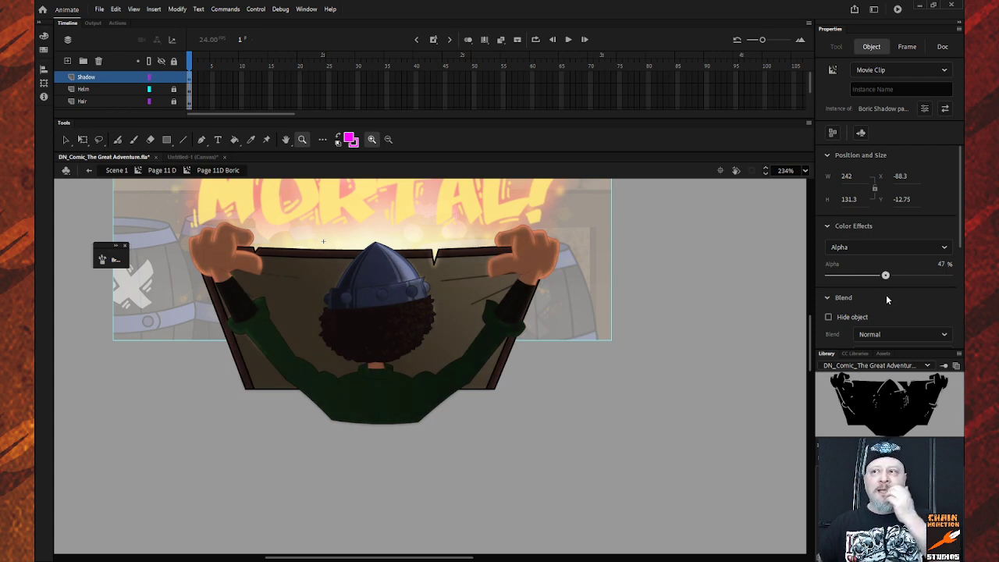
{"action": "left_click_drag", "start_coordinate": [889, 294], "coordinate": [891, 294]}
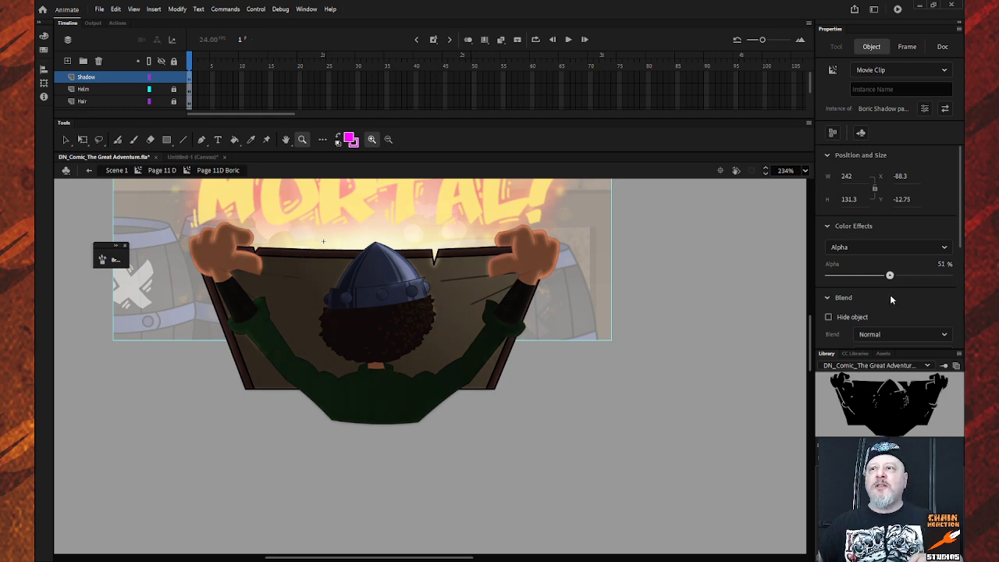
{"action": "left_click", "coordinate": [482, 279]}
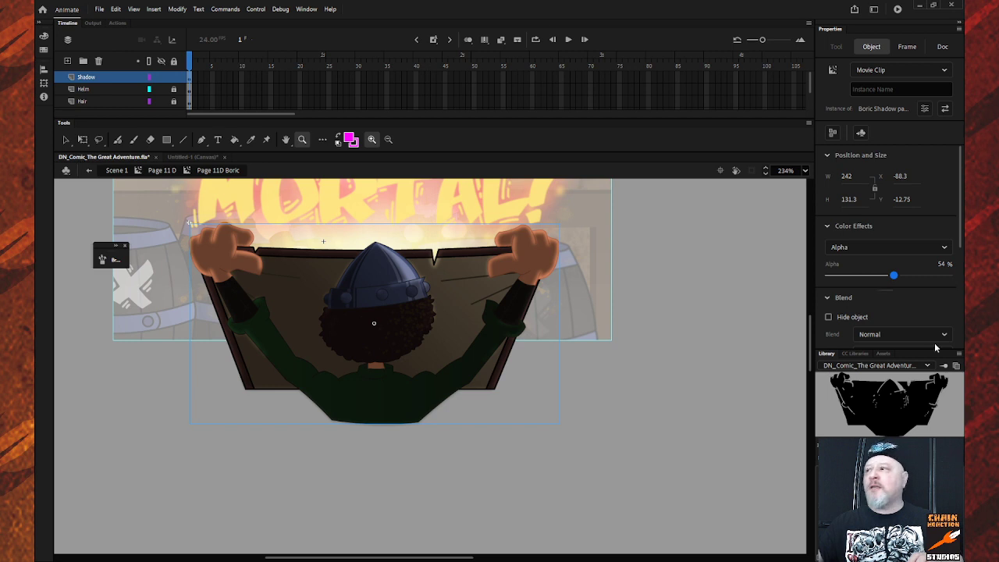
Step: Set the shadow's Blur filter to Low quality with Blur X and Blur Y of 3
{"action": "scroll", "coordinate": [902, 318], "scroll_direction": "down", "scroll_amount": 3}
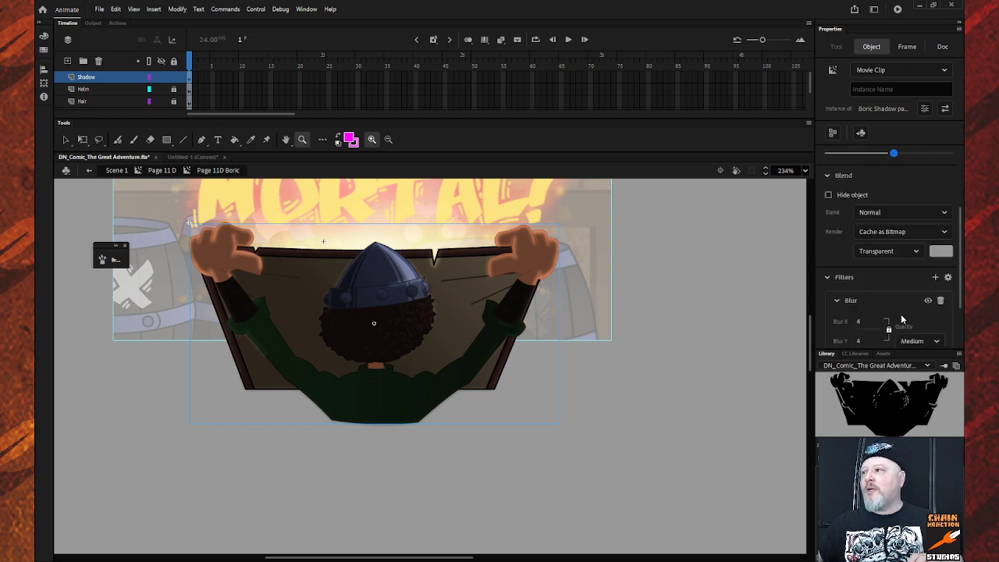
{"action": "left_click", "coordinate": [858, 322]}
{"action": "scroll", "coordinate": [933, 343], "scroll_direction": "down", "scroll_amount": 2}
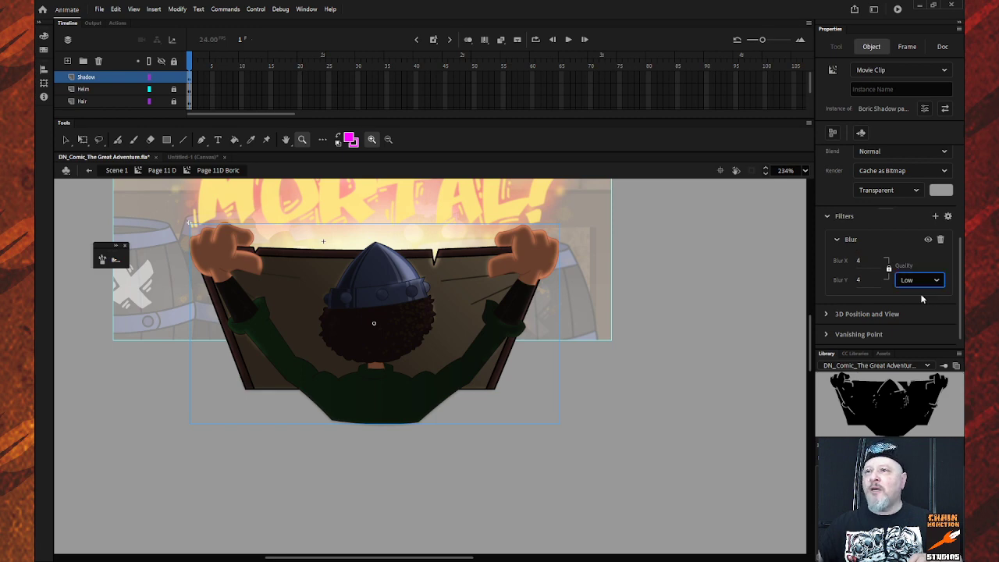
{"action": "left_click", "coordinate": [861, 263]}
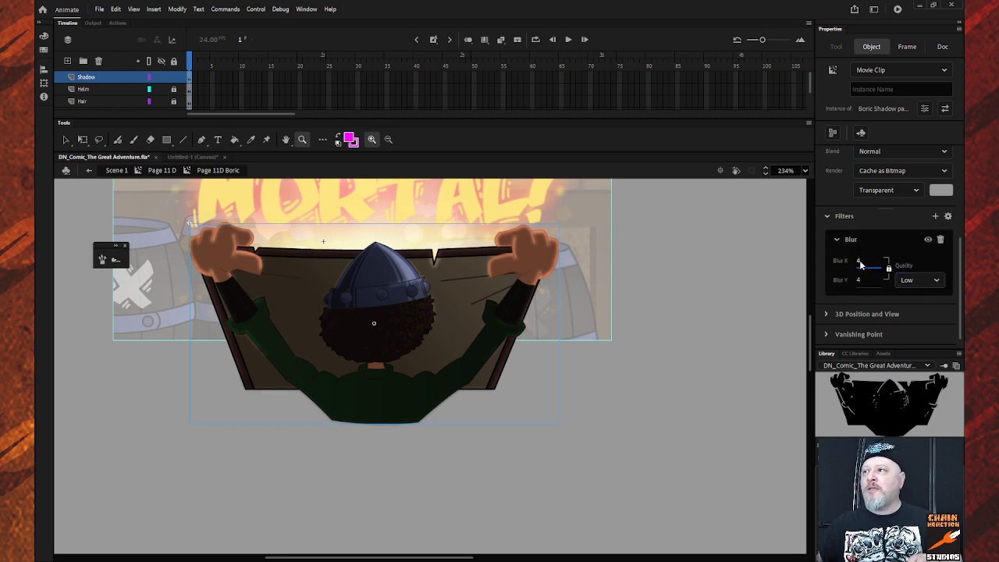
{"action": "type", "text": "3"}
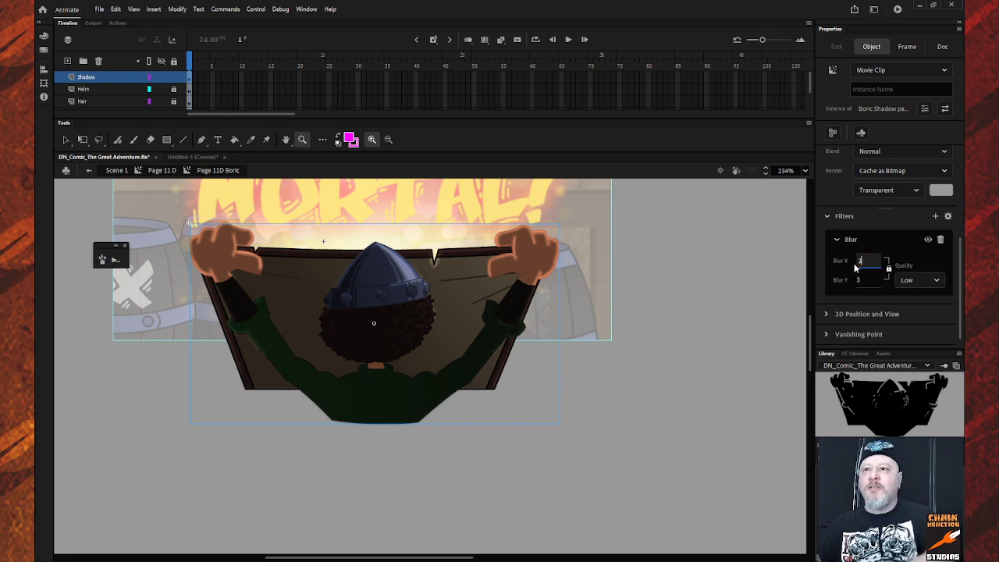
{"action": "key", "text": "Return"}
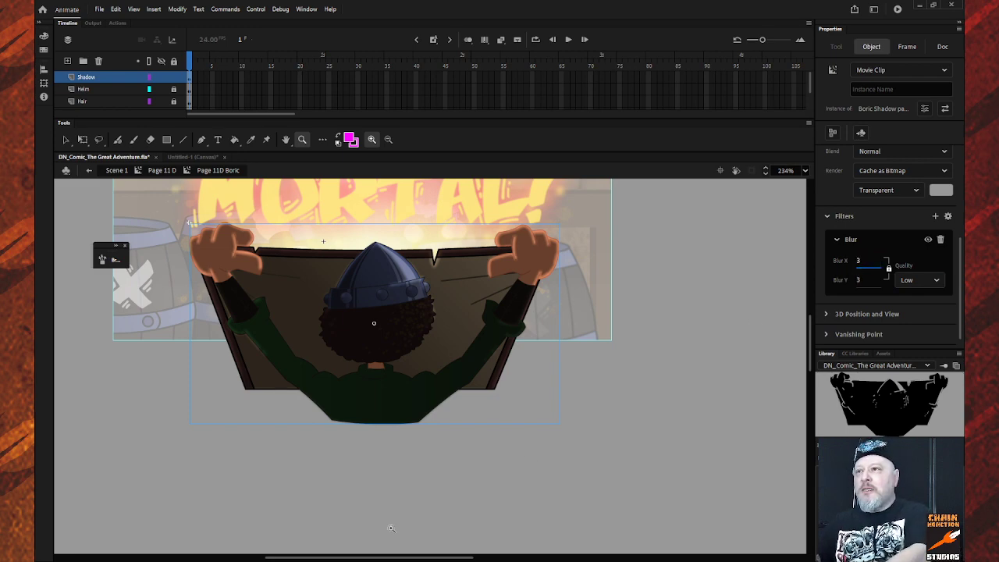
Step: Return to Scene 1 and examine the shaded character in the MORTAL! panel against the rest of the page
{"action": "left_click", "coordinate": [596, 463]}
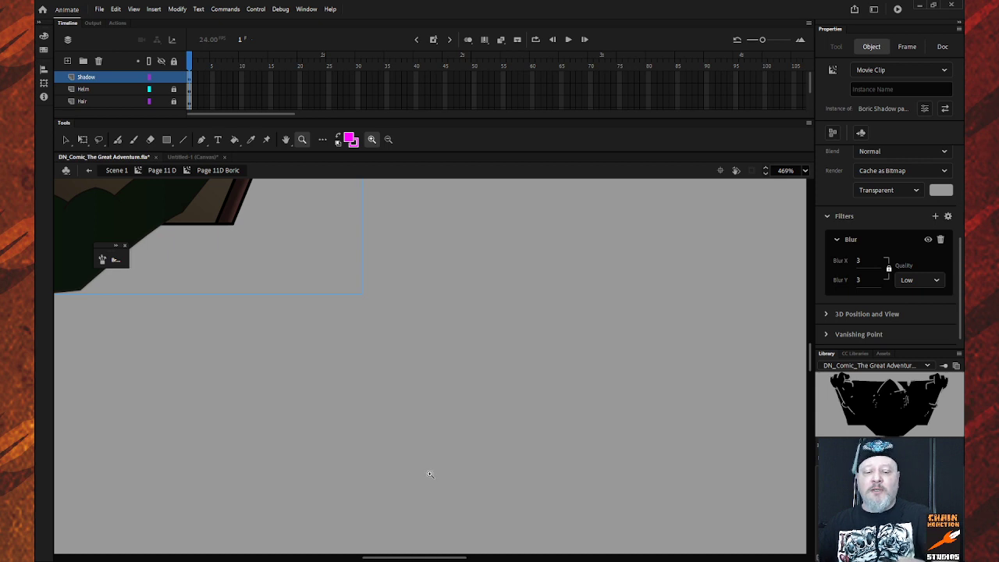
{"action": "left_click", "coordinate": [89, 169]}
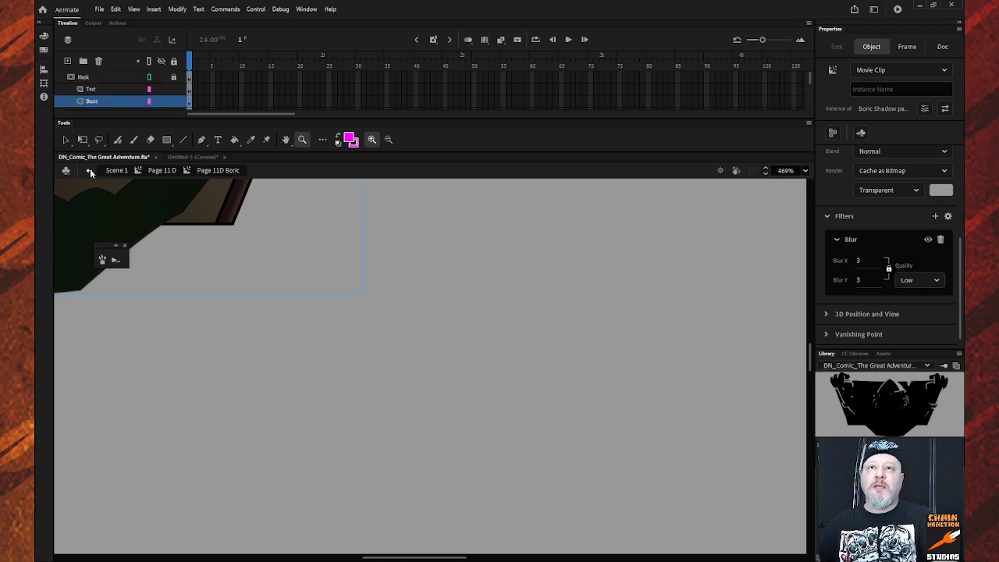
{"action": "left_click", "coordinate": [90, 171]}
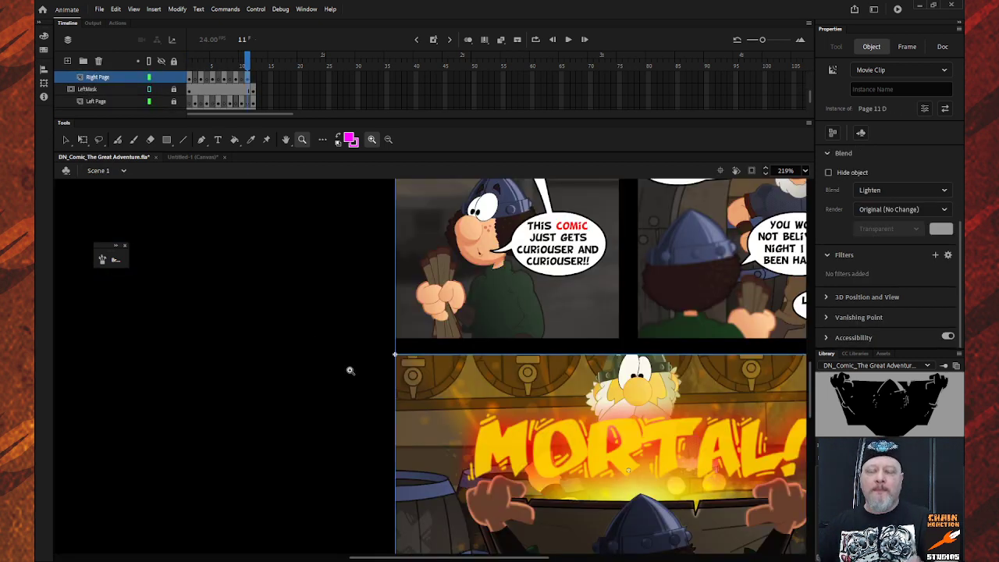
{"action": "left_click", "coordinate": [506, 399], "text": "alt"}
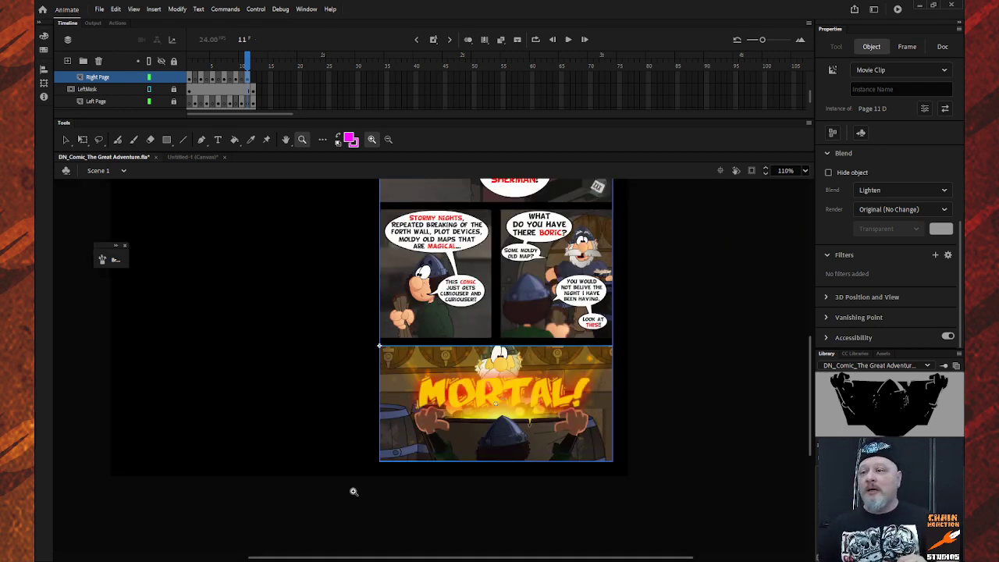
{"action": "left_click_drag", "start_coordinate": [352, 491], "coordinate": [688, 342]}
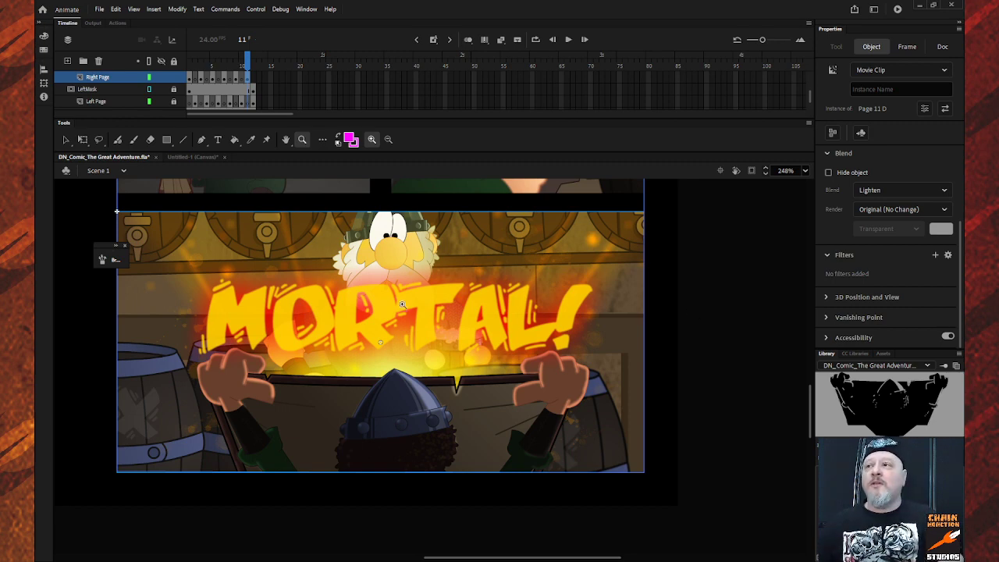
Step: Open the Page 11 D symbol for editing and unlock all of its layers
{"action": "left_click", "coordinate": [65, 139]}
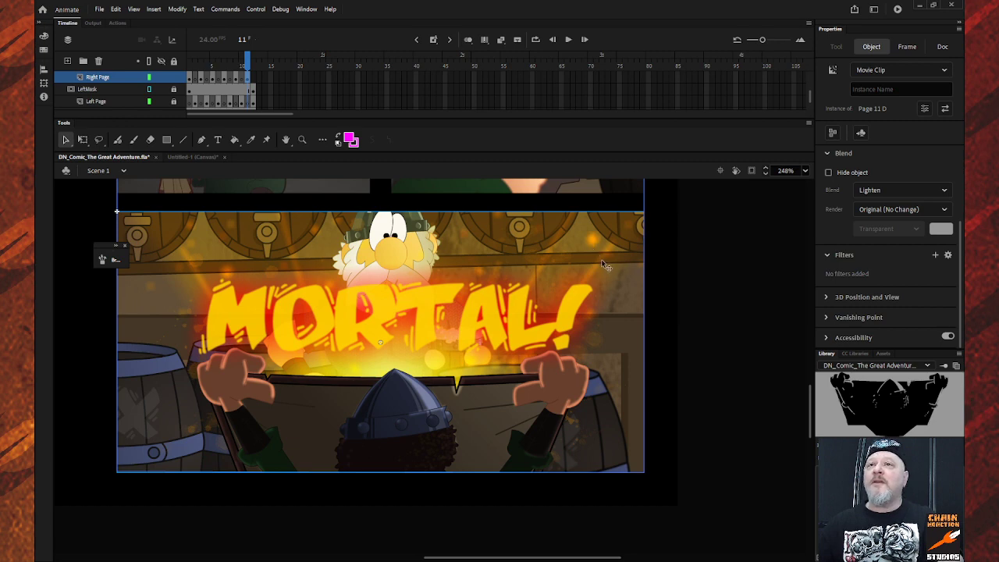
{"action": "double_click", "coordinate": [244, 265]}
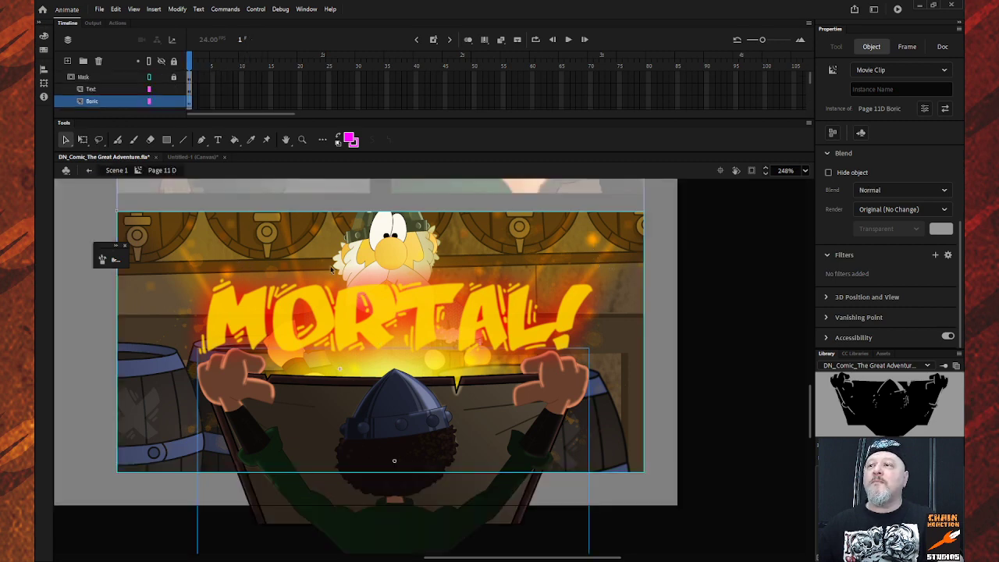
{"action": "left_click", "coordinate": [594, 271]}
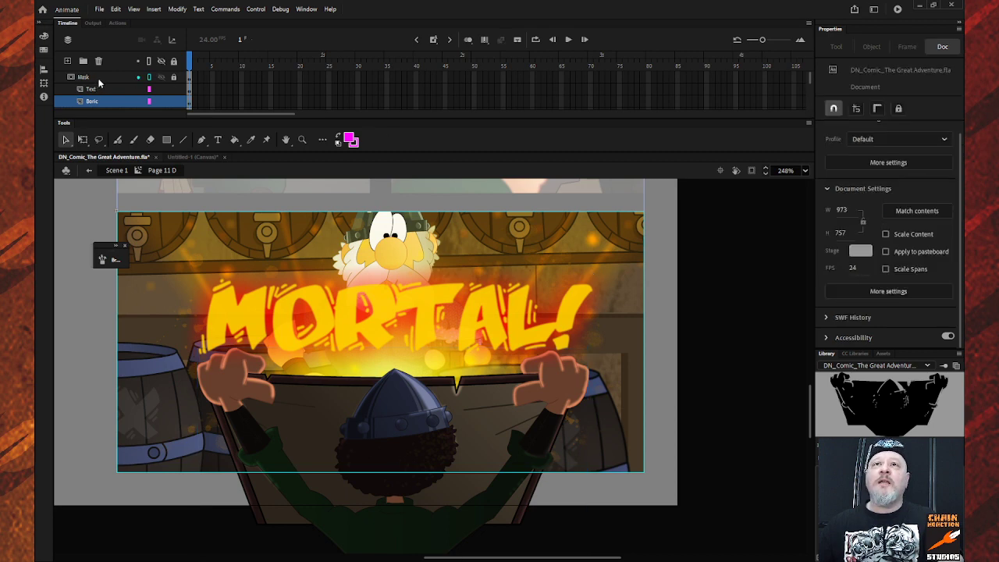
{"action": "key", "text": "ctrl+z"}
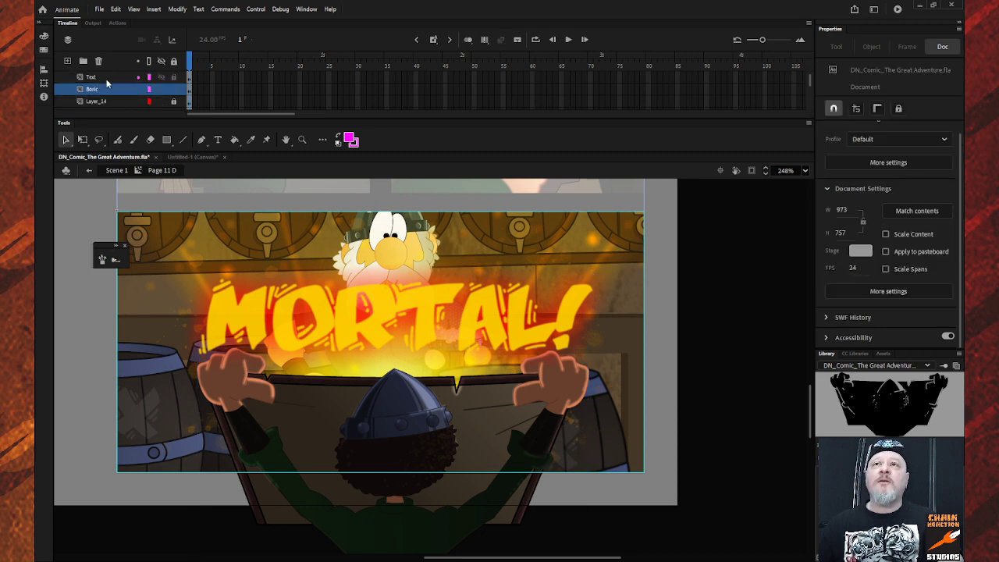
{"action": "left_click", "coordinate": [174, 62]}
{"action": "left_click", "coordinate": [174, 61]}
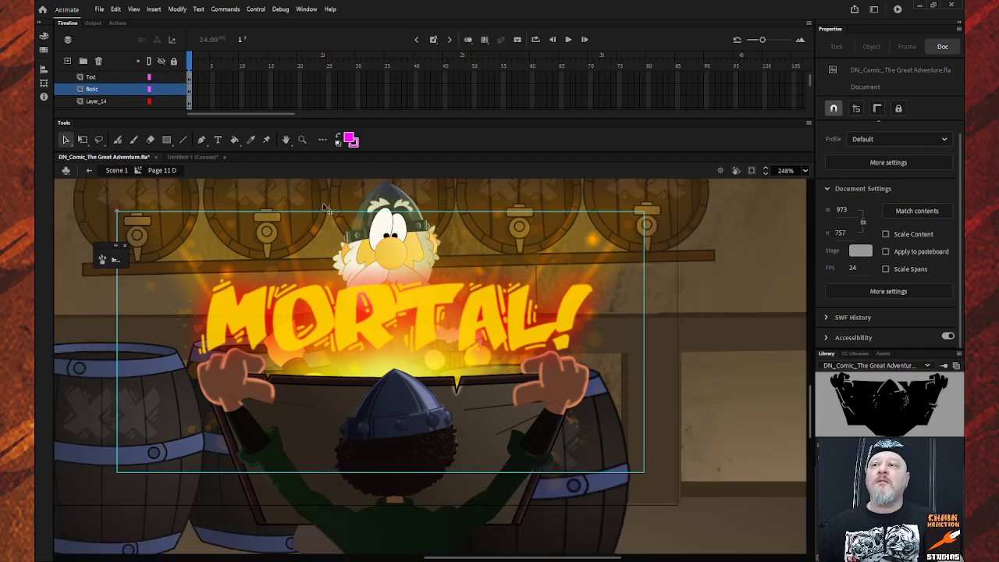
Step: Raise the alpha of the light-ray glow on the Glow 2 layer to 100% and lock that layer
{"action": "left_click", "coordinate": [593, 268]}
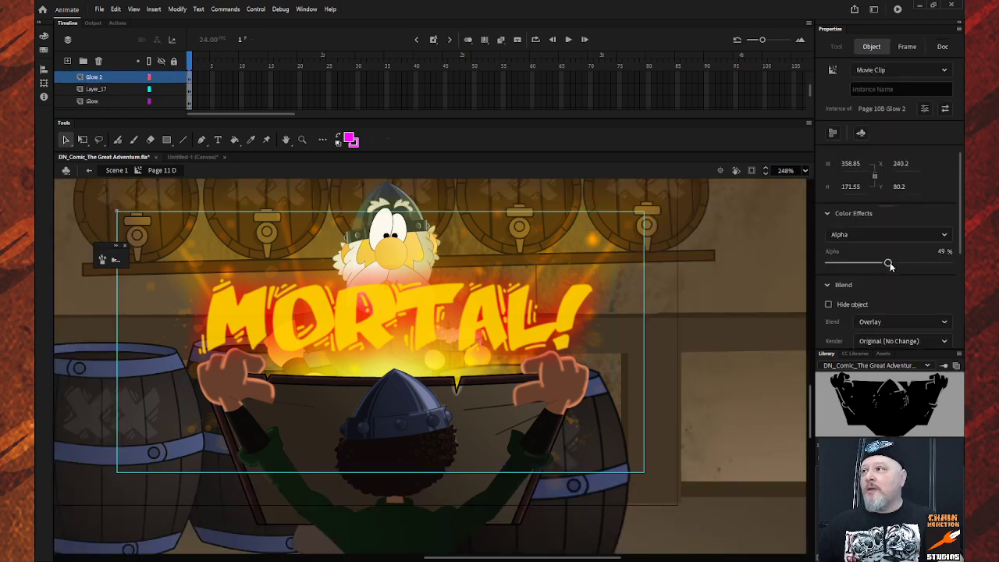
{"action": "left_click_drag", "start_coordinate": [888, 262], "coordinate": [950, 263]}
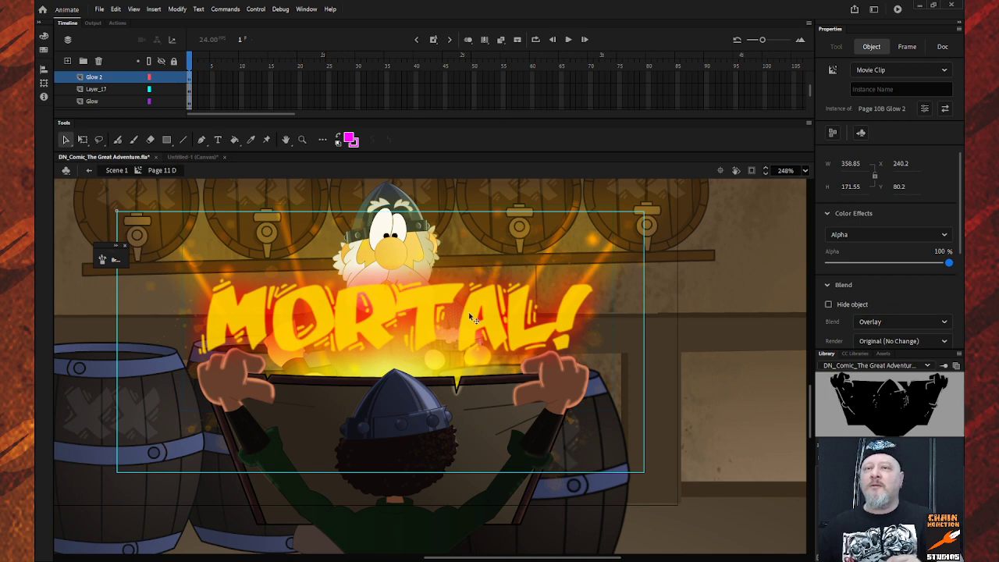
{"action": "key", "text": "q"}
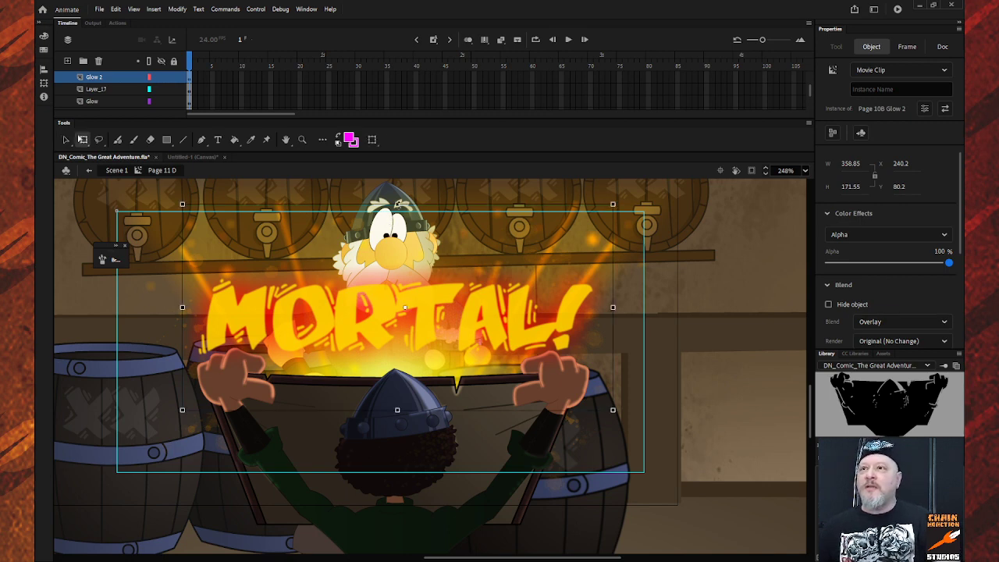
{"action": "mouse_move", "coordinate": [399, 203]}
{"action": "left_mouse_down"}
{"action": "mouse_move", "coordinate": [397, 193]}
{"action": "mouse_move", "coordinate": [398, 205]}
{"action": "left_mouse_up"}
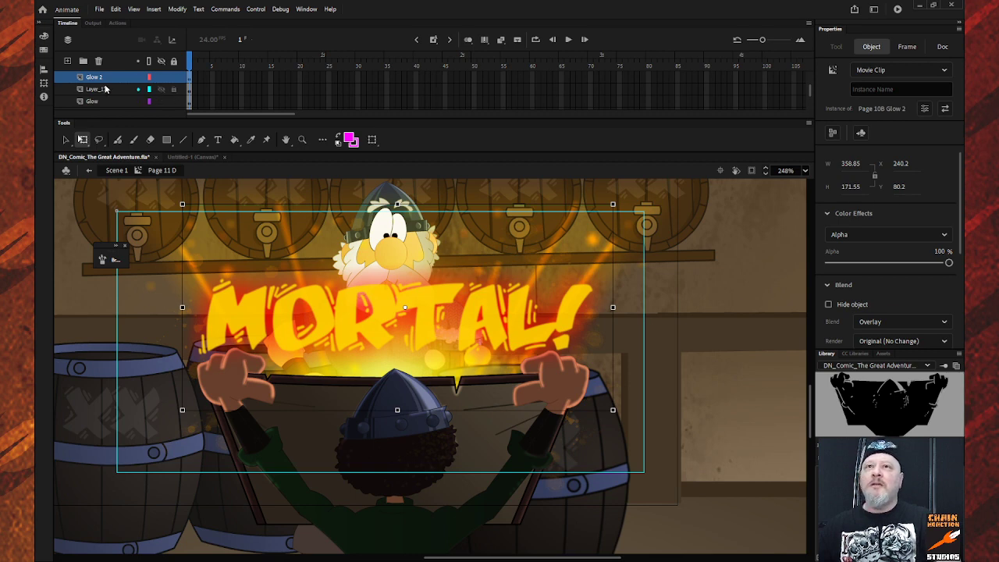
{"action": "left_click", "coordinate": [173, 78]}
Step: Enlarge the orange-tinted Green Grung instance on Layer_17 to about 496 by 326 and lock the layer
{"action": "left_click", "coordinate": [104, 90]}
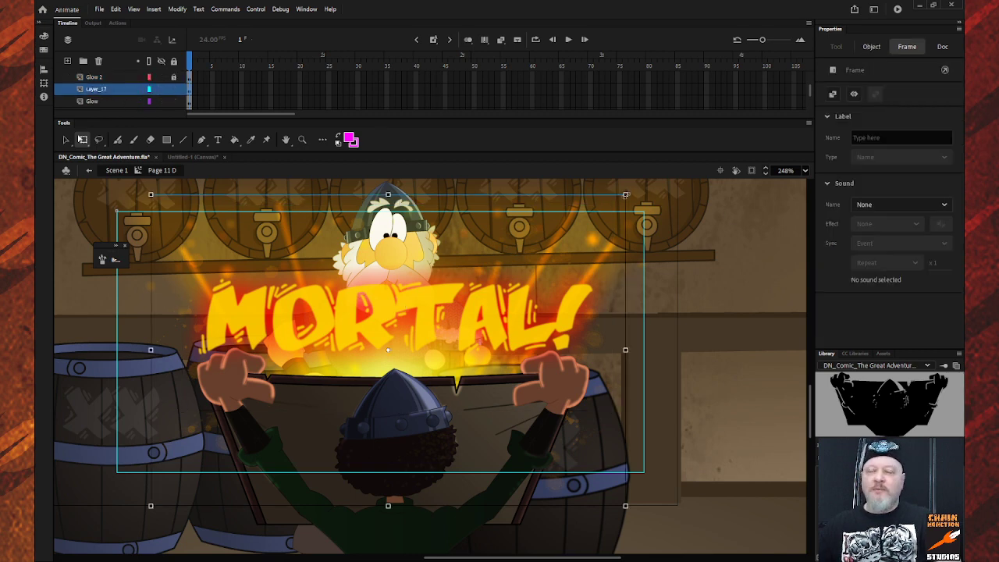
{"action": "left_click_drag", "start_coordinate": [625, 194], "coordinate": [697, 155]}
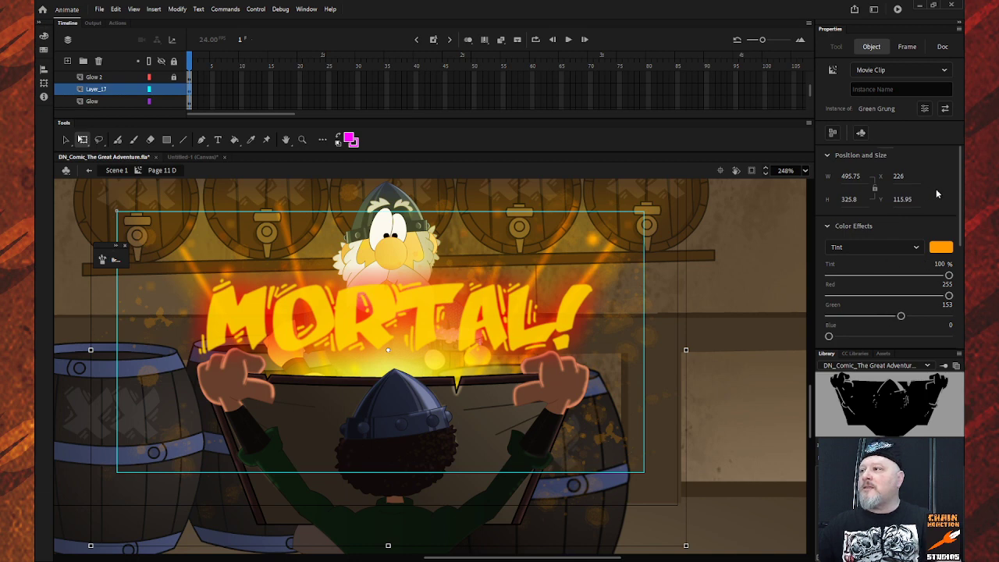
{"action": "scroll", "coordinate": [938, 193], "scroll_direction": "down", "scroll_amount": 2}
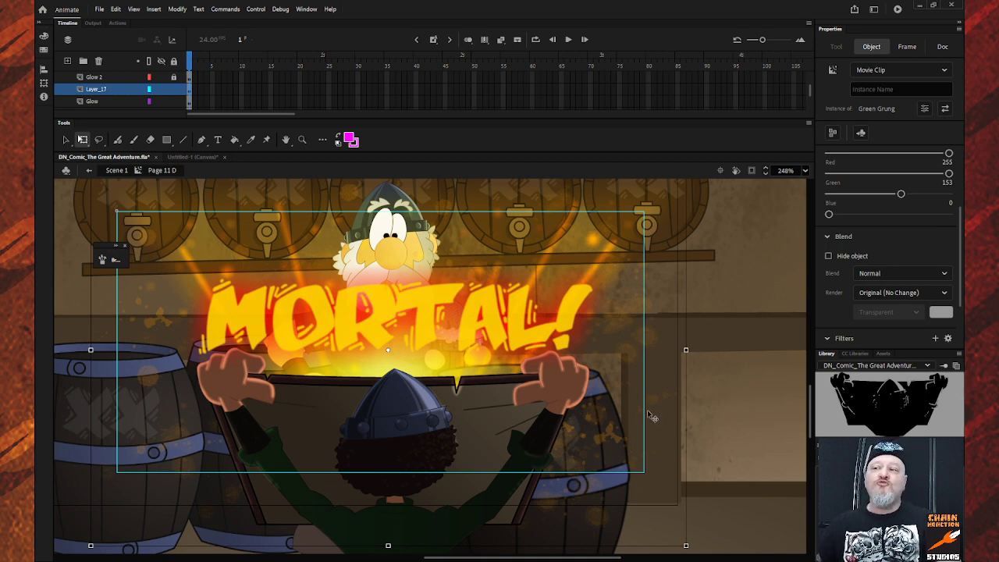
{"action": "left_click", "coordinate": [172, 90]}
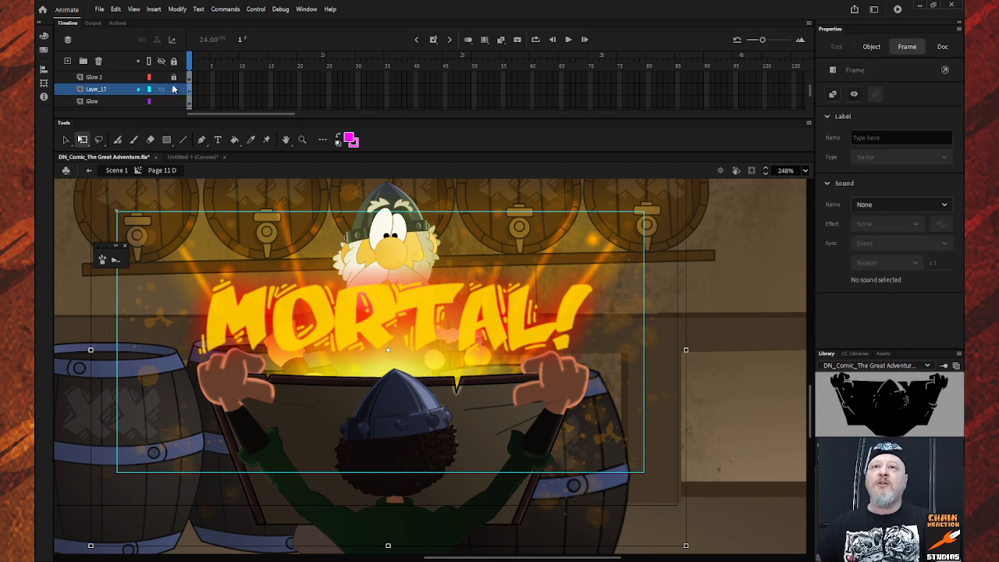
Step: Enlarge the Page 10B Glow instance on the Glow layer to about 591 by 219
{"action": "left_click", "coordinate": [109, 105]}
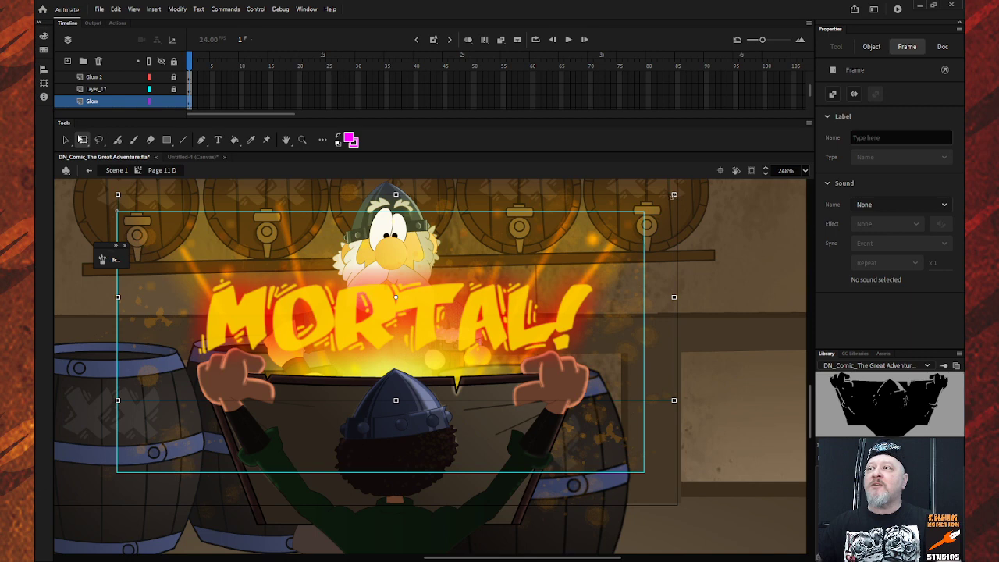
{"action": "left_click_drag", "start_coordinate": [678, 186], "coordinate": [751, 141]}
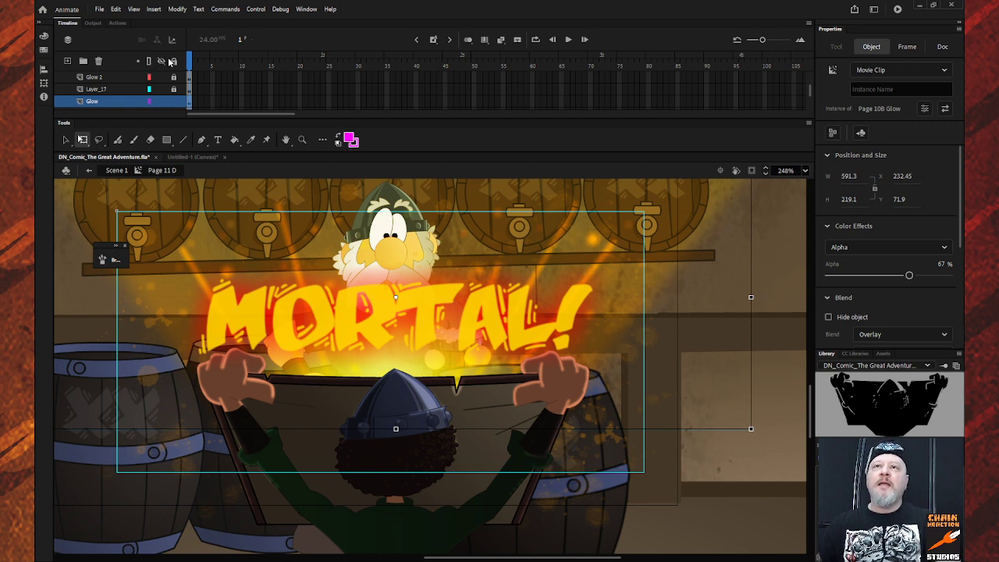
{"action": "scroll", "coordinate": [156, 86], "scroll_direction": "down", "scroll_amount": 5}
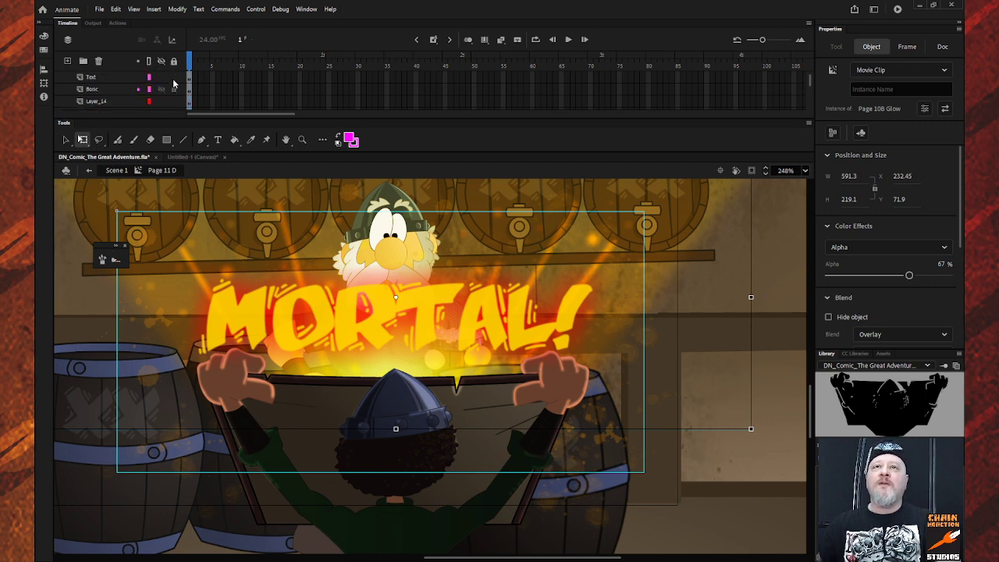
Step: Set the orange tint of the Page 11D Sherman instance on the Sherman layer to 14%
{"action": "scroll", "coordinate": [174, 83], "scroll_direction": "down", "scroll_amount": 3}
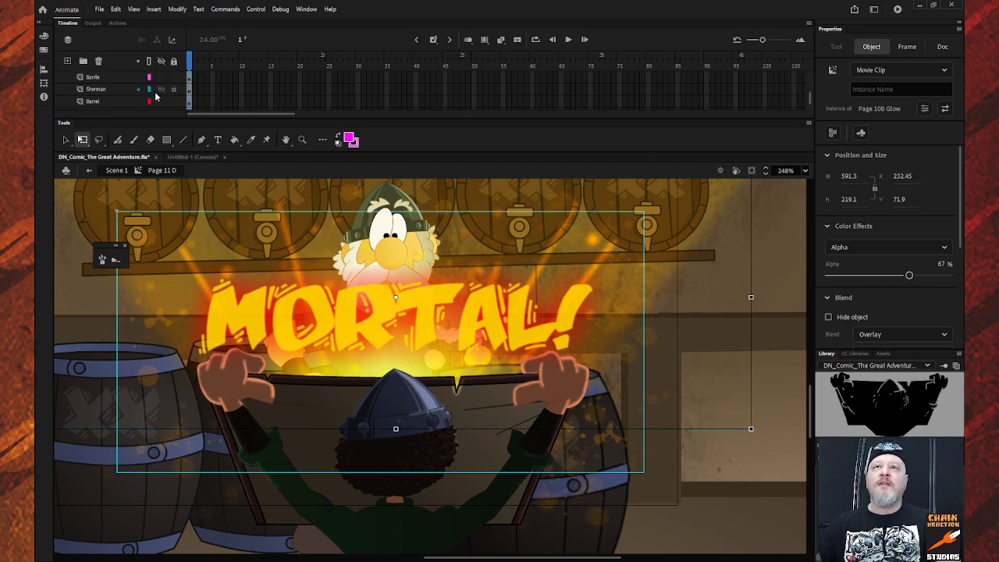
{"action": "left_click", "coordinate": [117, 91]}
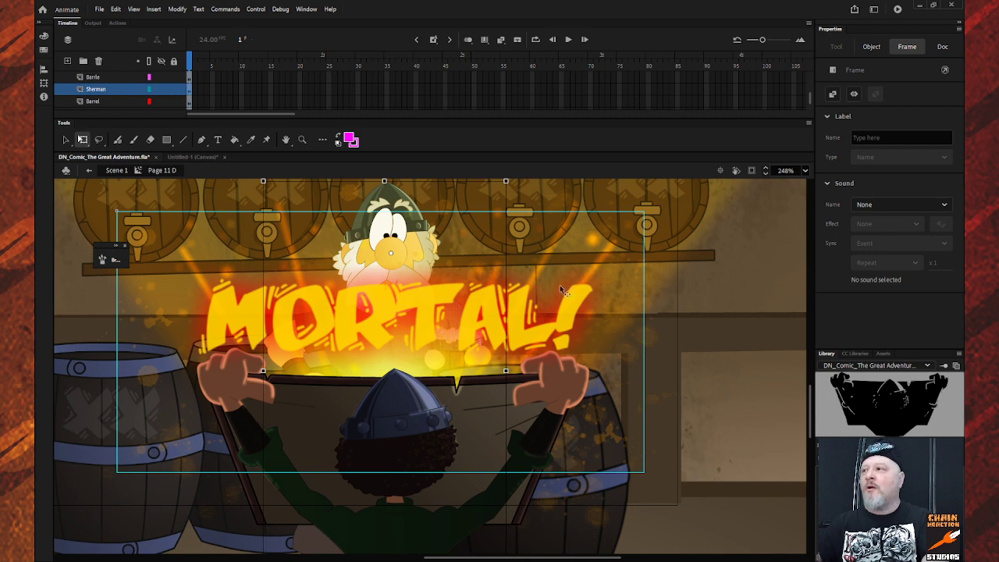
{"action": "key", "text": "v"}
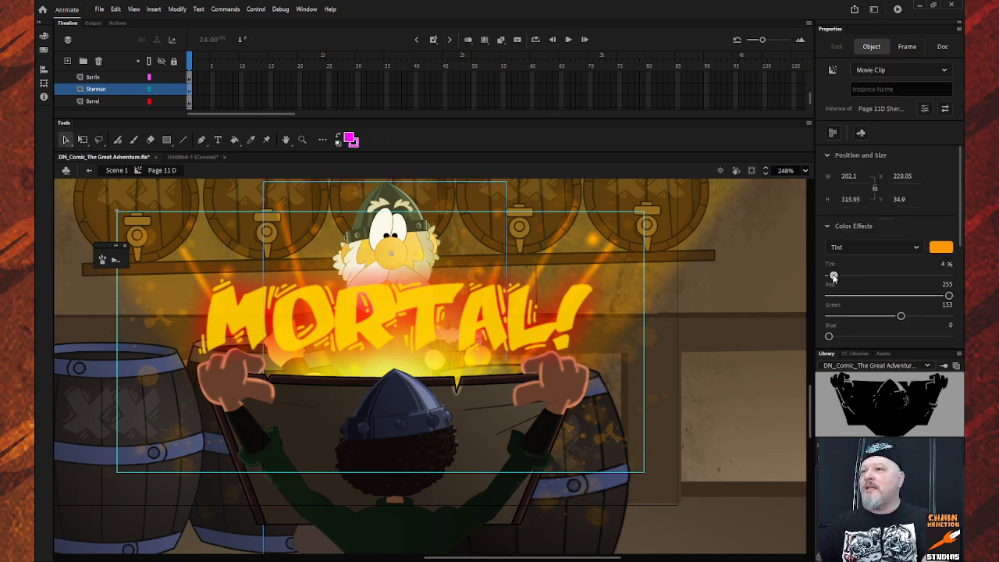
{"action": "left_click_drag", "start_coordinate": [832, 275], "coordinate": [845, 277]}
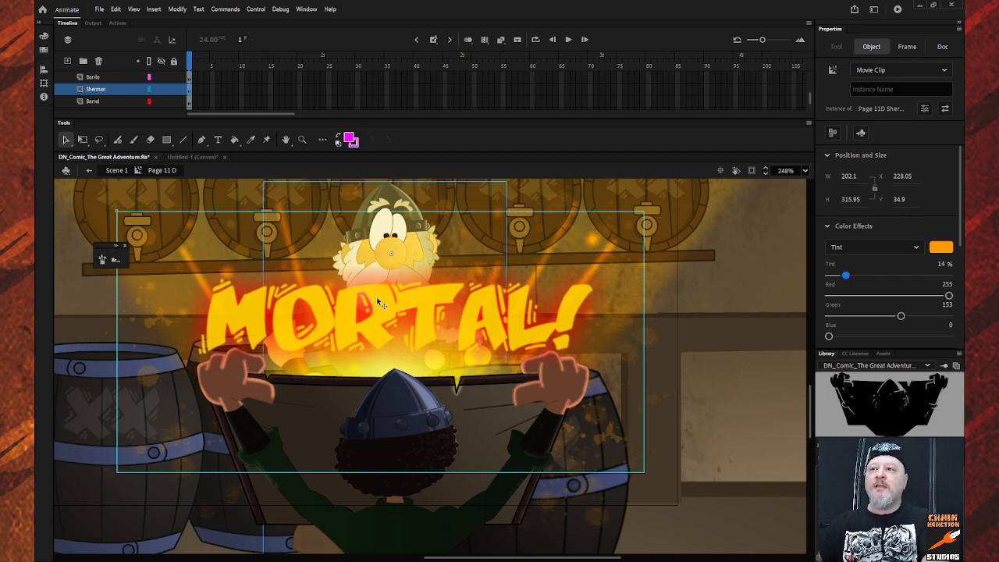
Step: Nudge the MORTAL! lettering on the Text layer slightly upward to a Y position of 94.5
{"action": "left_click", "coordinate": [380, 304]}
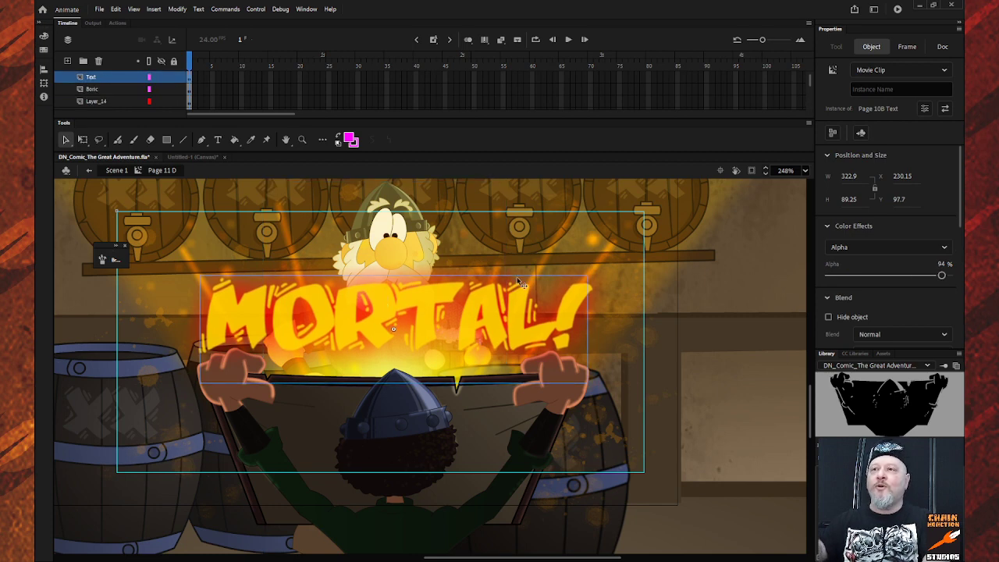
{"action": "key", "text": "Up"}
{"action": "key", "text": "Up"}
{"action": "key", "text": "Up"}
{"action": "key", "text": "Up"}
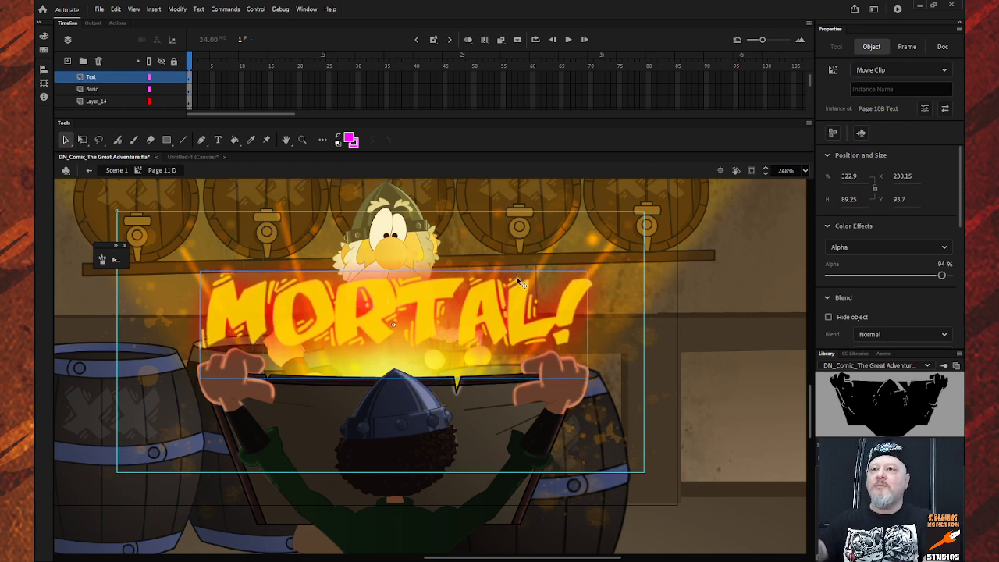
{"action": "key", "text": "Down"}
{"action": "key", "text": "Down"}
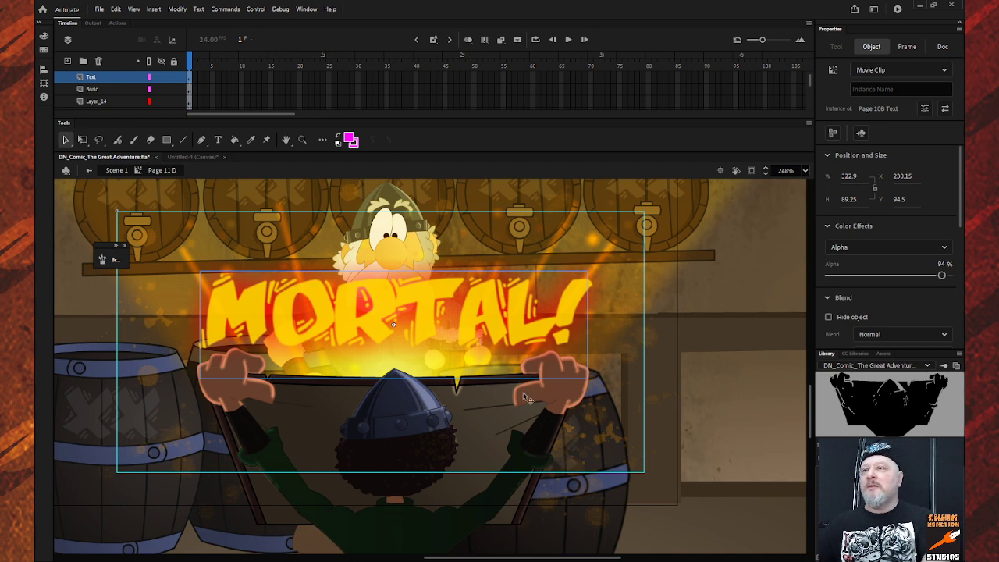
Step: Lock the Glow layer and the layer directly beneath it, and open the Page 11D Sherman symbol for editing
{"action": "left_click", "coordinate": [390, 255]}
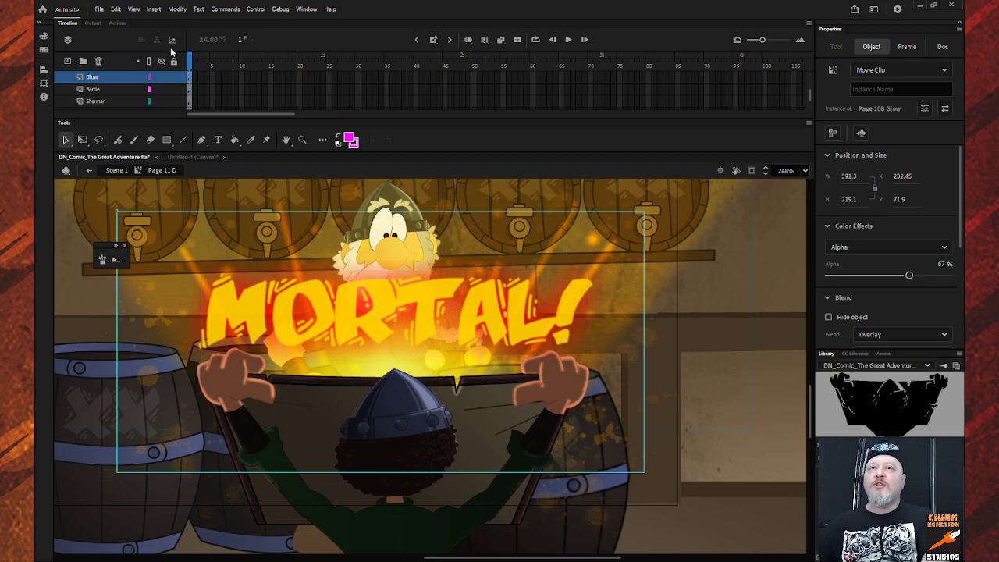
{"action": "left_click_drag", "start_coordinate": [173, 77], "coordinate": [172, 99]}
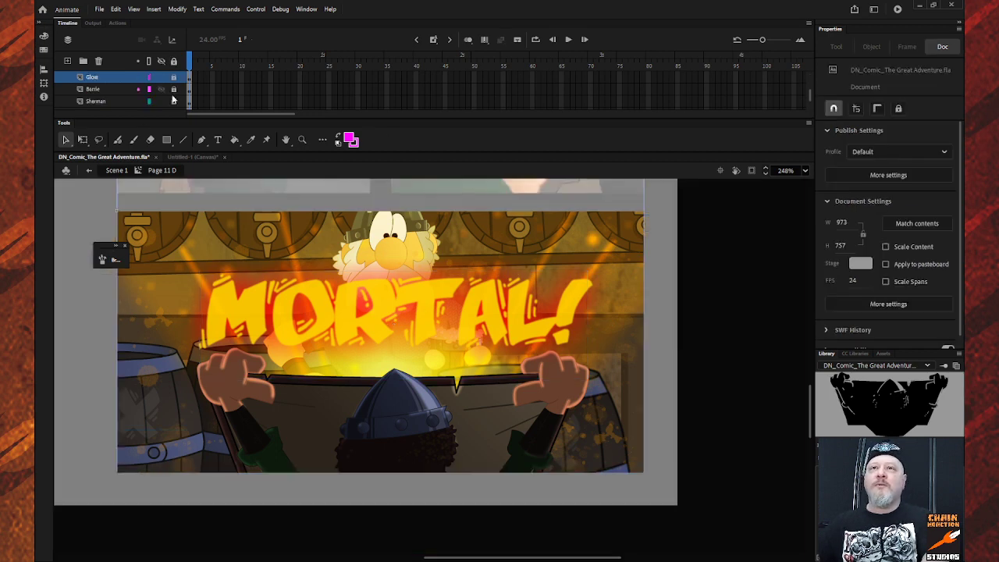
{"action": "double_click", "coordinate": [398, 251]}
{"action": "left_click", "coordinate": [720, 356]}
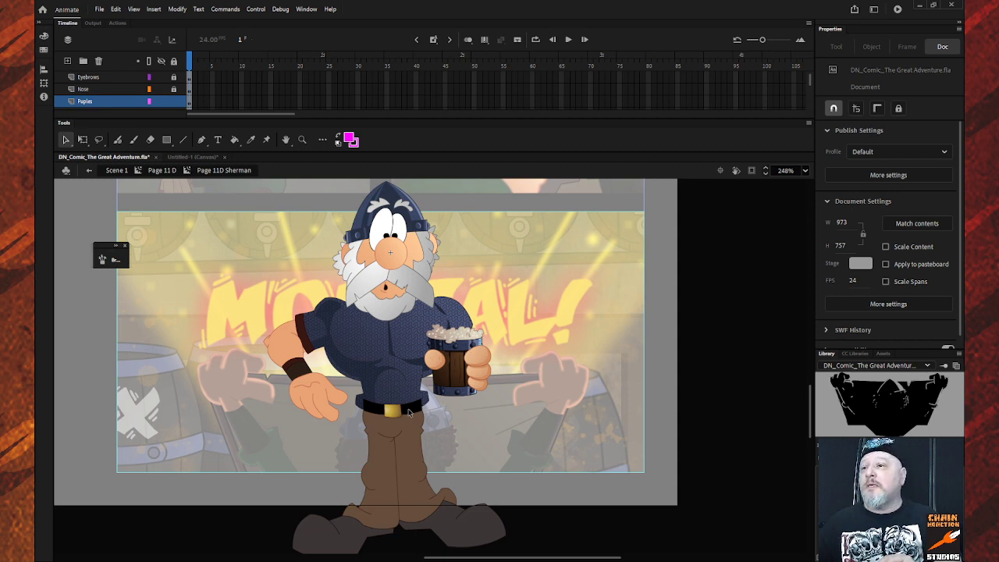
Step: Zoom in closely on the bearded dwarf's pupils and nose inside the Page 11D Sherman symbol
{"action": "key", "text": "z"}
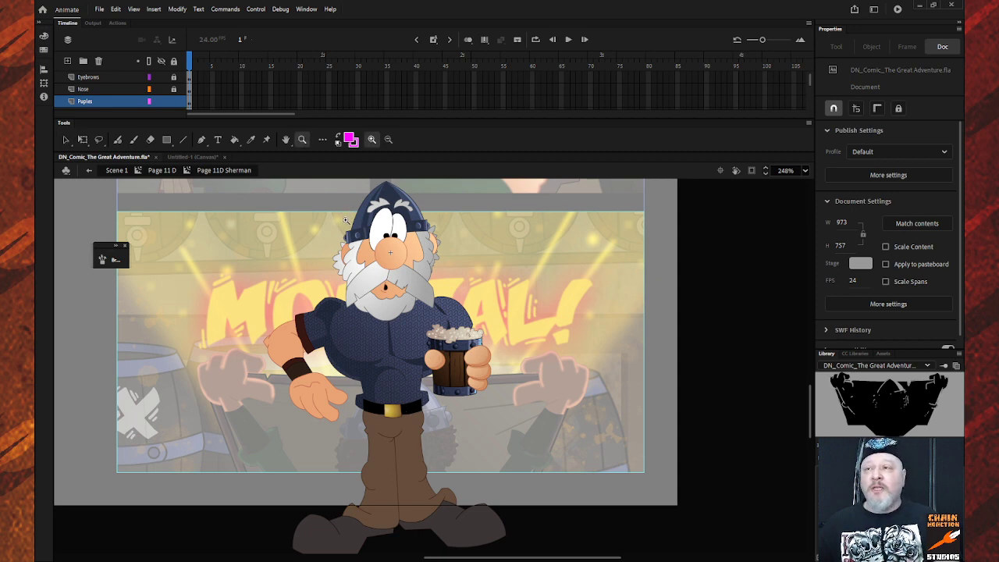
{"action": "left_click_drag", "start_coordinate": [334, 206], "coordinate": [465, 286]}
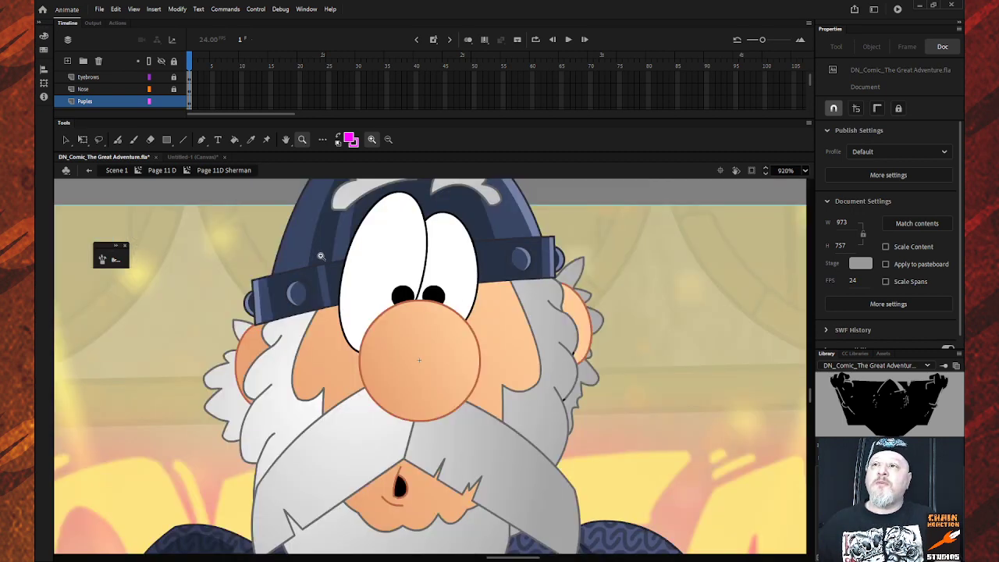
{"action": "left_click_drag", "start_coordinate": [320, 255], "coordinate": [498, 367]}
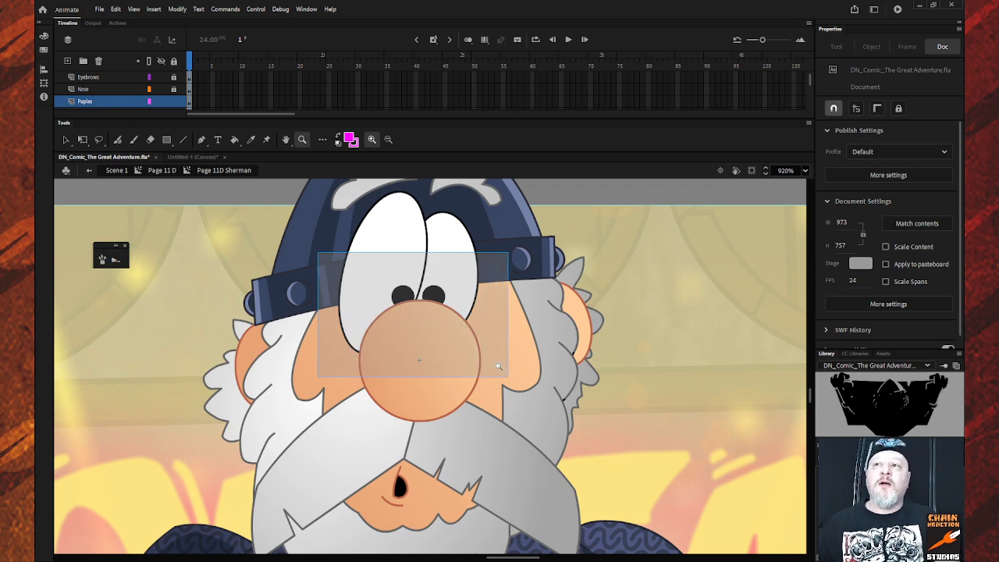
{"action": "left_click_drag", "start_coordinate": [498, 366], "coordinate": [498, 366]}
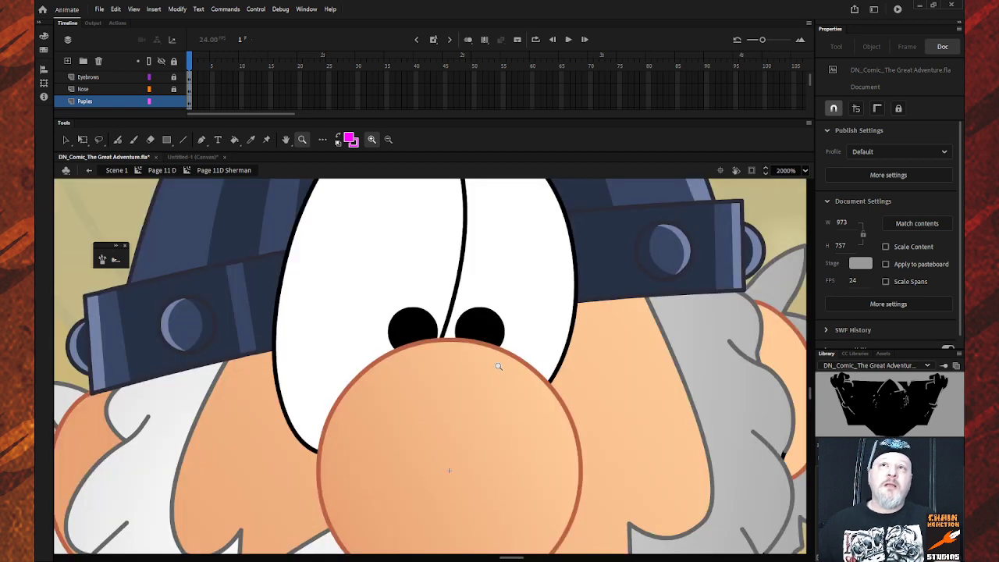